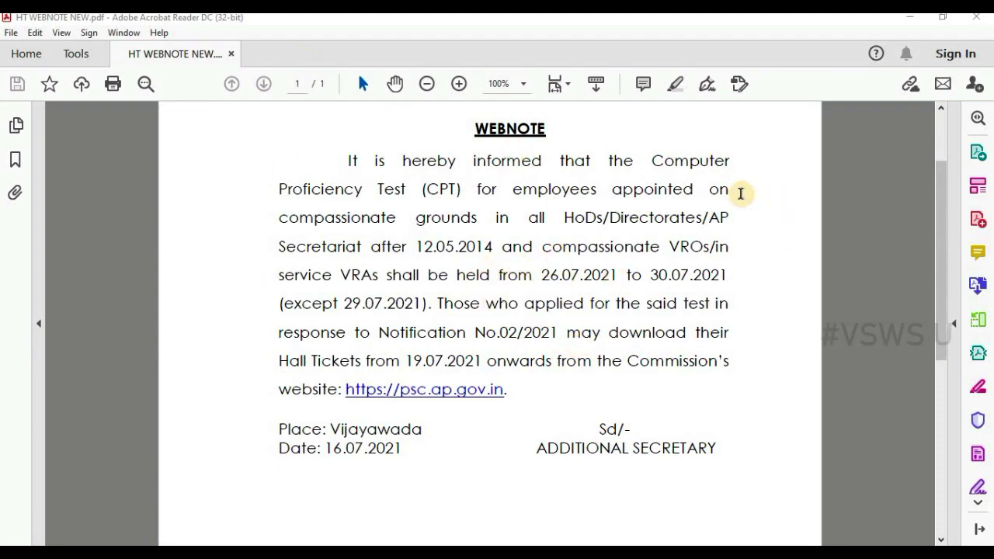
- Scroll the WEBNOTE PDF and select test dates 26.07.2021–30.07.2021 and excluded date 29.07.2021
scroll(727, 209, "up", 3)
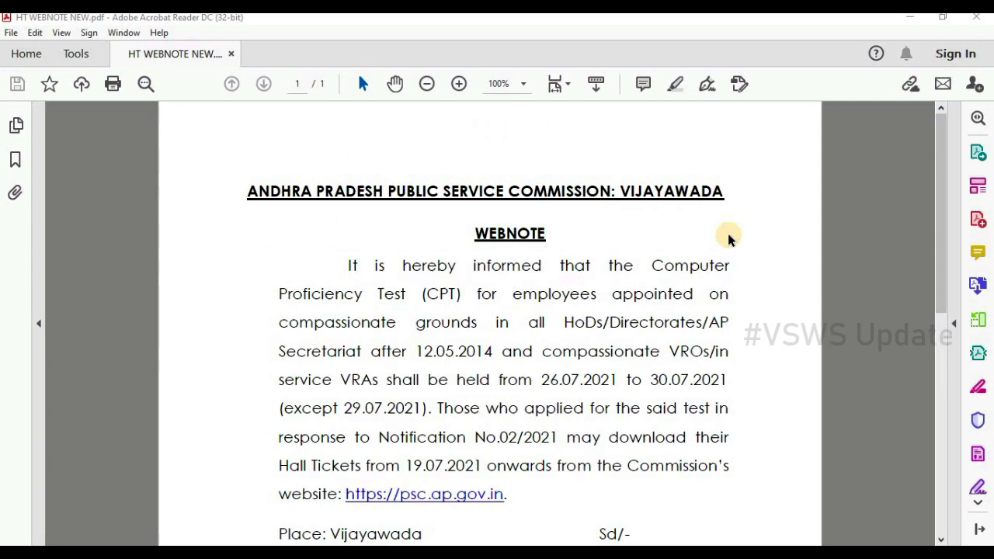
scroll(722, 239, "down", 3)
scroll(675, 238, "up", 3)
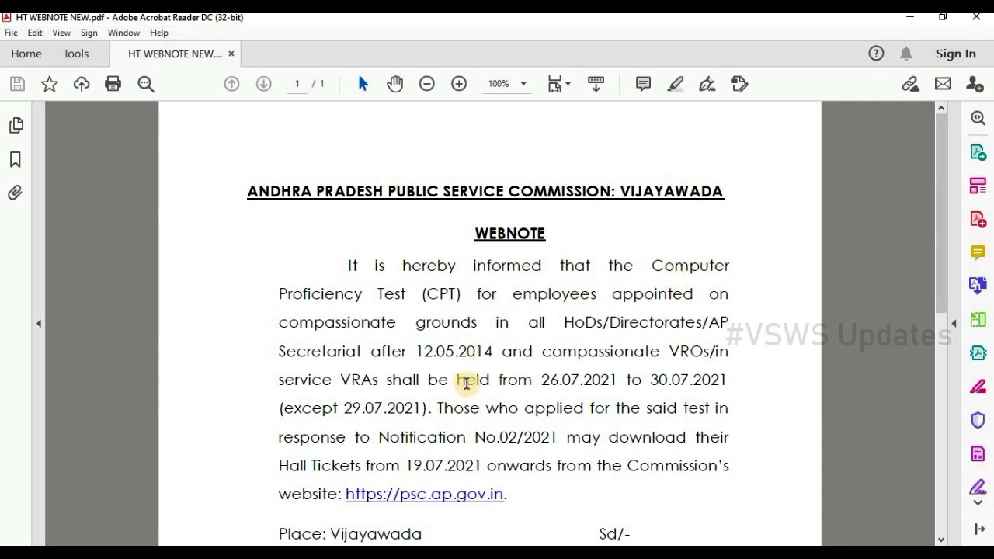
scroll(466, 382, "down", 3)
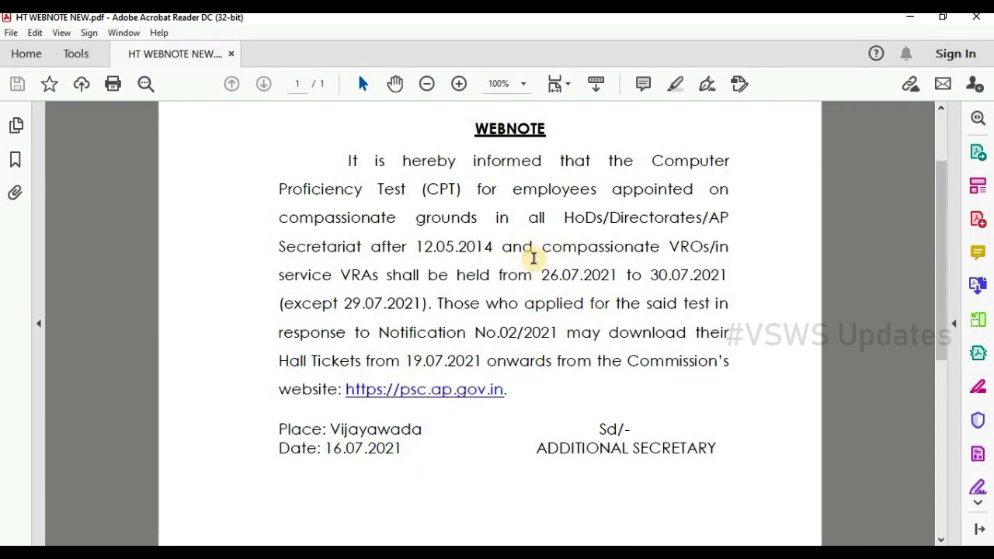
left_click_drag(541, 275, 707, 270)
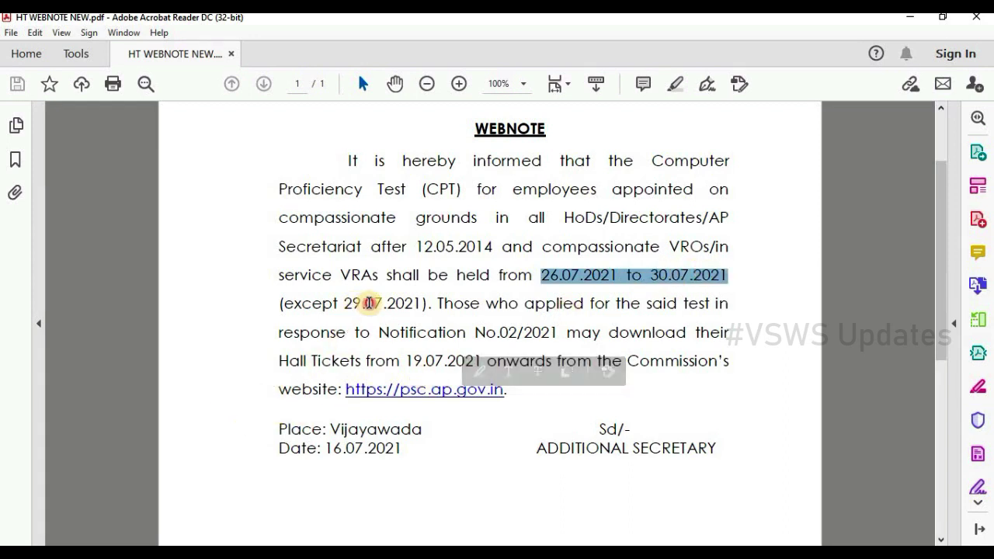
left_click_drag(423, 303, 331, 304)
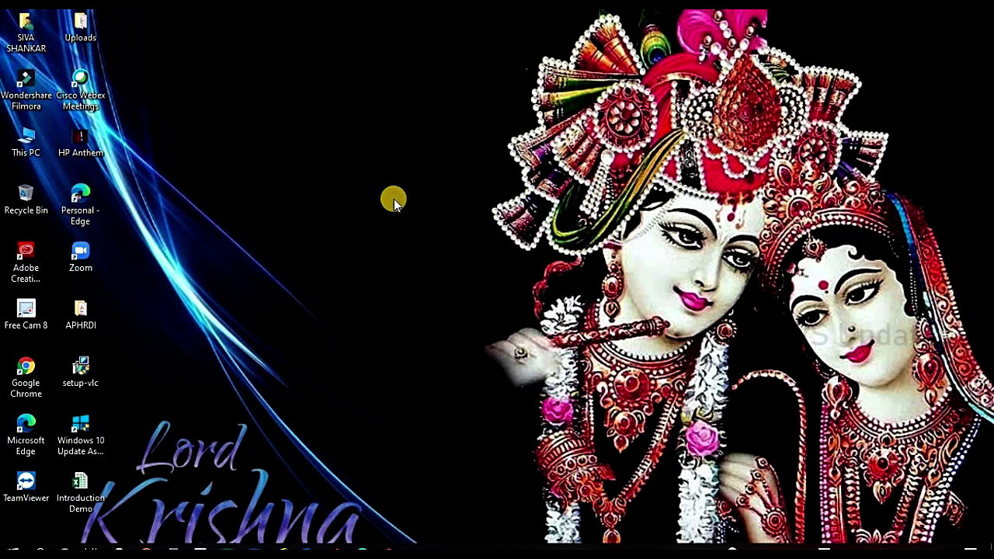
- Create a new Excel worksheet named Demo on the desktop and open it
right_click(394, 200)
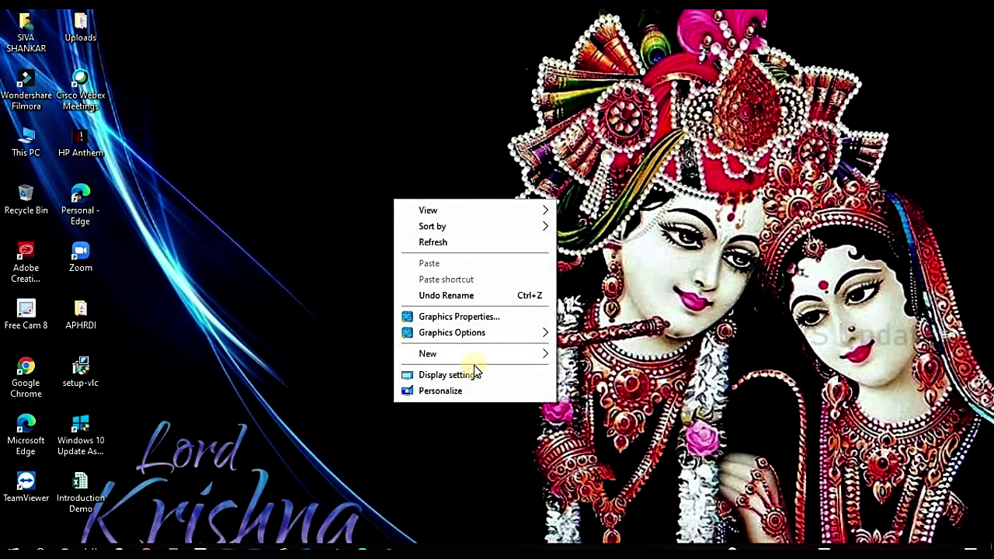
mouse_move(473, 353)
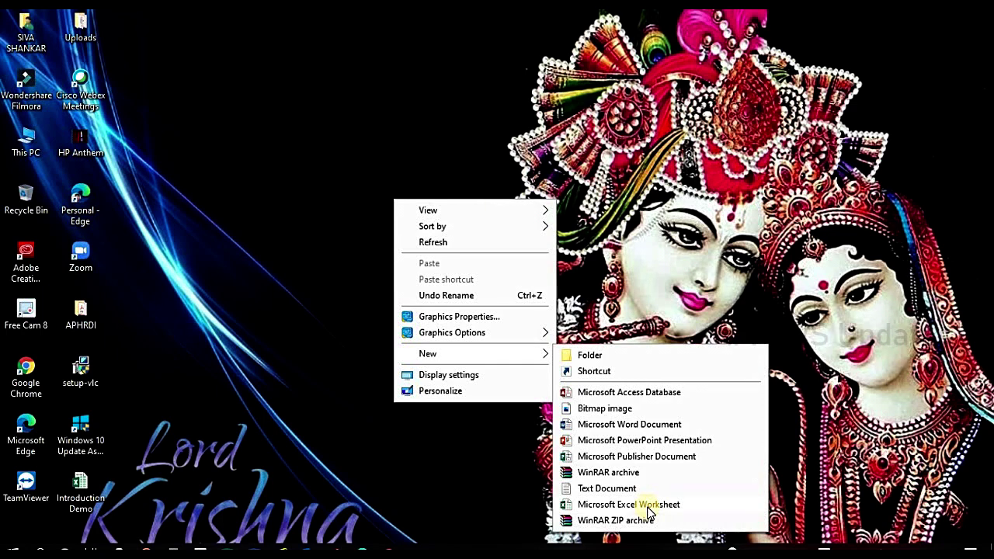
left_click(649, 506)
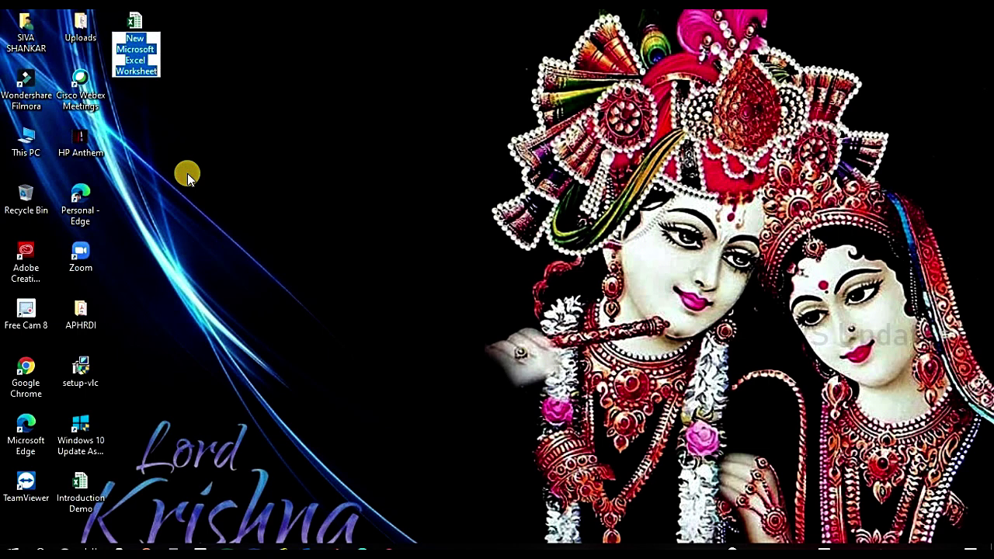
type("Demo")
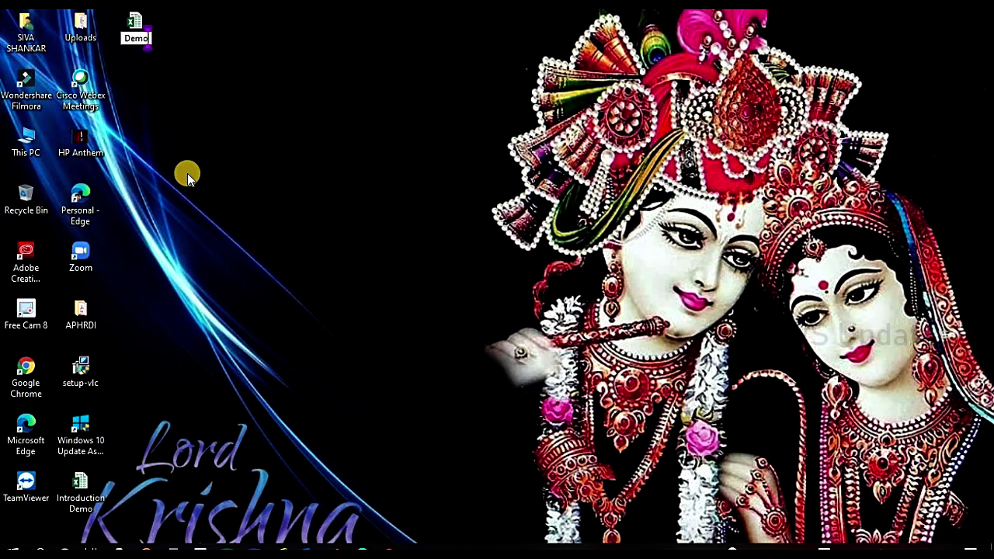
key("Return")
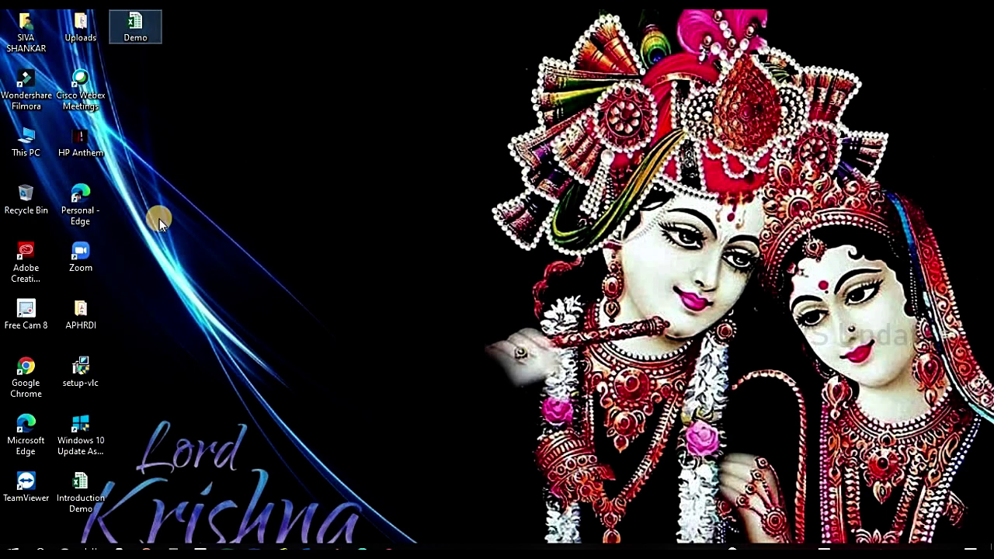
double_click(155, 29)
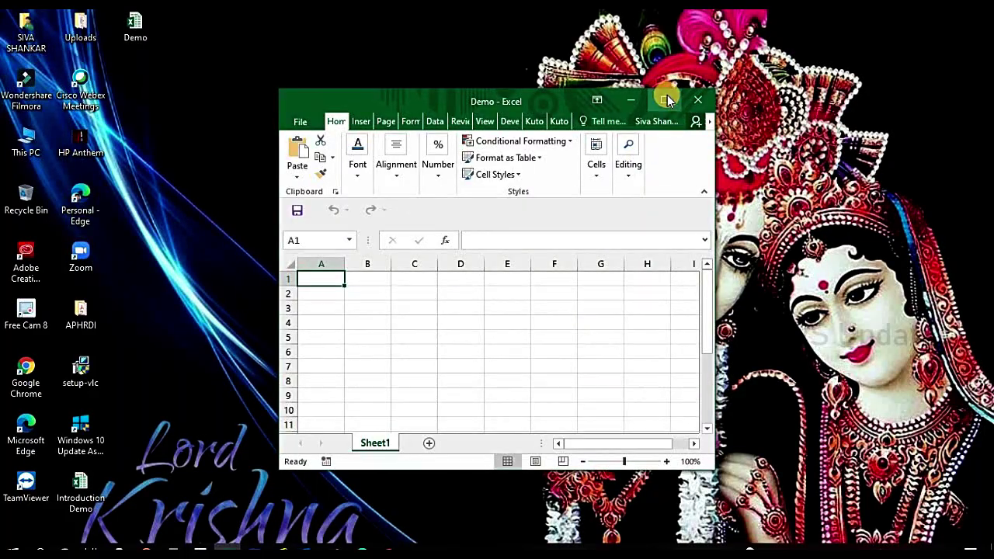
- Maximize the Excel window so the Demo workbook fills the screen
left_click(666, 98)
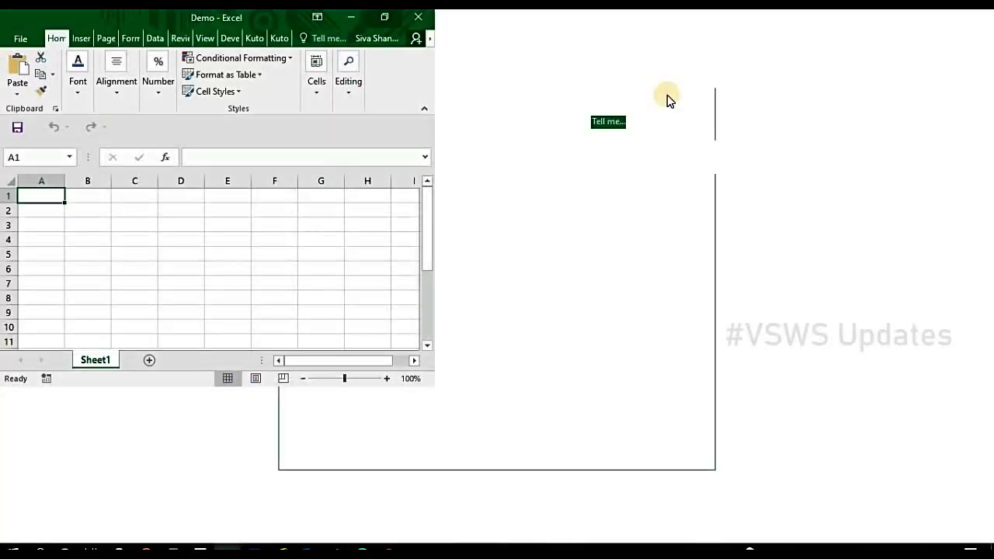
double_click(462, 18)
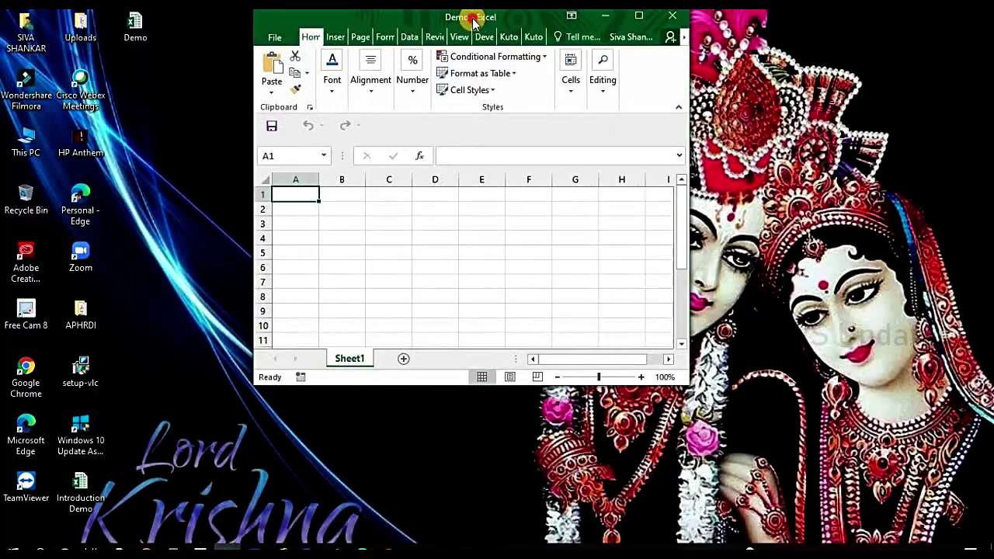
double_click(475, 22)
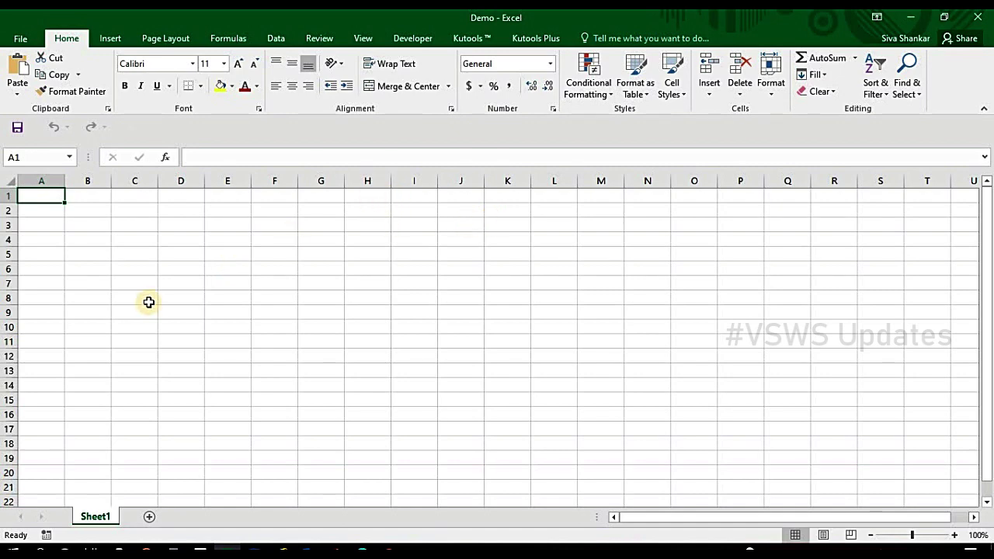
- Select cells D5 and E5, then columns A through O and rows 1 through 15
left_click(161, 259)
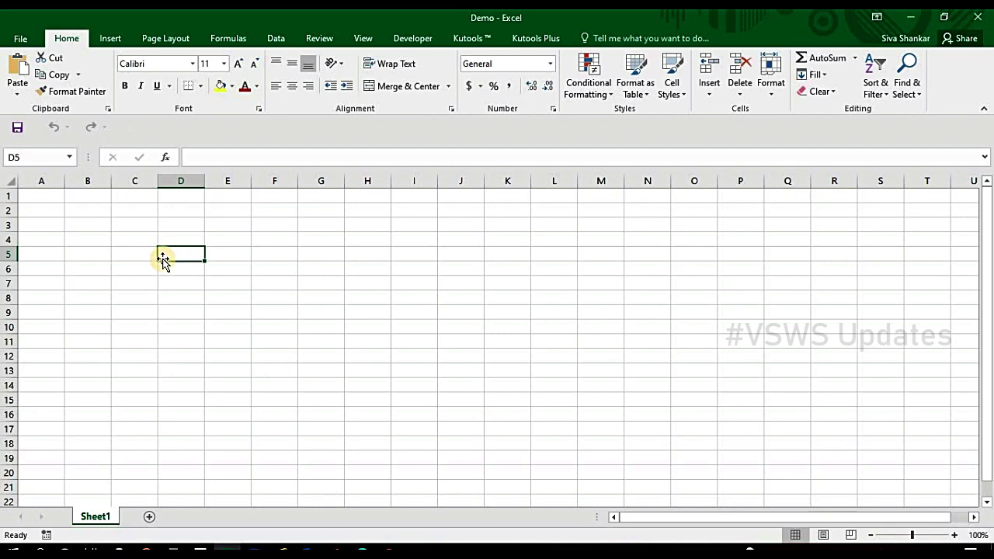
left_click(247, 257)
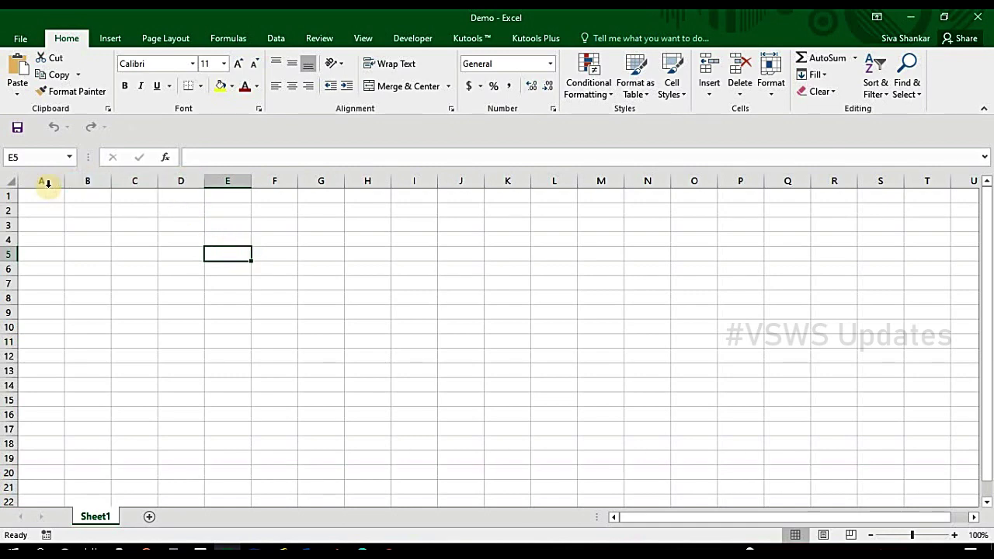
left_click(92, 174)
mouse_move(40, 180)
left_mouse_down()
mouse_move(271, 182)
mouse_move(538, 166)
mouse_move(694, 180)
left_mouse_up()
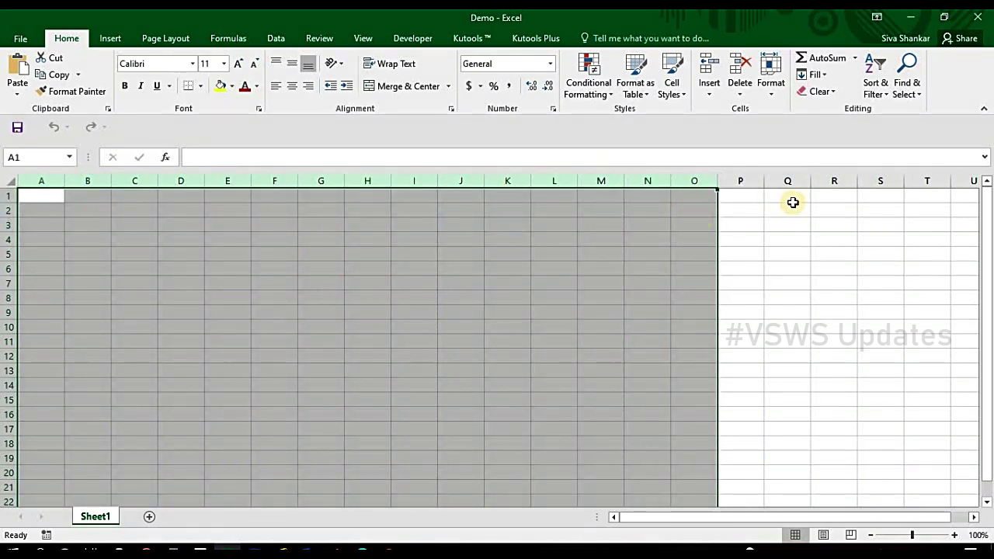
left_click_drag(9, 195, 9, 400)
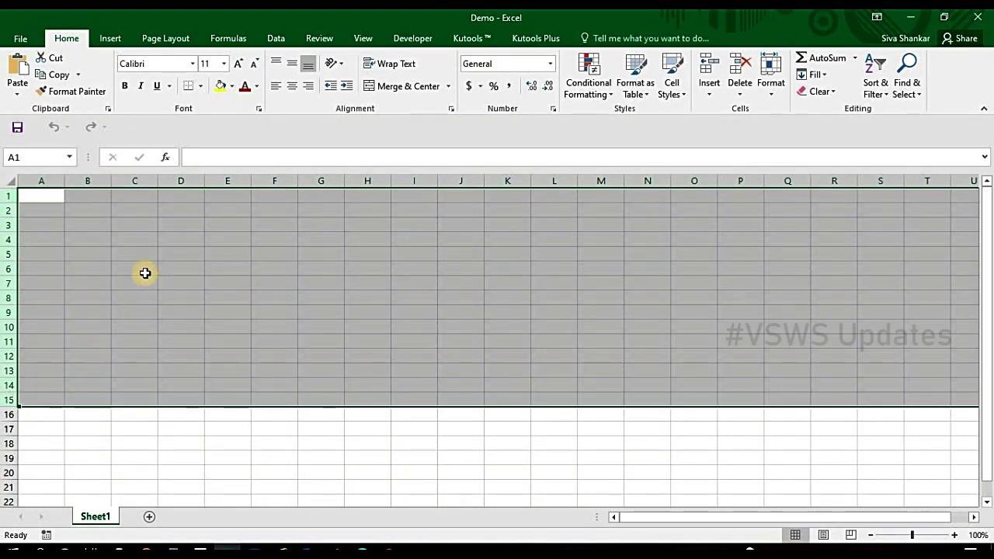
- Move through cells C6, C2, E8, F3, J11 and G3, then select columns C and D
left_click(144, 272)
left_click(136, 237)
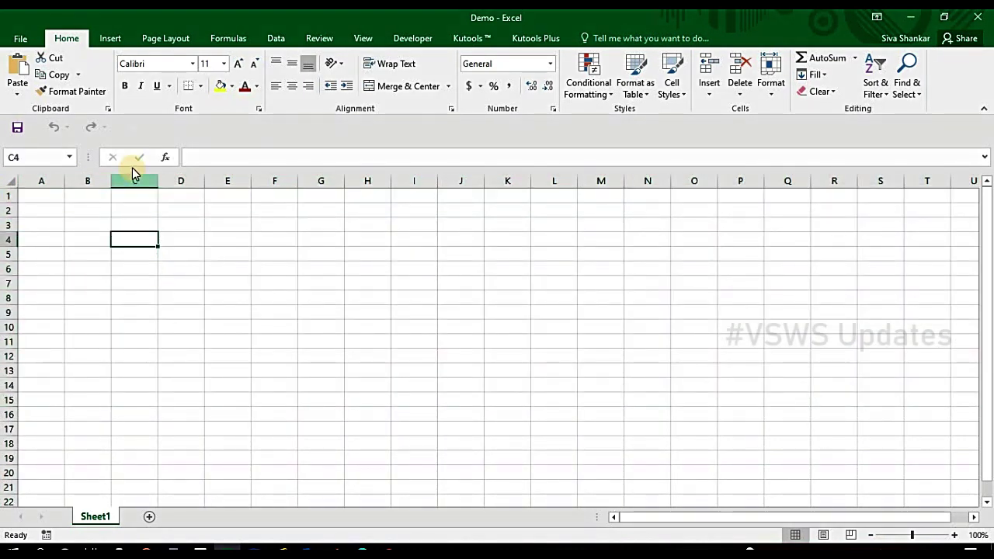
left_click(141, 210)
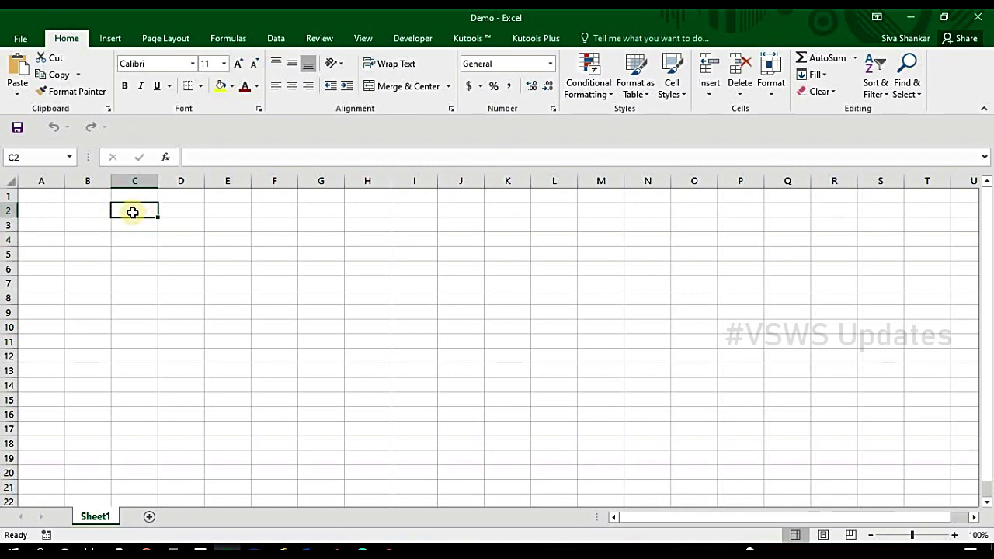
left_click(132, 212)
left_click(132, 212)
left_click(237, 298)
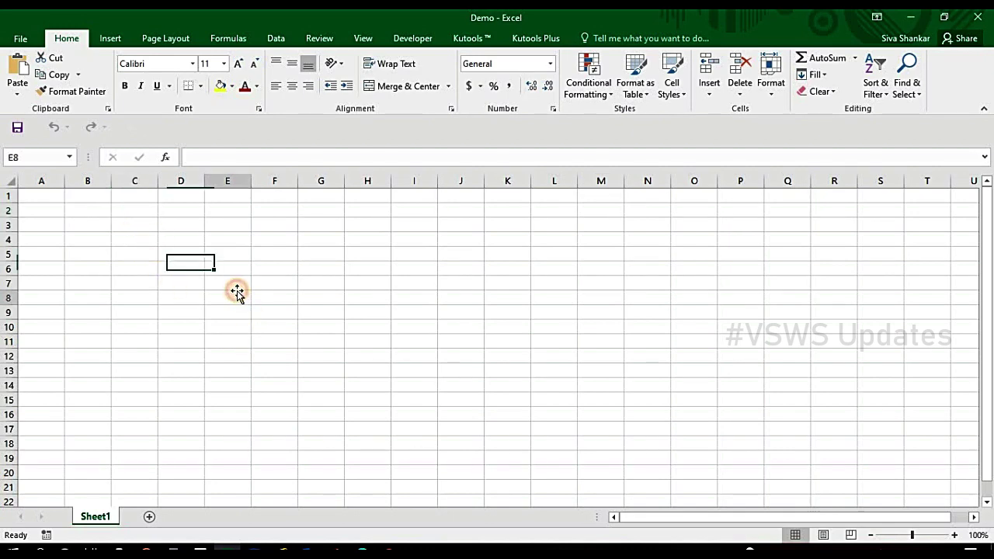
left_click(285, 228)
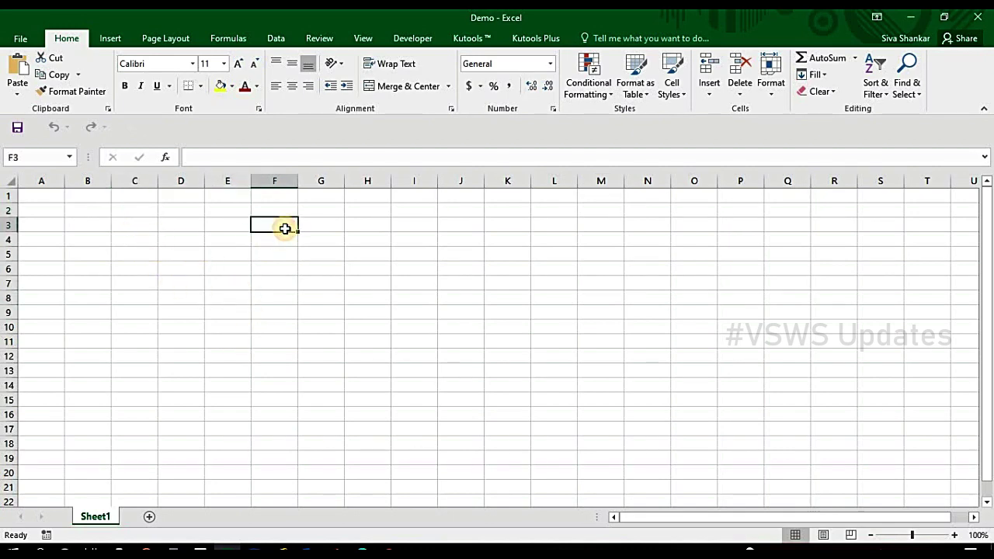
left_click(129, 224)
left_click(294, 242)
left_click(458, 312)
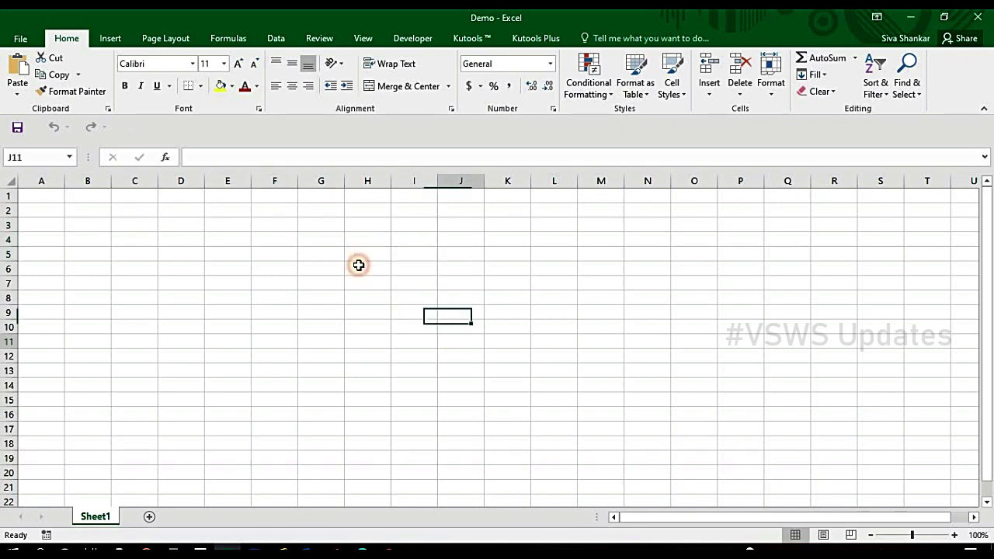
left_click(233, 223)
left_click(288, 227)
left_click(318, 227)
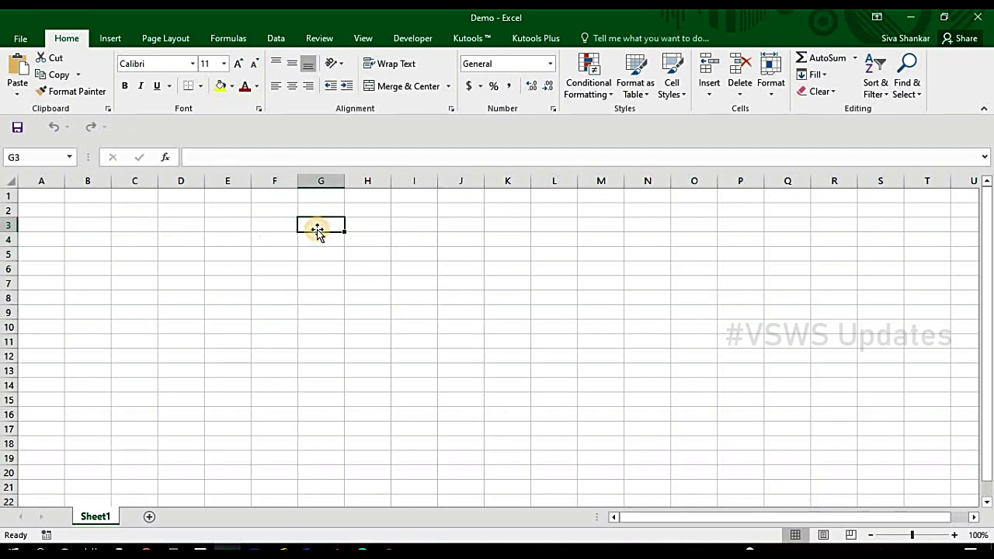
left_click(134, 180)
left_click(181, 180)
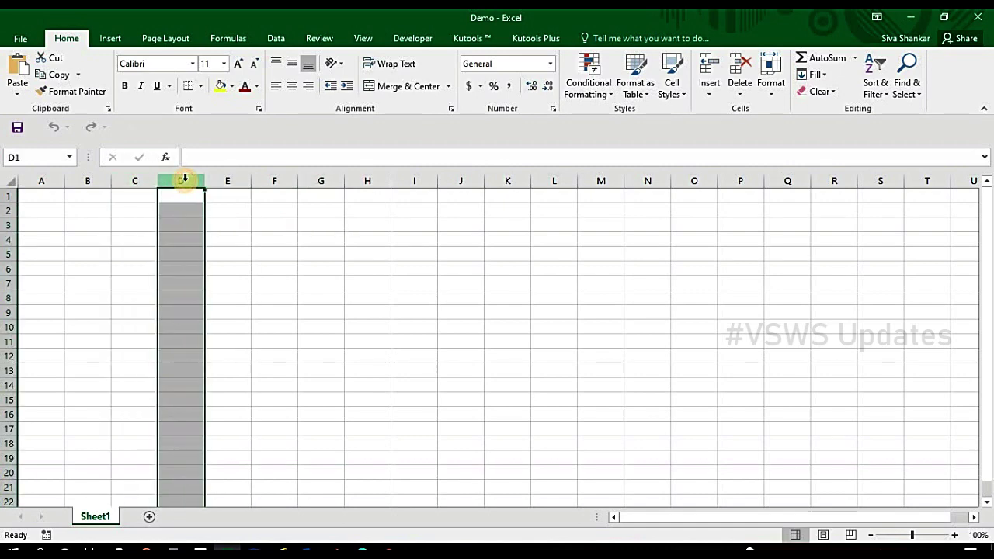
left_click(8, 238)
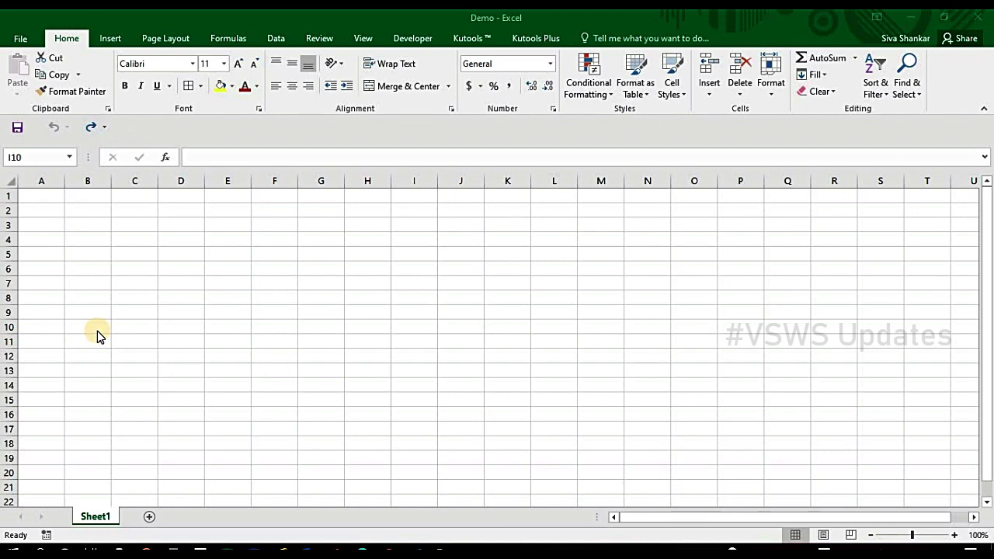
left_click(96, 227)
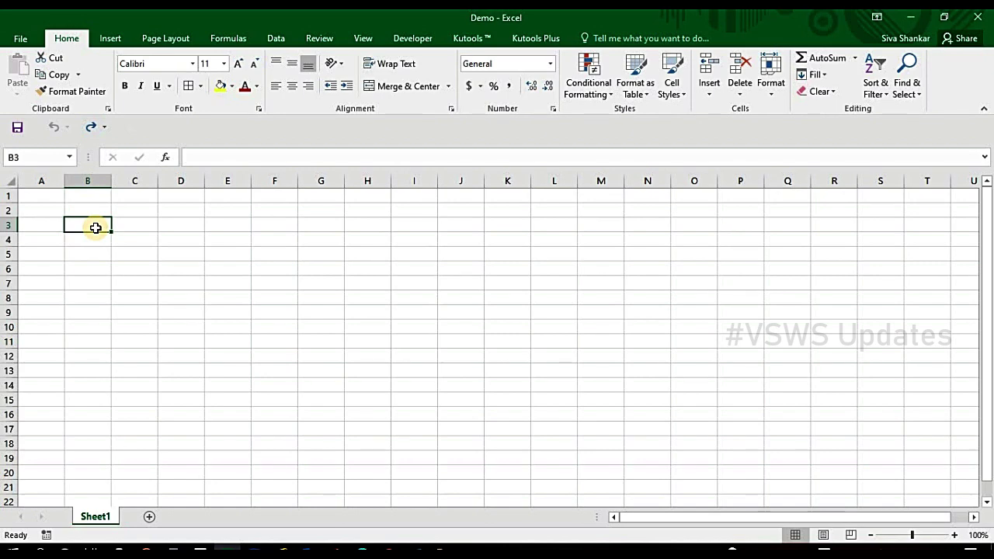
- Enter headers S.No, Emp Id, Emp Name, Designation and Salary across B3:F3
type("S.No")
key("Tab")
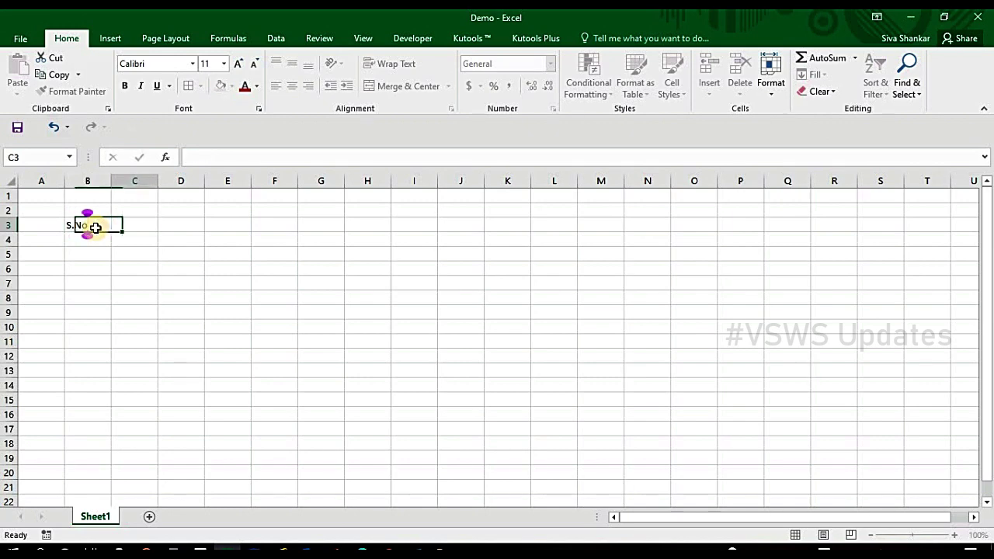
type("Emp I")
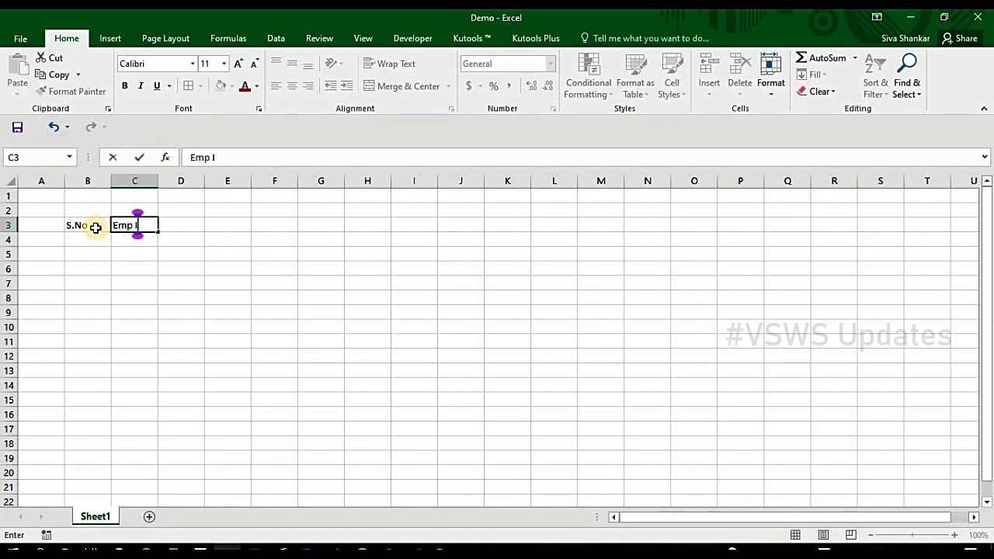
type("d")
key("Tab")
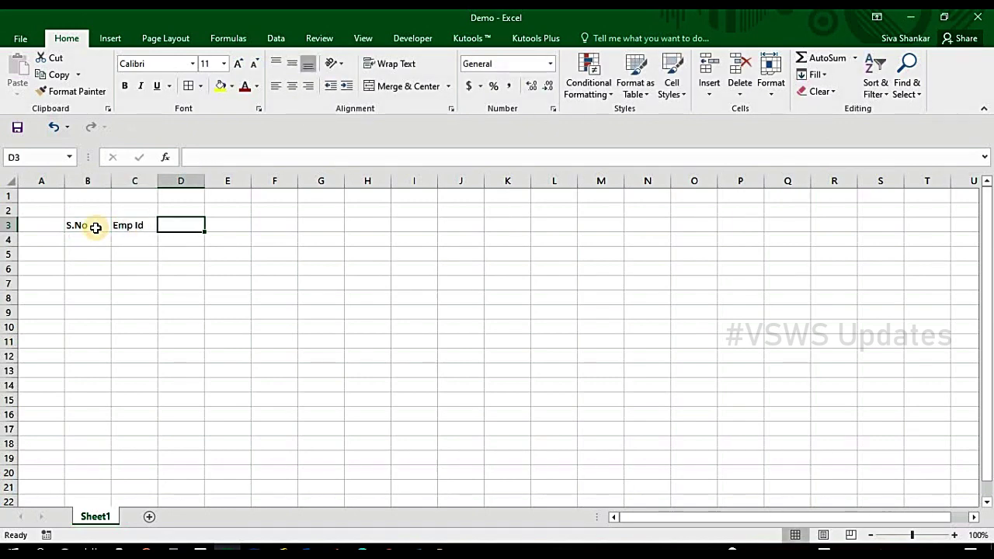
type("Emp Nam")
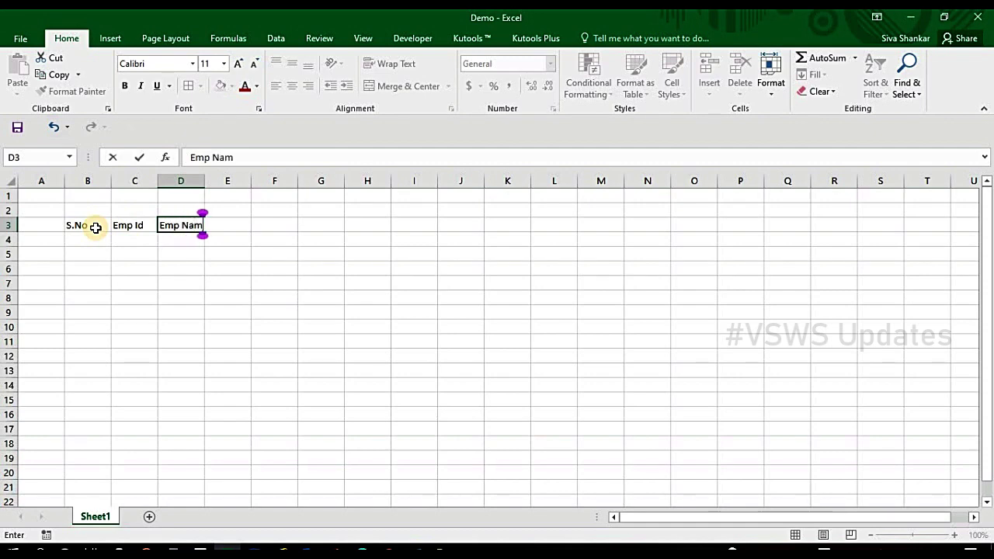
type("e")
key("Tab")
type("De")
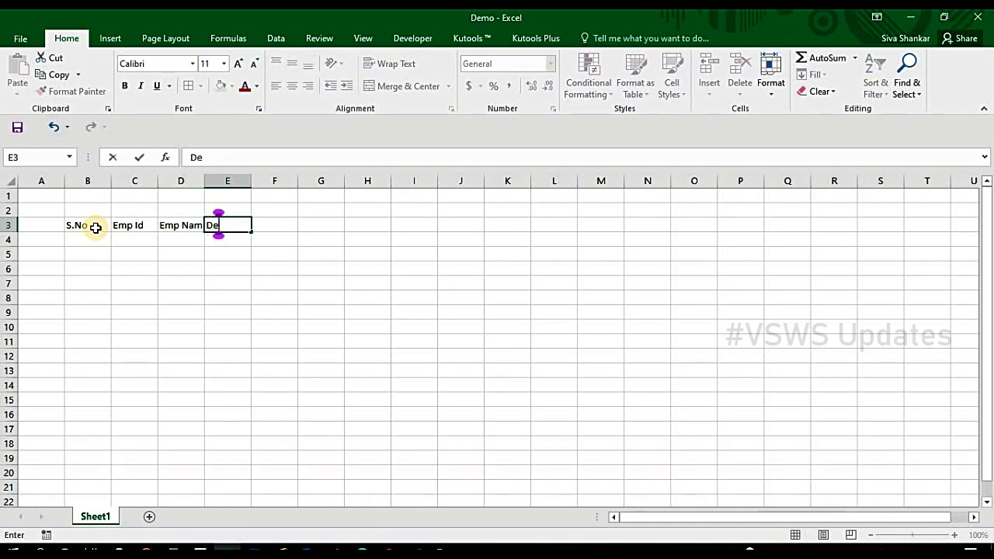
type("signation")
key("Tab")
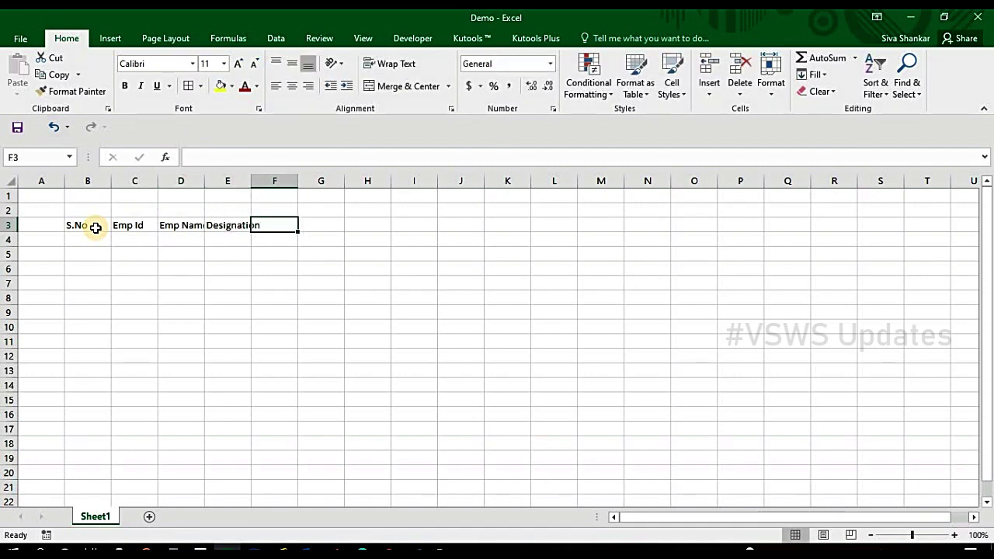
type("Salary")
key("Return")
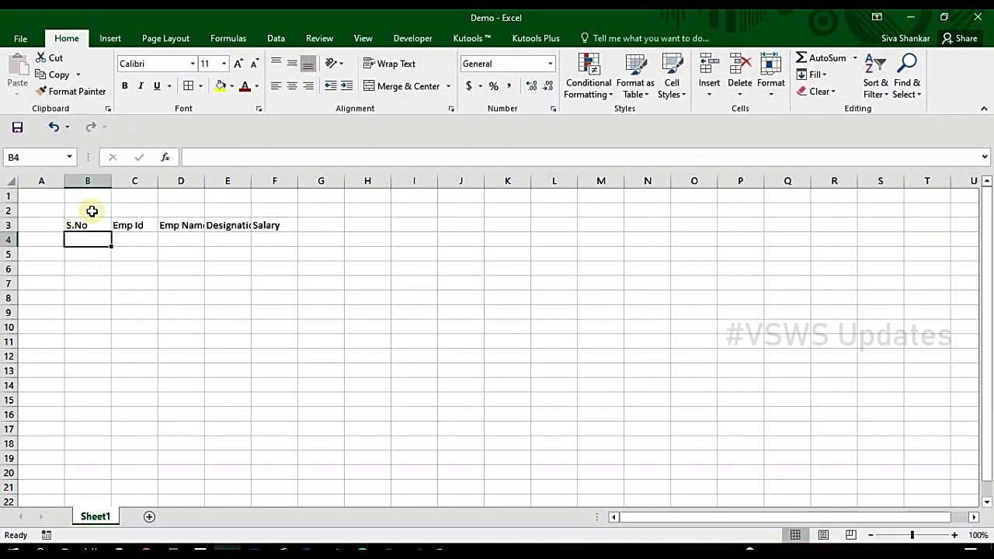
- AutoFit columns D and E to show Emp Name and Designation fully
left_click(188, 227)
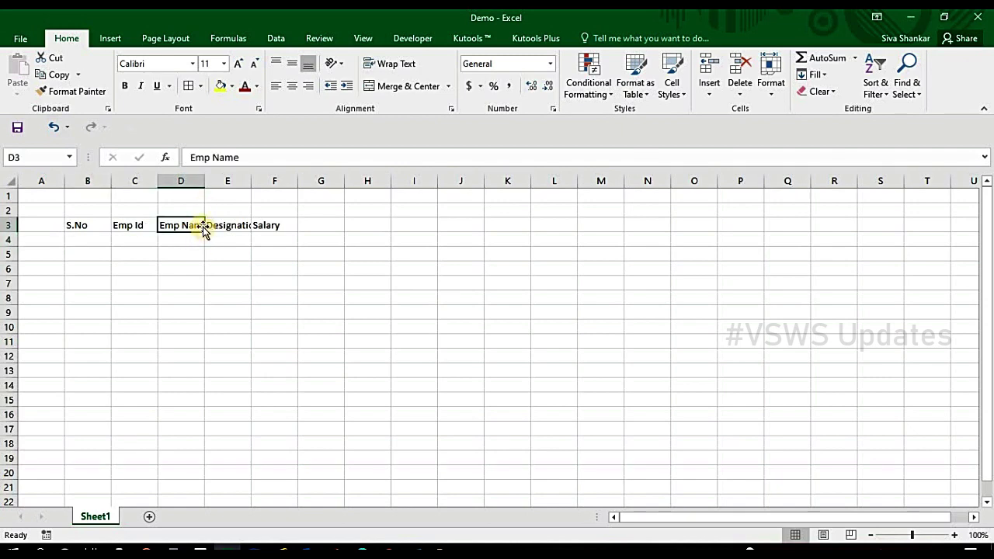
mouse_move(206, 181)
left_mouse_down()
mouse_move(235, 195)
mouse_move(226, 181)
mouse_move(236, 181)
left_mouse_up()
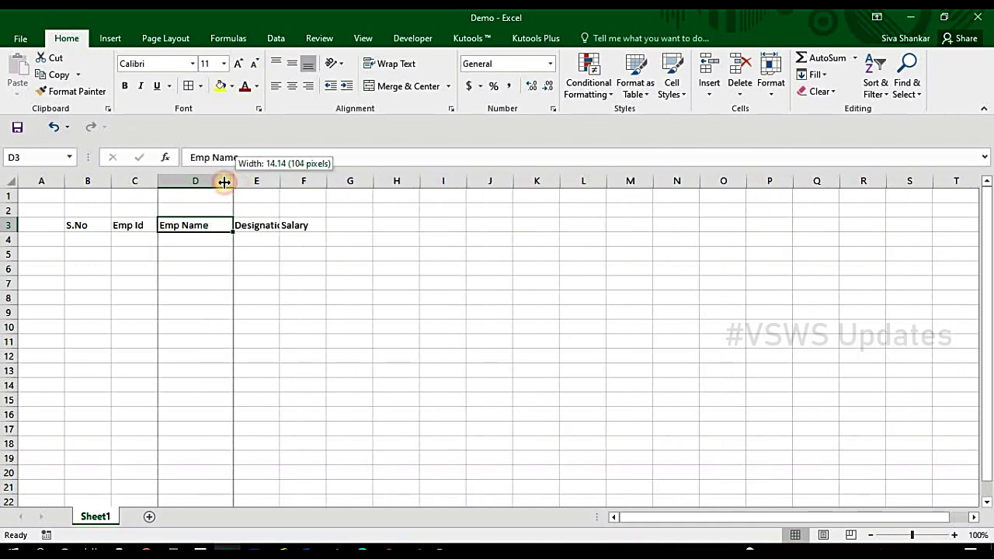
left_click_drag(235, 181, 204, 181)
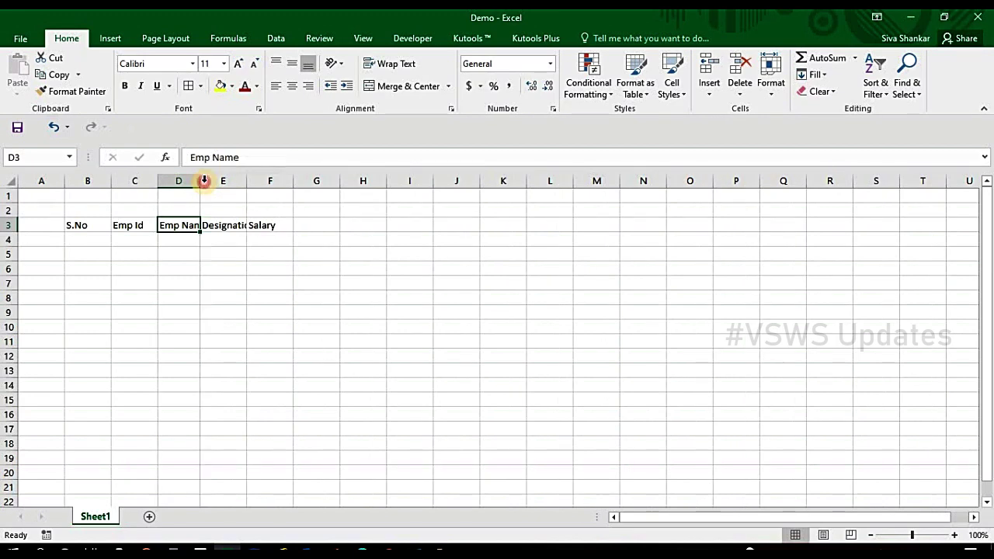
double_click(202, 181)
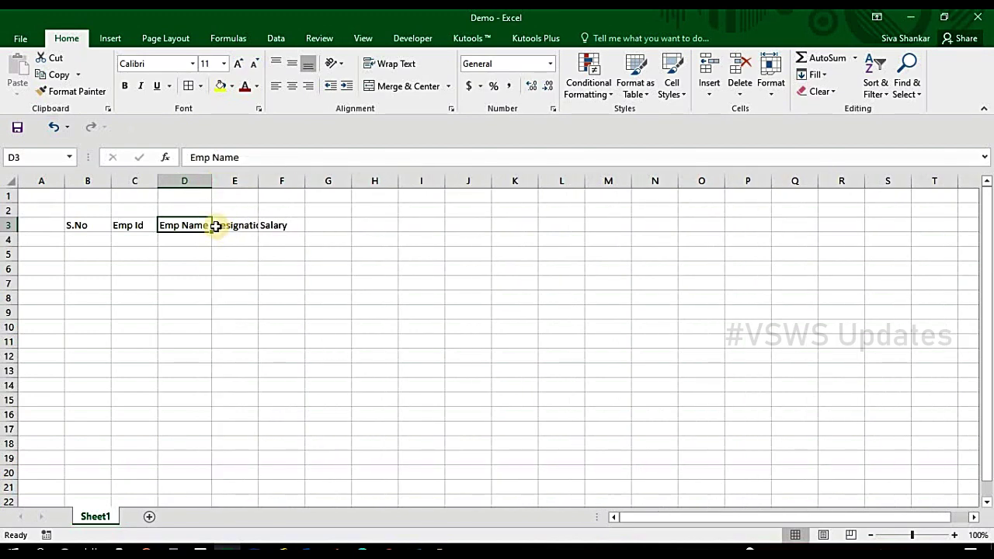
double_click(262, 183)
mouse_move(158, 181)
left_mouse_down()
mouse_move(303, 200)
mouse_move(159, 190)
left_mouse_up()
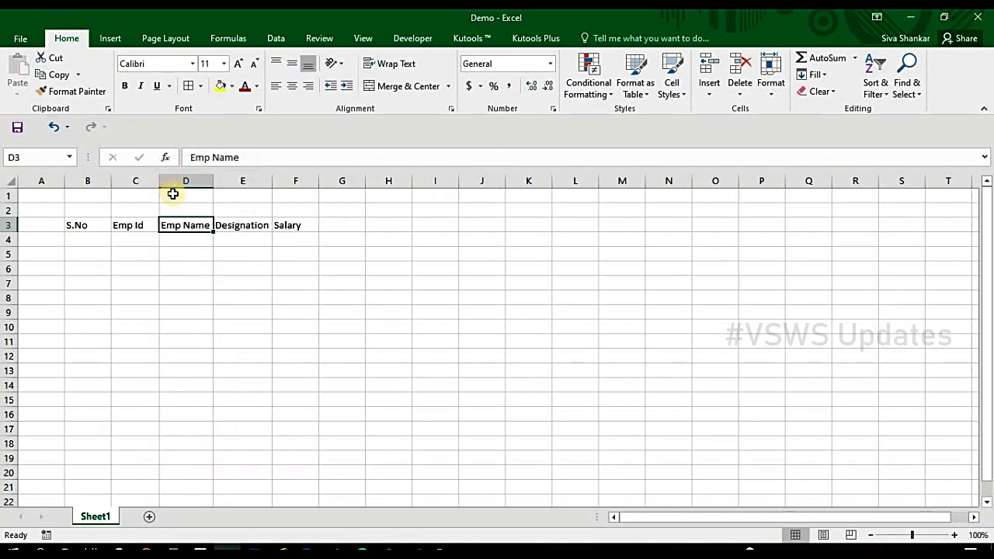
- Enter serial numbers 1 to 5 down B4:B8 under S.No
left_click(170, 256)
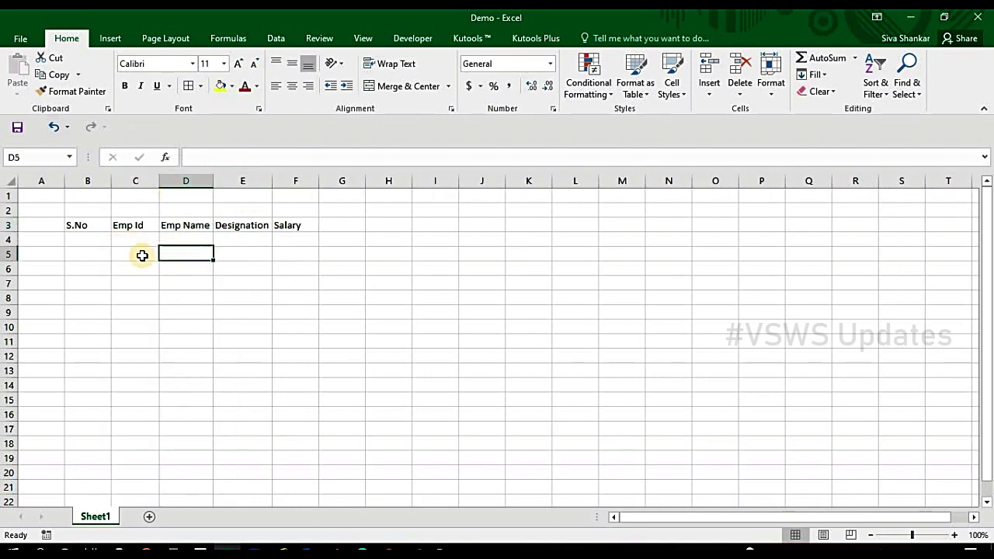
left_click(107, 238)
type("1")
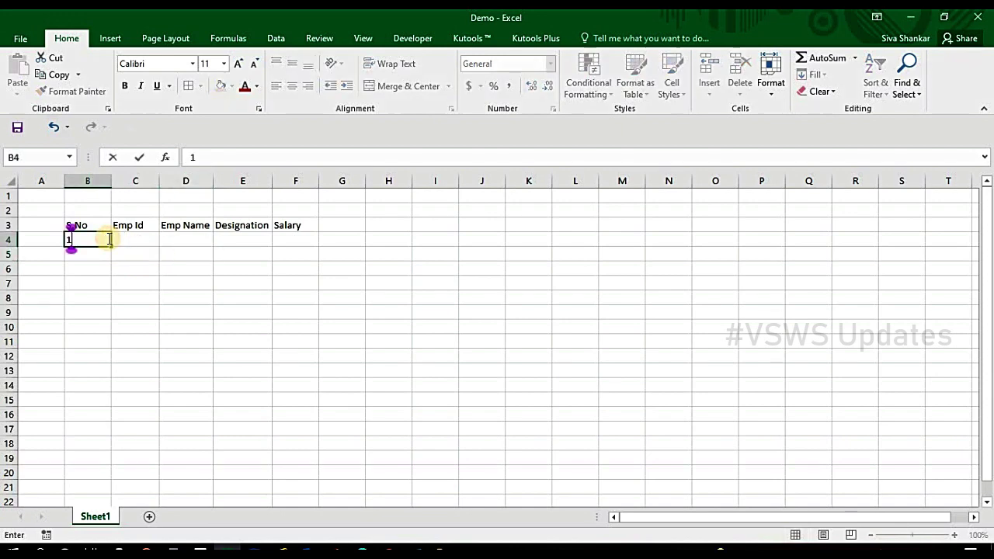
key("Return")
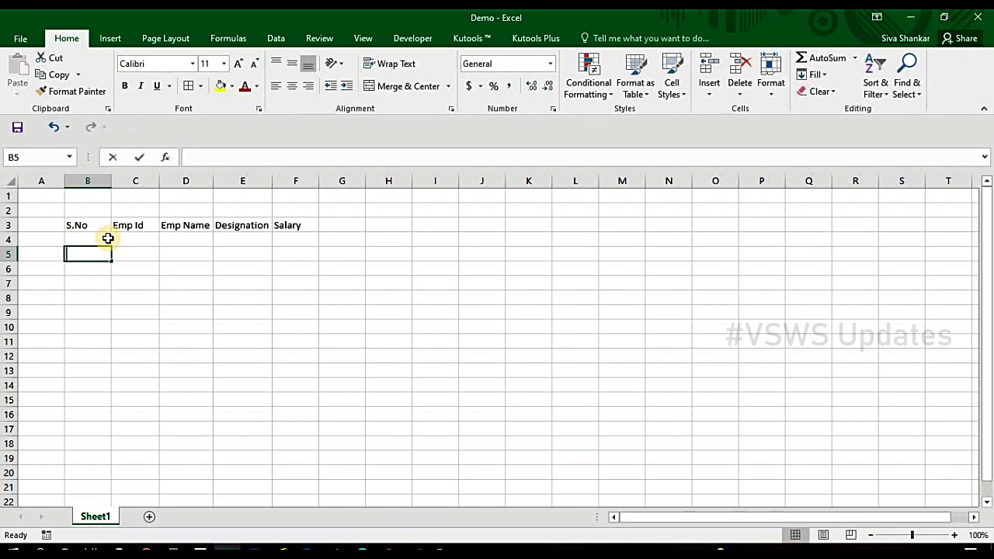
type("2 3 4 5")
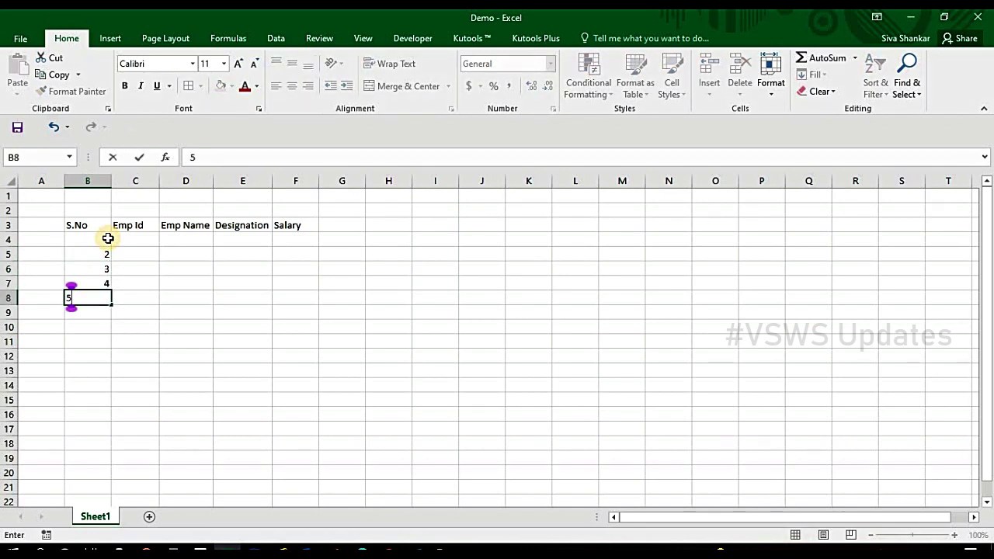
key("Tab")
- Enter an employee ID in each of C4:C8, correcting the mistyped ID in C7
key("Up")
key("Up")
key("Up")
key("Up")
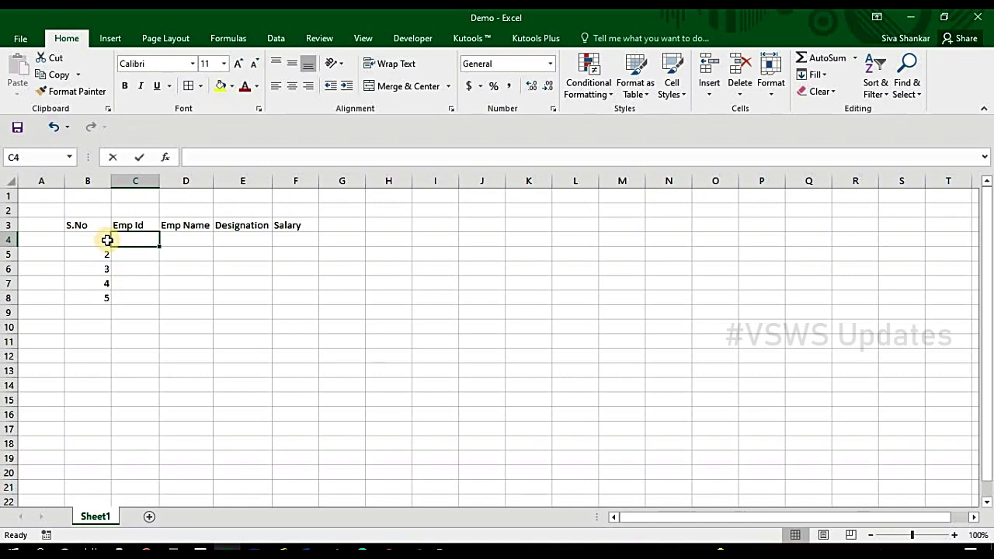
type("879734")
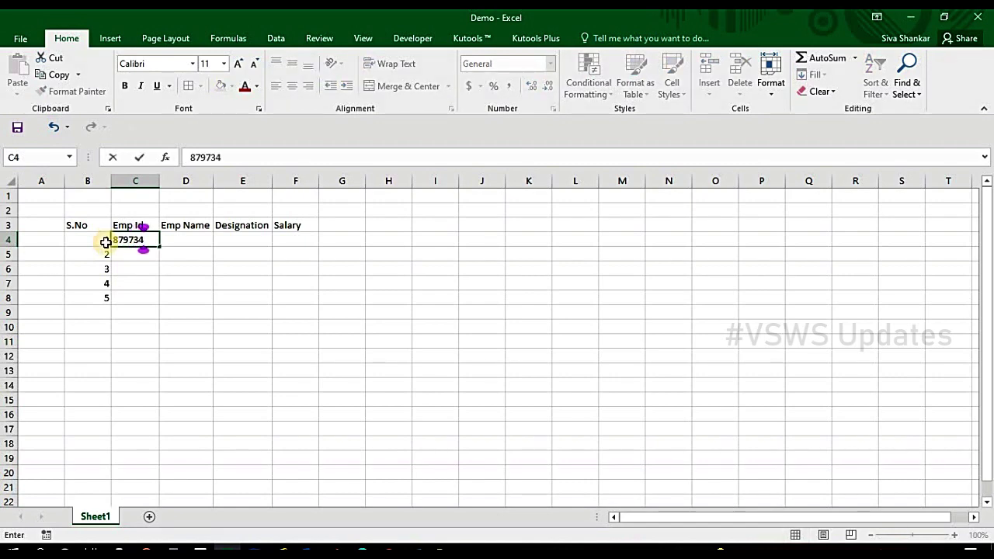
key("Return")
type("65545")
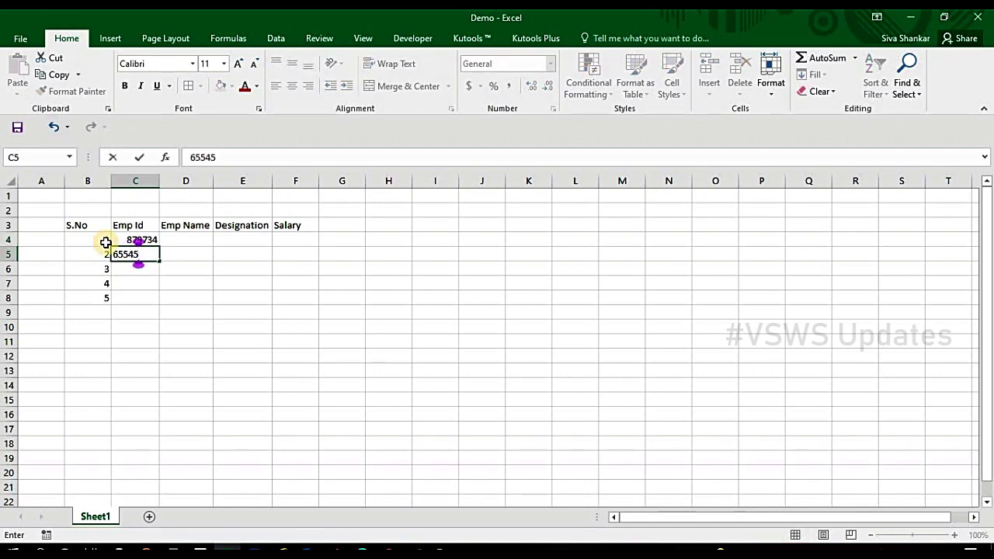
type("6")
key("Return")
type("54")
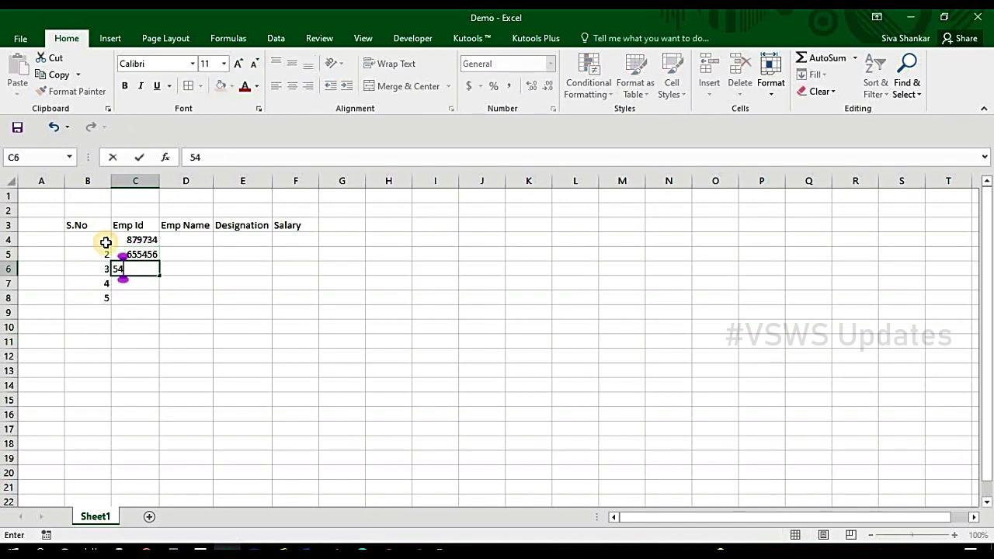
type("4556")
key("Return")
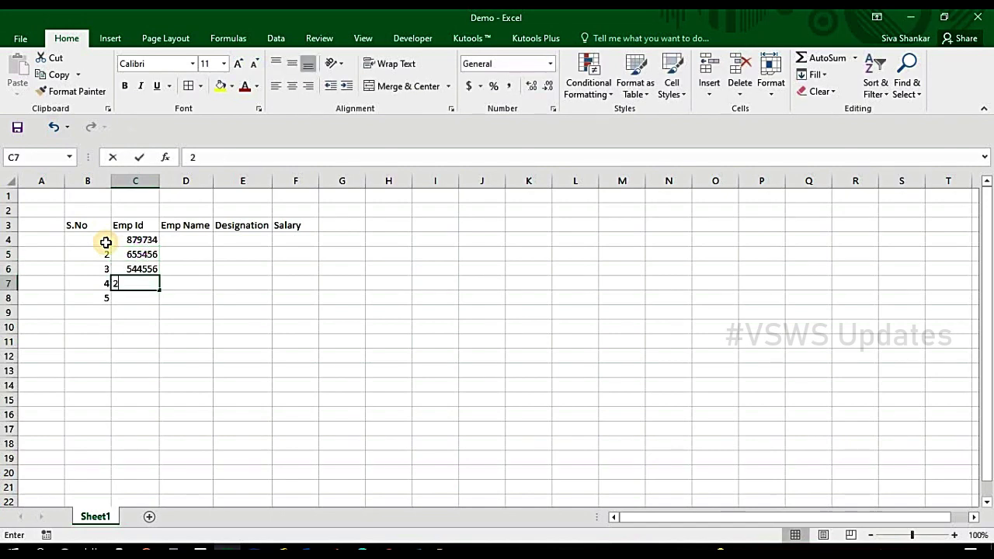
type("23546")
key("Return")
key("Up")
type("4536544")
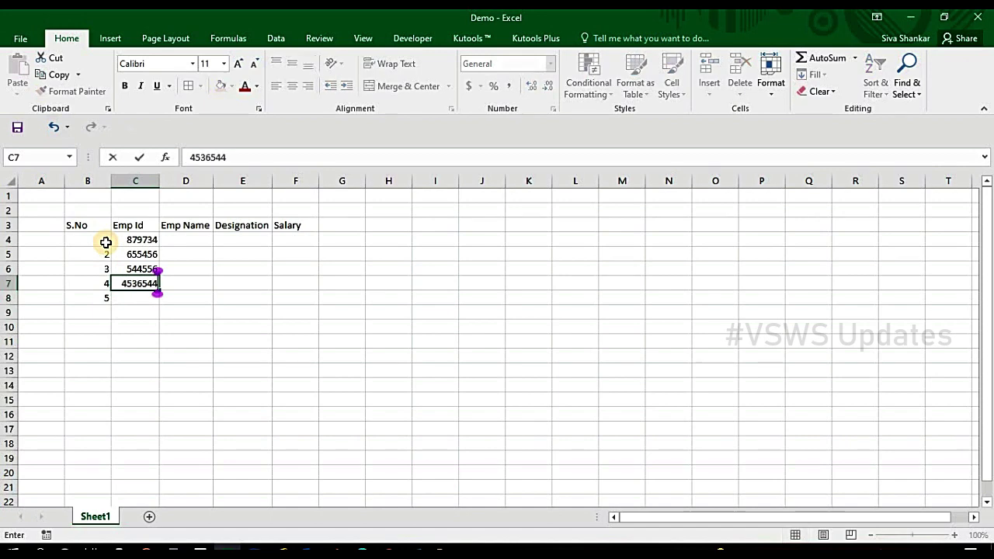
key("Return")
type("6")
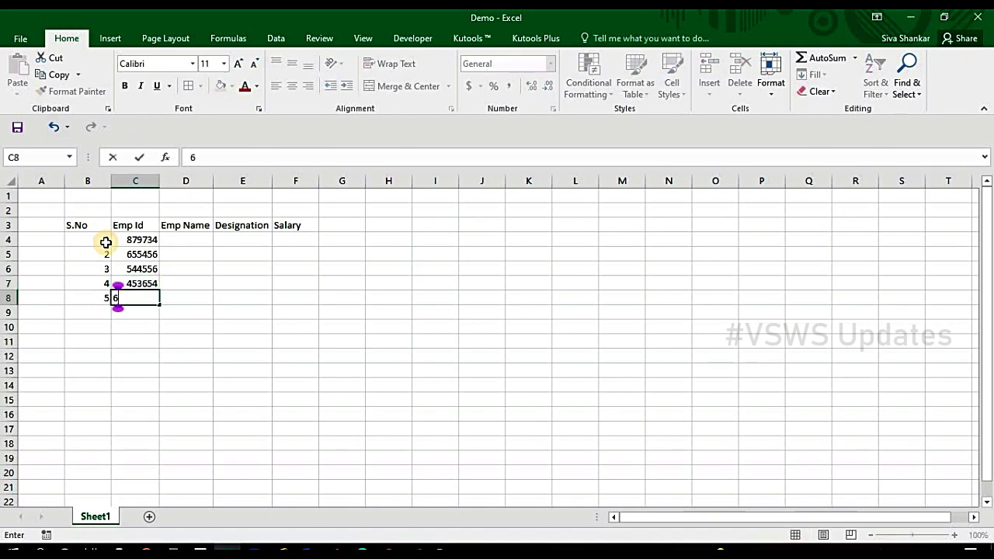
type("645344")
key("BackSpace")
key("Tab")
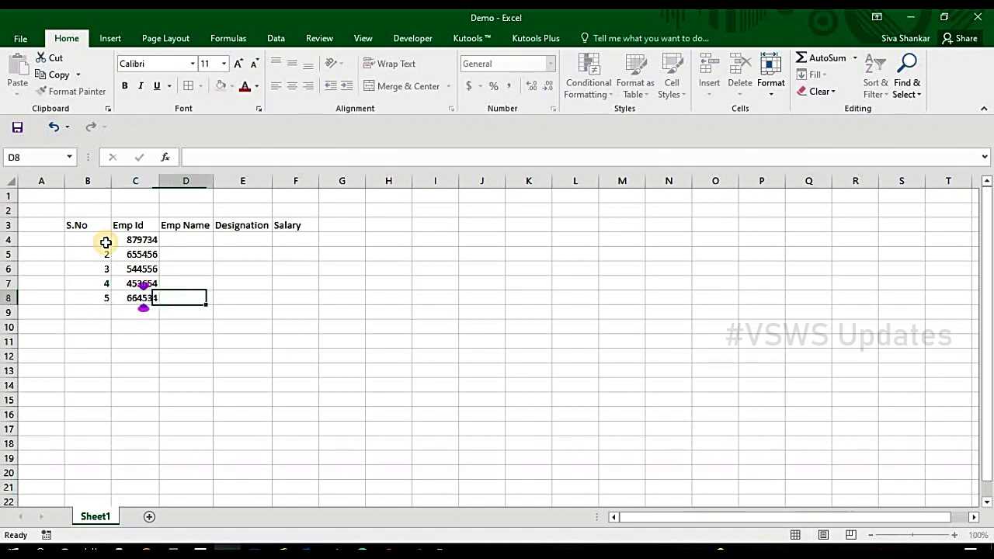
key("Up")
key("Up")
key("Up")
key("Up")
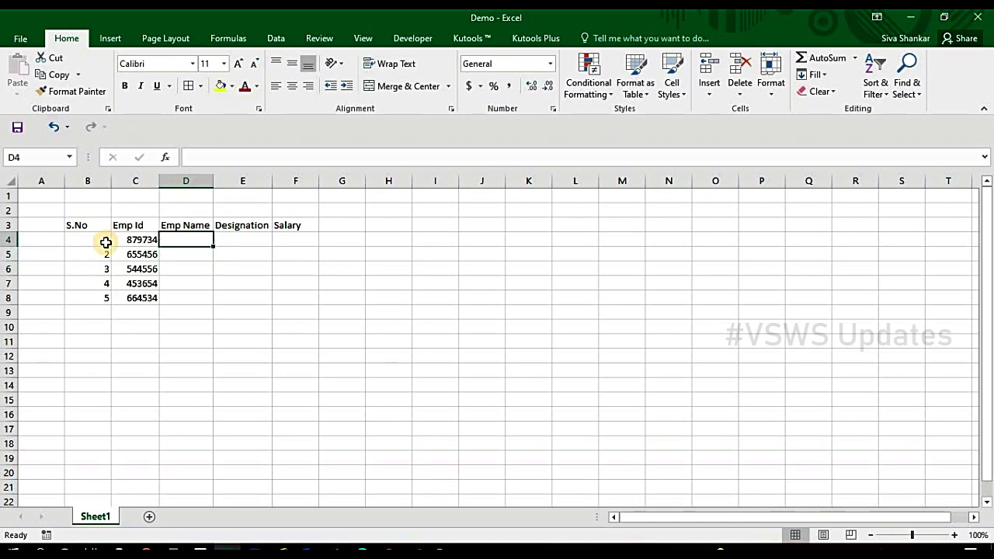
- Type the five employee names down D4:D8 under Emp Name
type("Shankar")
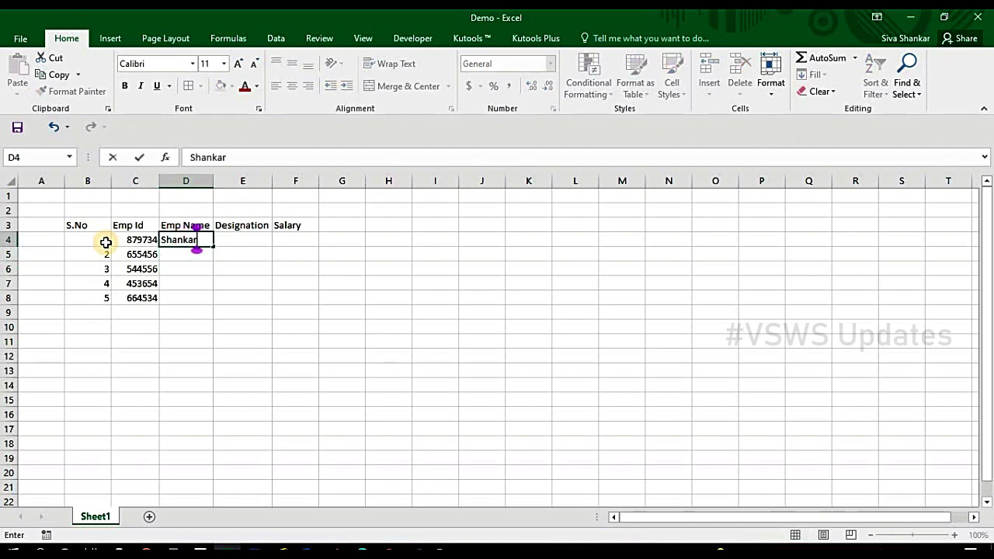
key("Return")
type("Ash")
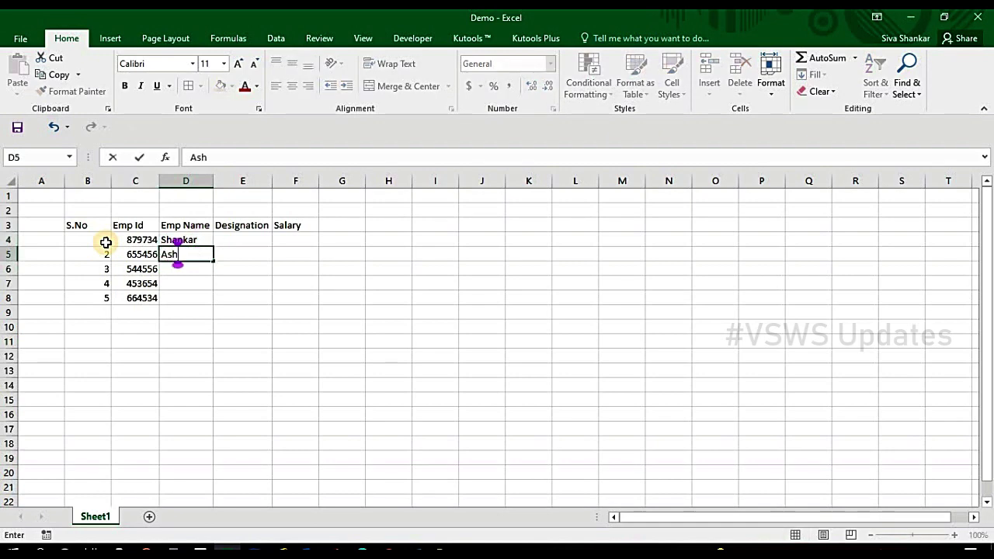
type("ok")
key("Return")
type("Ni")
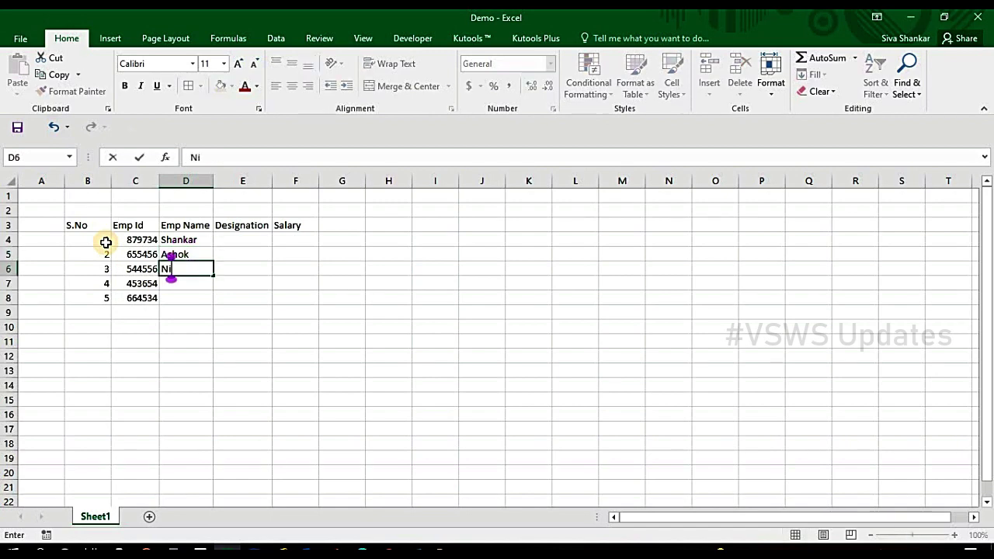
type("rmala")
key("Return")
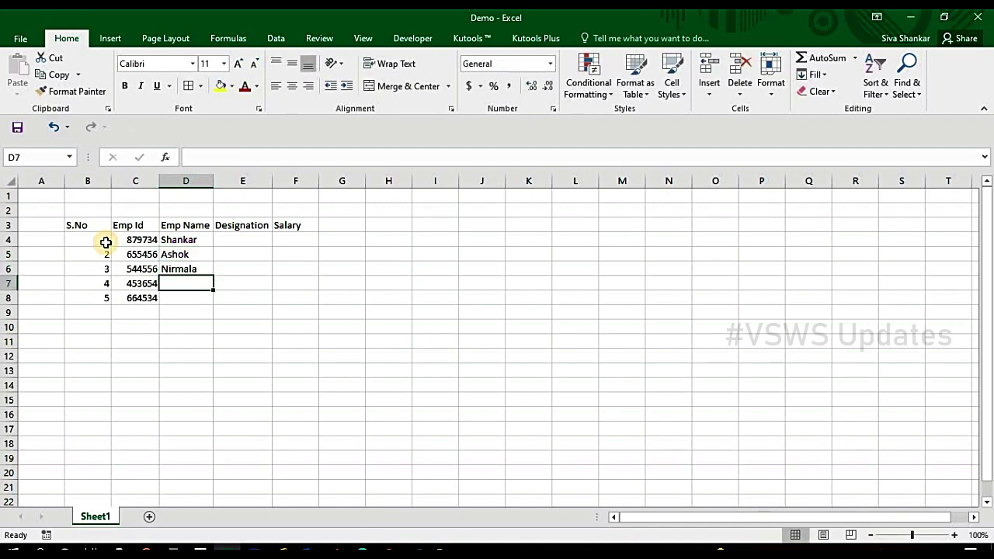
type("N")
key("BackSpace")
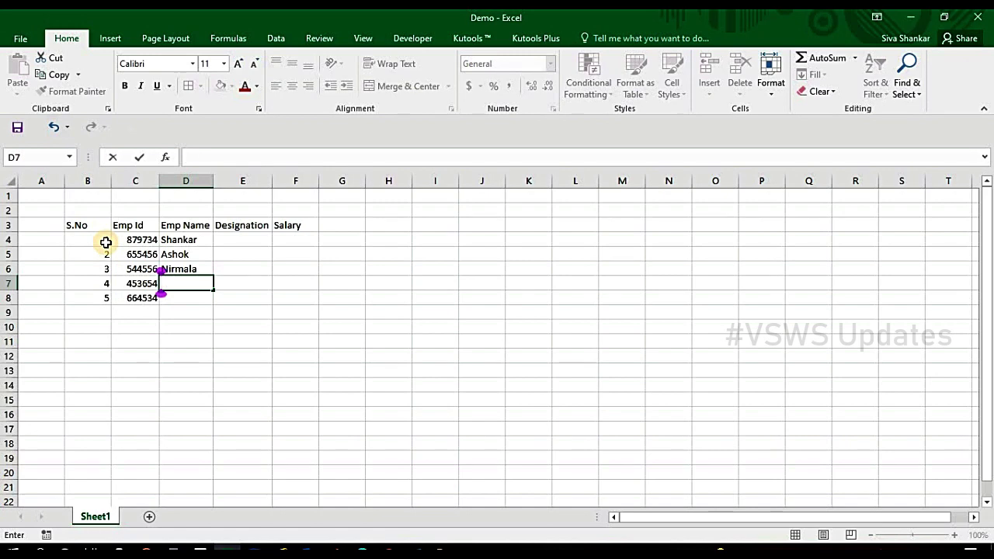
type("Navee")
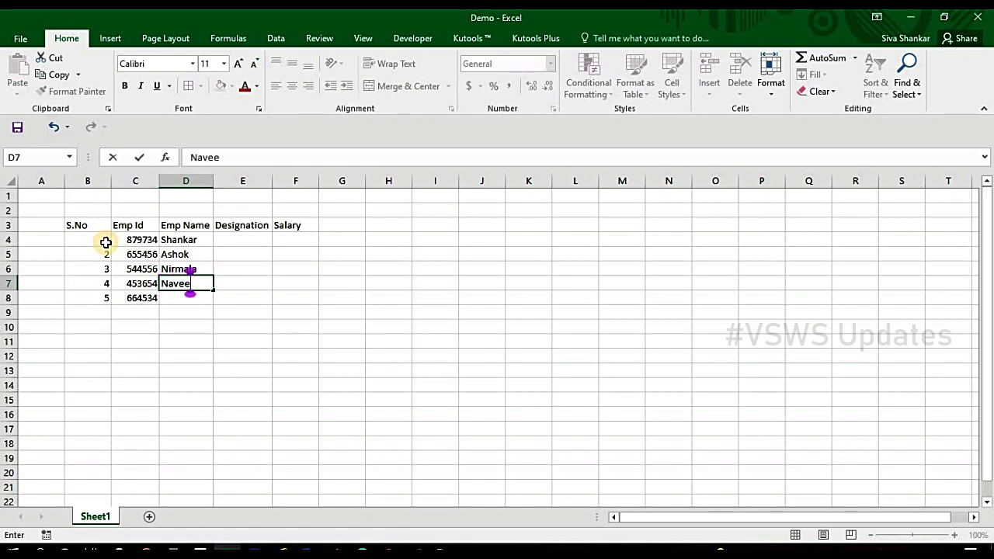
type("n")
key("Return")
type("Syamala")
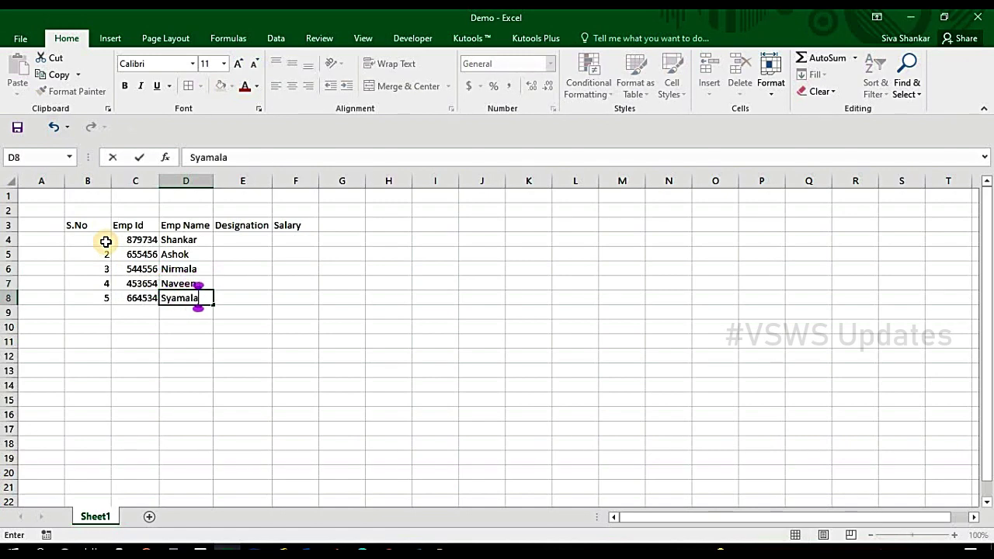
key("Tab")
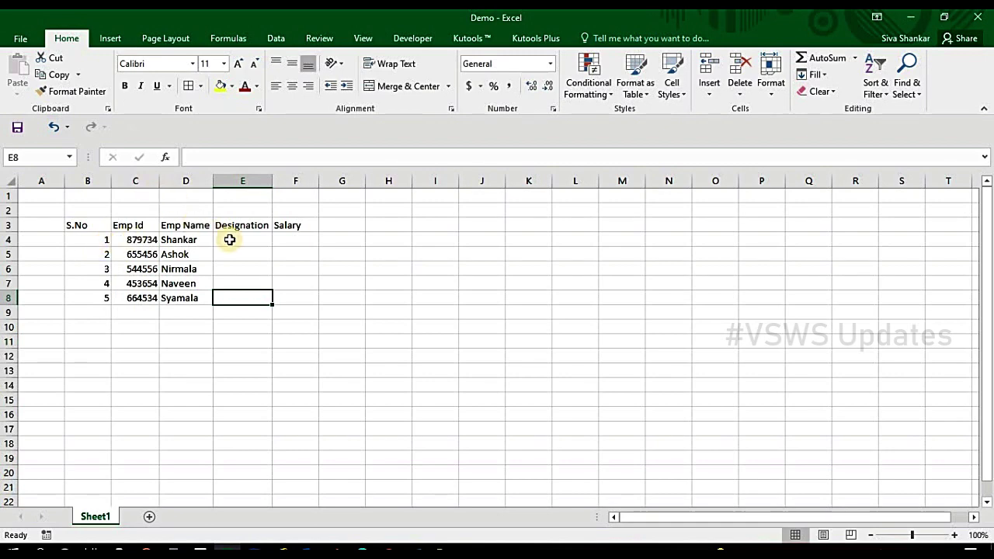
- Enter designations Admin, VRO, Sanitation, Education and Women Protection in E4:E8
left_click(243, 242)
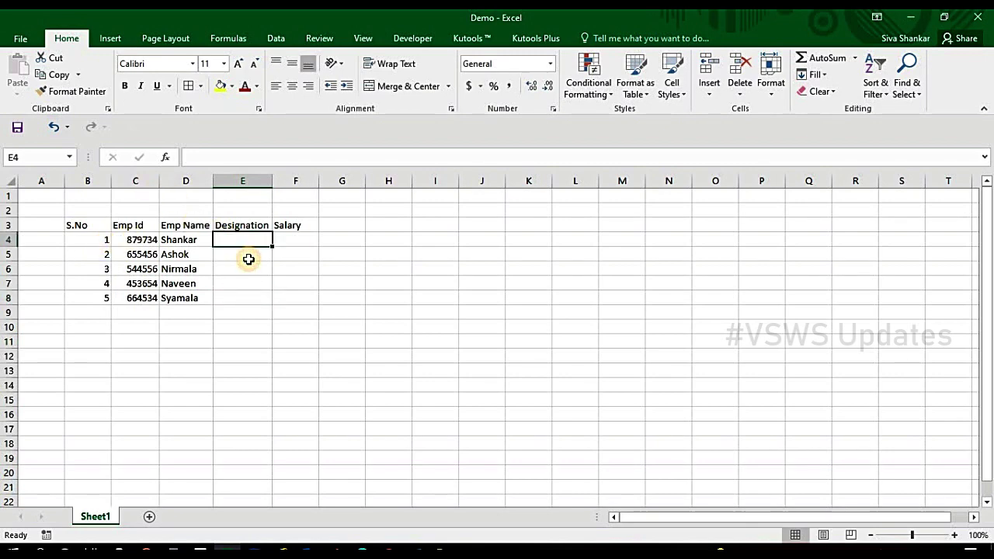
type("Admin")
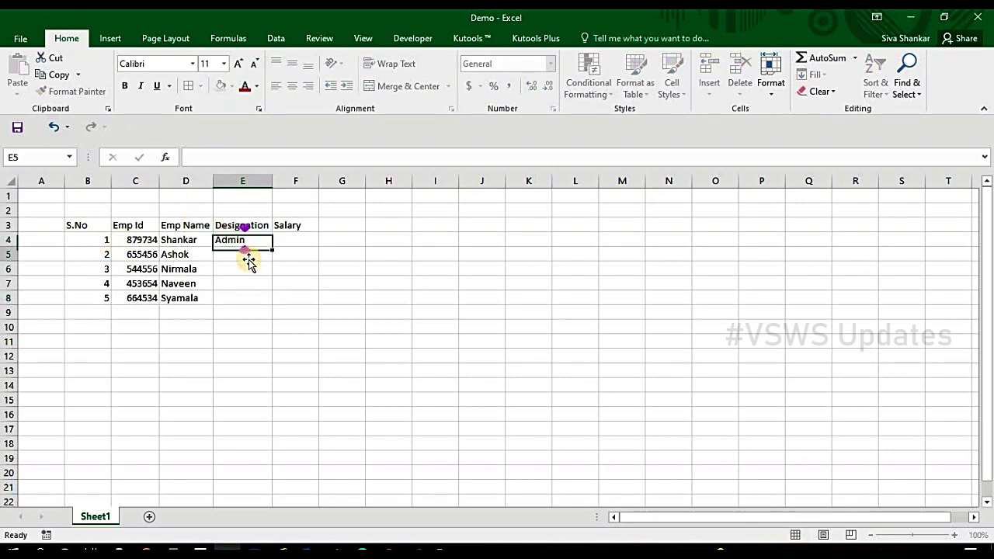
key("Return")
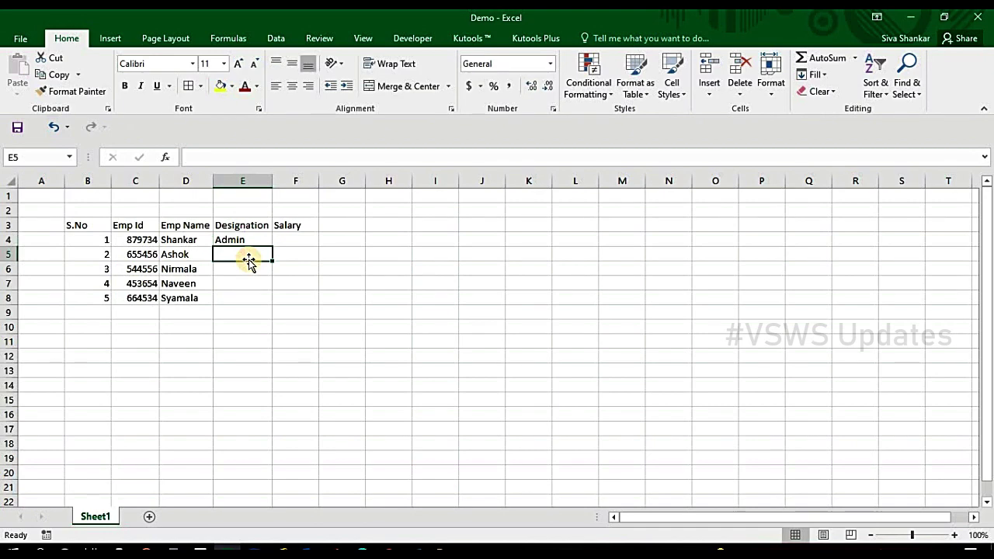
type("VRO")
key("Return")
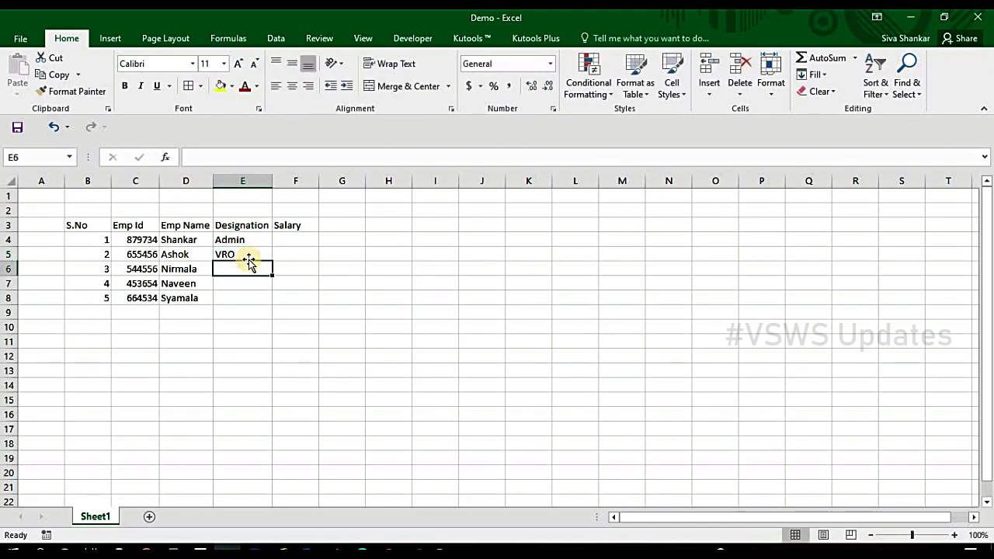
type("Sani")
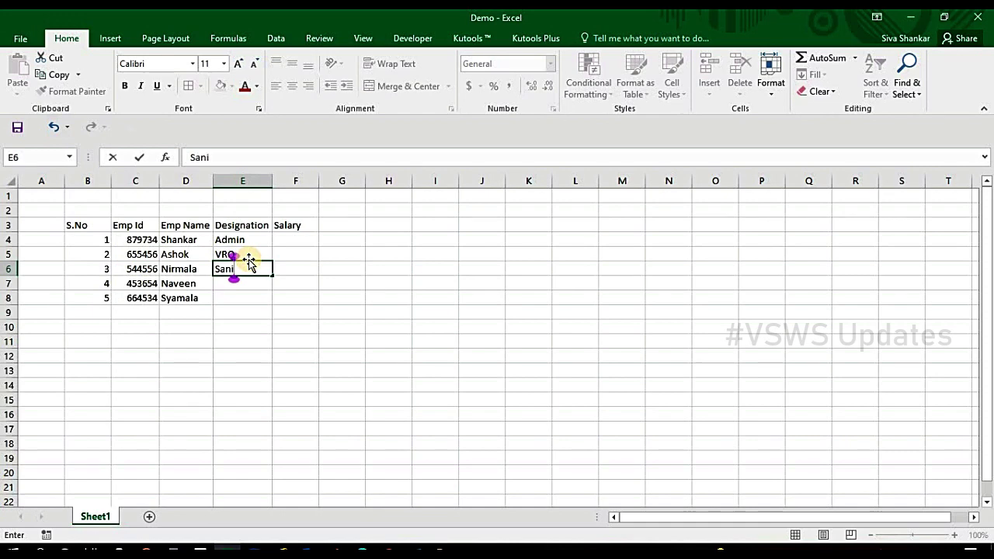
type("tation")
key("Return")
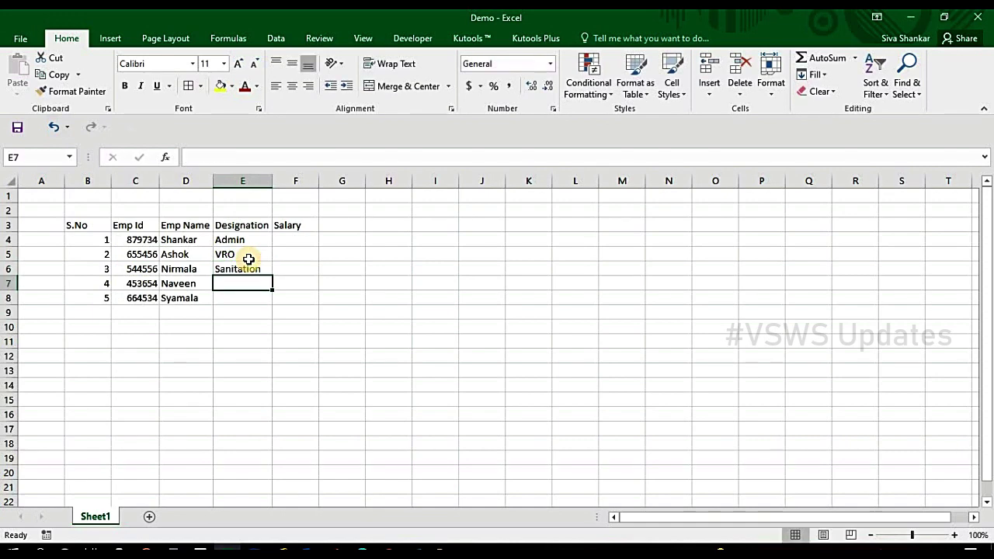
type("E")
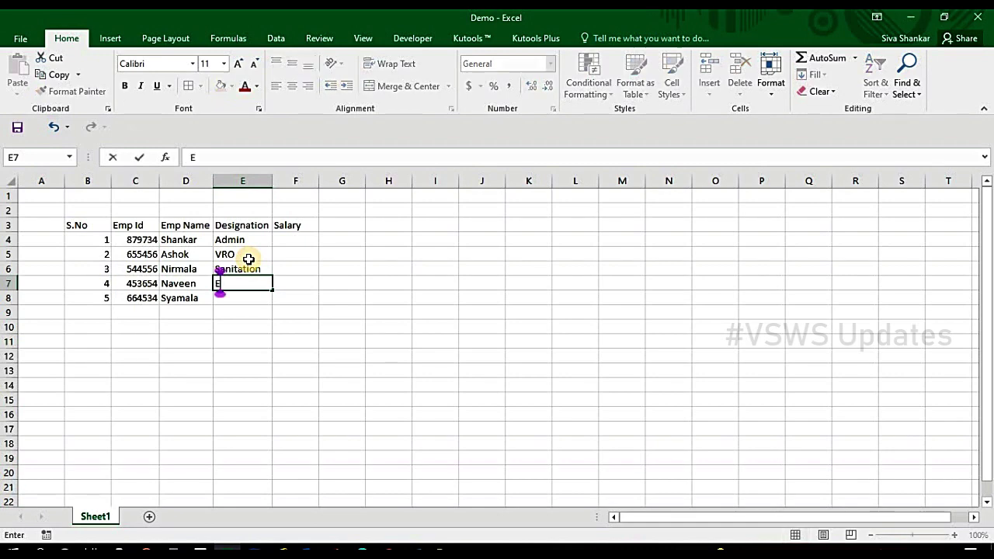
type("ducation")
key("Return")
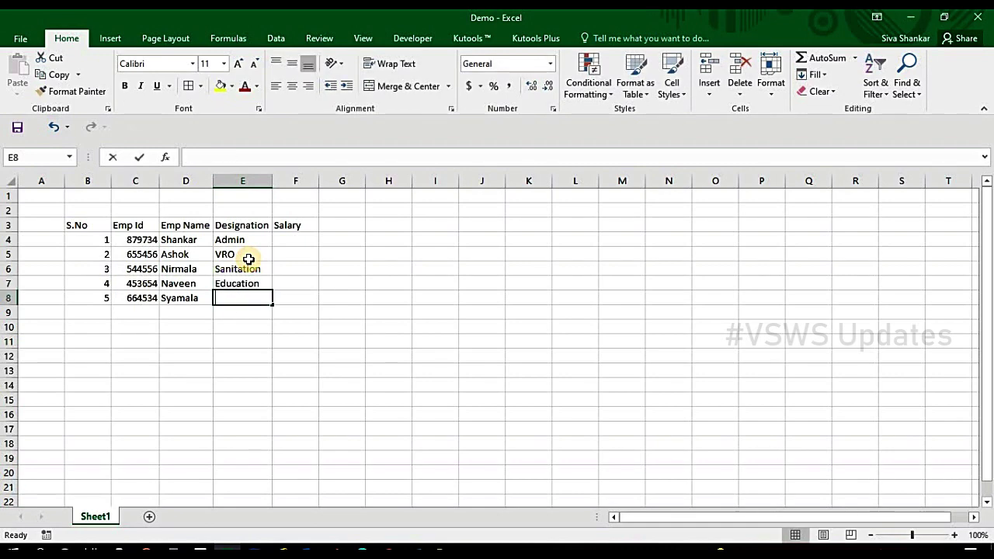
type("Women Prote")
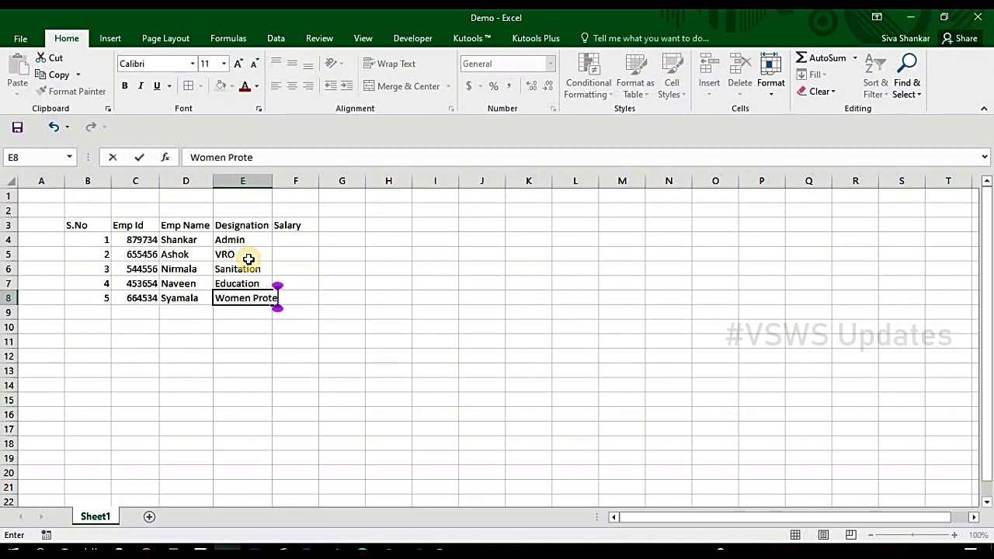
type("ction")
key("Return")
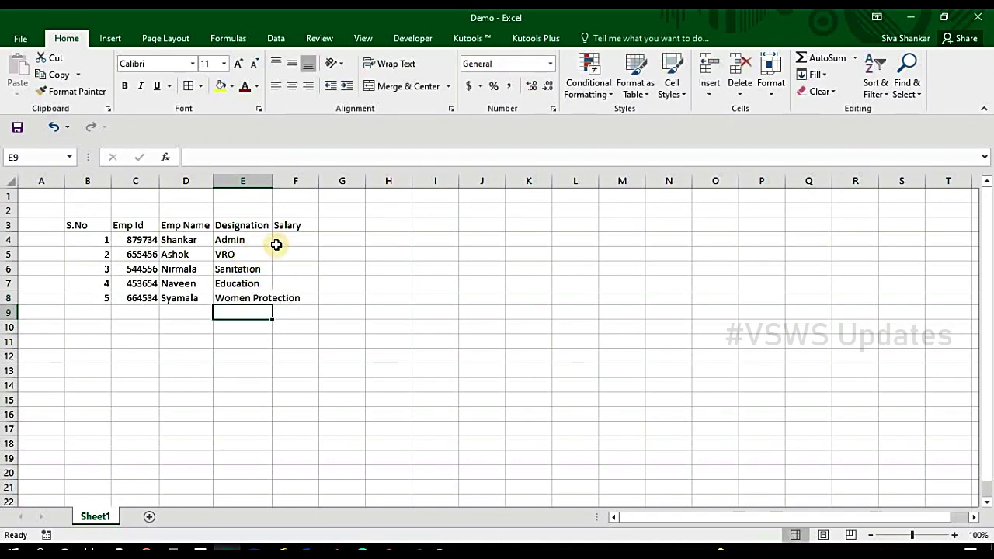
- Enter salary 15000 in F4 and copy it down through F8
left_click(278, 241)
type("15")
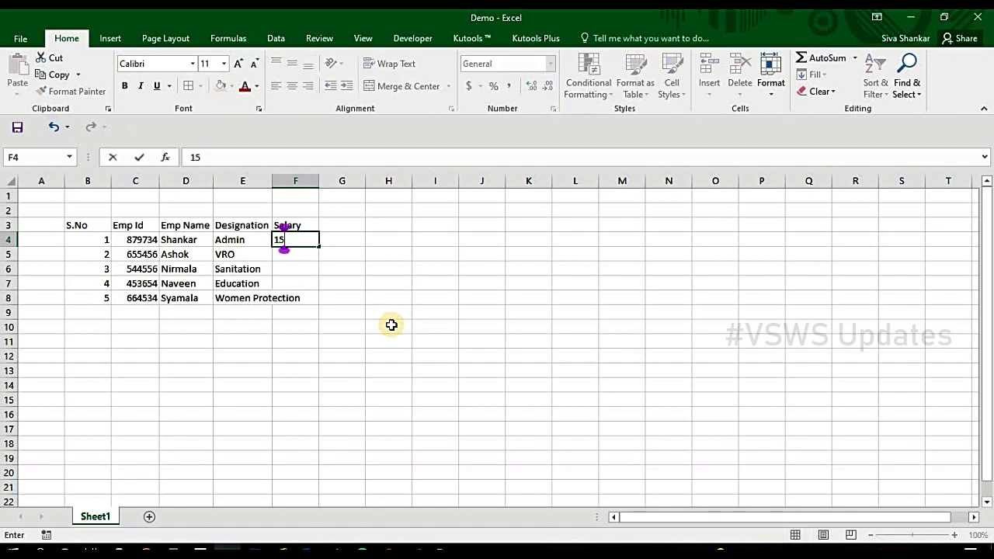
type("000")
key("Return")
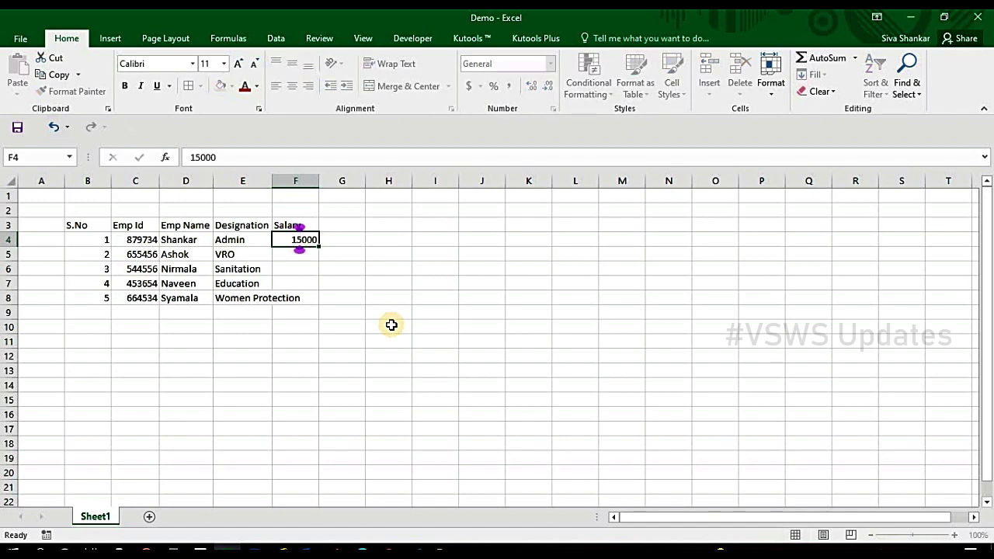
key("Up")
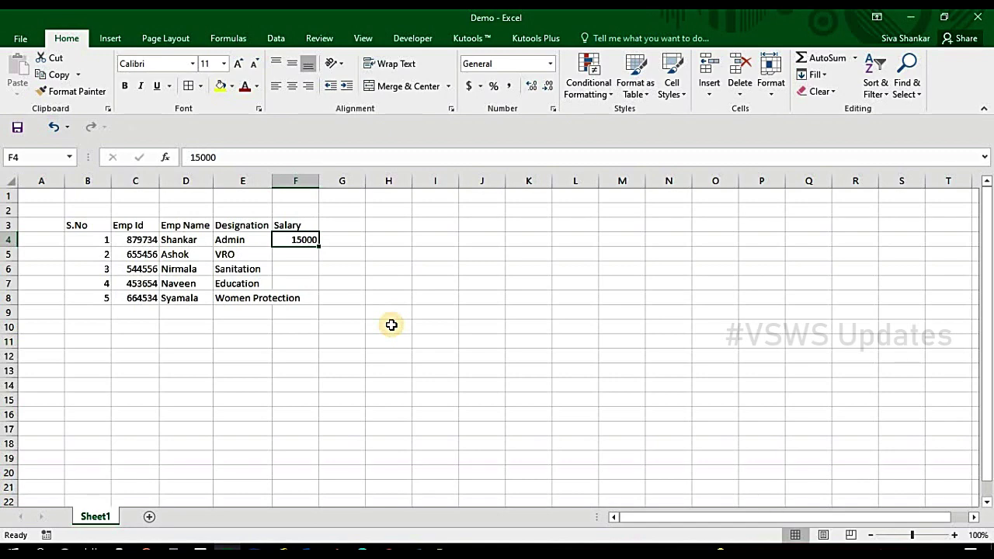
key("ctrl+c")
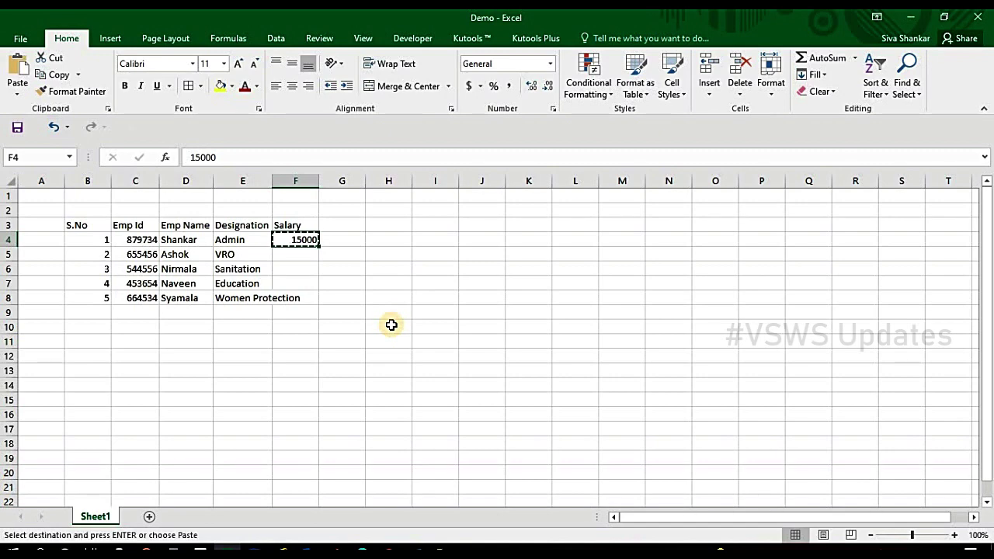
key("shift+Down")
key("shift+Down")
key("shift+Down")
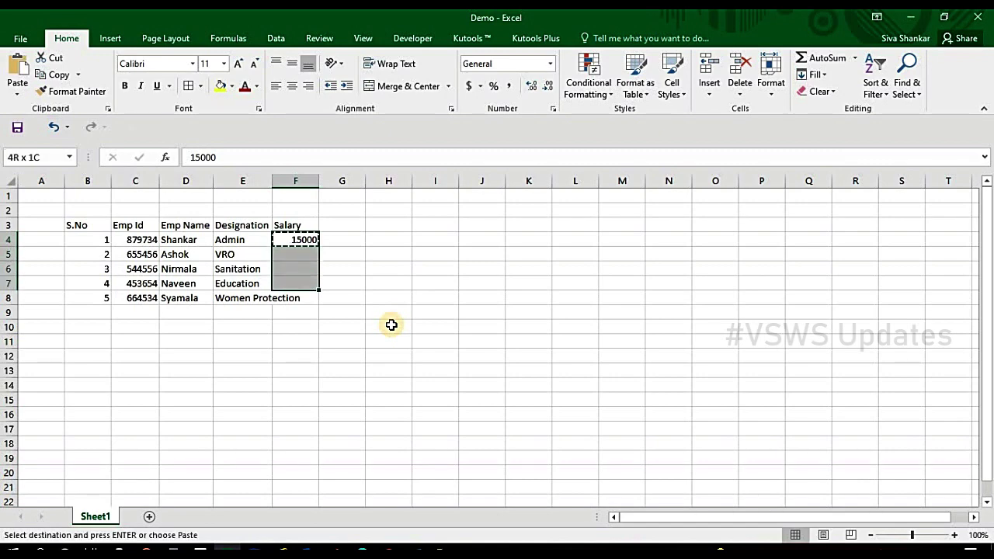
key("shift+Down")
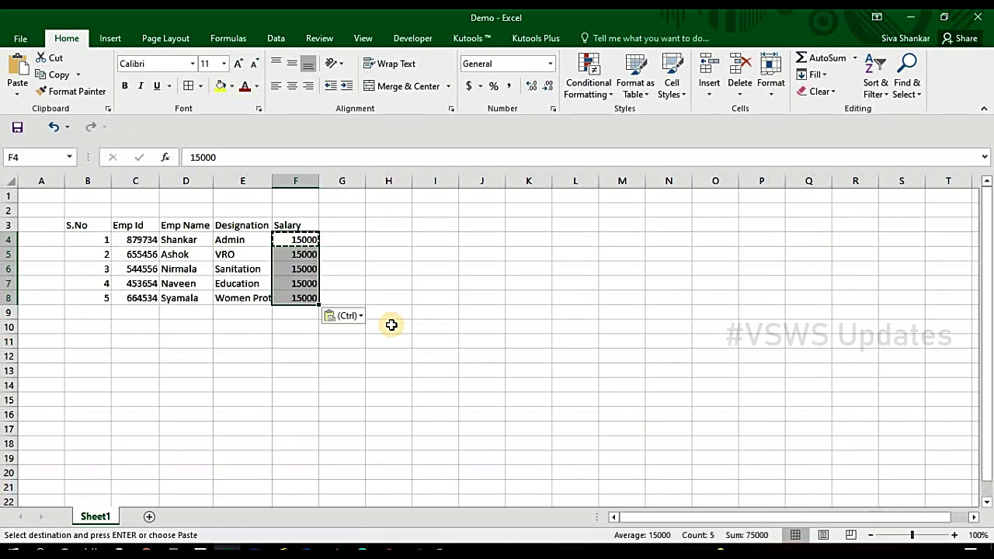
- Fit column E exactly to 'Women Protection', then select the table B3:F8
left_click(299, 370)
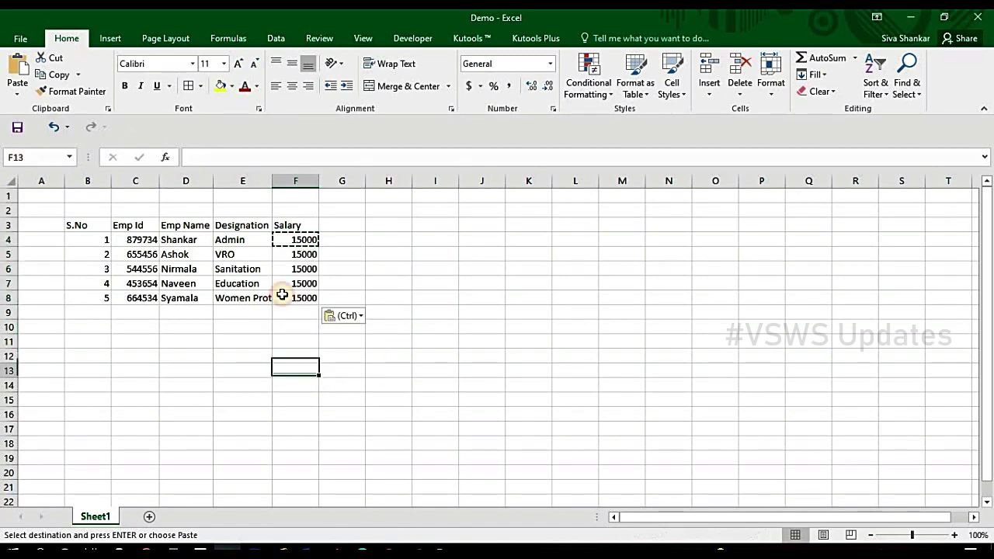
left_click(257, 301)
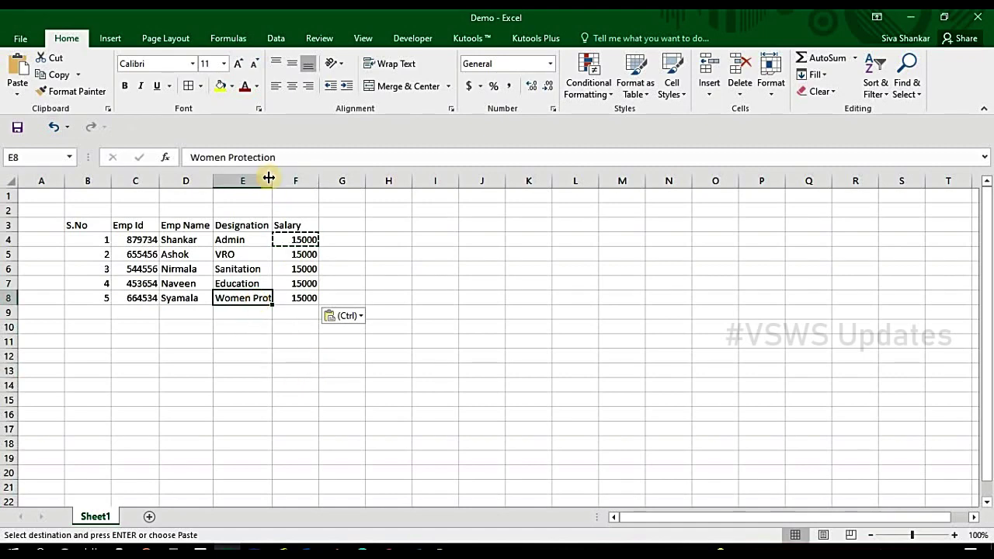
left_click_drag(268, 177, 305, 246)
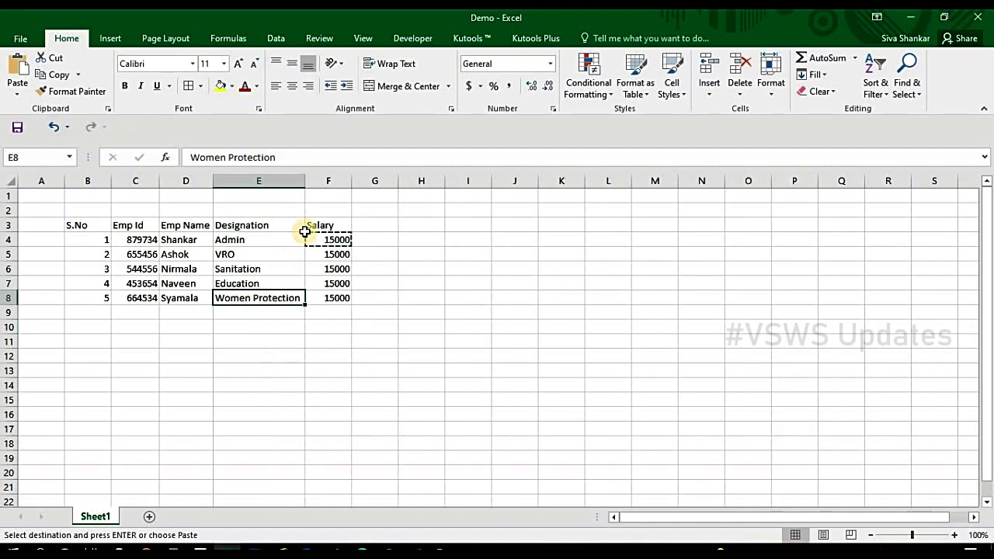
left_click_drag(305, 181, 307, 193)
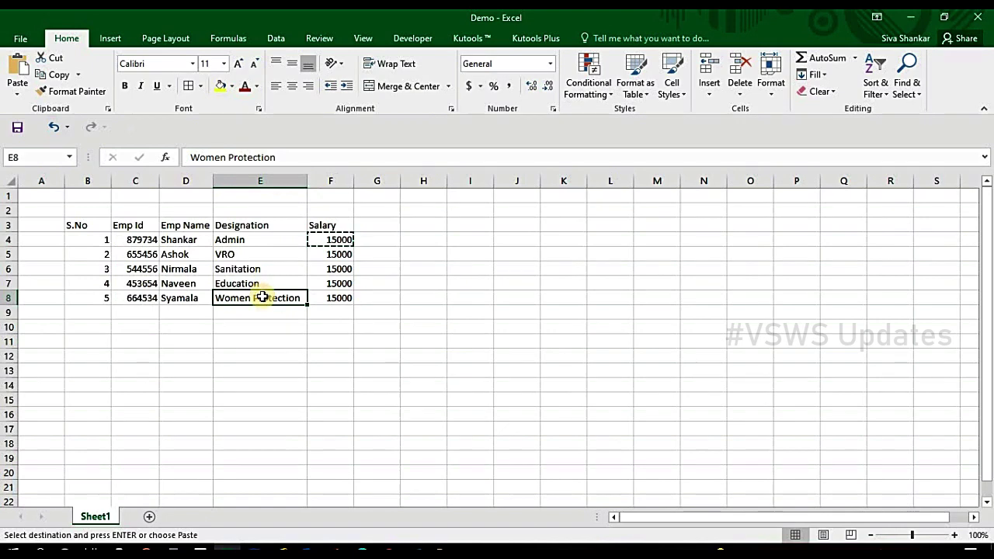
left_click(278, 180)
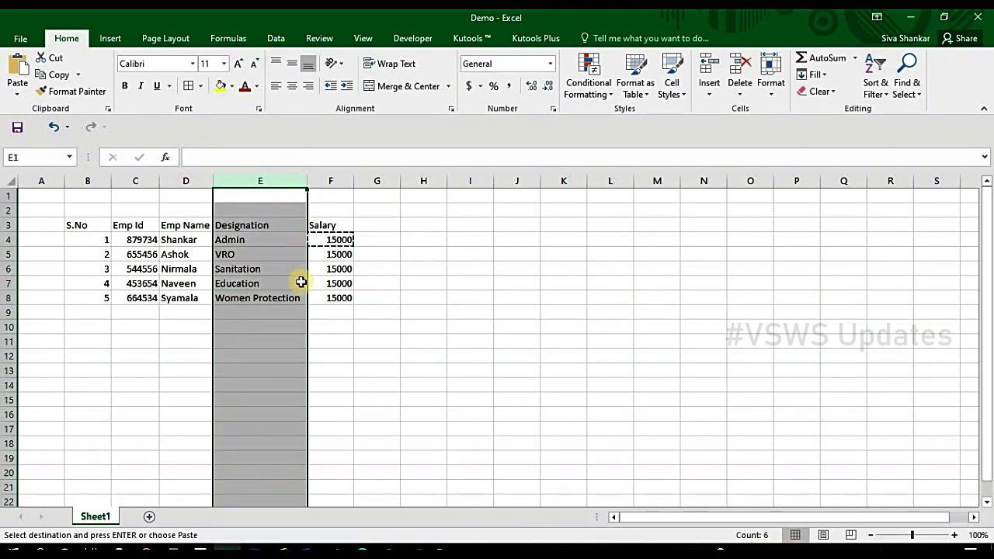
left_click(253, 226)
left_click_drag(307, 180, 285, 180)
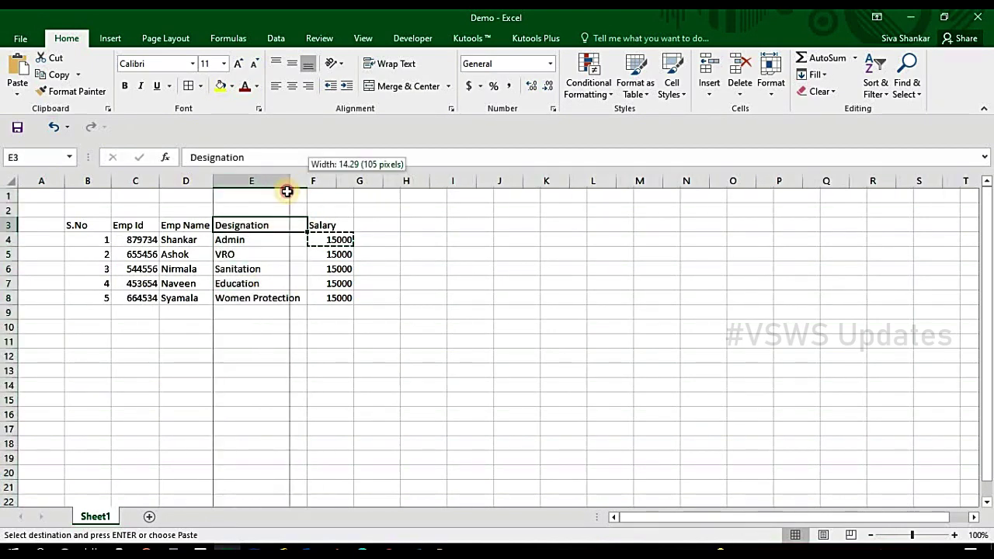
double_click(286, 180)
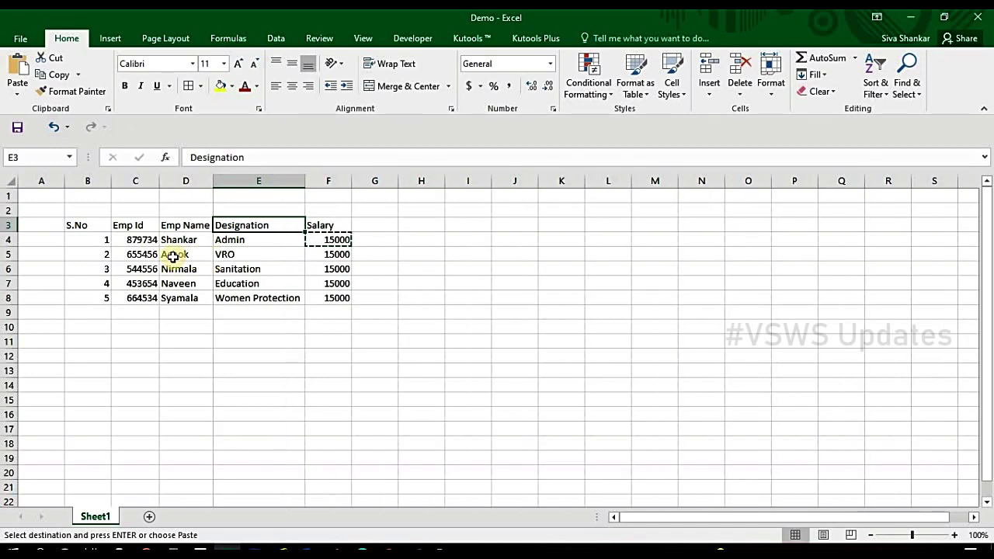
left_click(255, 255)
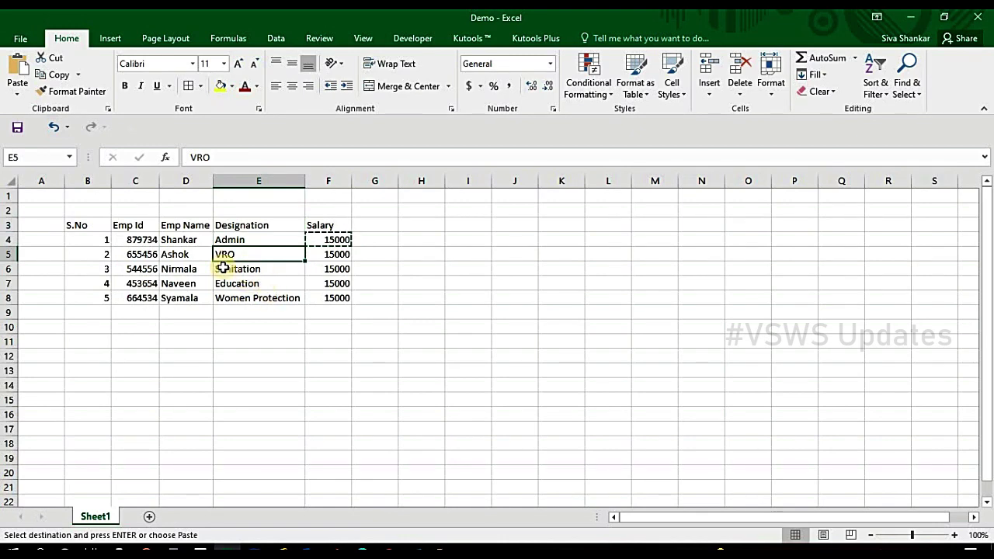
left_click_drag(90, 224, 347, 298)
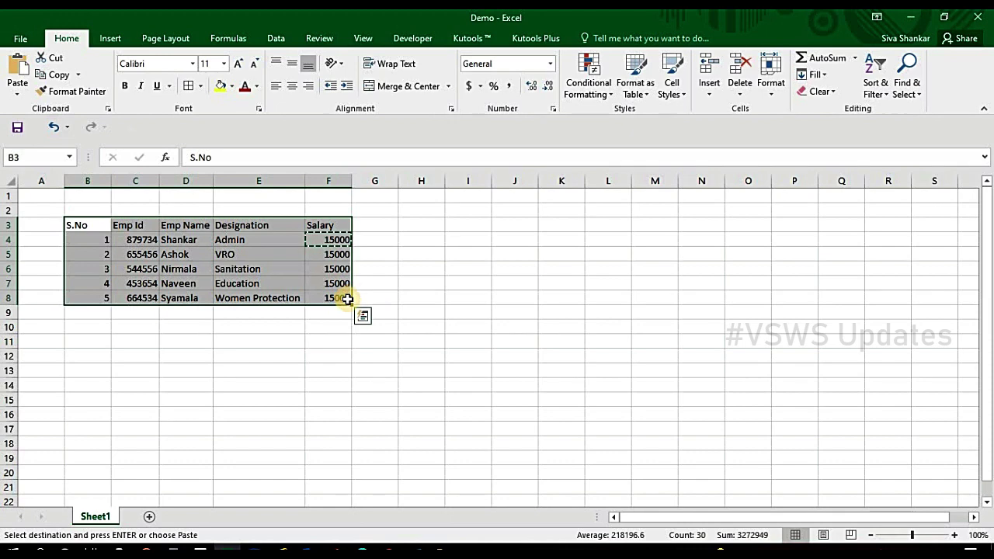
- Apply All Borders to every cell of the employee table B3:F8
left_click(202, 86)
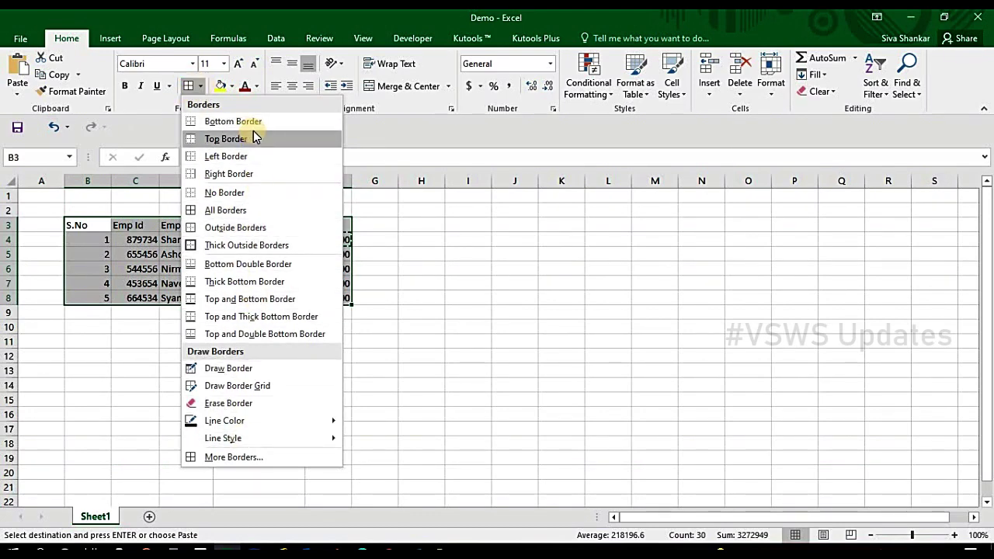
left_click(259, 211)
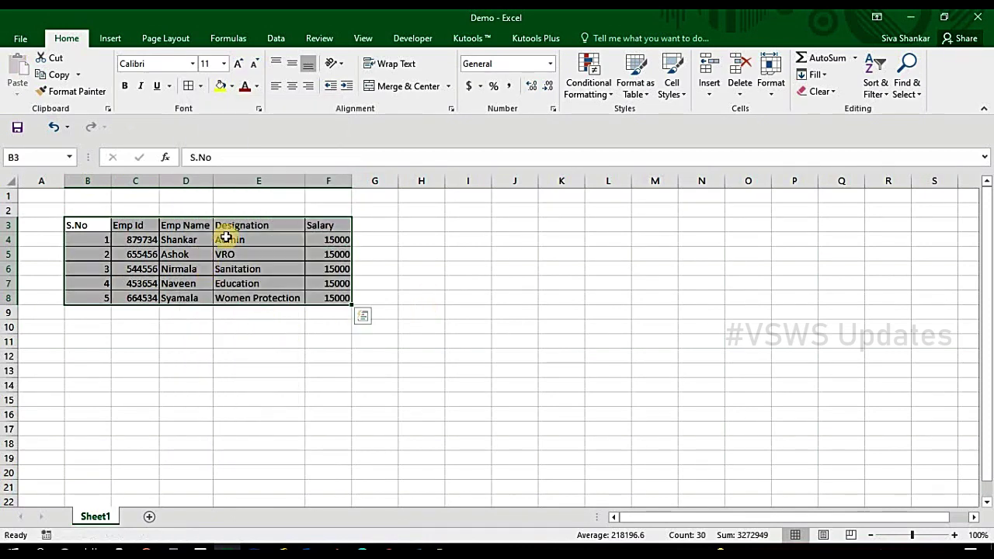
left_click(383, 282)
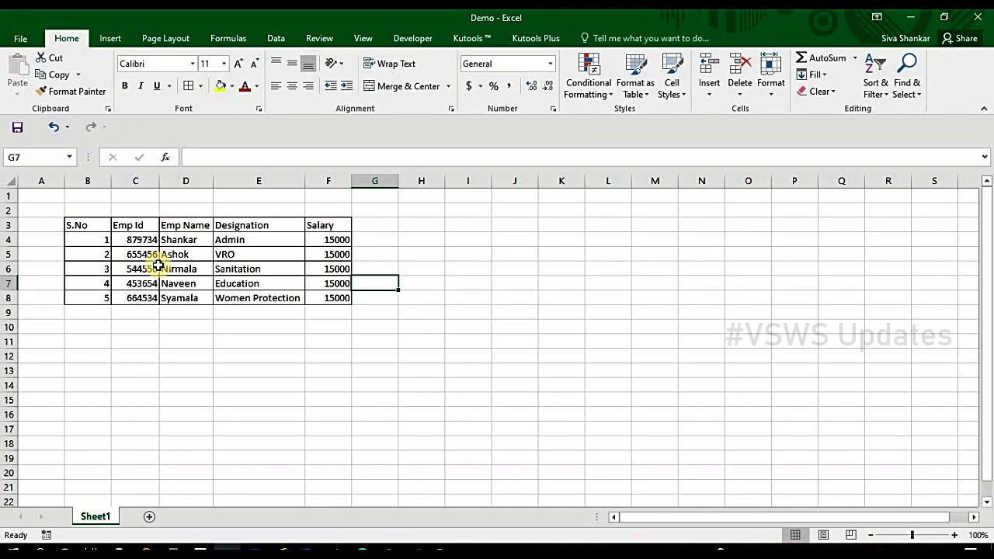
- Centre-align the S.No, Emp Id and Salary values and the B3:F3 header row
mouse_move(90, 242)
left_mouse_down()
mouse_move(133, 274)
mouse_move(137, 297)
left_mouse_up()
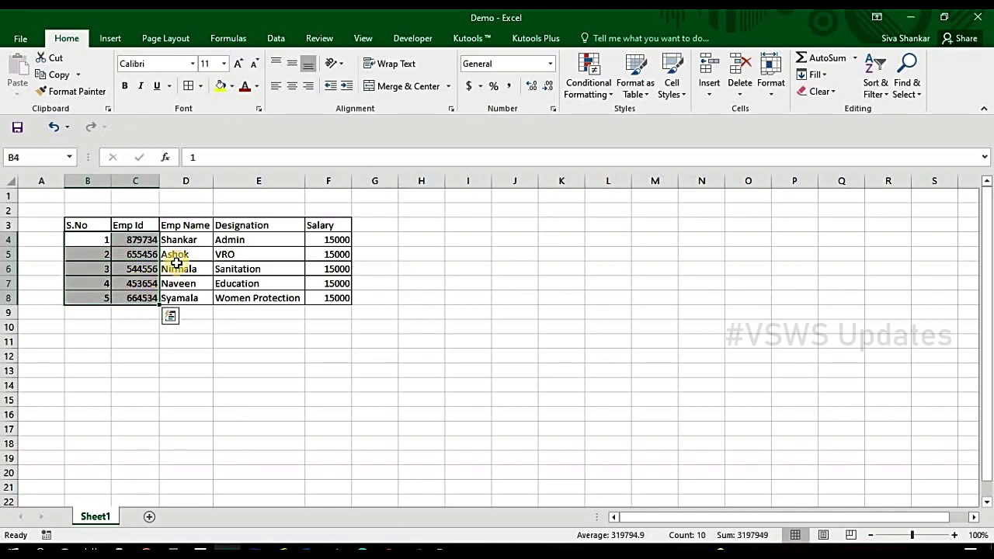
left_click(293, 91)
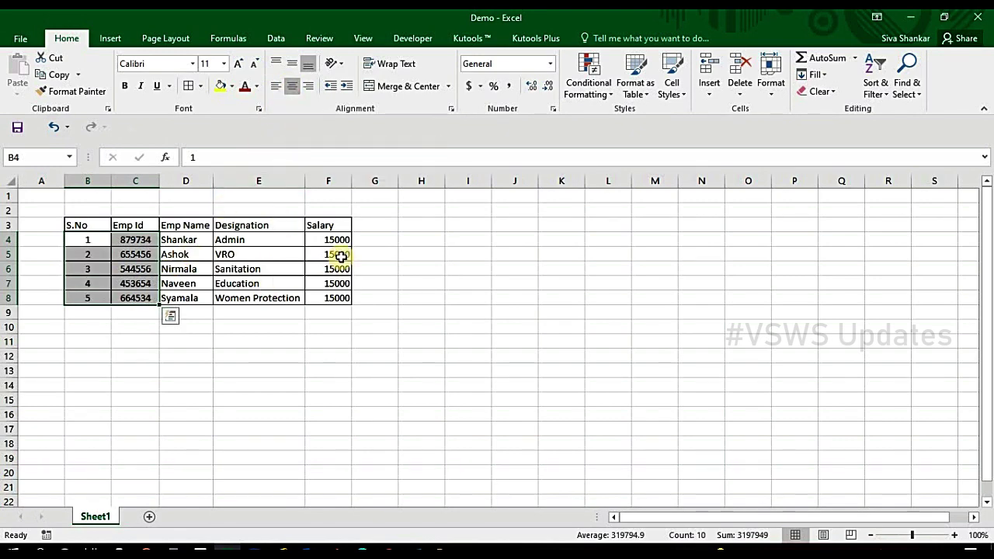
left_click_drag(337, 240, 333, 297)
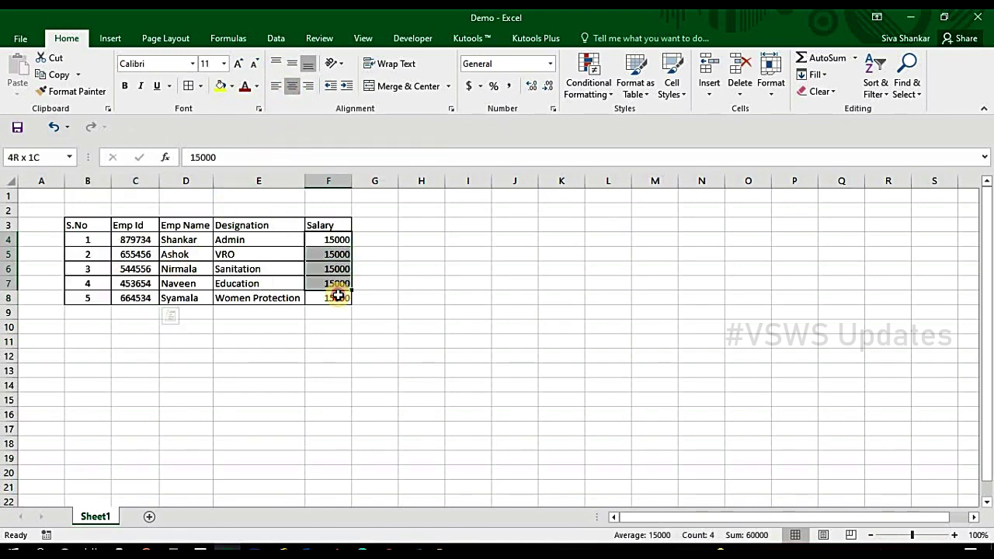
left_click(293, 86)
left_click(381, 267)
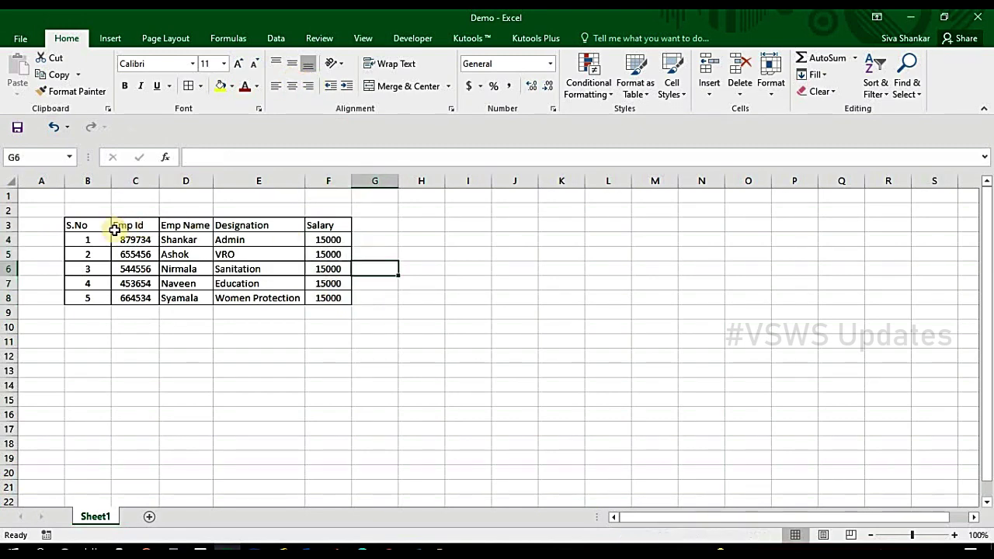
left_click_drag(84, 226, 314, 223)
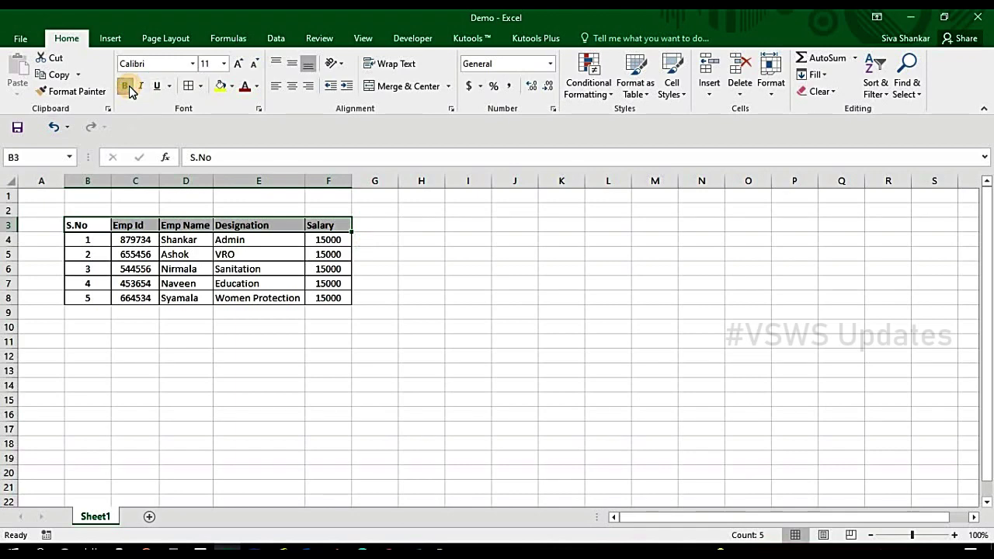
left_click(292, 86)
left_click(388, 268)
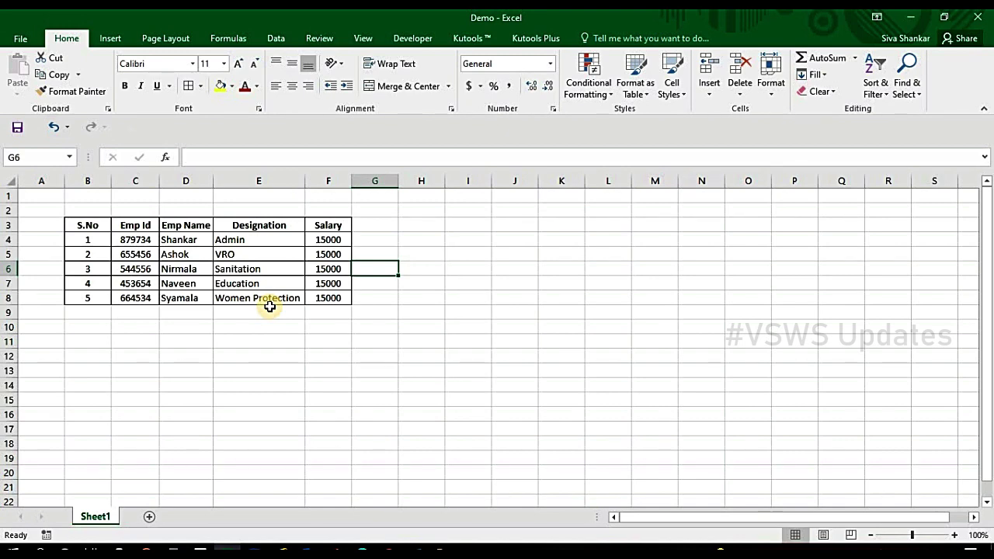
left_click_drag(80, 226, 320, 227)
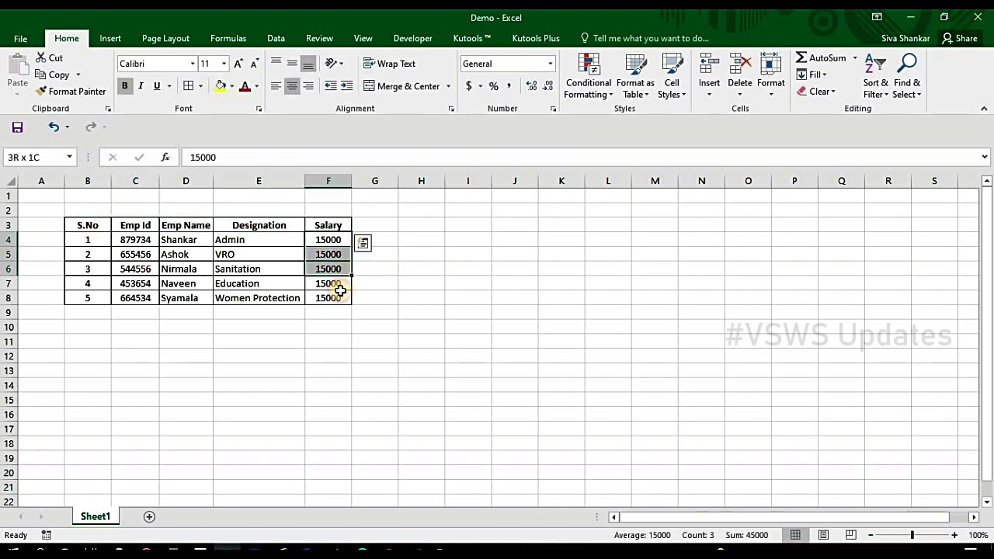
left_click_drag(336, 240, 333, 299)
left_click(326, 339)
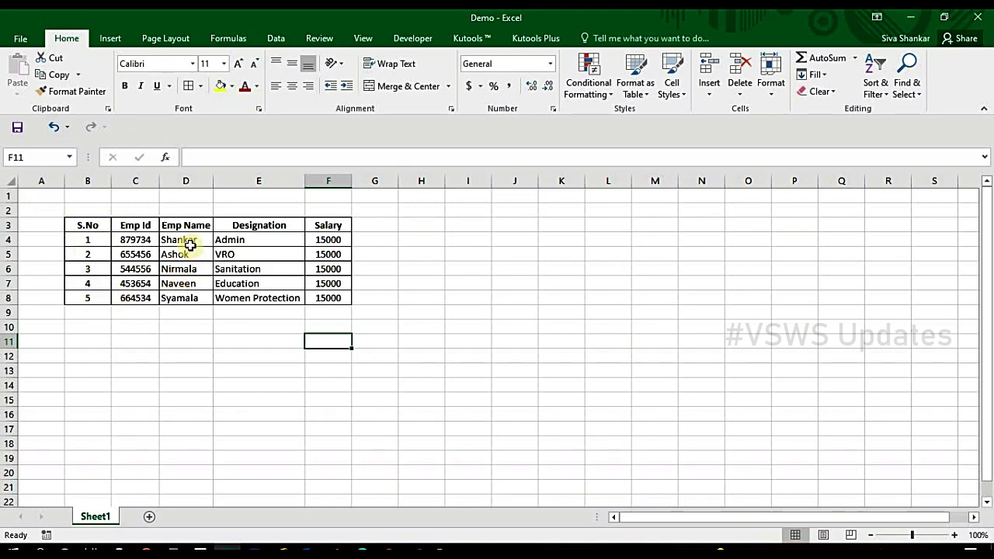
left_click_drag(190, 241, 188, 269)
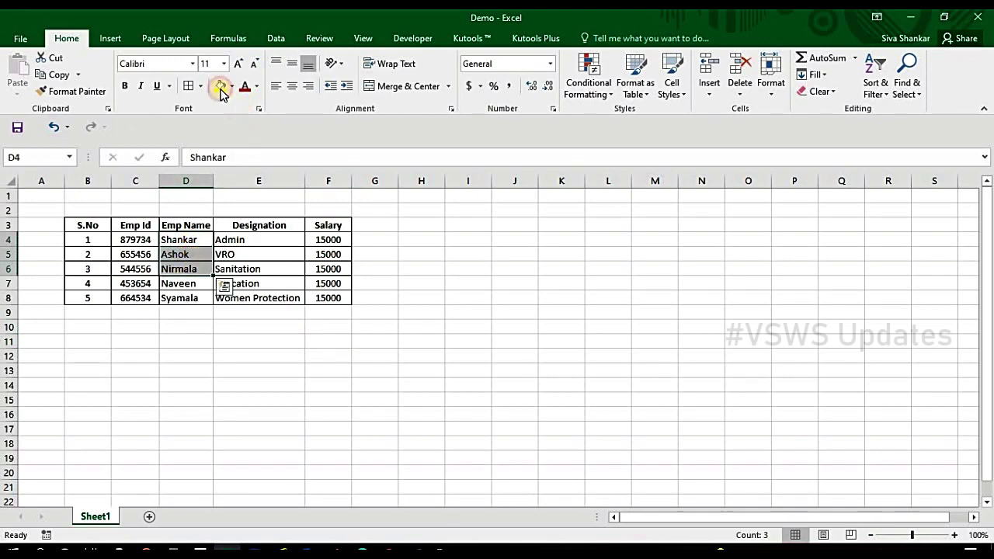
left_click(192, 64)
left_click(193, 64)
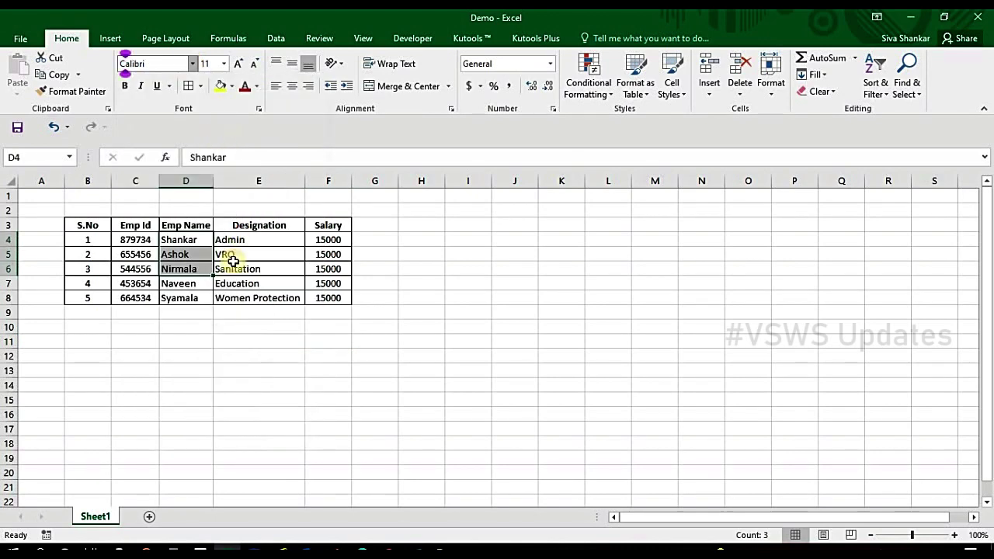
left_click(193, 64)
left_click(201, 210)
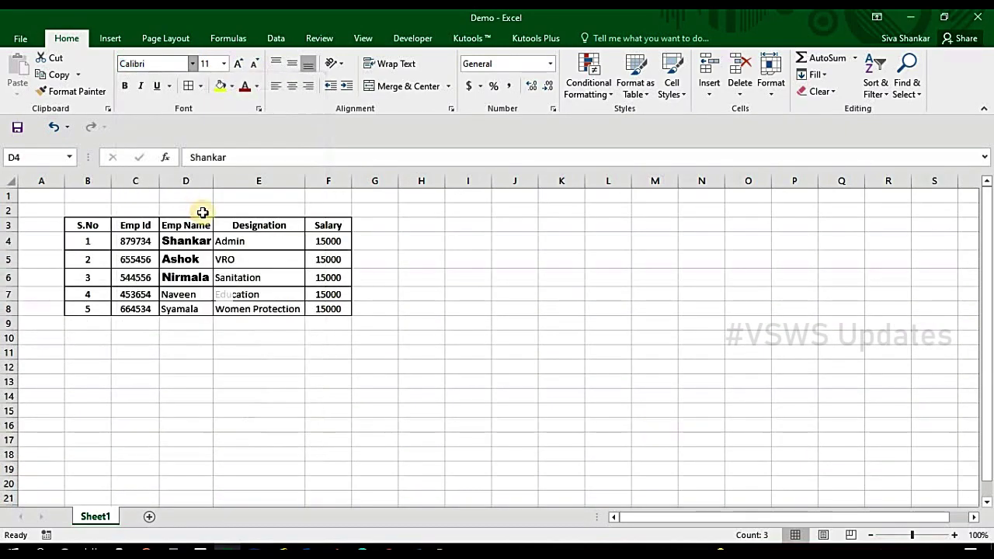
left_click(263, 272)
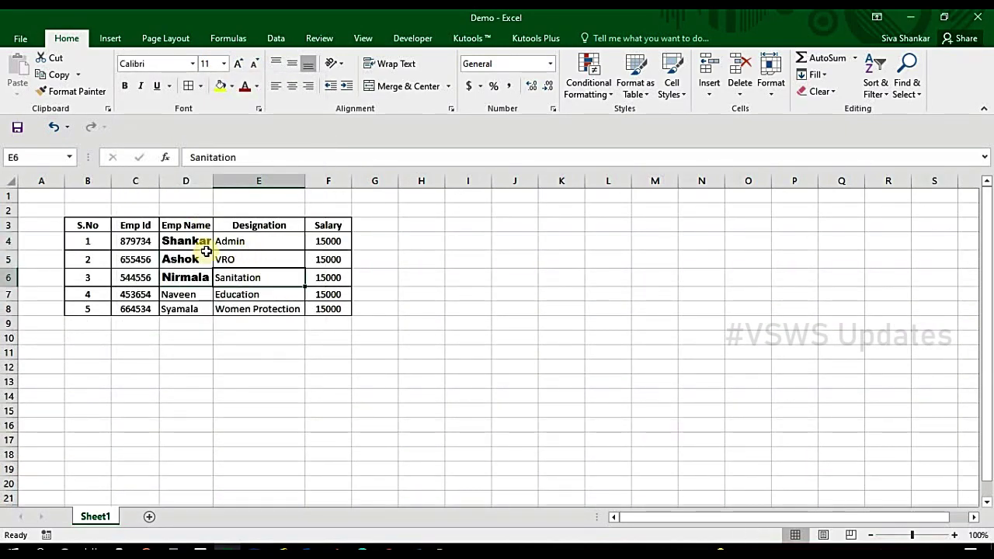
left_click_drag(213, 181, 244, 201)
left_click_drag(222, 242, 222, 277)
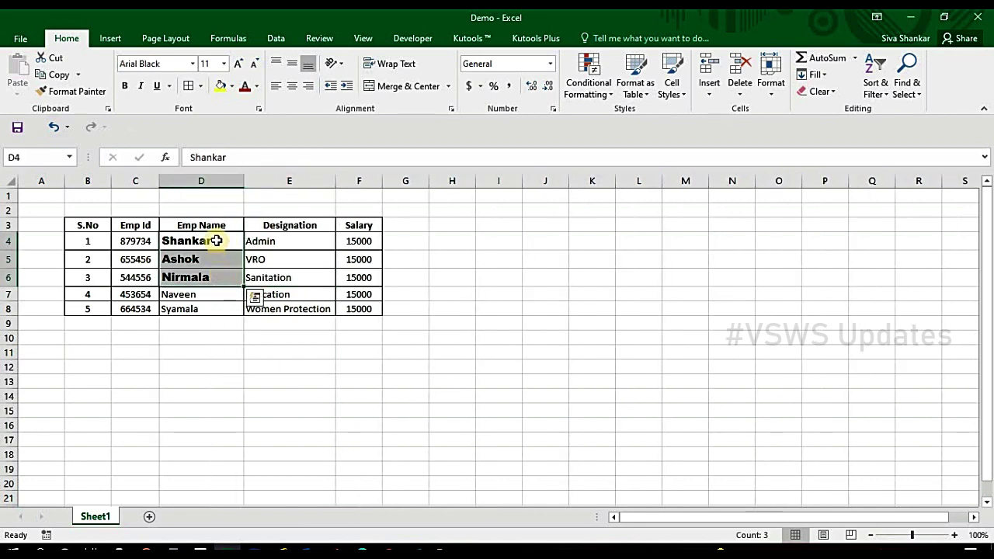
left_click(193, 63)
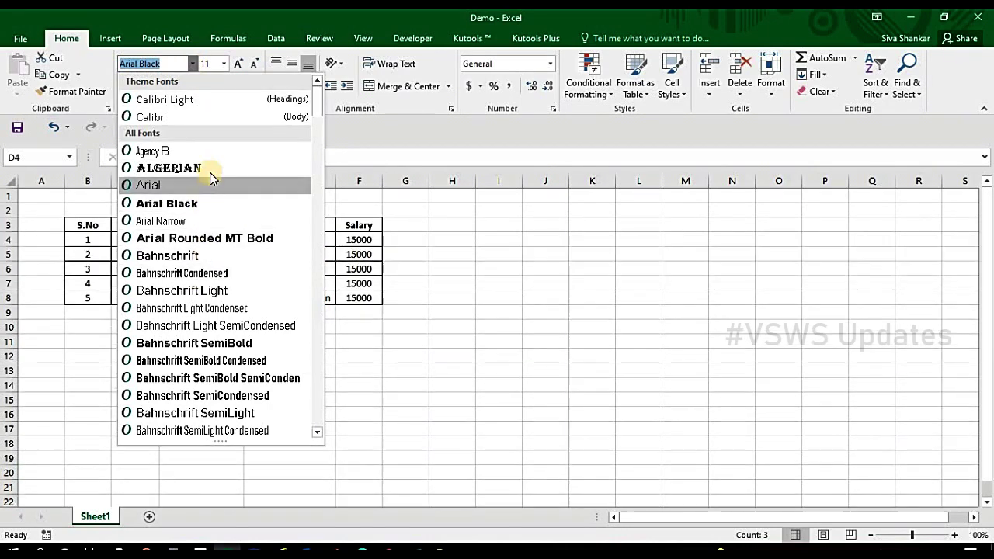
left_click(191, 168)
left_click(273, 250)
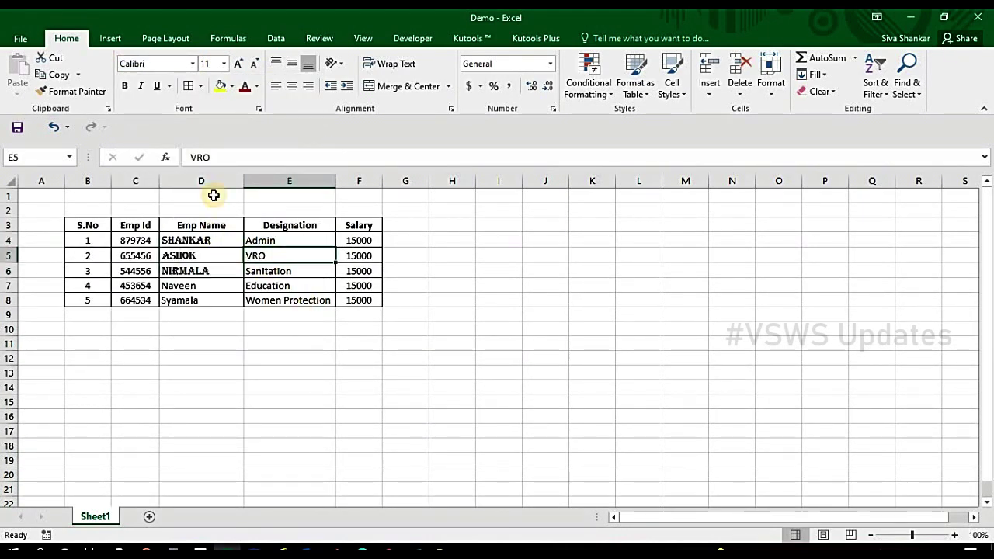
key("ctrl+z")
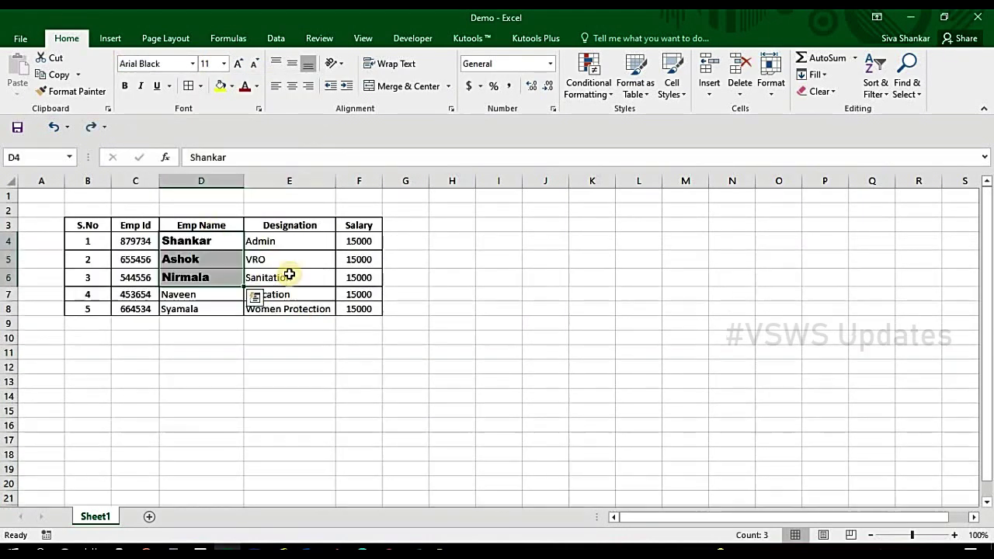
key("ctrl+z")
key("ctrl+z")
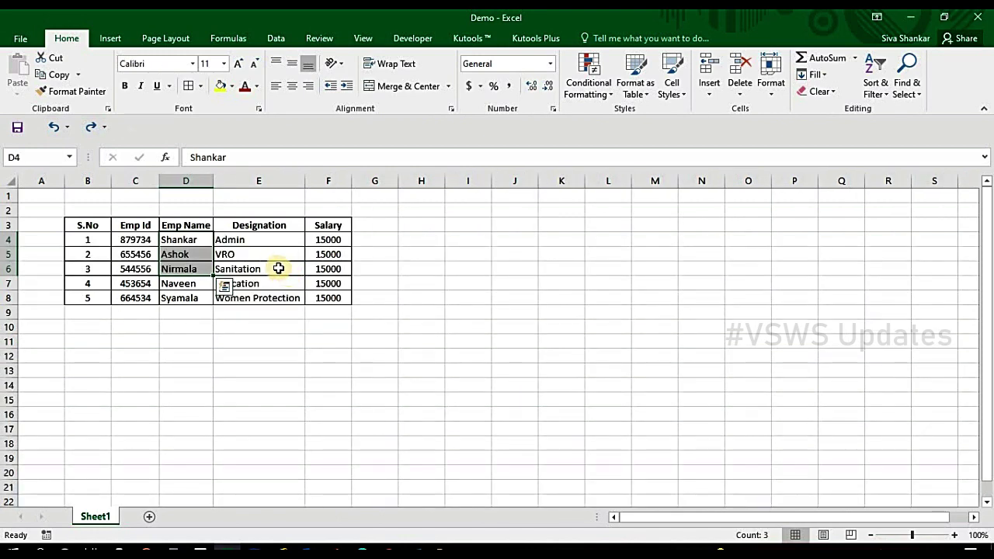
left_click(277, 269)
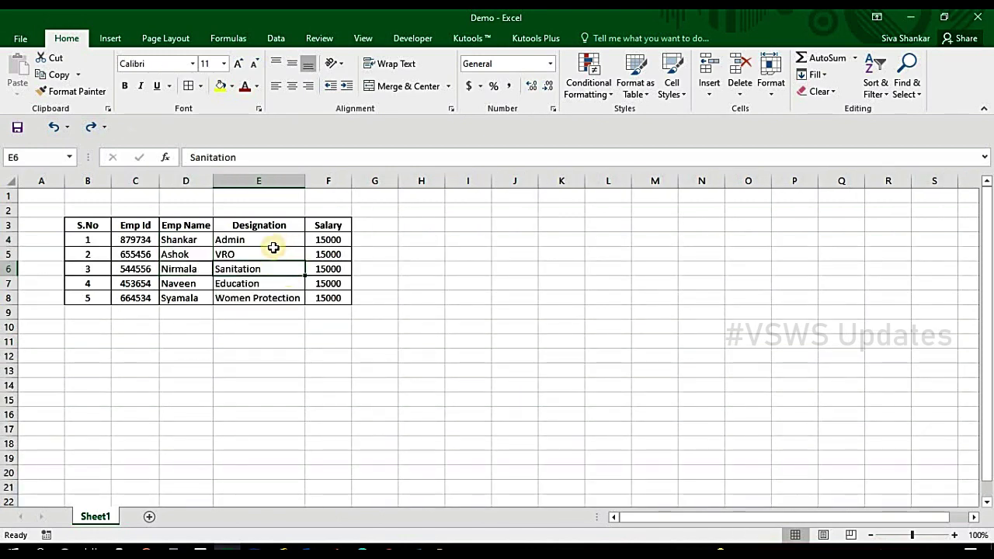
left_click(231, 256)
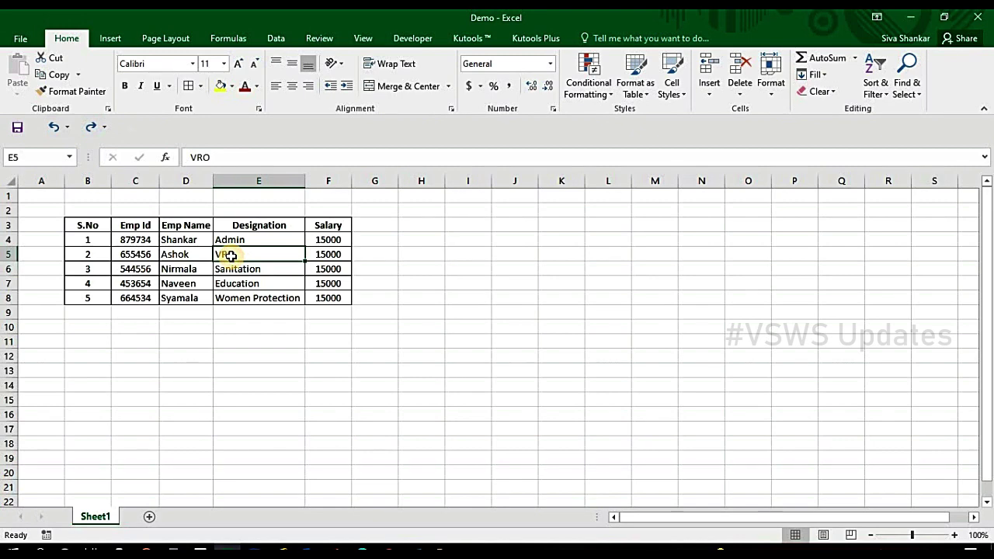
left_click_drag(242, 239, 246, 269)
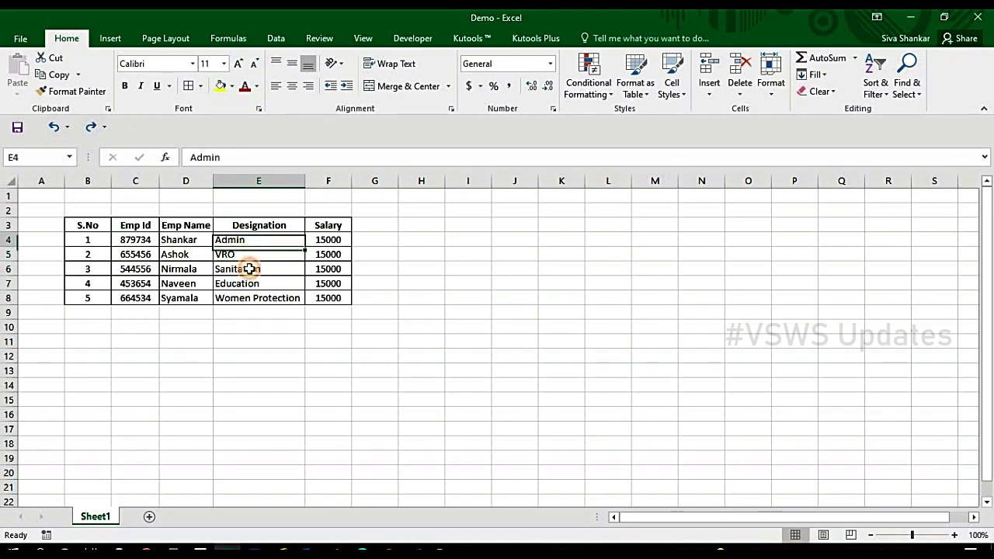
left_click(222, 89)
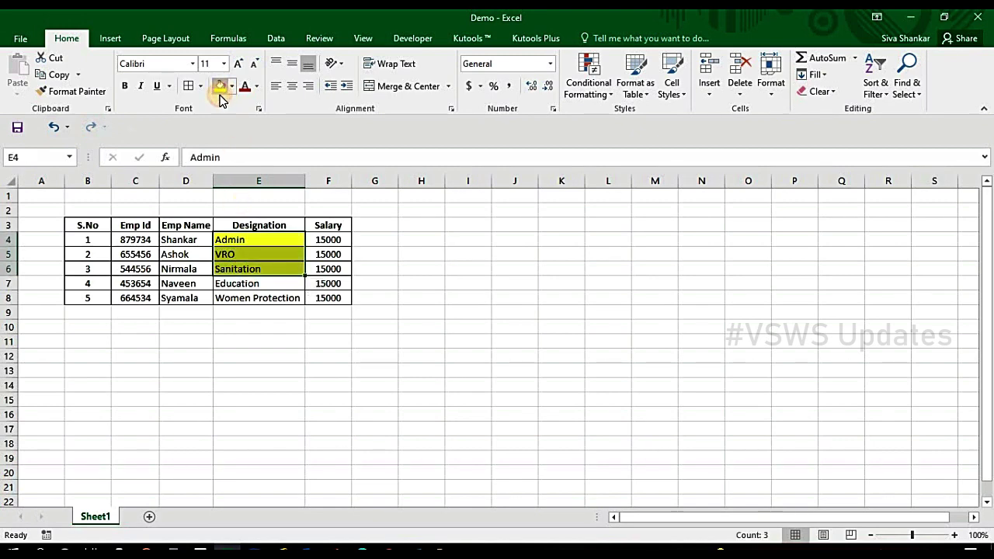
left_click(232, 87)
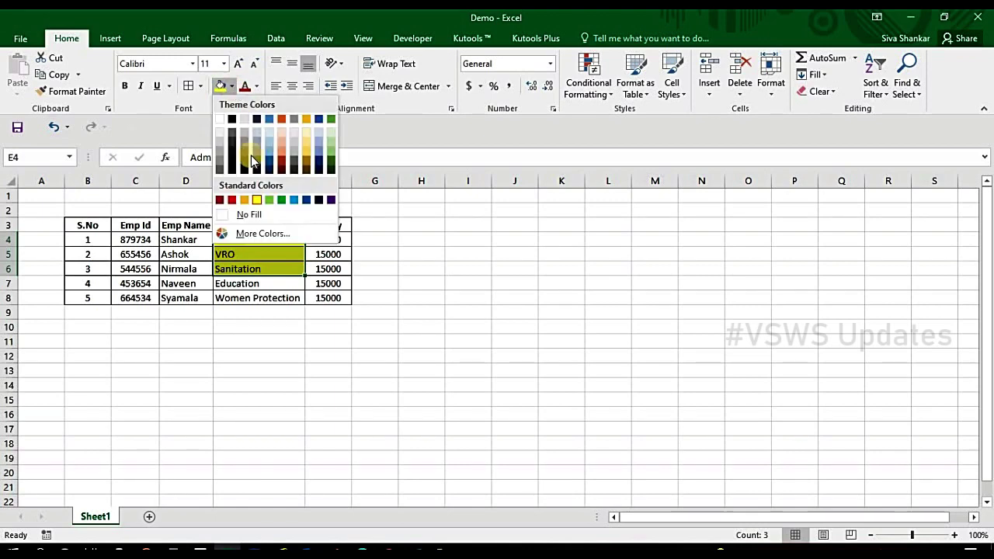
left_click(297, 151)
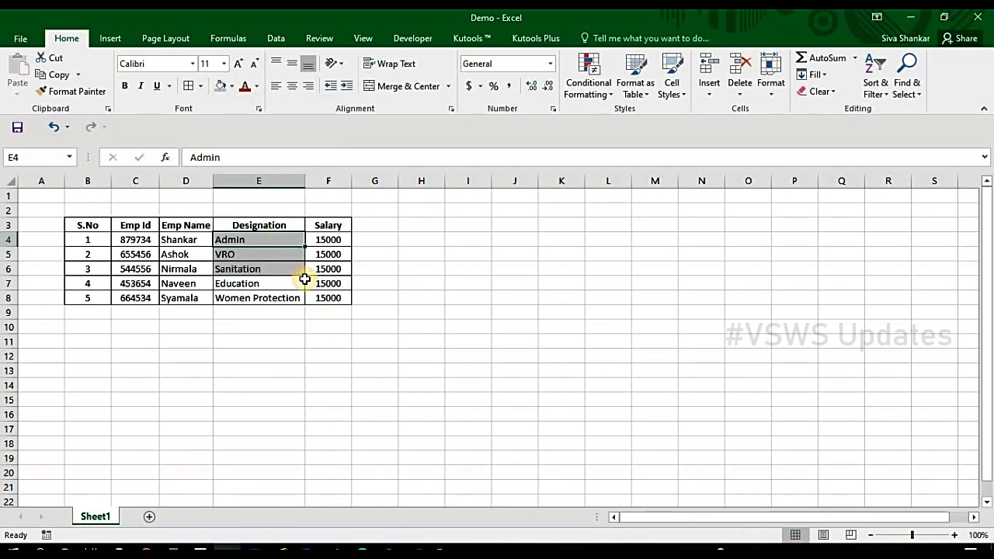
key("ctrl+z")
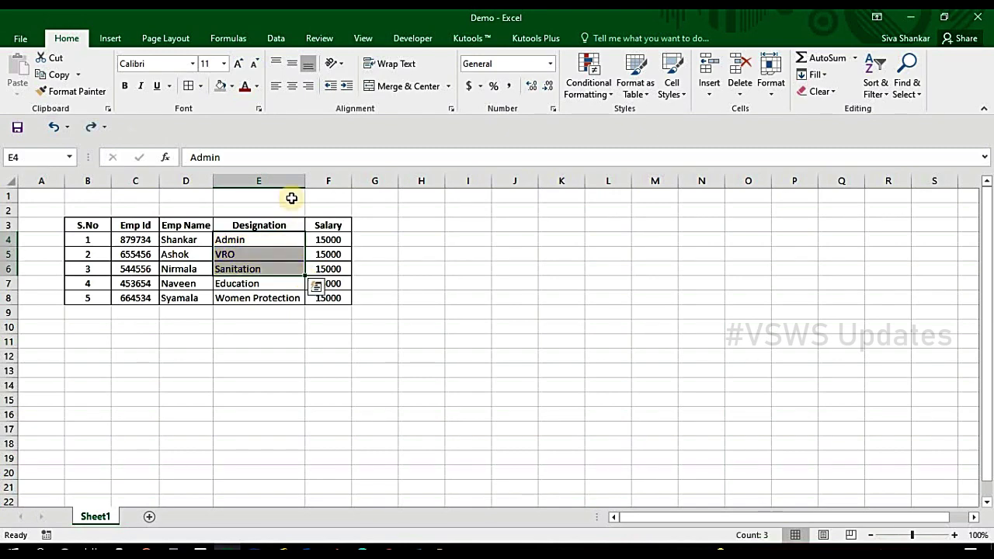
- Colour the designations Admin, VRO and Sanitation purple, after trying dark red and orange
left_click(245, 88)
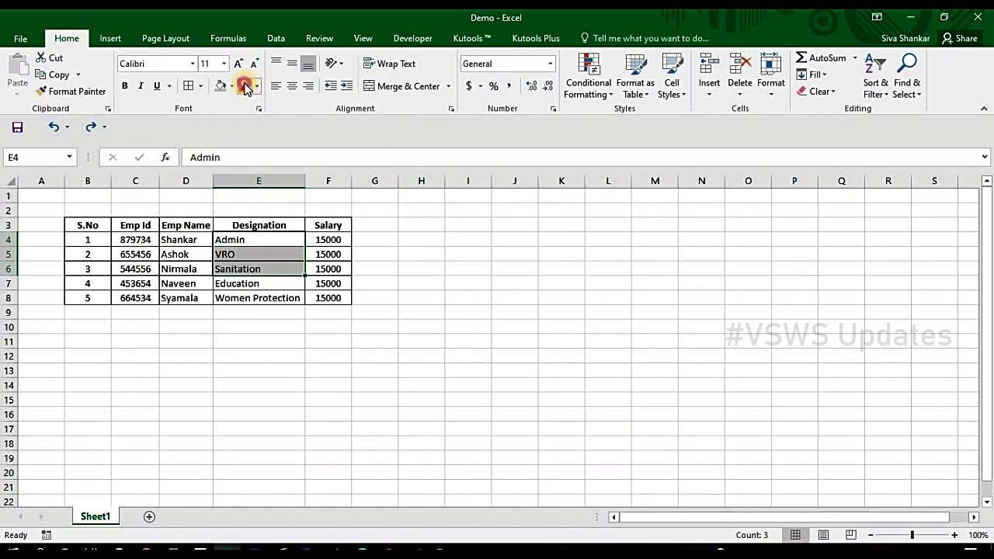
left_click(252, 297)
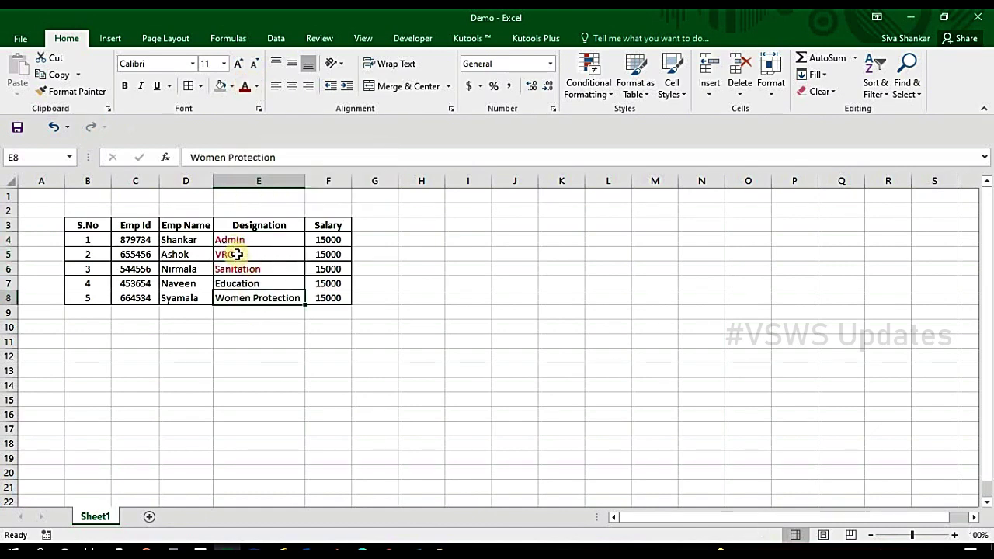
left_click_drag(233, 240, 237, 268)
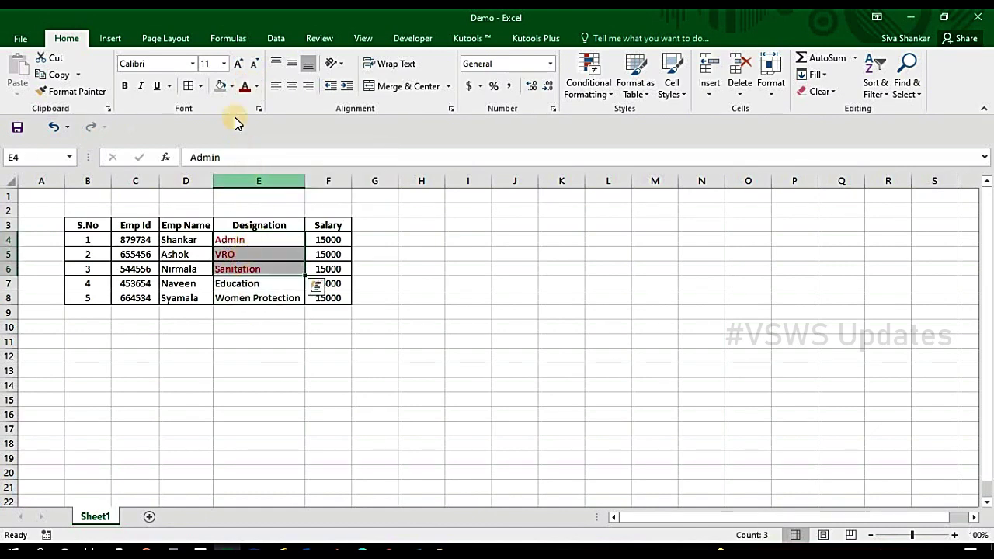
left_click(256, 87)
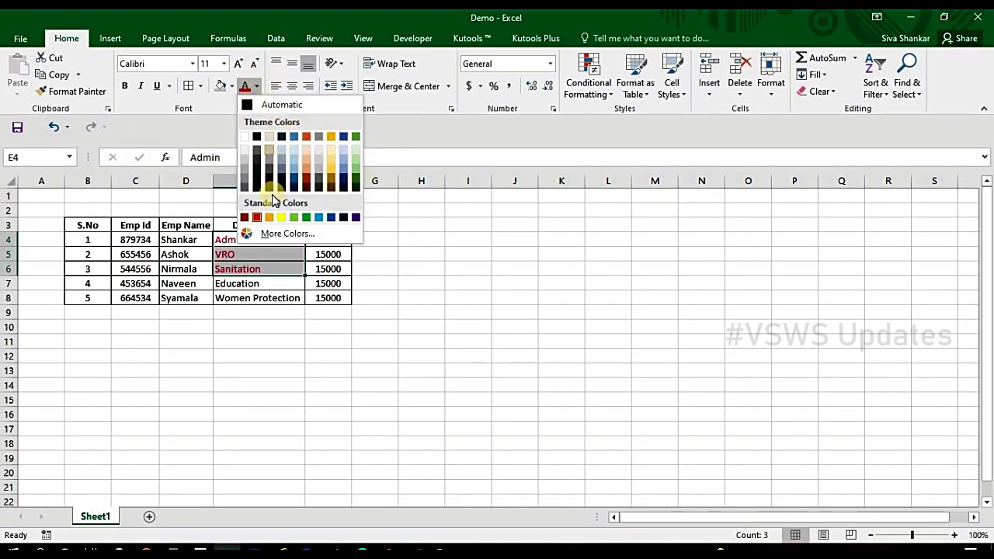
left_click(272, 216)
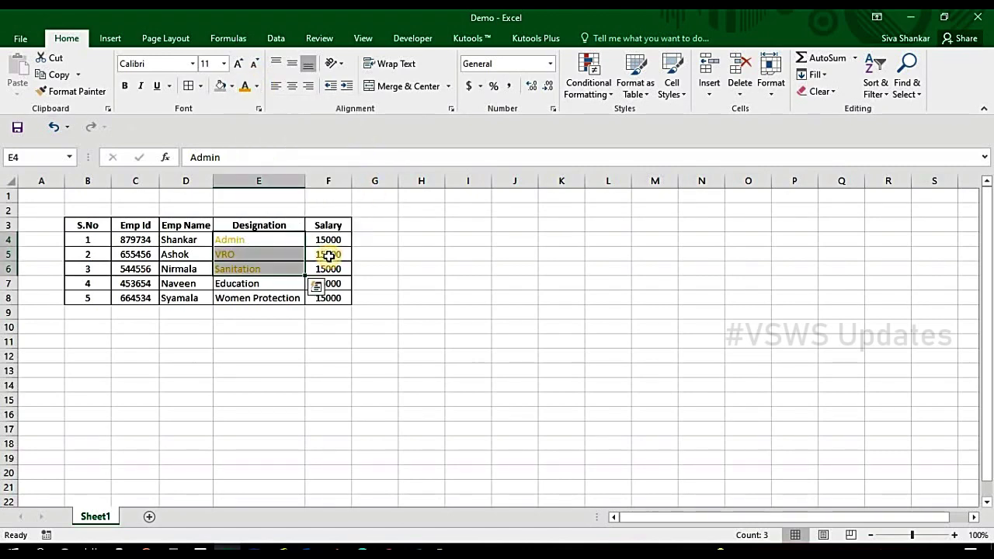
left_click(258, 88)
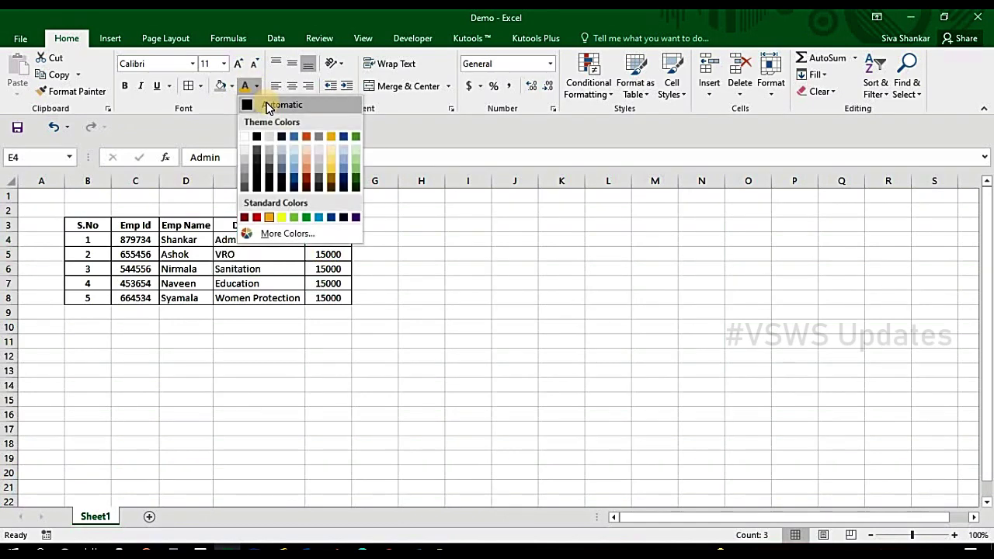
left_click(355, 217)
left_click(267, 251)
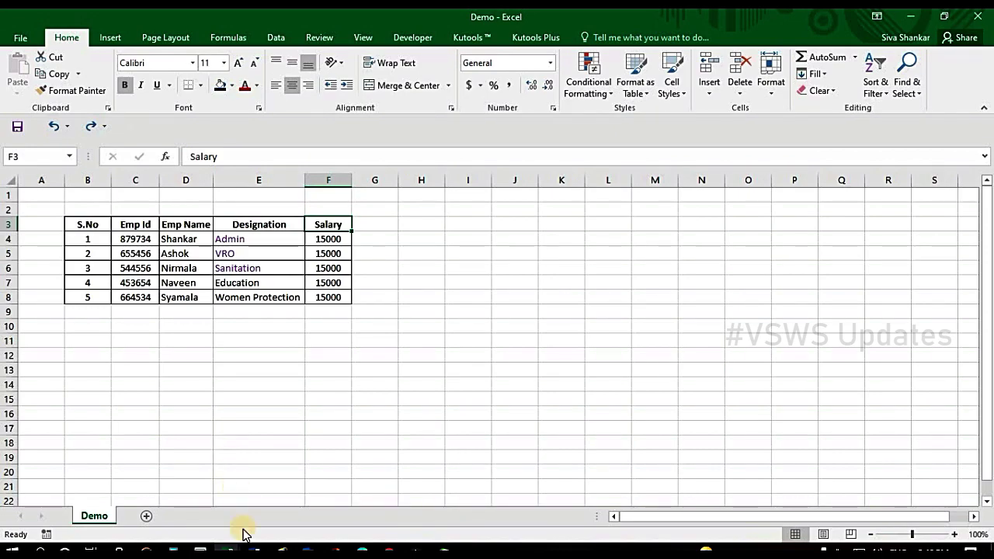
- Switch to the Bar & Pie workbook's Pie sheet and select the marks table
left_click(229, 547)
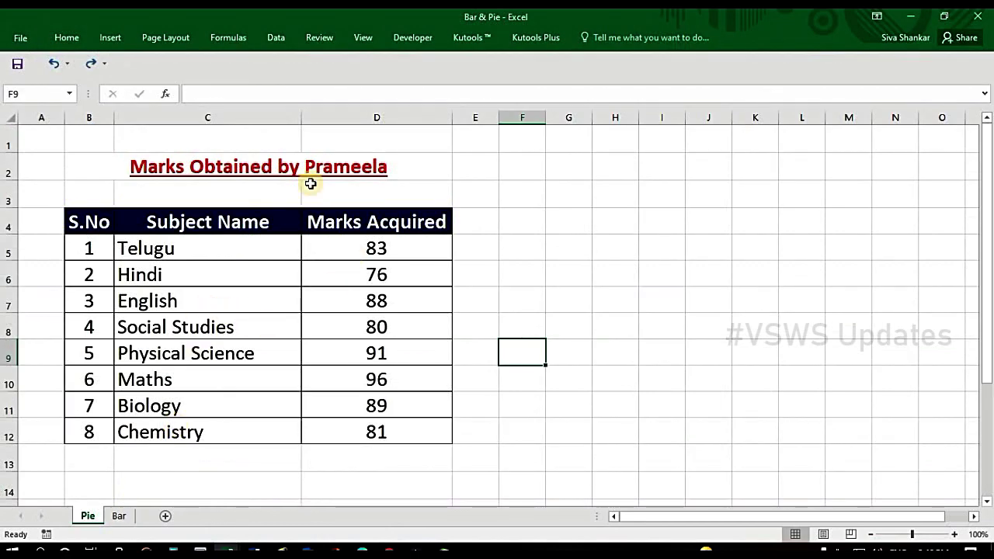
left_click(363, 167)
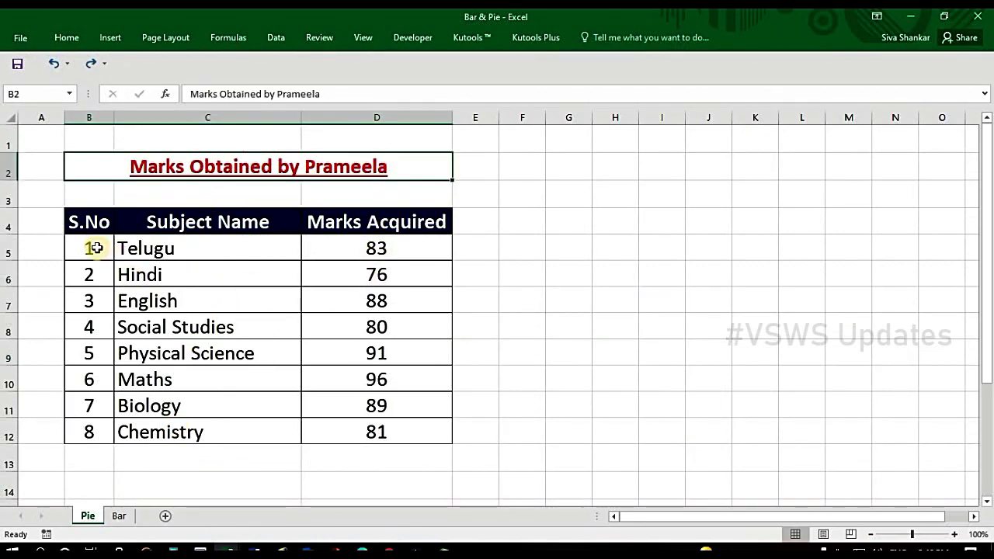
left_click_drag(166, 253, 400, 420)
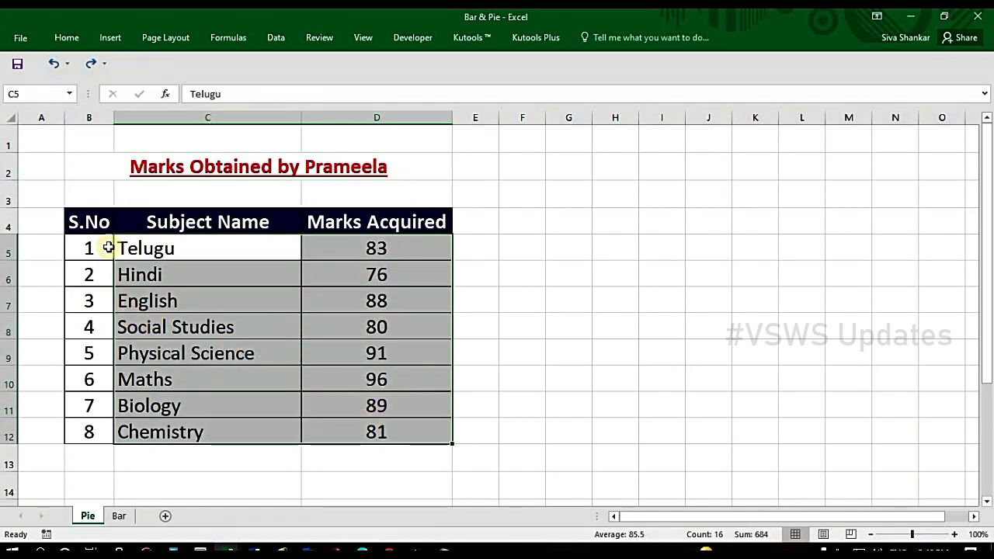
mouse_move(104, 223)
left_mouse_down()
mouse_move(321, 350)
mouse_move(360, 430)
left_mouse_up()
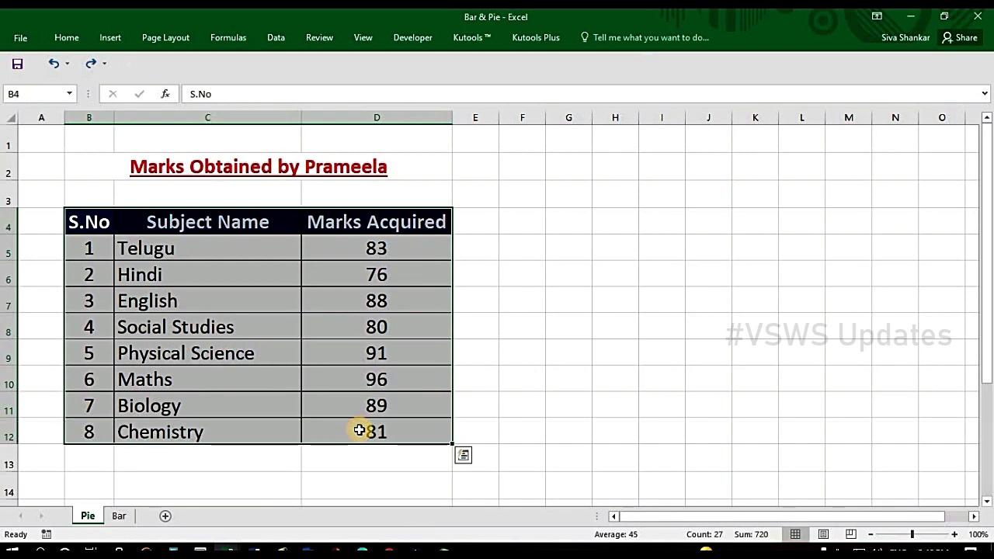
left_click(613, 277)
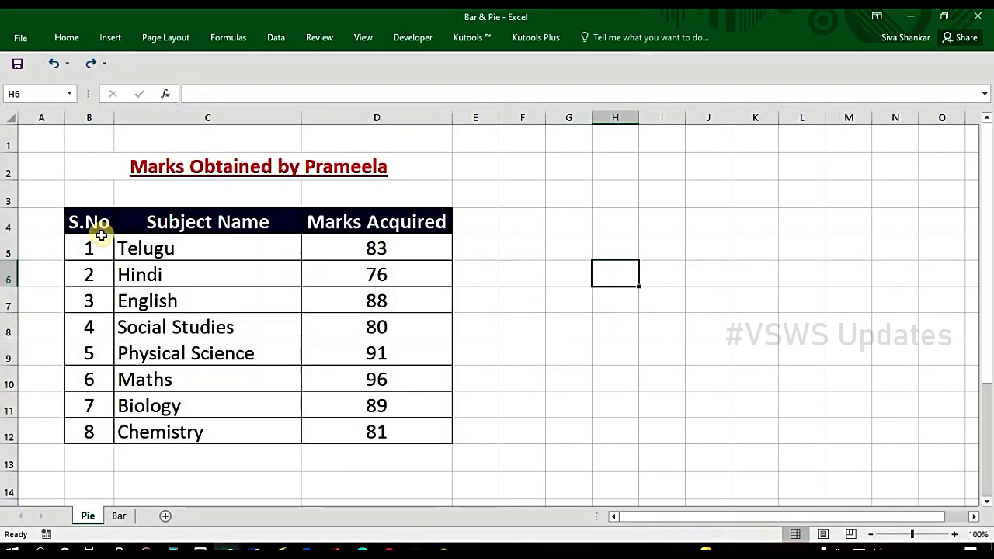
left_click_drag(101, 223, 381, 425)
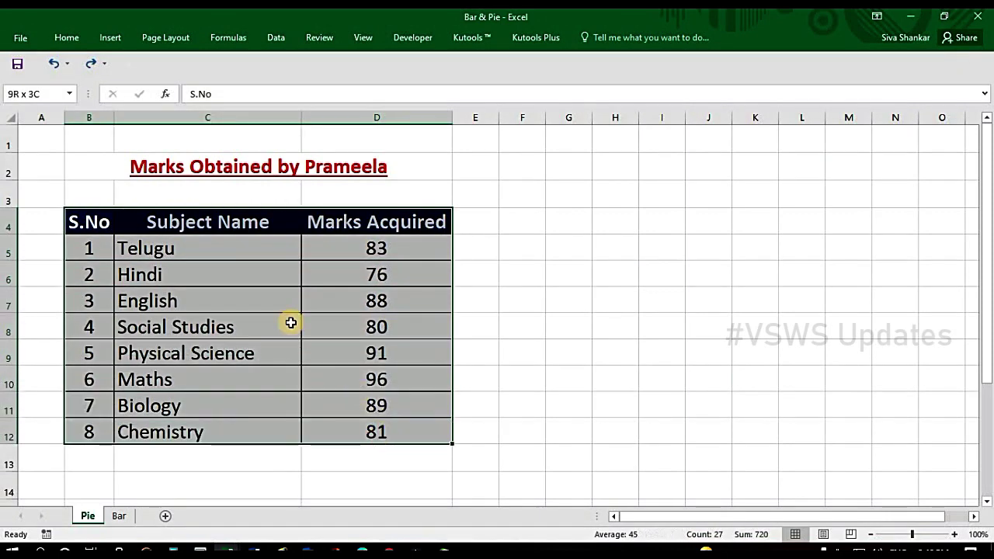
- Review the subject names and marks, then select the whole marks table B4:D12 with headers
left_click(189, 252)
left_click(210, 276)
left_click(205, 329)
left_click(210, 403)
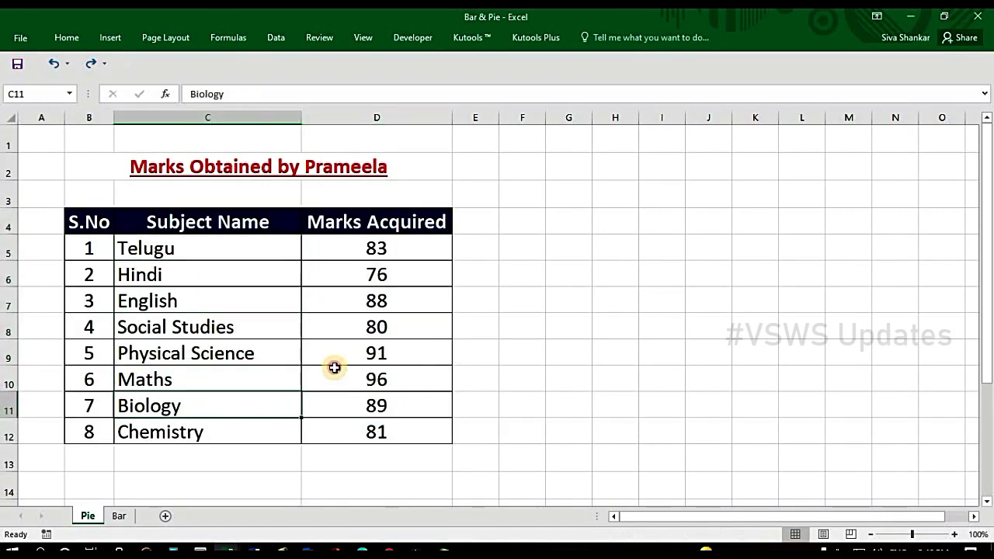
left_click(334, 373)
left_click(210, 299)
left_click(388, 268)
left_click(377, 326)
left_click(377, 379)
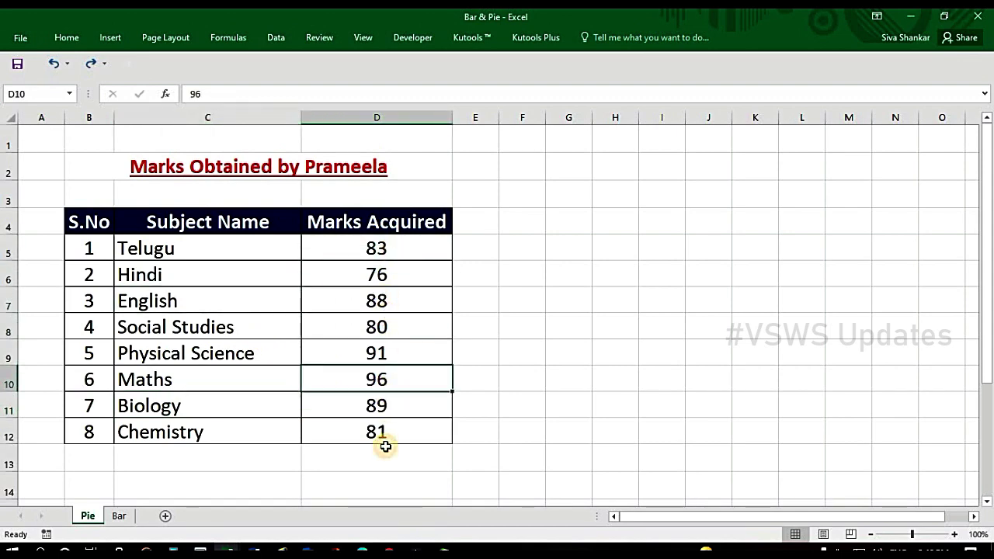
left_click(377, 458)
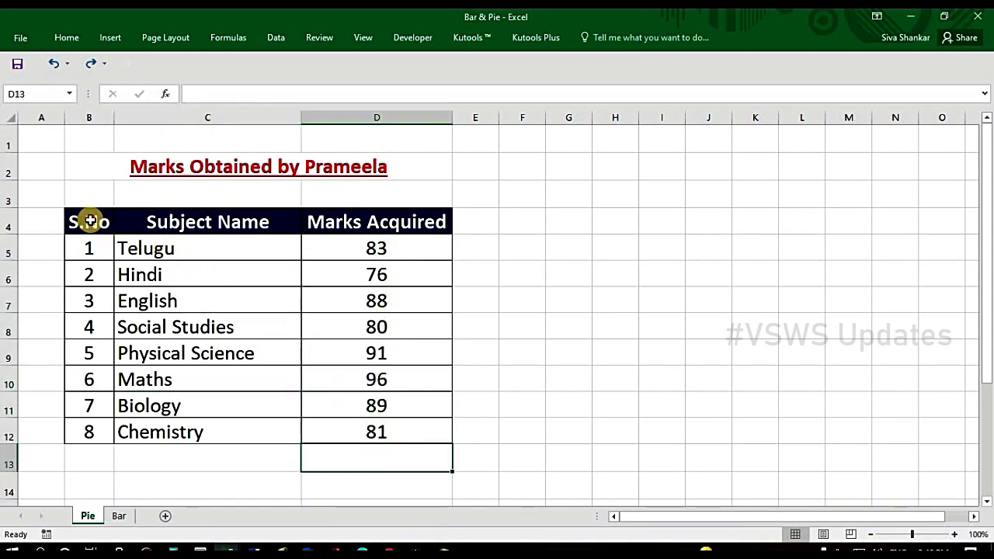
mouse_move(89, 221)
left_mouse_down()
mouse_move(387, 423)
mouse_move(373, 431)
left_mouse_up()
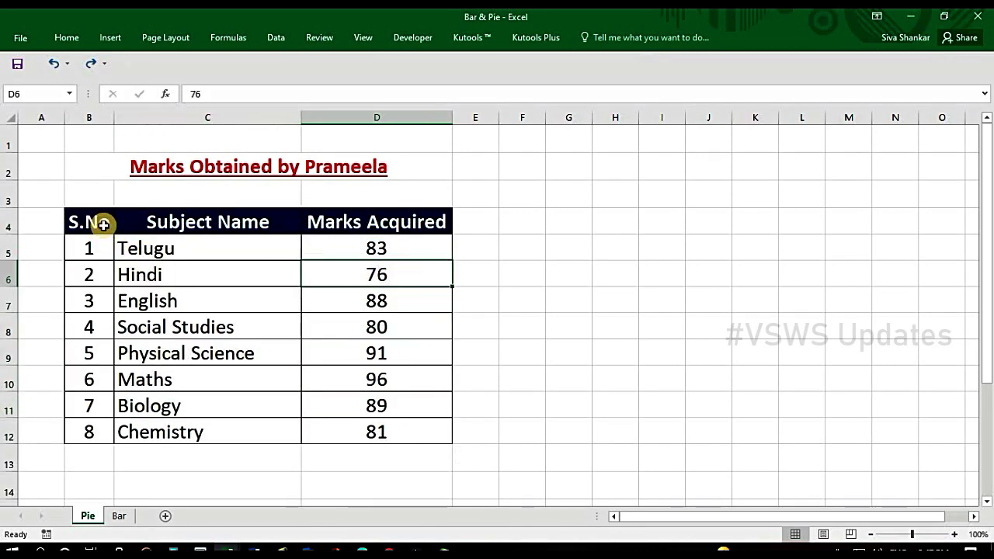
mouse_move(100, 222)
left_mouse_down()
mouse_move(386, 384)
mouse_move(387, 436)
left_mouse_up()
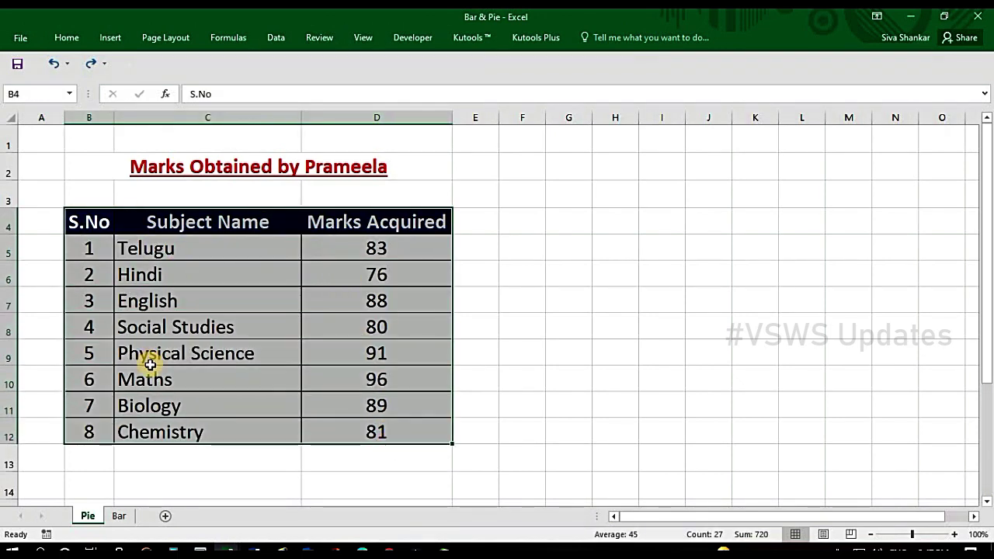
- Insert a 2-D pie chart of the marks and place it right of the table
left_click(113, 38)
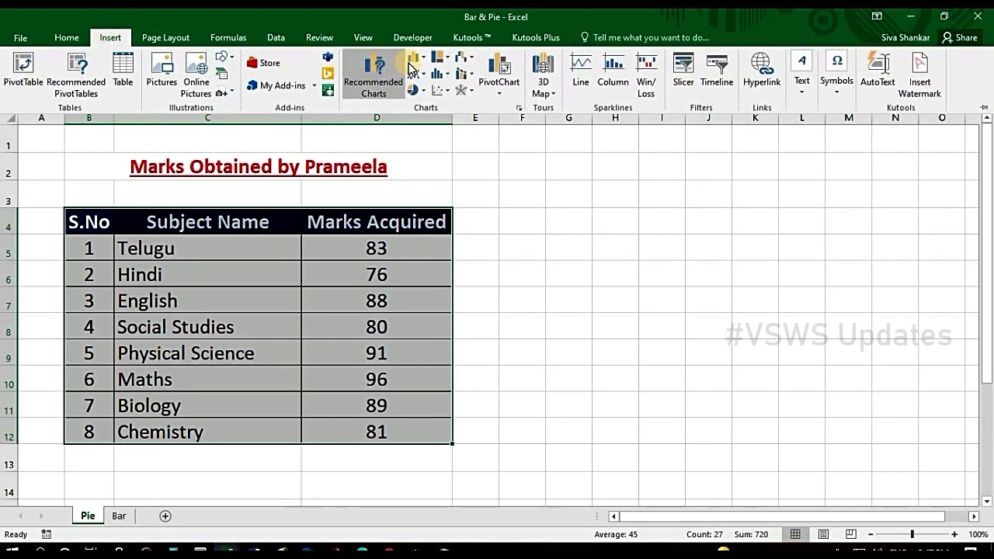
left_click(412, 92)
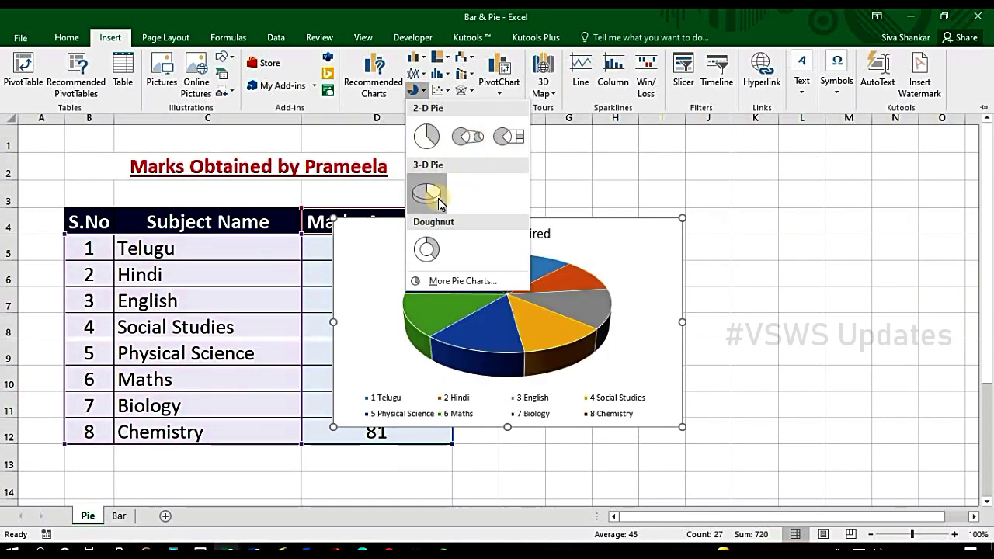
left_click(430, 136)
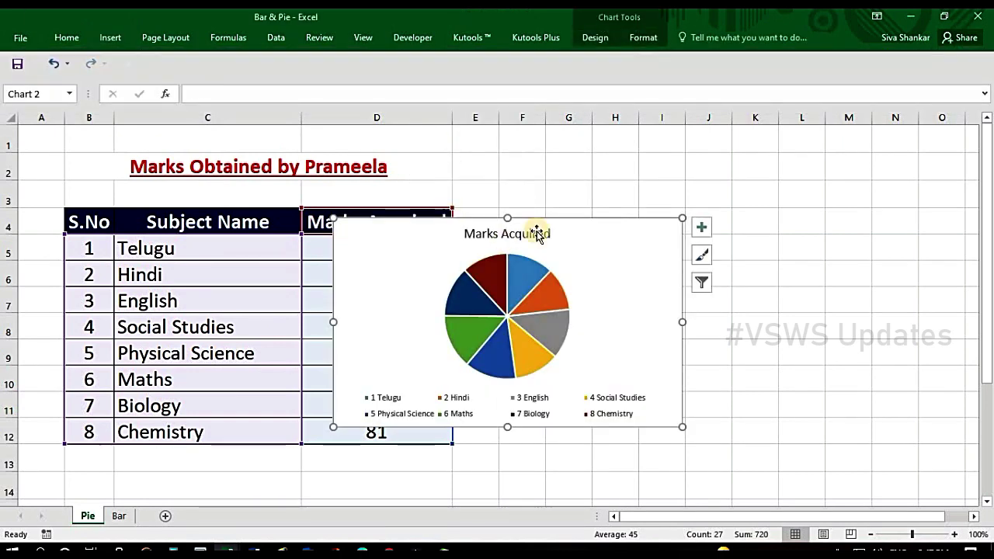
left_click_drag(565, 228, 709, 194)
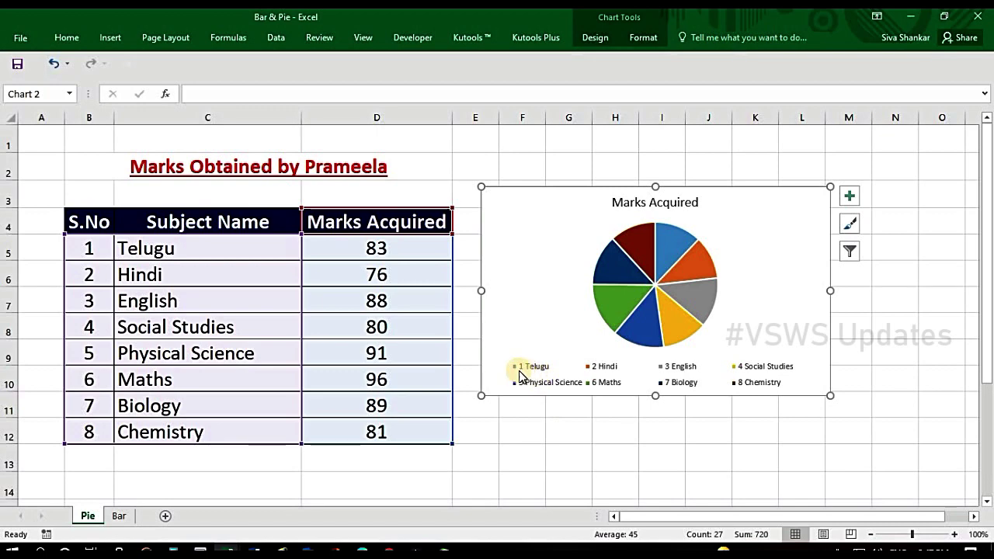
- Inspect the pie chart's legend and slices, then select the Social Studies mark
left_click(537, 367)
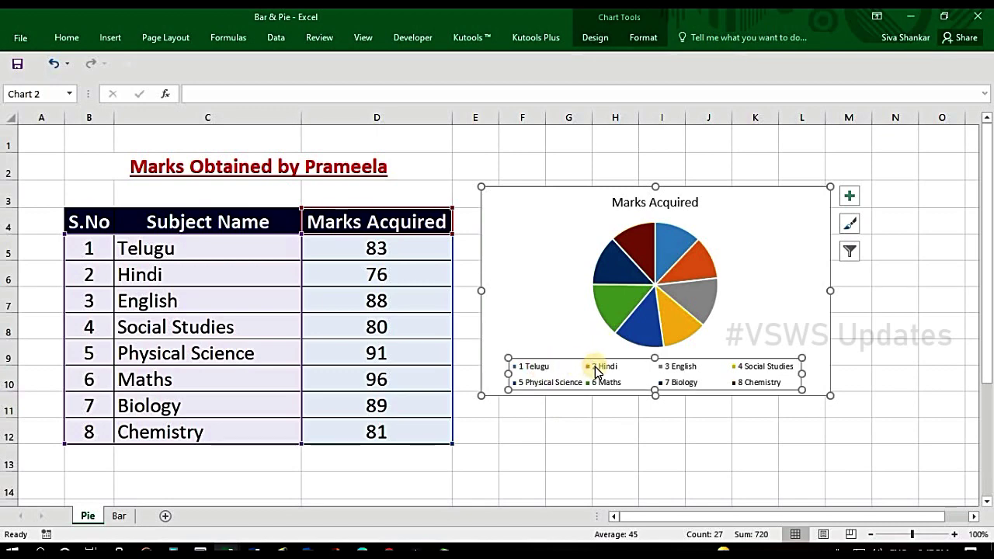
left_click(667, 326)
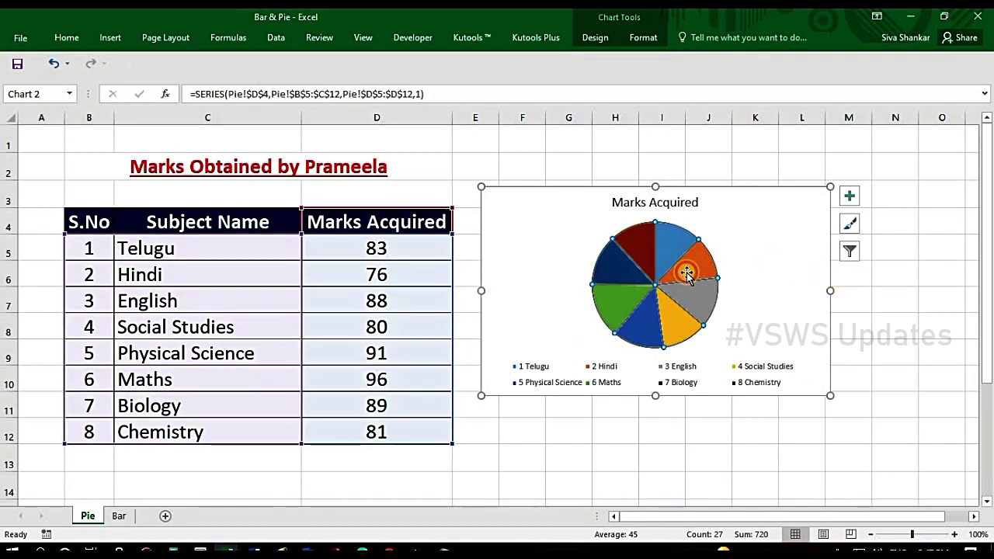
key("Escape")
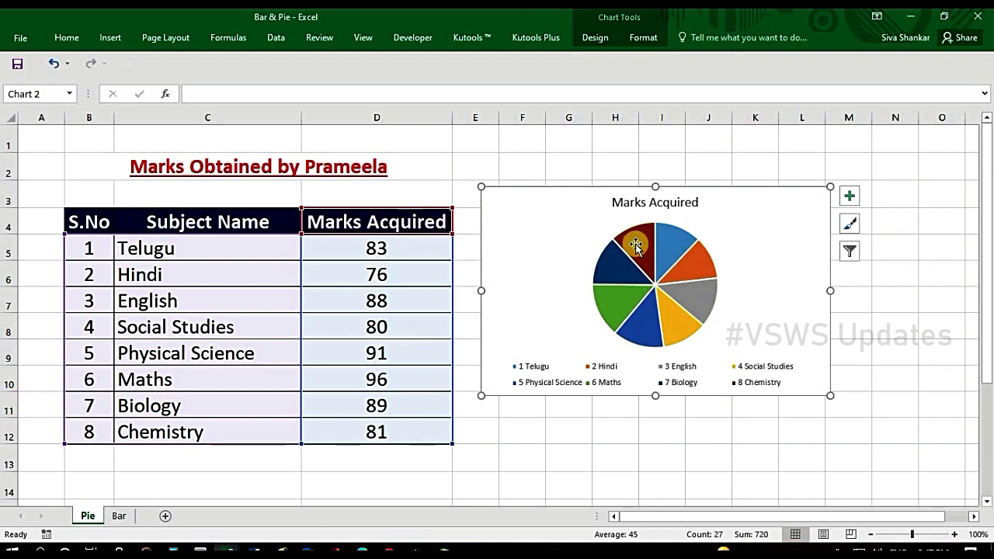
left_click(412, 332)
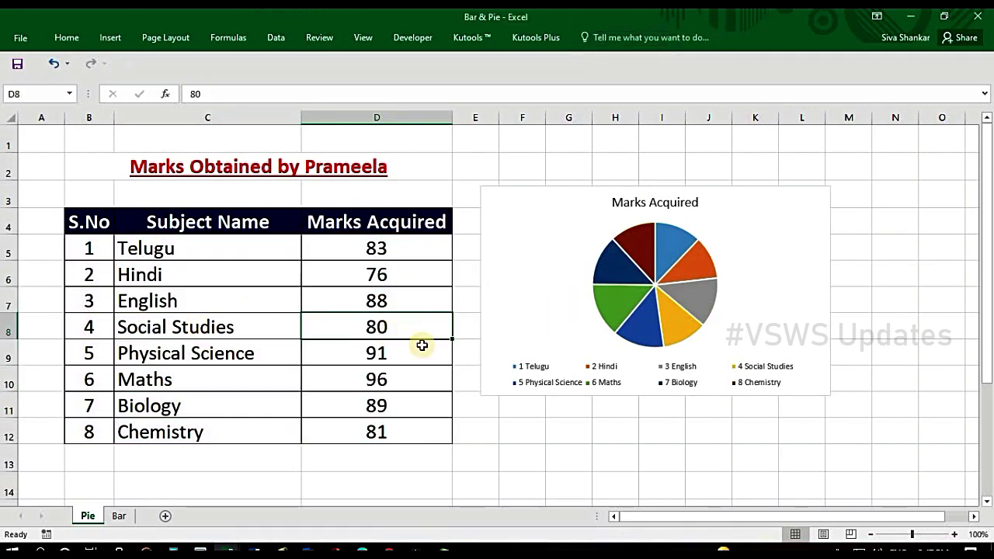
- Try 54 as the Social Studies mark, then restore it to 14
type("54")
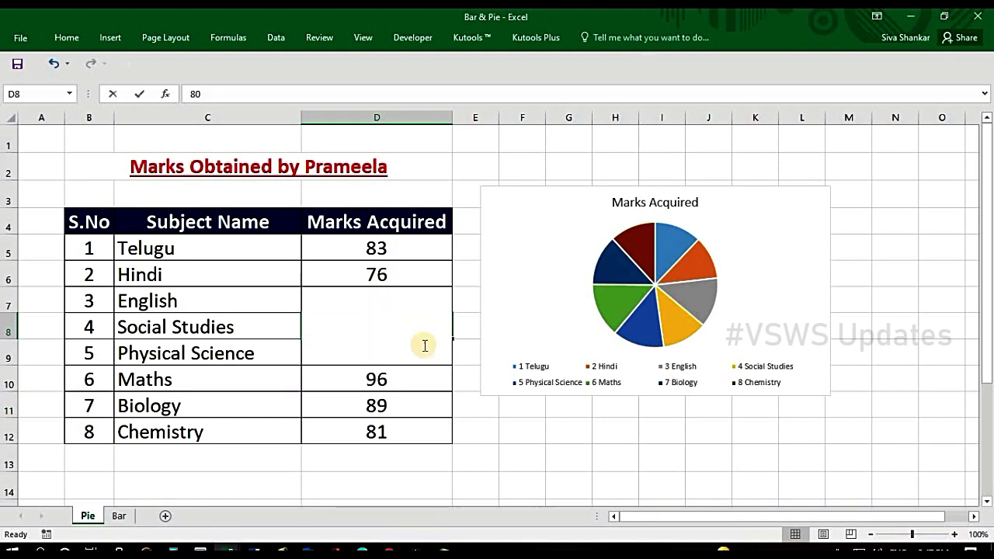
key("Return")
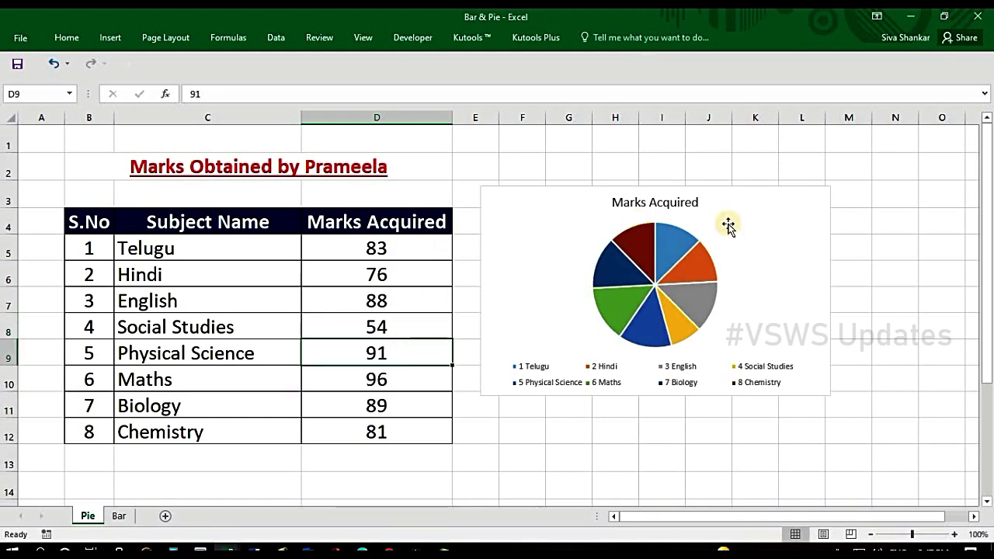
left_click(392, 326)
type("14")
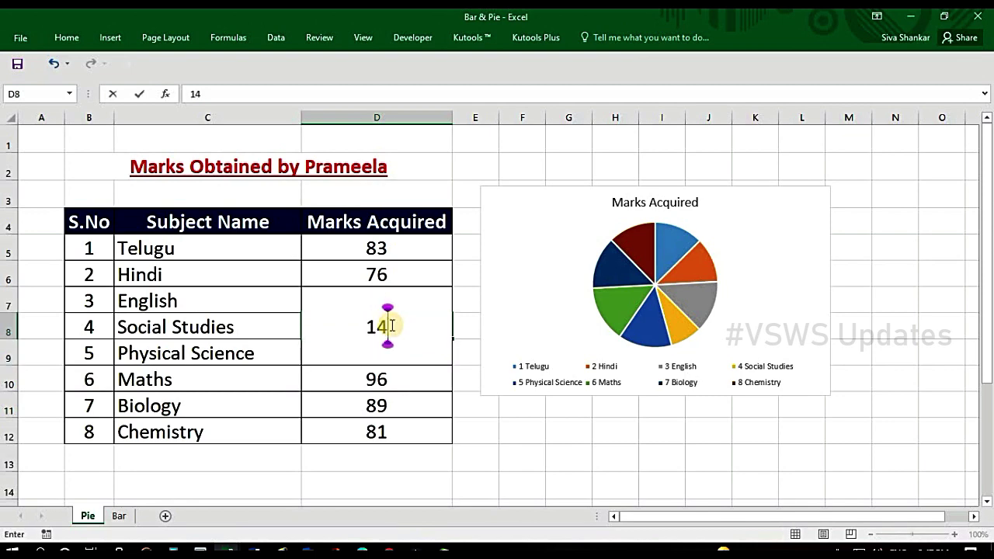
key("Return")
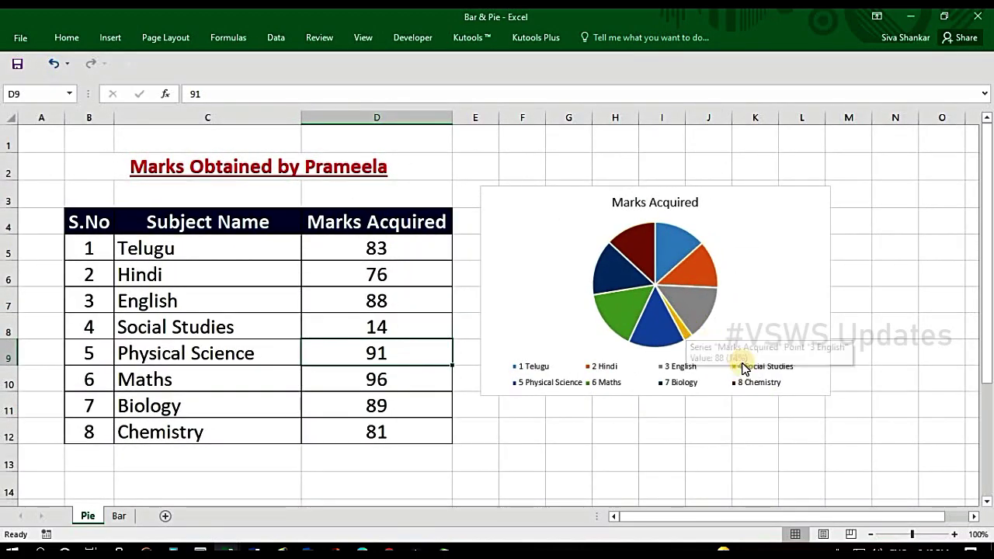
- Inspect the Hindi and Telugu pie slices, then enter 34 as the Social Studies mark
left_click(658, 327)
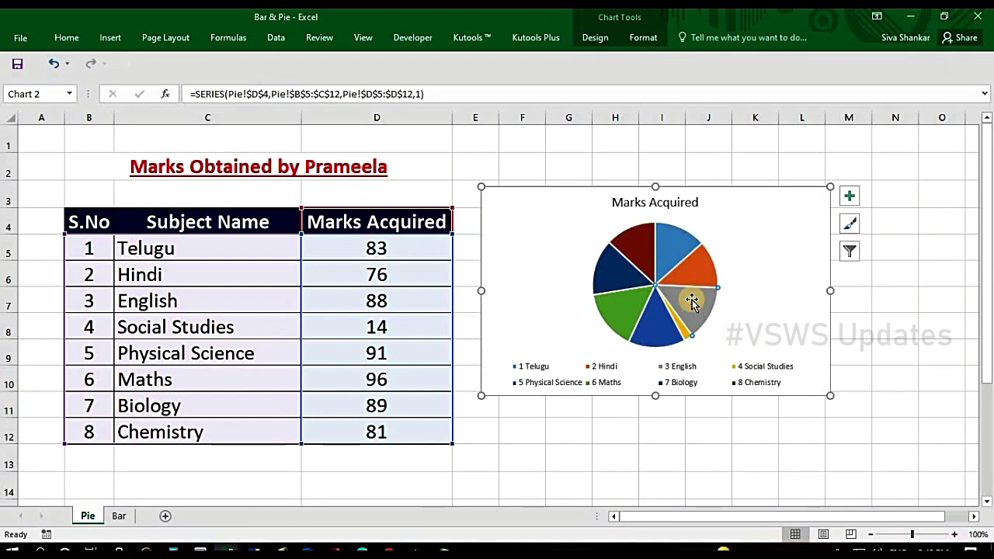
left_click(689, 272)
left_click(680, 254)
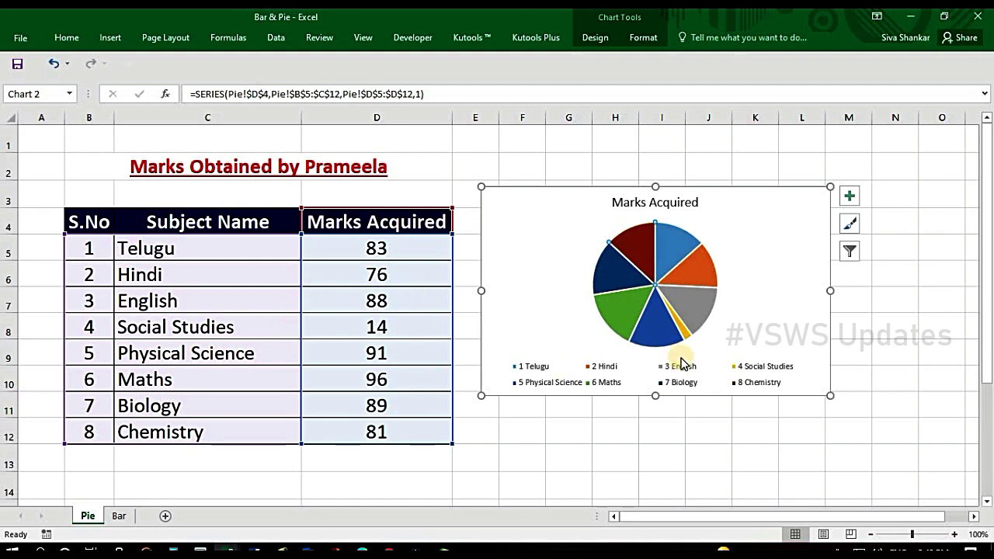
left_click(493, 385)
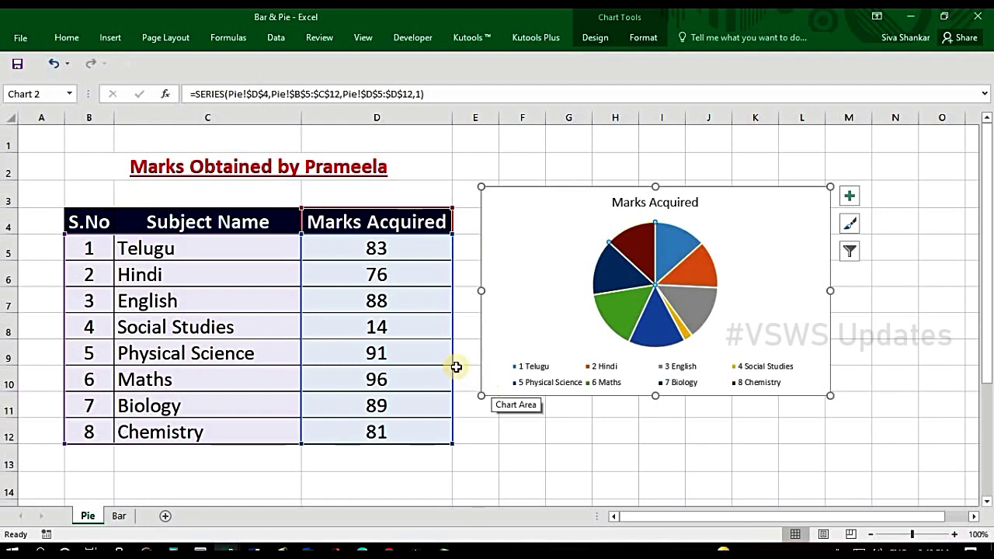
left_click(407, 326)
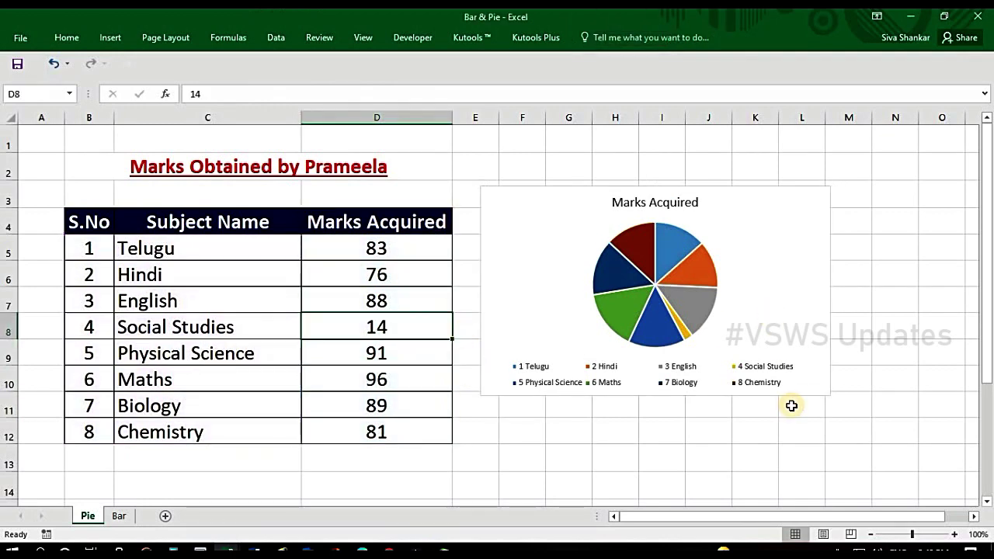
type("3")
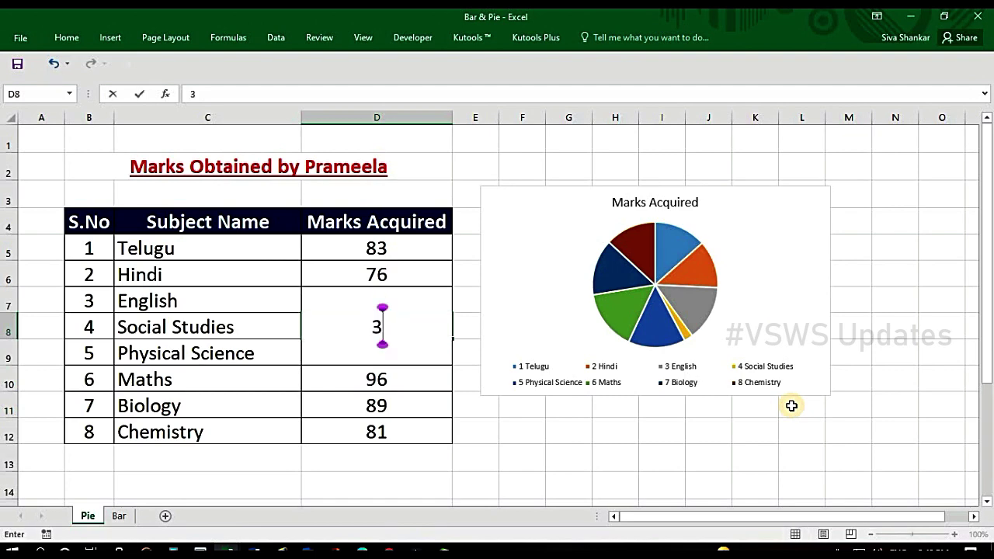
type("4")
key("Return")
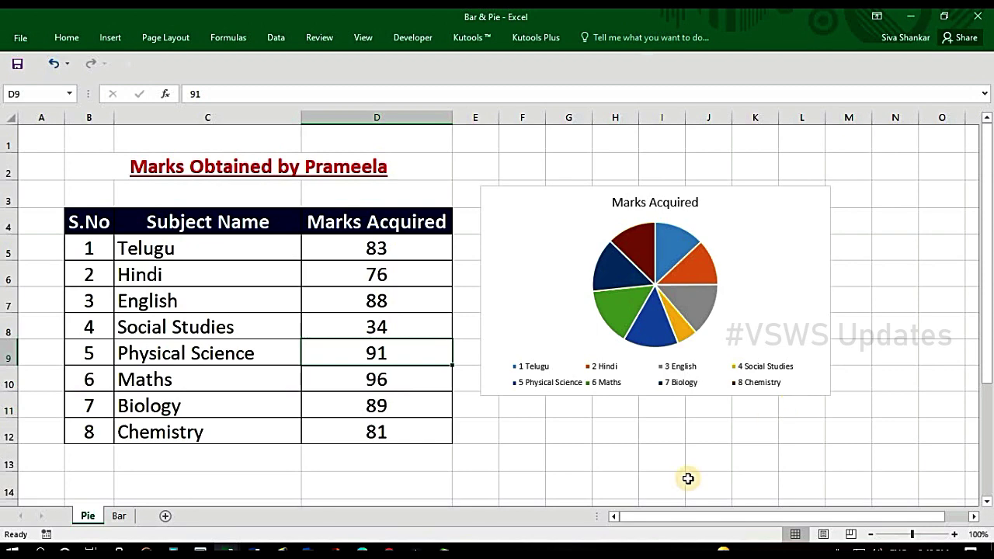
- Delete the Maths, Biology and Chemistry rows and check the pie chart's five remaining subjects
left_click_drag(2, 378, 10, 427)
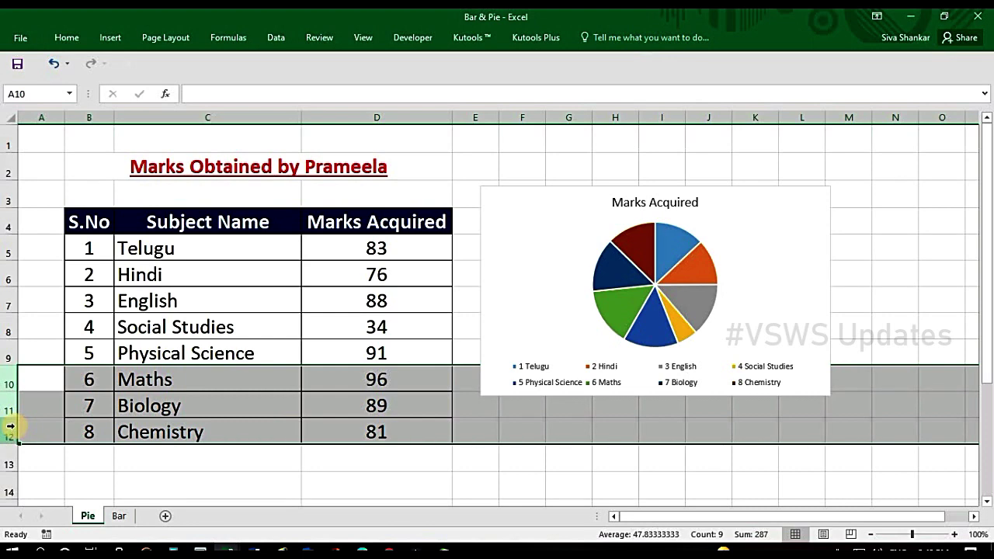
left_click(73, 38)
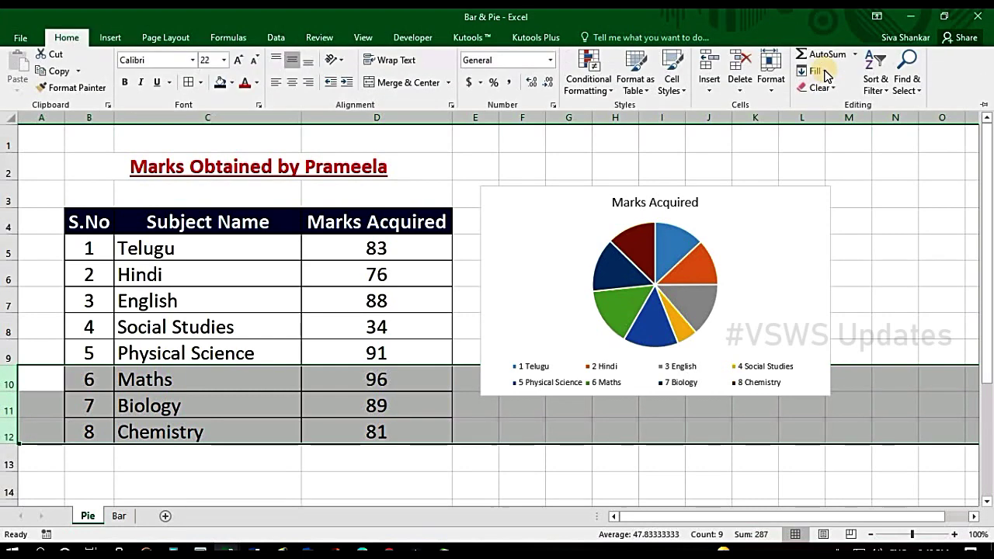
left_click(732, 65)
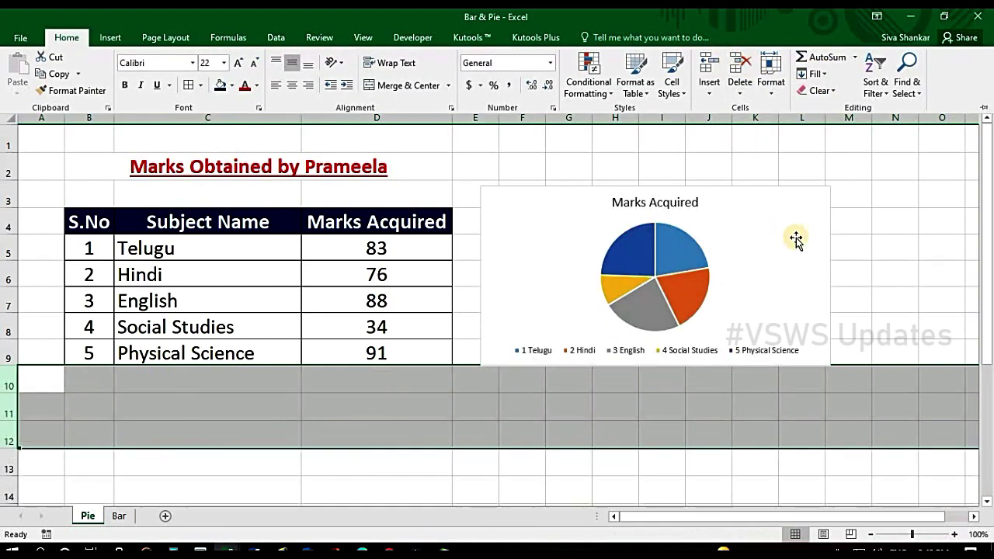
left_click(178, 384)
left_click(161, 301)
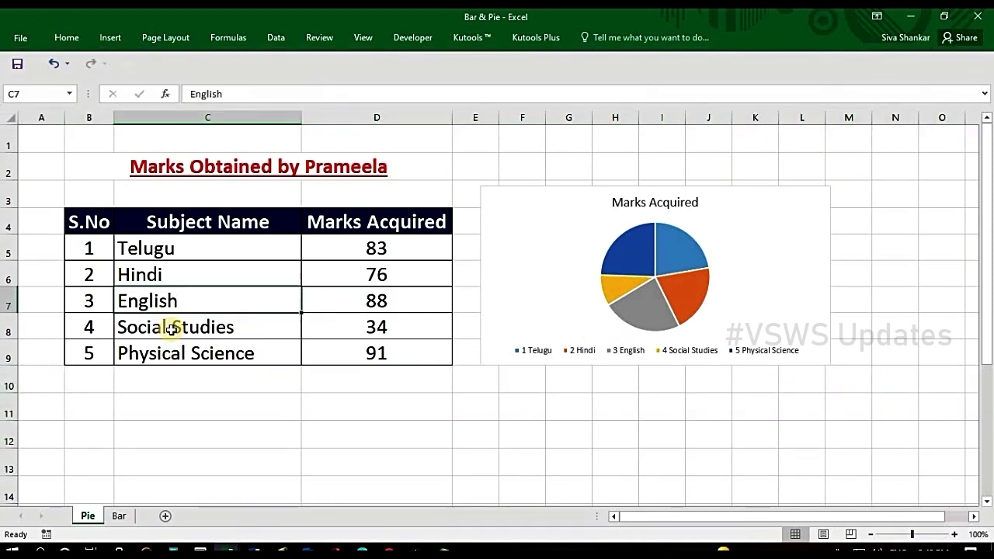
left_click_drag(162, 247, 190, 354)
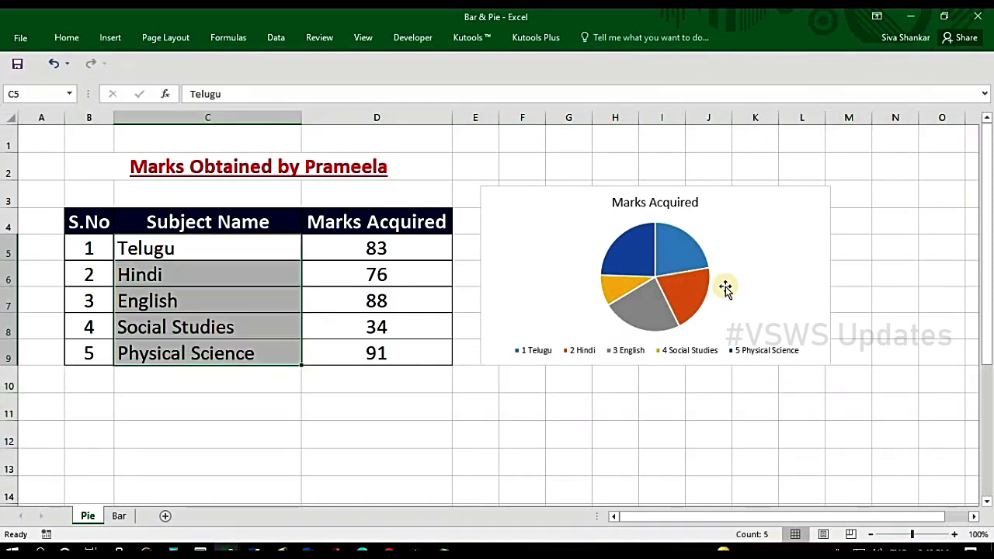
left_click(425, 328)
- Set the Social Studies mark to 99 and check its enlarged pie slice
left_click(583, 291)
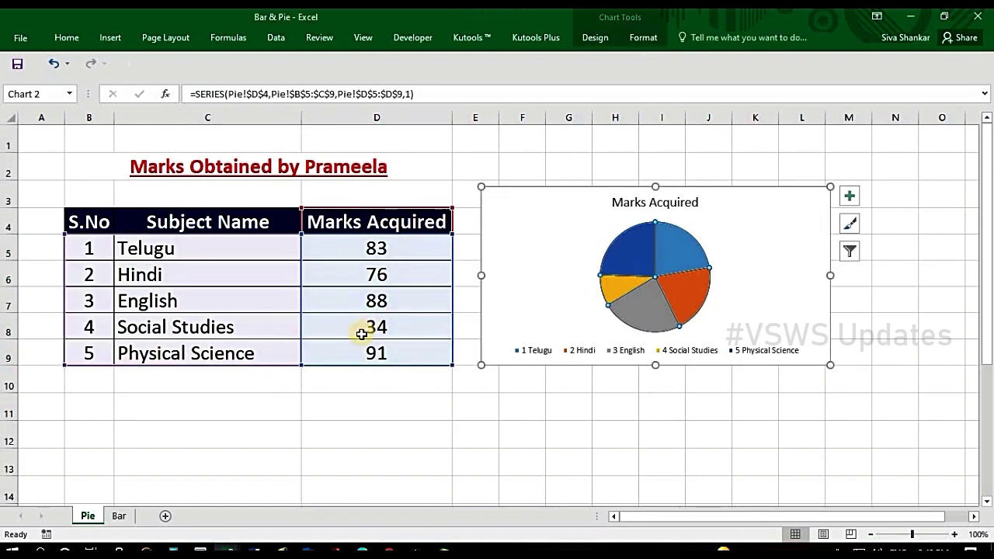
left_click(372, 330)
type("9")
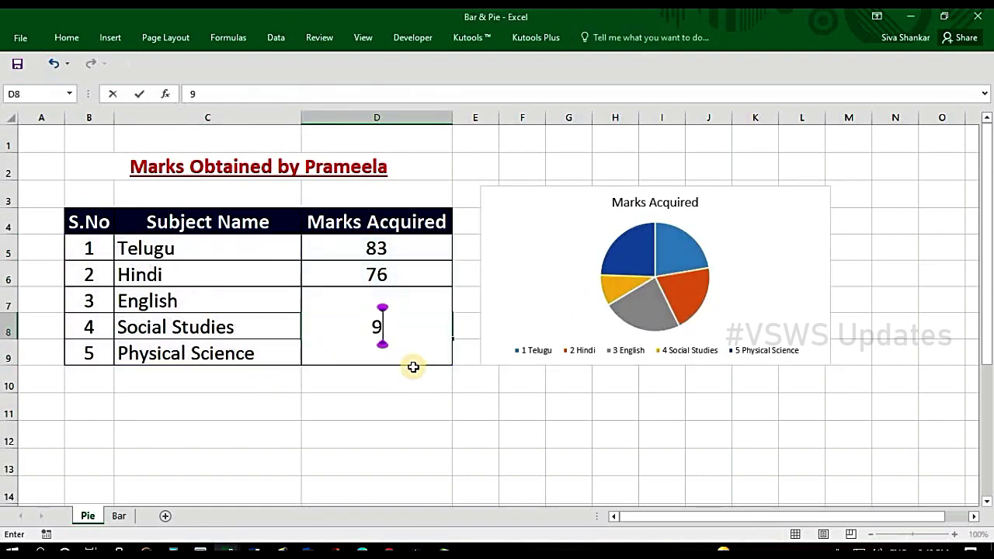
type("9")
key("Return")
type("91")
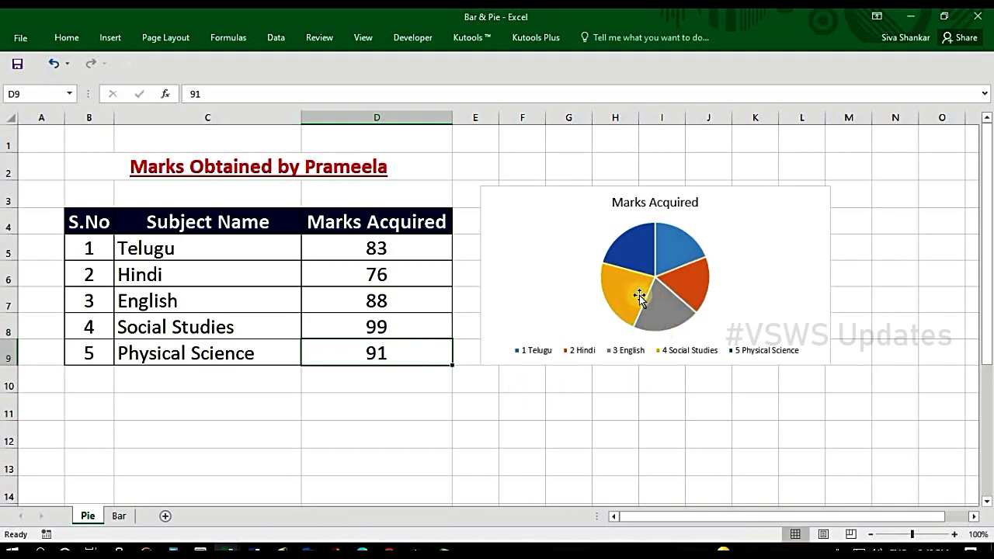
left_click(640, 299)
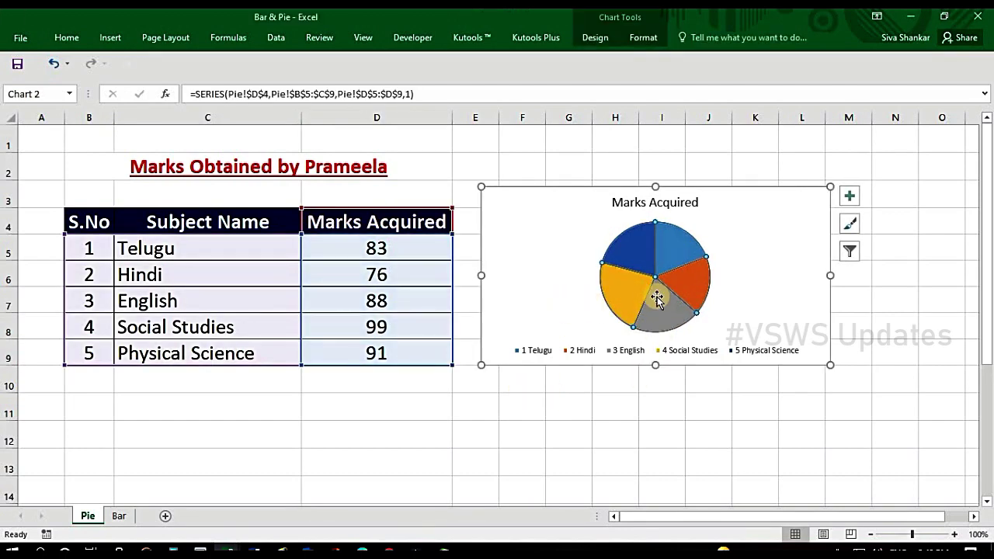
left_click(629, 295)
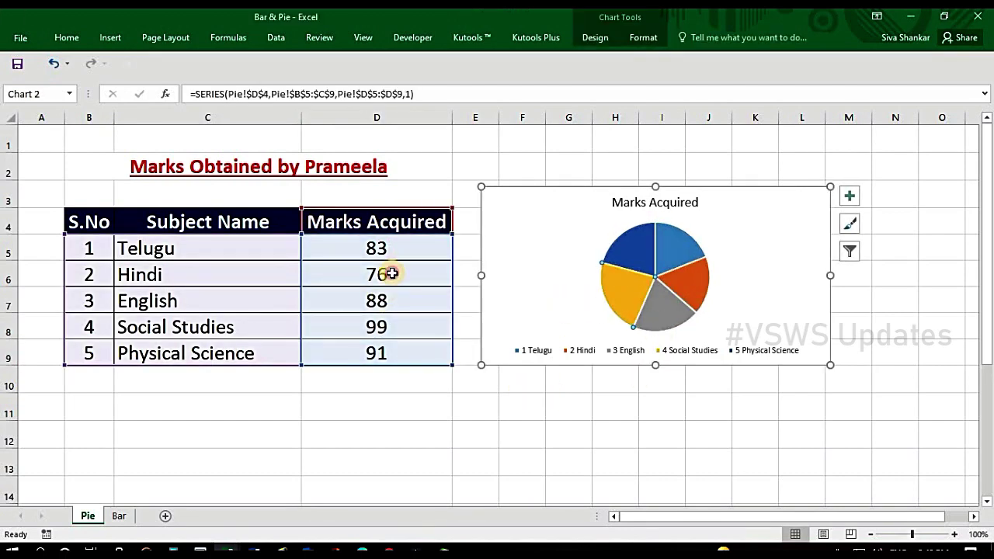
- Set the Hindi mark to 23 and compare the resized pie slices
left_click(392, 268)
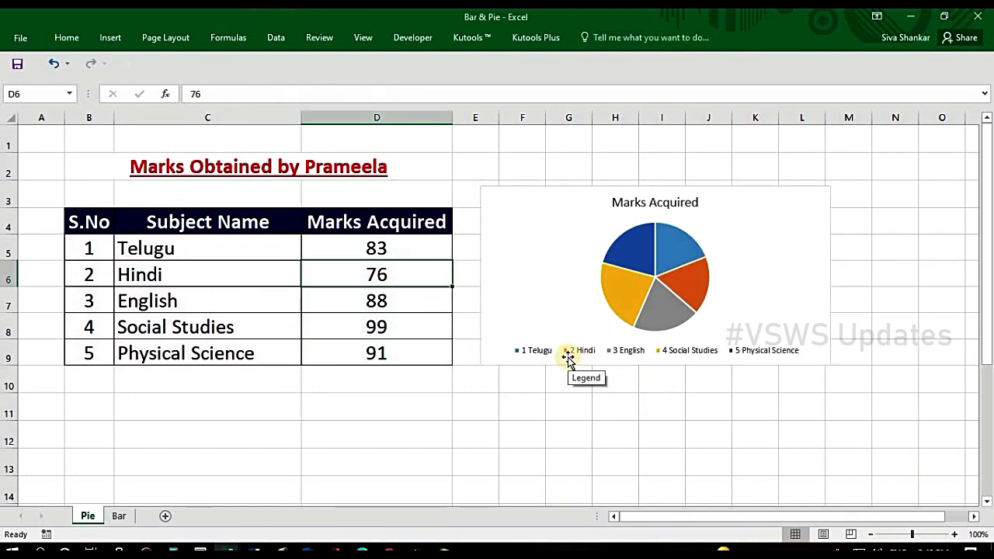
left_click(694, 282)
left_click(418, 279)
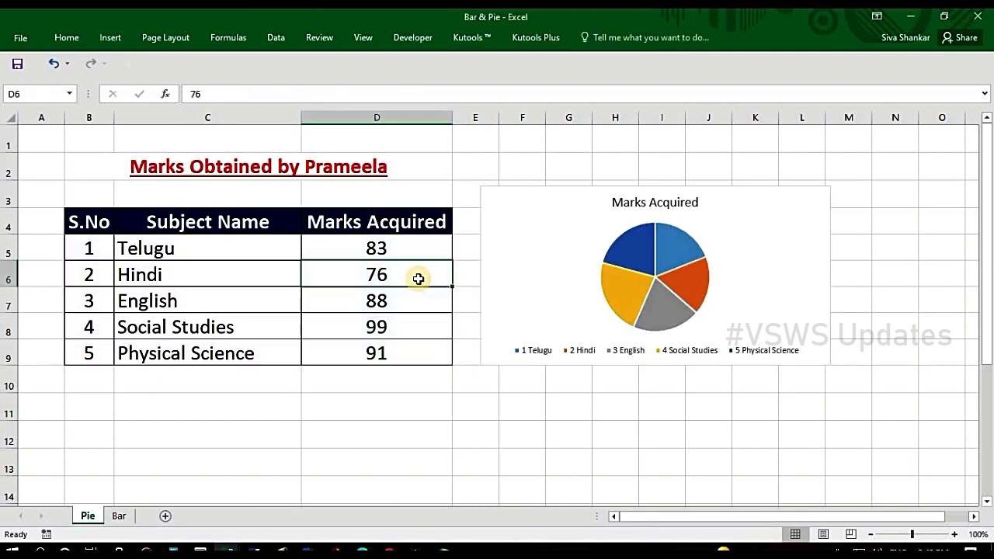
type("23")
key("Return")
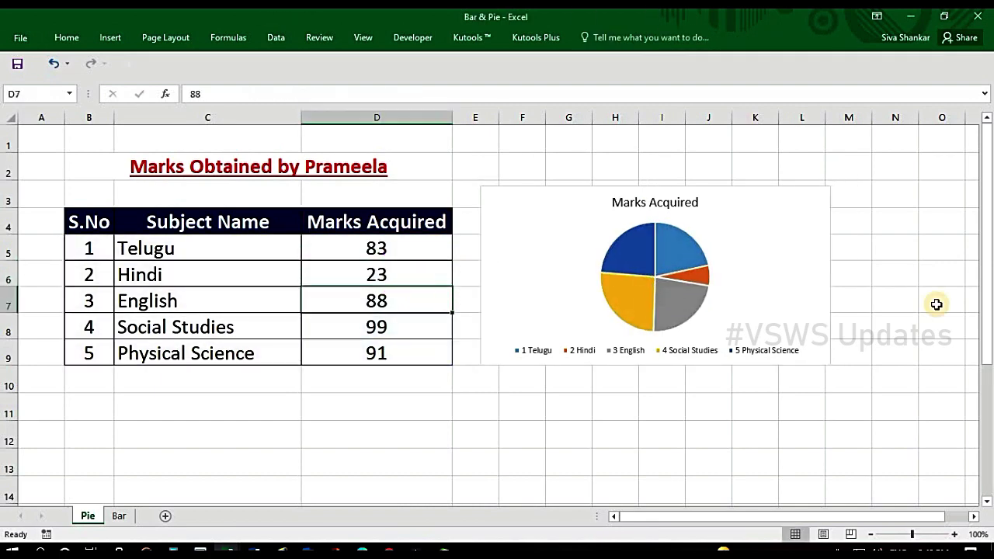
left_click(694, 280)
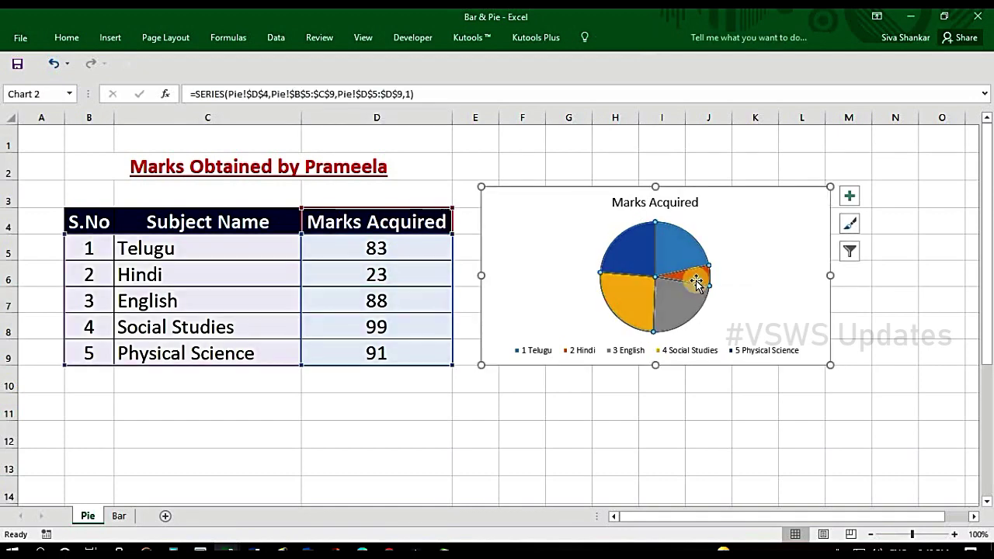
left_click(677, 318)
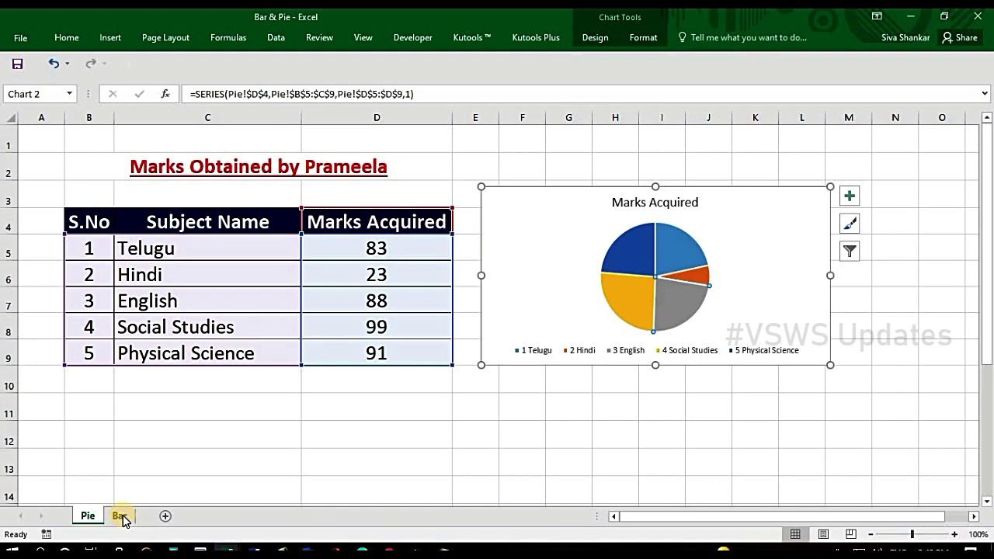
- Switch to the Bar sheet and review the Cmp1–Cmp5 yearly sales figures
left_click(120, 517)
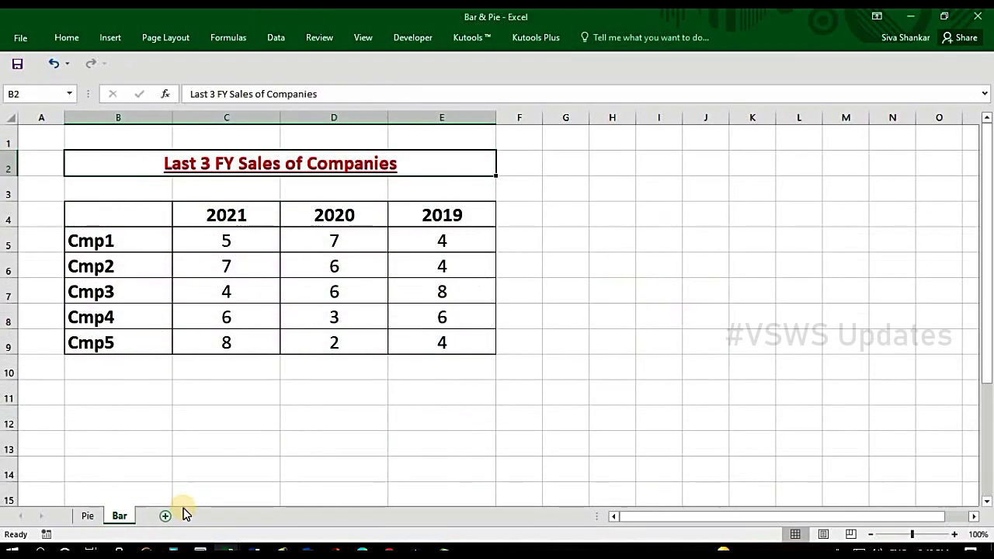
left_click(392, 383)
left_click(129, 240)
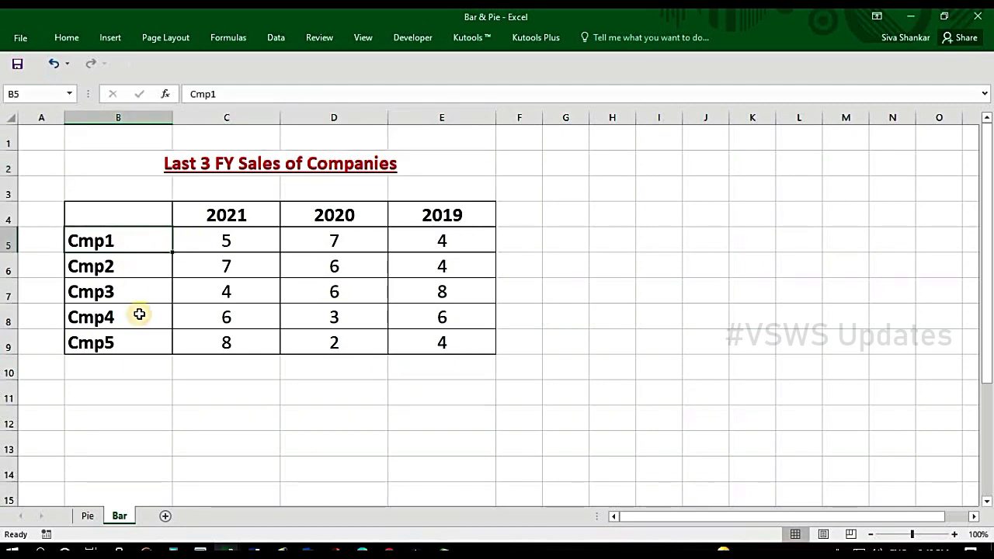
left_click_drag(139, 314, 139, 340)
left_click_drag(215, 214, 458, 339)
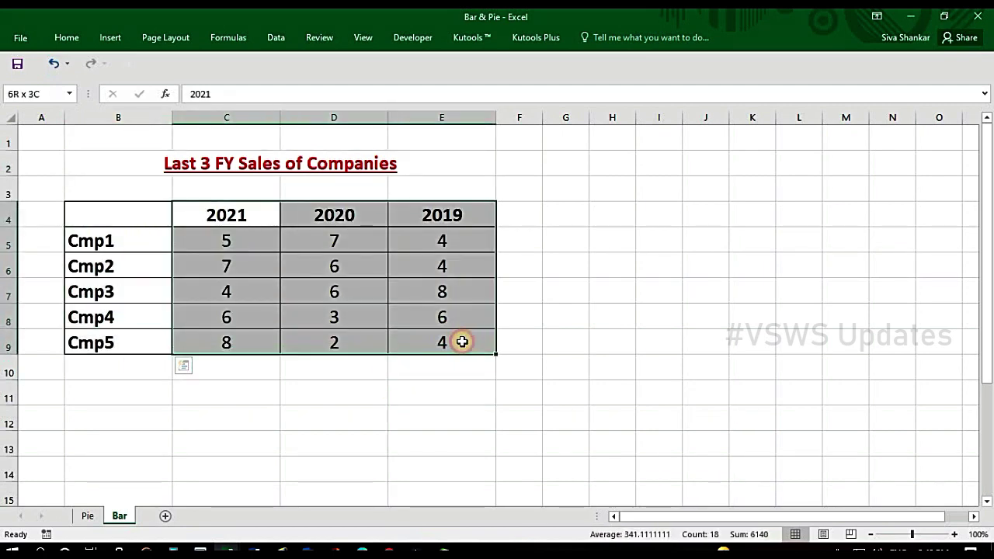
left_click(241, 337)
left_click(339, 314)
left_click(443, 322)
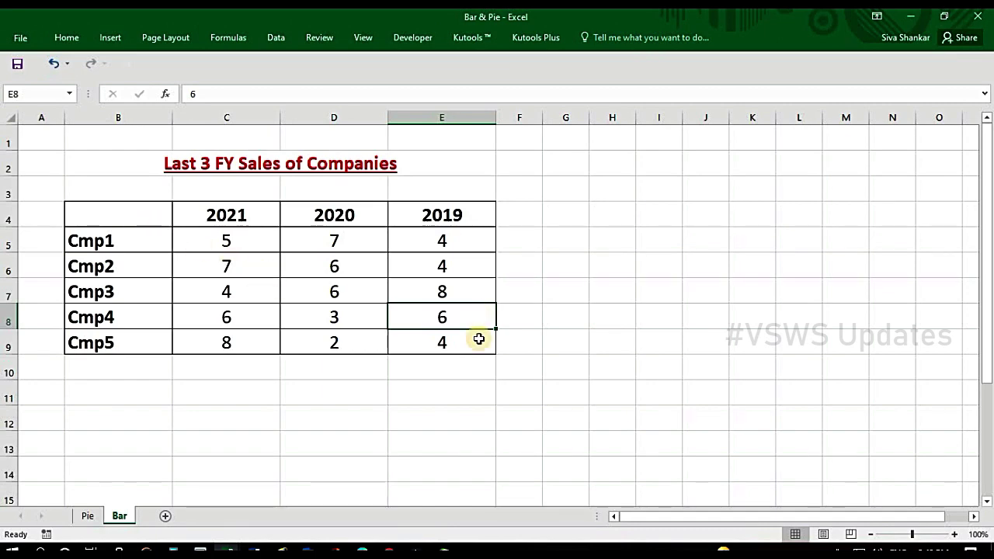
- Select the sales table B4:E9 and bring up the column chart types
left_click_drag(444, 342, 134, 213)
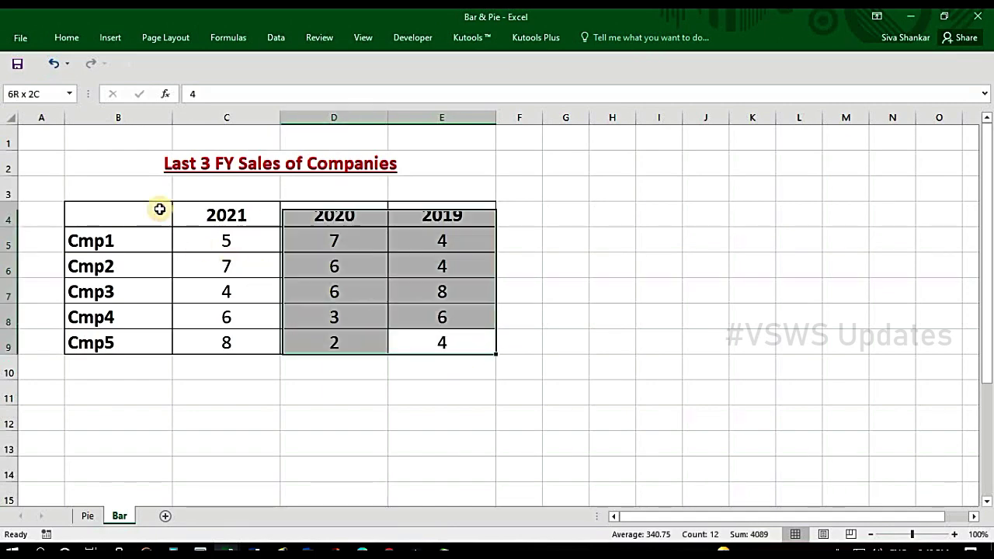
left_click(601, 290)
left_click_drag(116, 214, 433, 337)
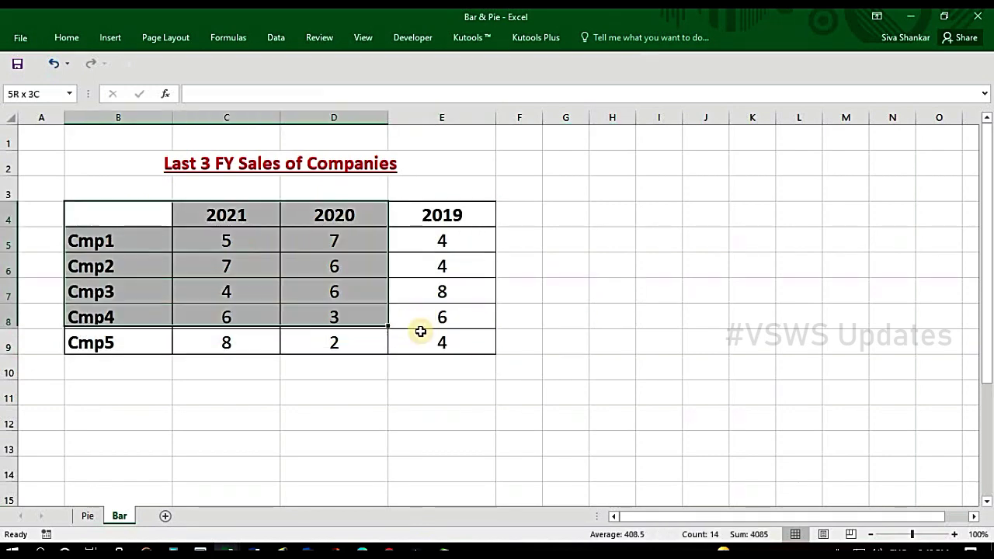
left_click(110, 38)
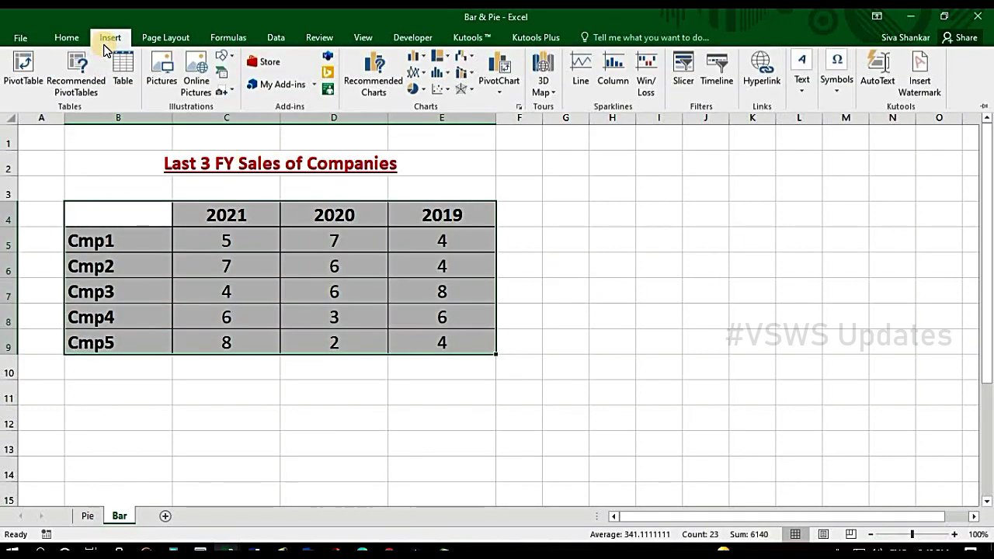
left_click(418, 60)
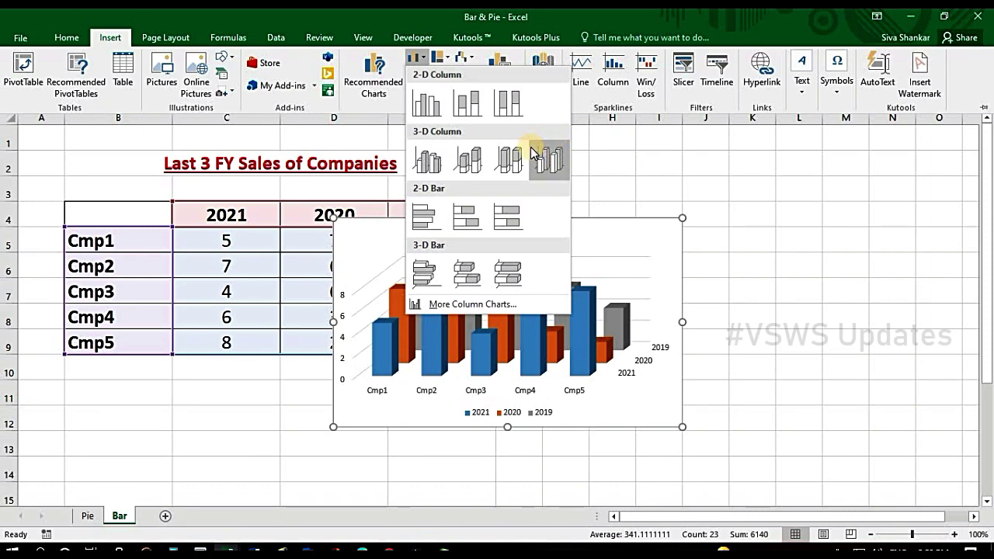
- Insert a clustered column chart right of the table, inspect the 2021, 2020, 2019 series, and open its filters
left_click(424, 117)
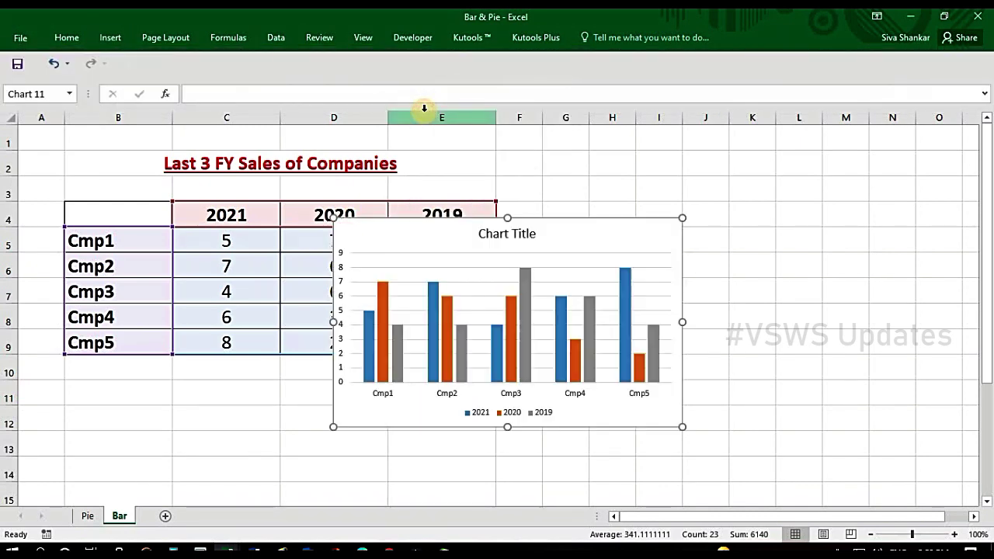
left_click_drag(550, 233, 738, 184)
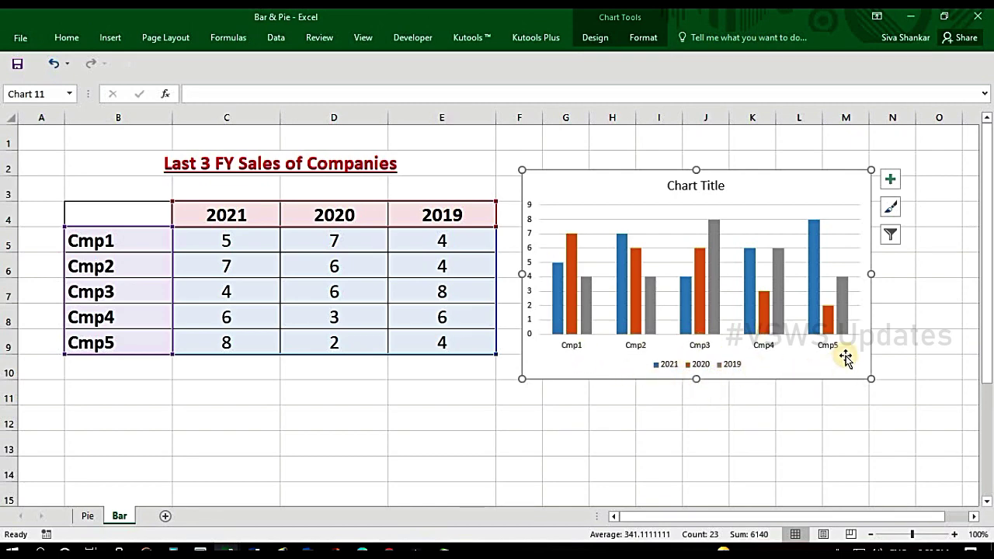
left_click(558, 280)
left_click(570, 284)
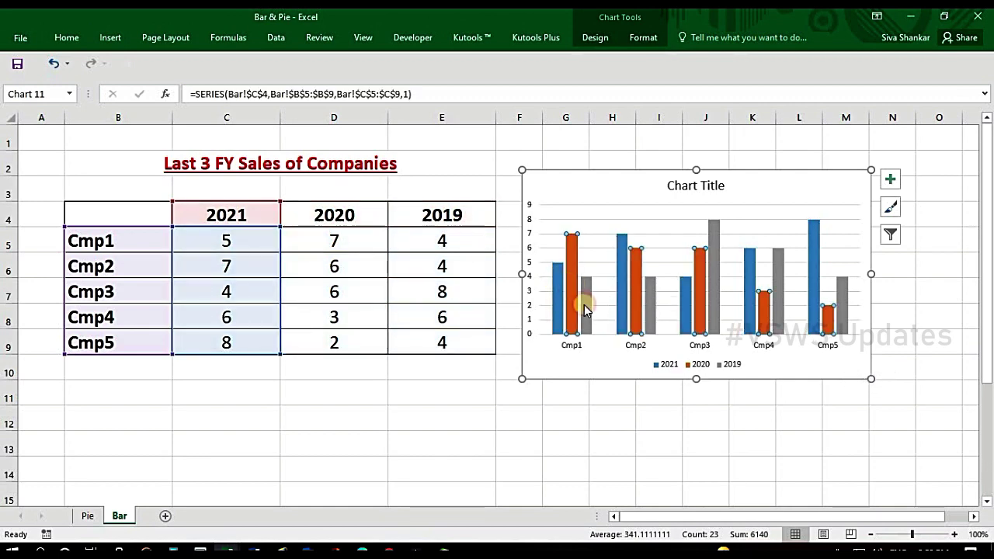
left_click(584, 306)
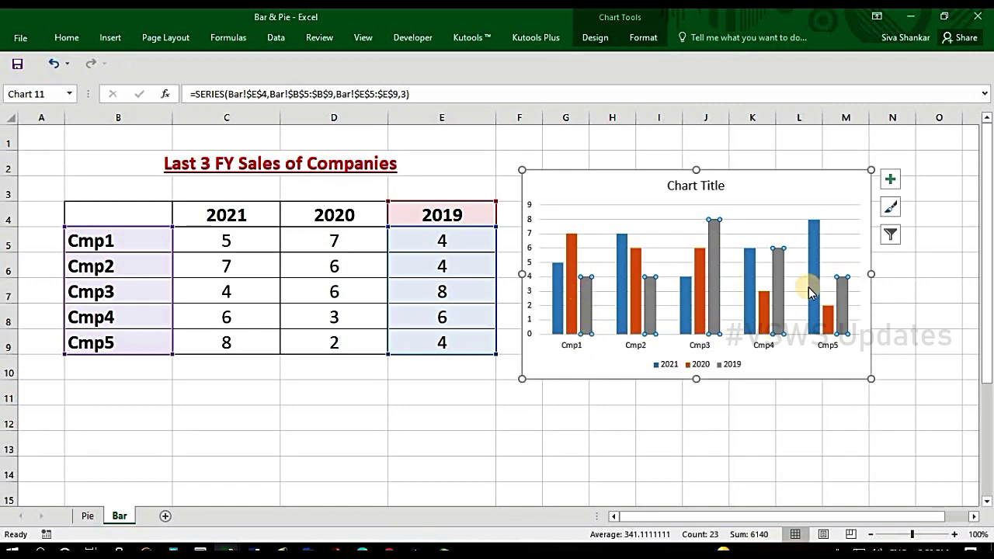
left_click(889, 237)
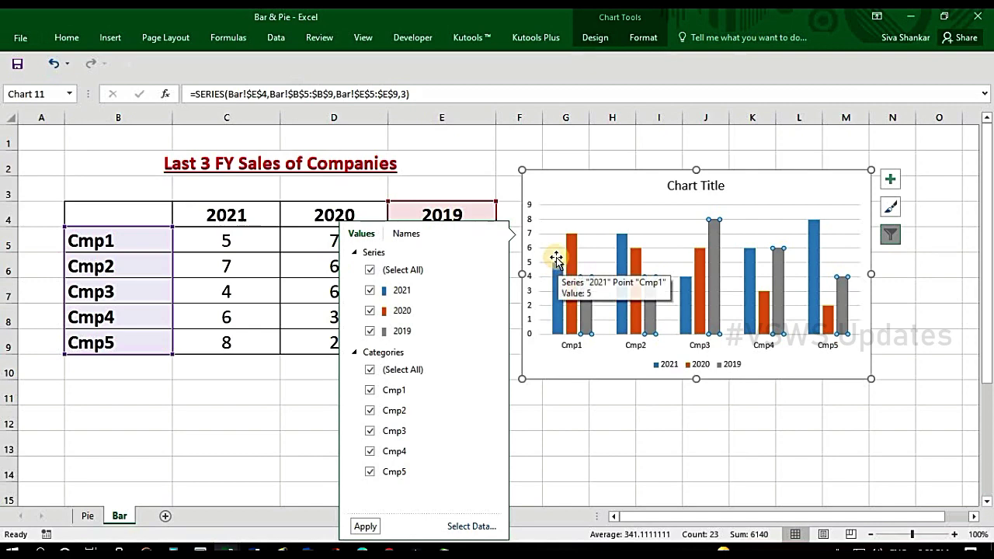
- Hide and restore the 2021 series in the chart filters, then close the filter pane
left_click(406, 234)
left_click(363, 235)
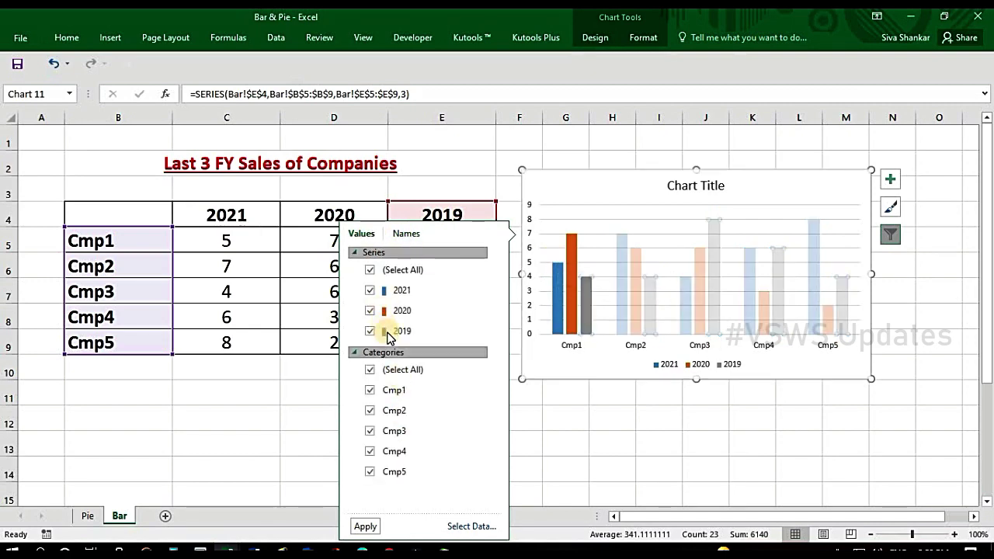
left_click(369, 290)
left_click(370, 290)
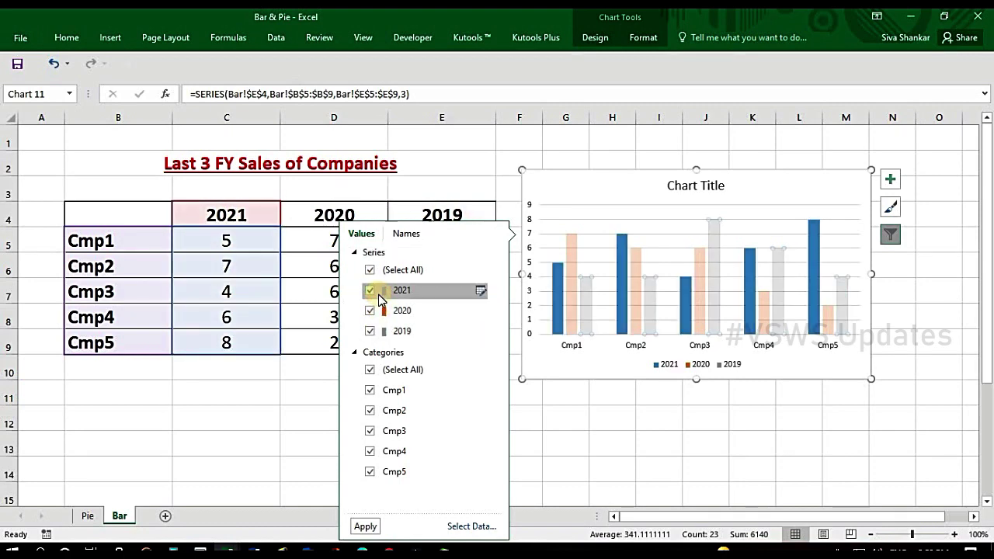
left_click(629, 419)
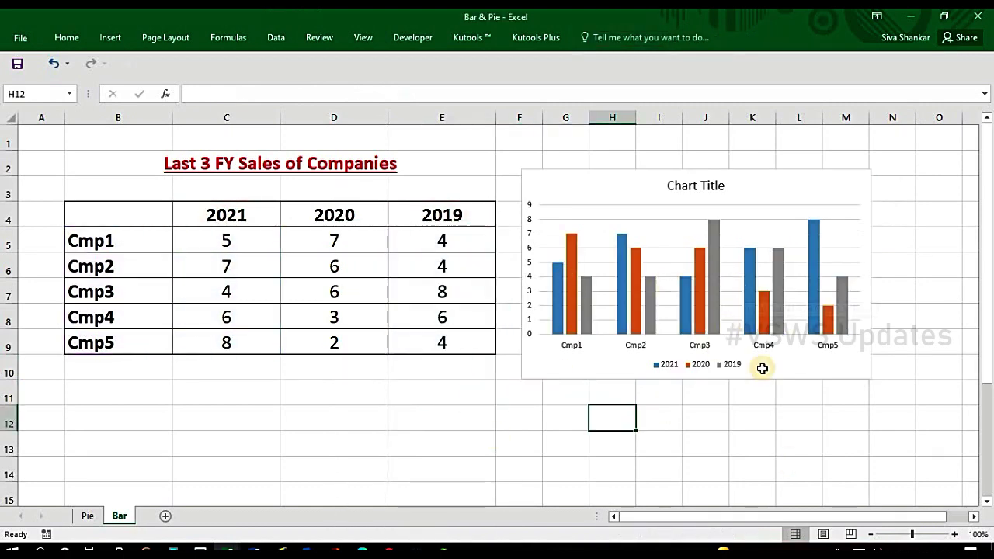
left_click(87, 519)
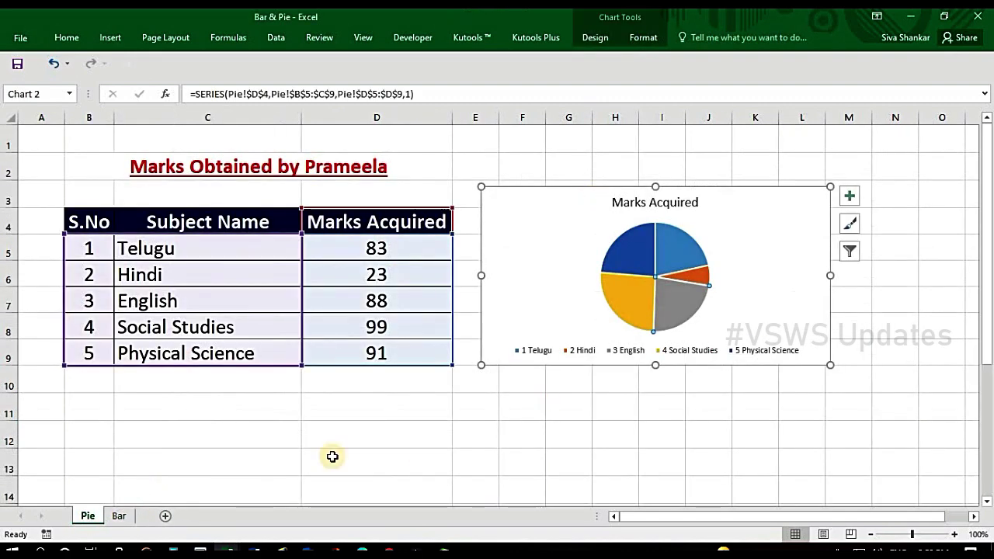
left_click(121, 517)
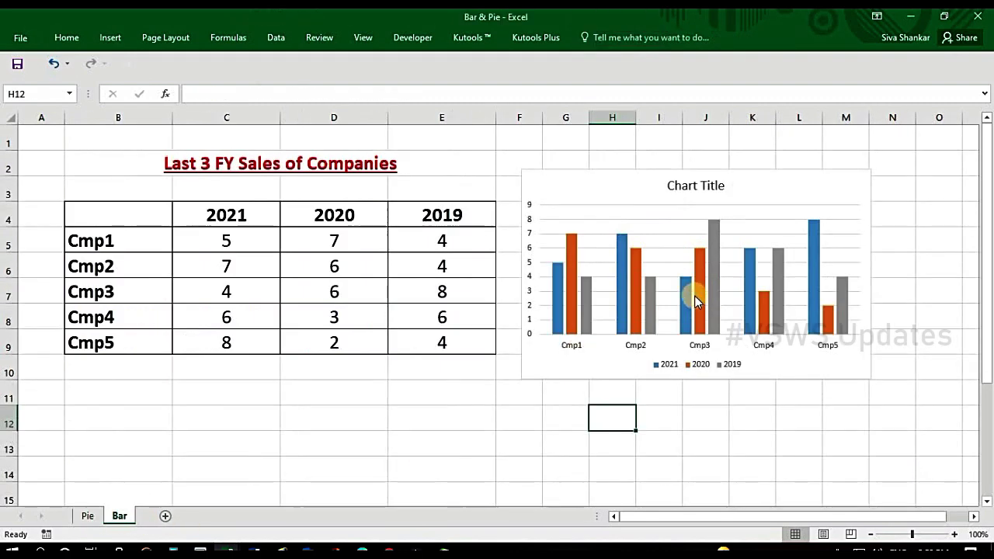
left_click(489, 419)
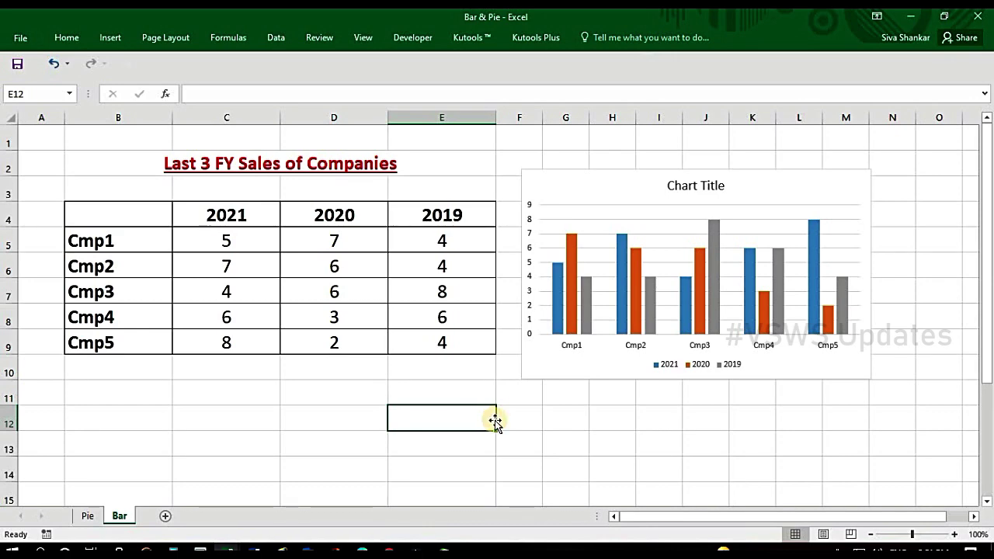
key("ctrl+z")
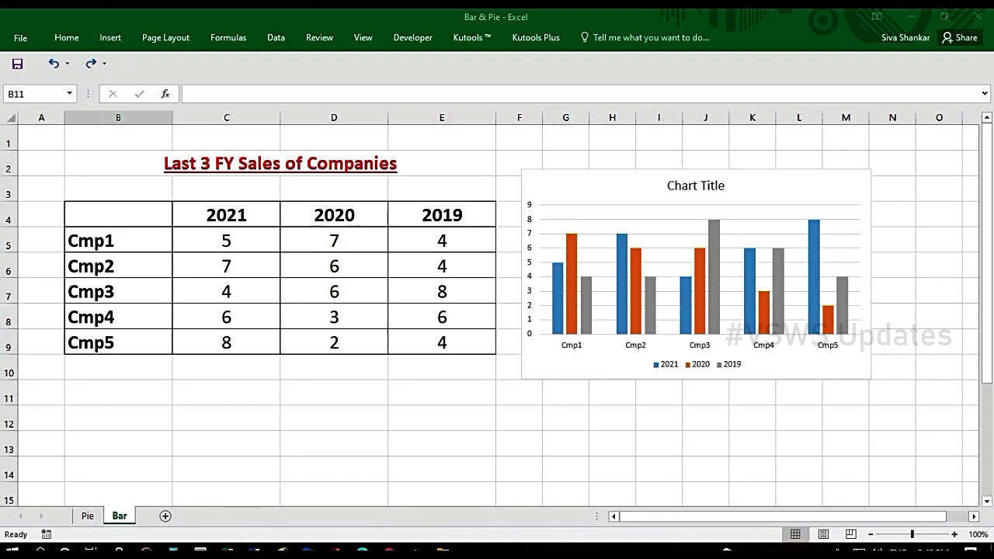
- Enter the labels Addition, Substraction, Multiplication and Division in cells B11 to B14
type("Additio")
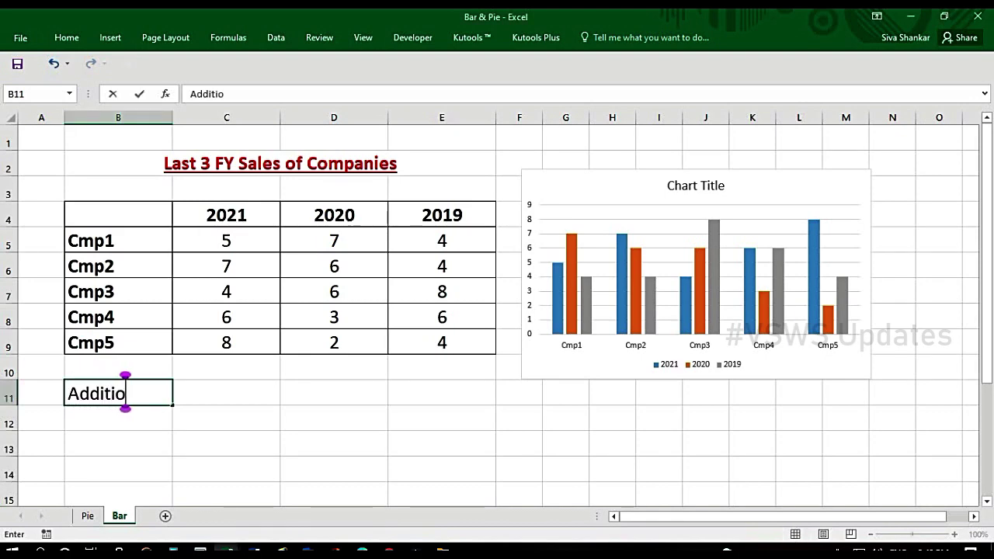
type("n")
key("Return")
type("Substra")
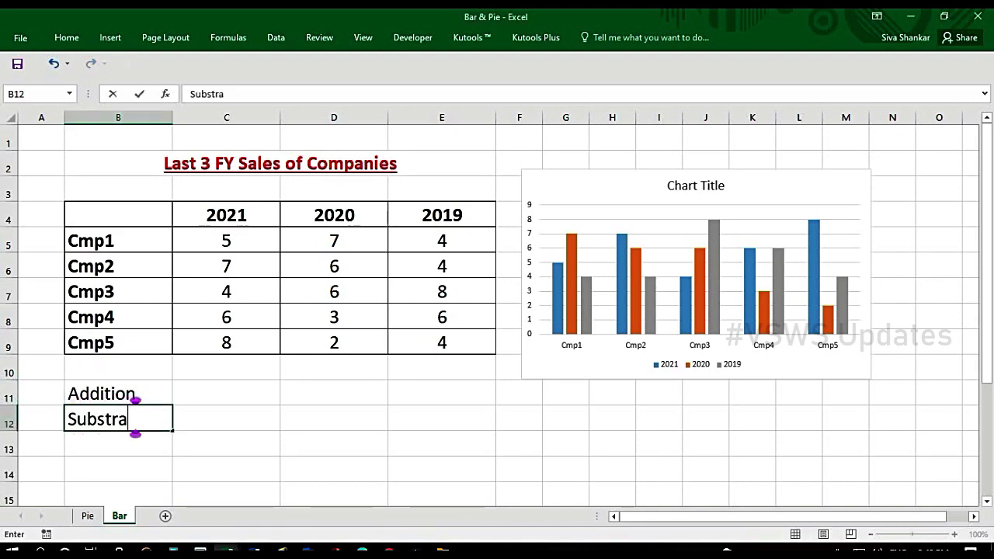
type("ction")
key("Return")
type("Multi")
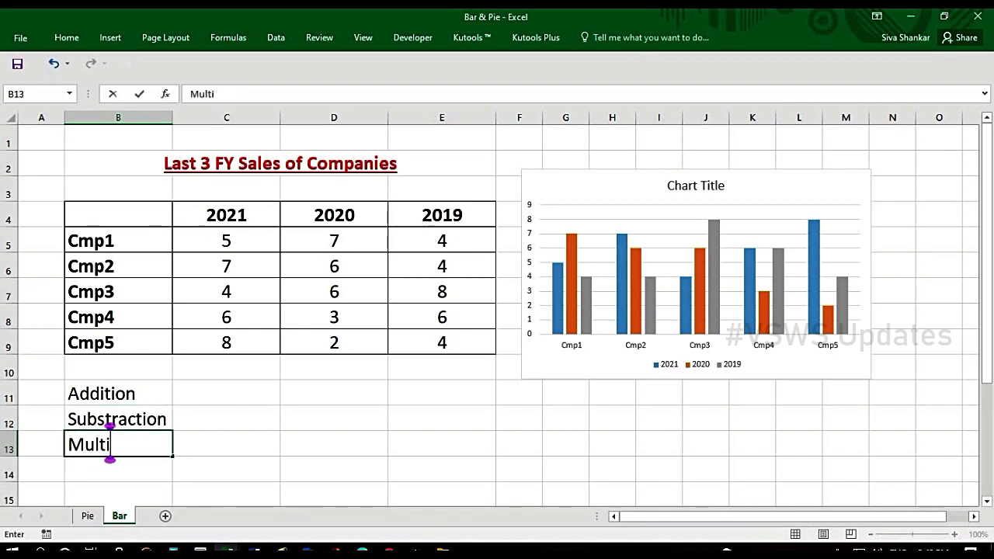
type("plication")
key("Return")
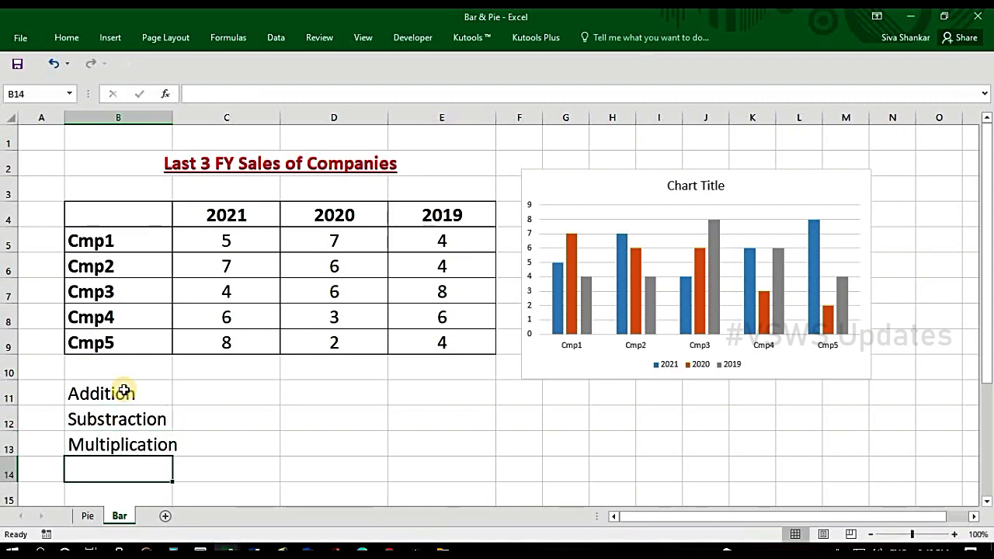
type("Division")
key("Return")
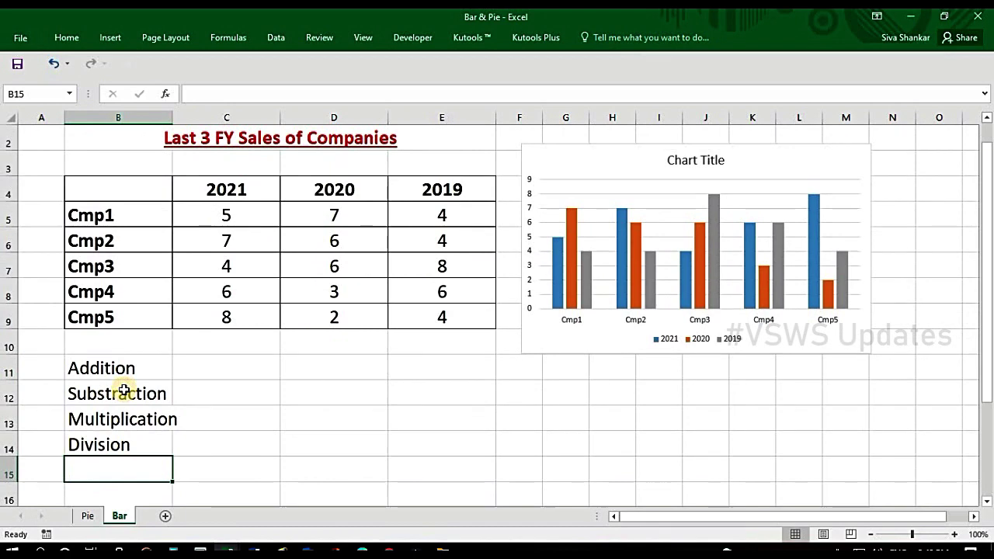
left_click_drag(140, 384, 140, 440)
scroll(346, 428, "up", 1)
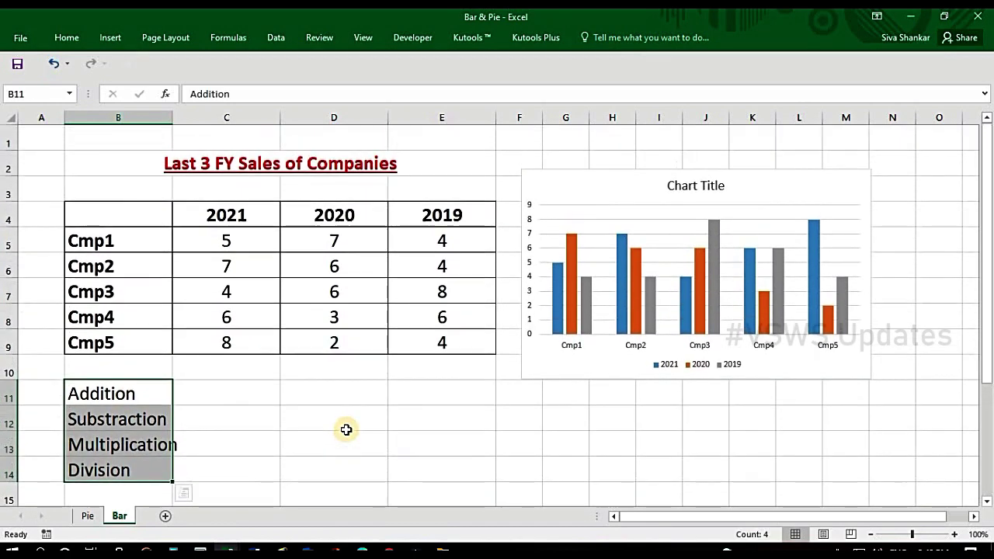
left_click(260, 394)
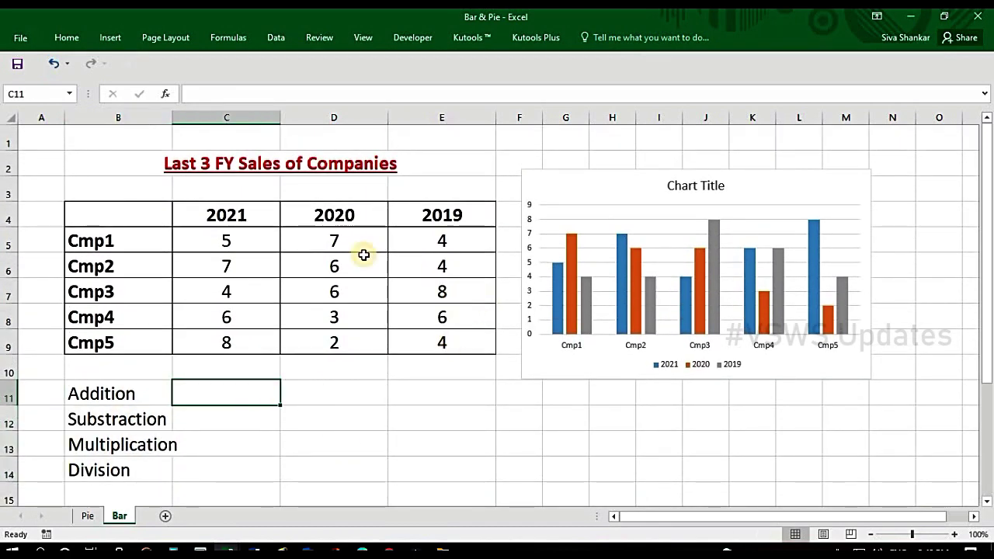
- Fill the Addition label in B11 with yellow
left_click(101, 392)
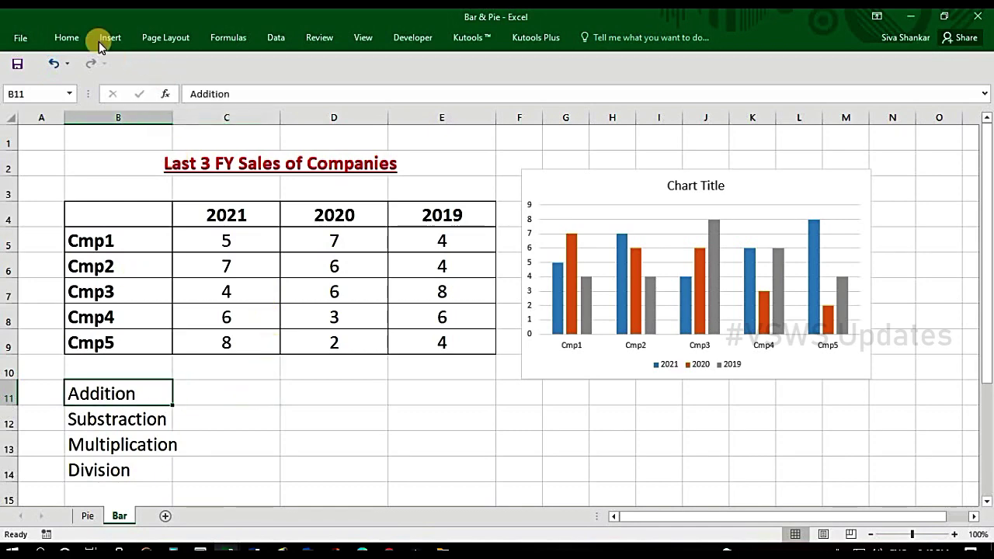
left_click(73, 34)
left_click(220, 84)
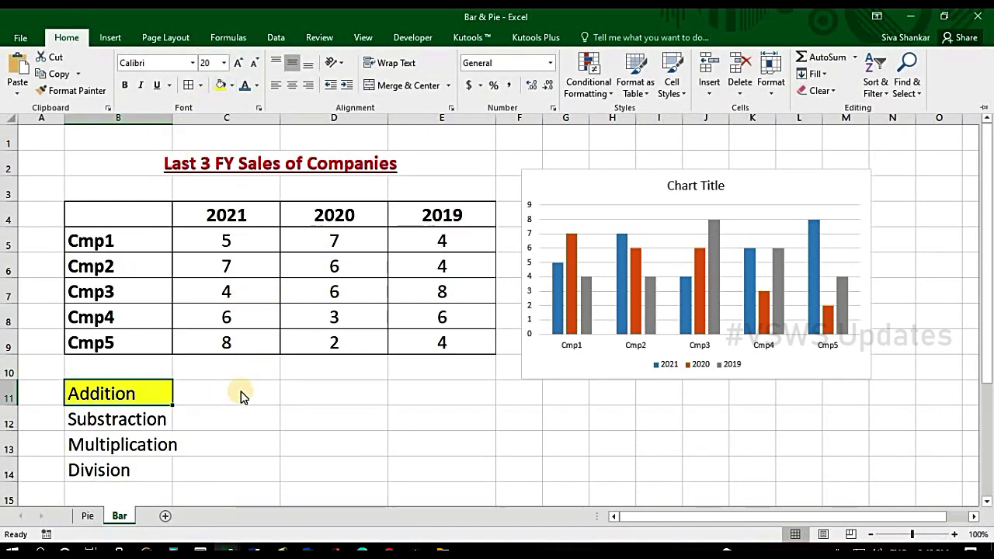
- Look over the 2021 values C5:C9, then start a formula with = in C10
left_click(250, 366)
left_click(251, 366)
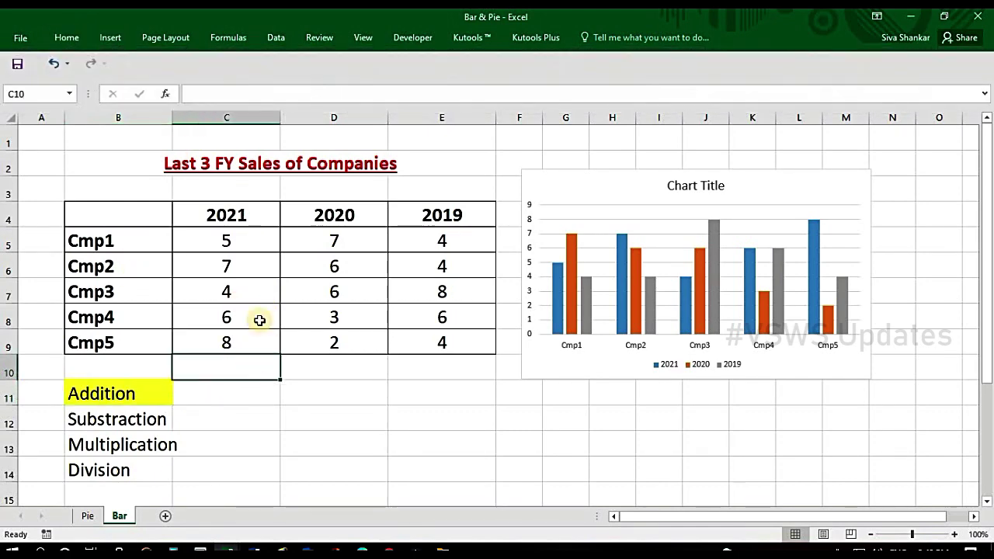
left_click(233, 237)
left_click_drag(244, 261, 243, 336)
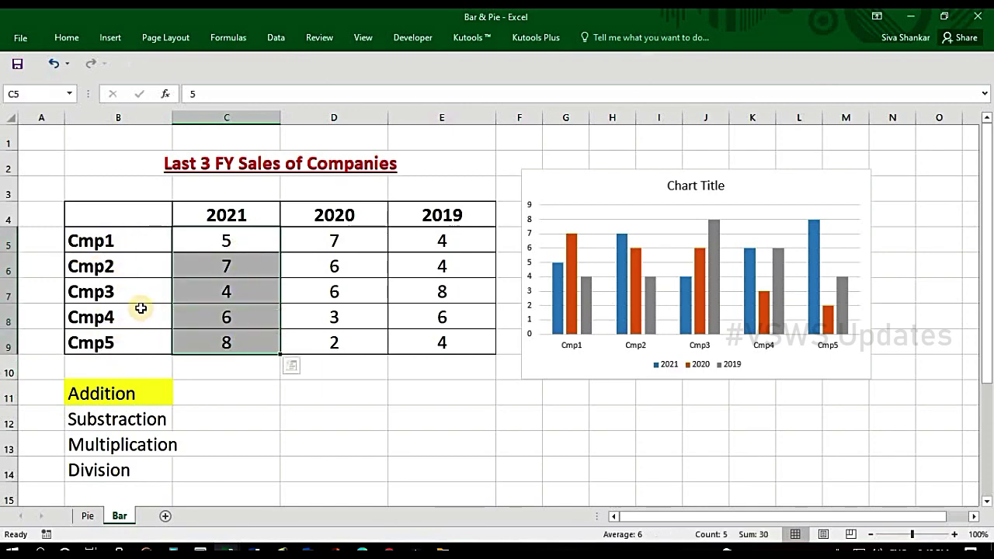
left_click(229, 376)
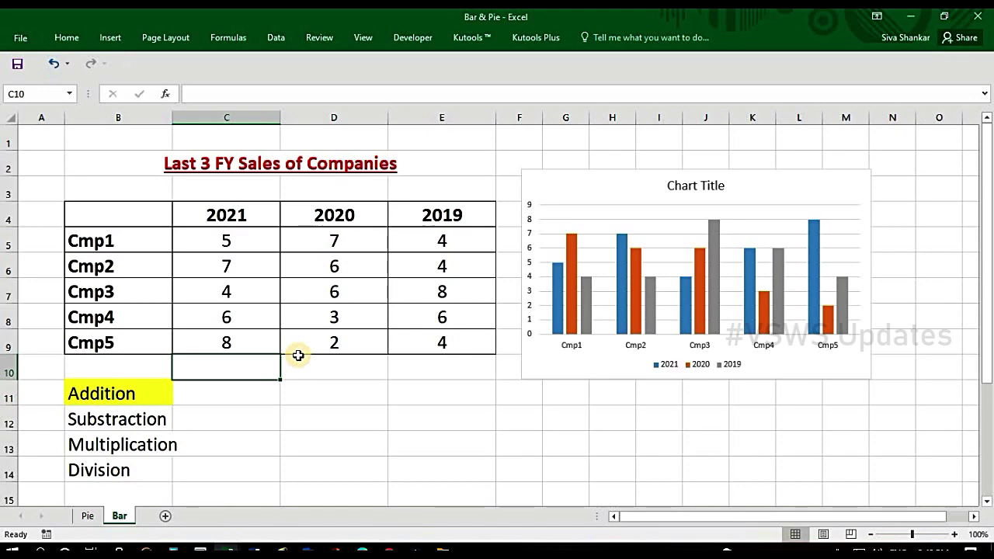
type("=")
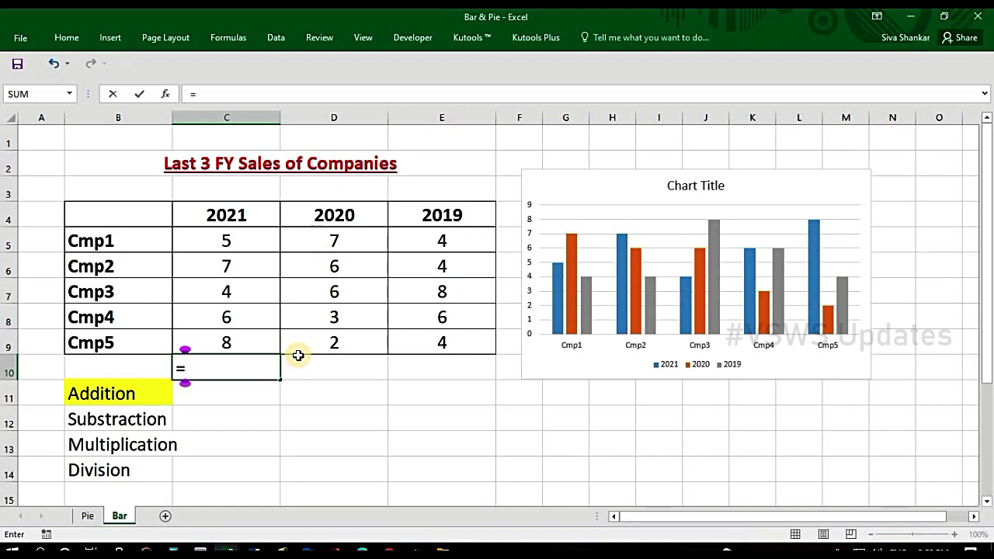
- Complete =SUM(C5:C9) in C10 so the 2021 column totals 30
type("sum")
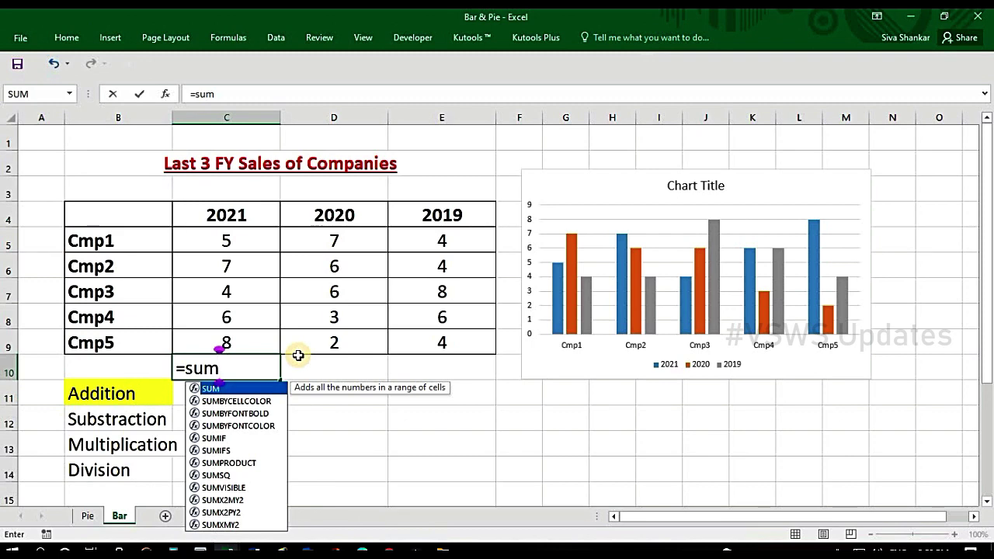
type("(")
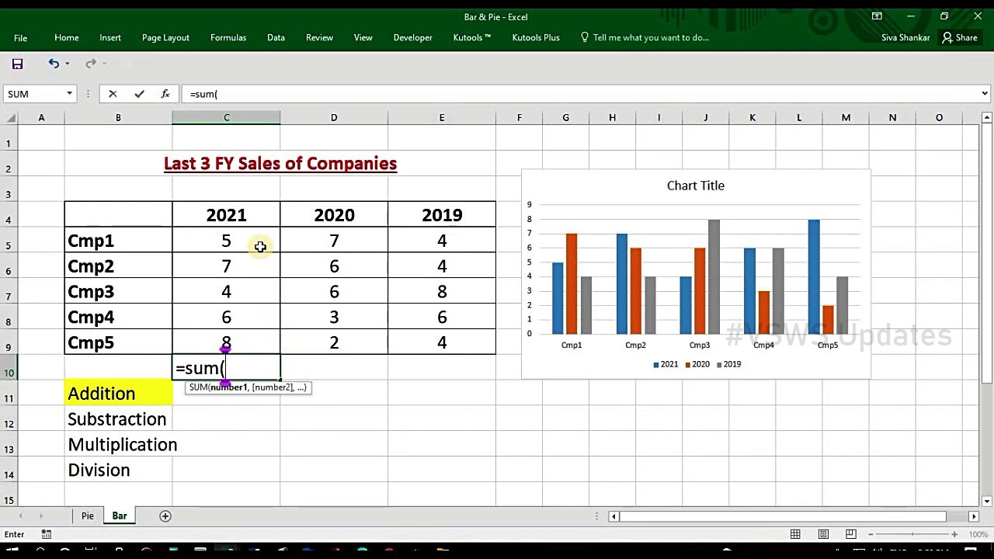
left_click_drag(258, 242, 256, 342)
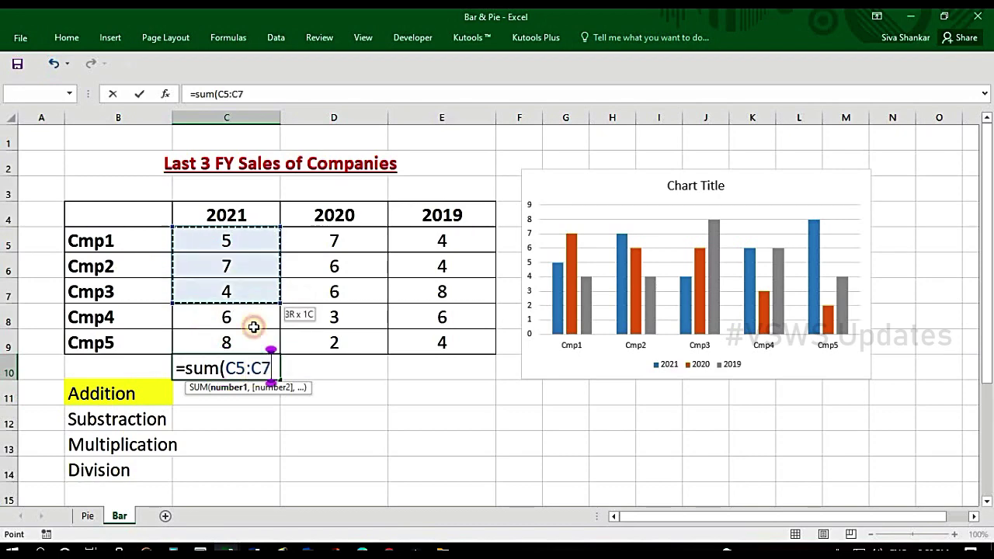
left_click_drag(251, 267, 266, 351)
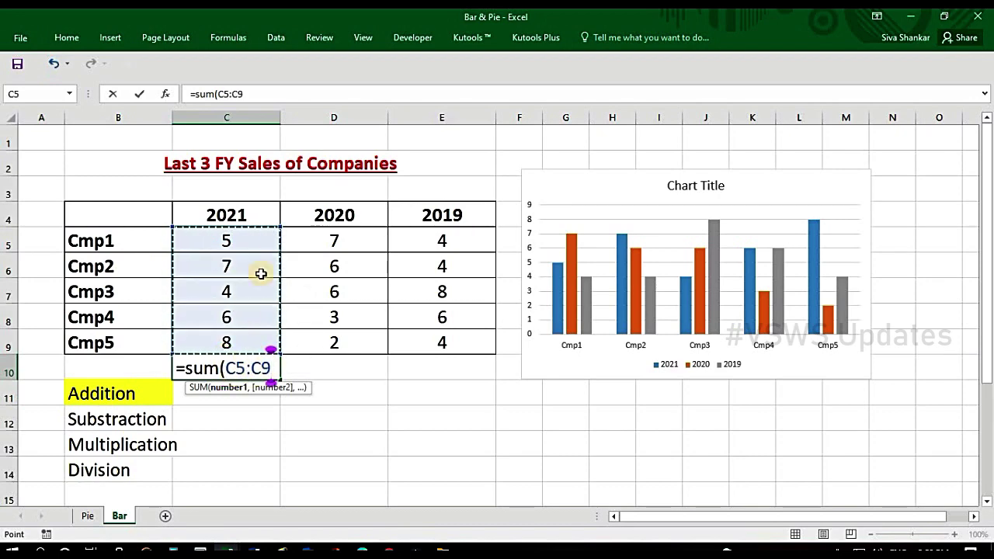
left_click_drag(246, 240, 247, 262)
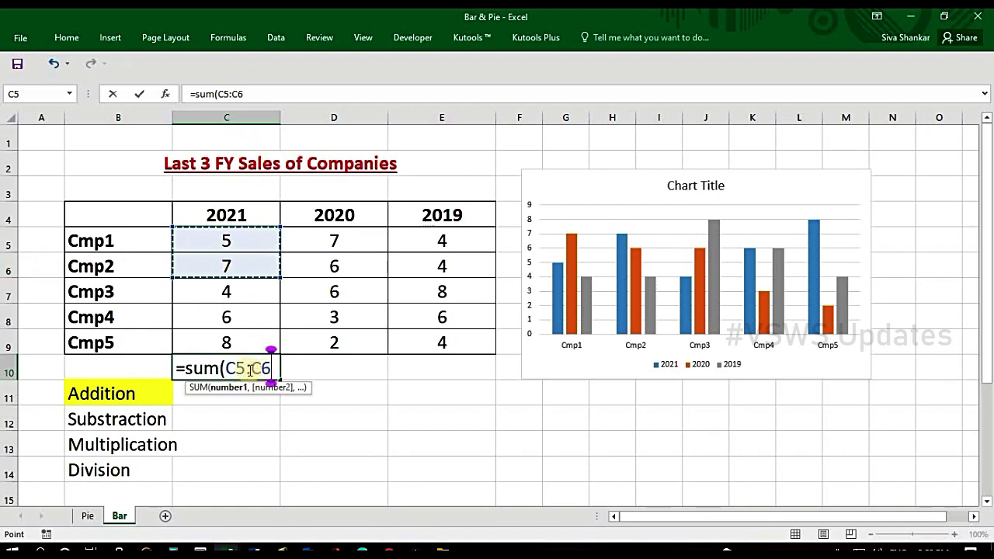
left_click_drag(240, 241, 245, 316)
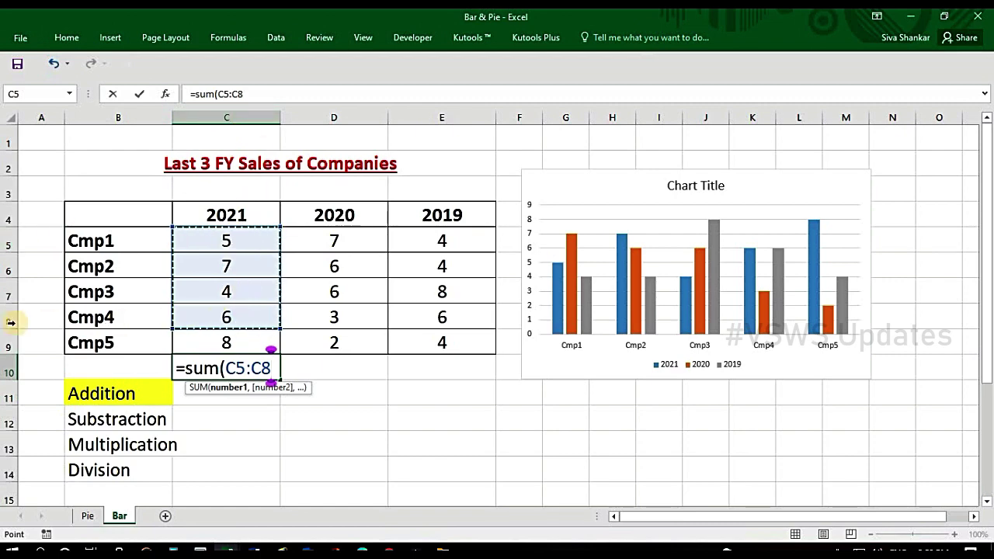
left_click_drag(244, 237, 250, 343)
type("9)")
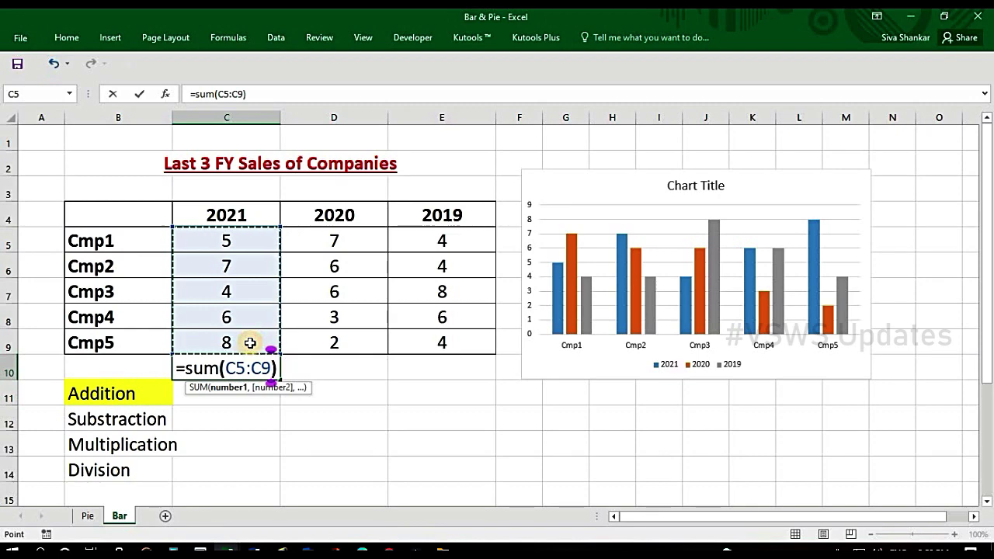
key("Return")
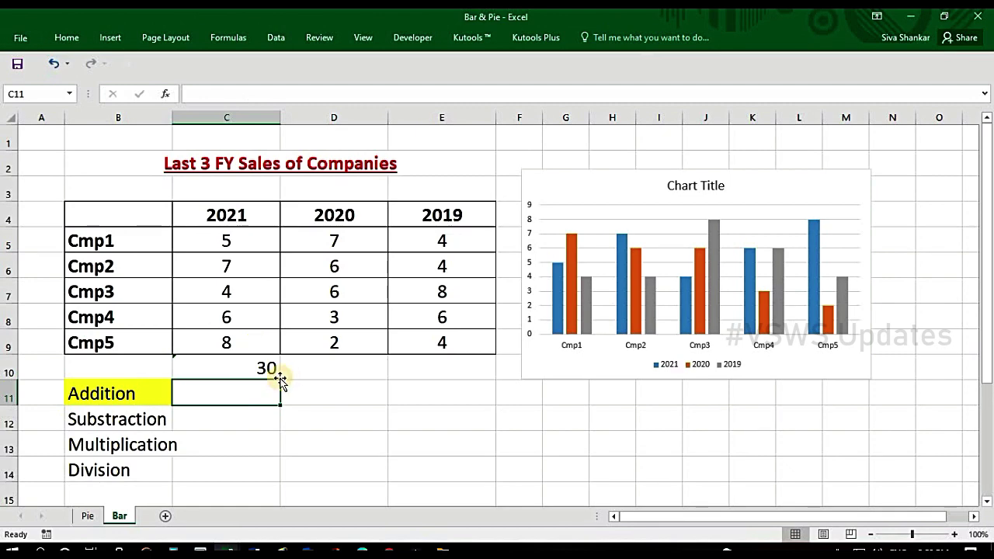
left_click(264, 369)
left_click_drag(252, 242, 250, 338)
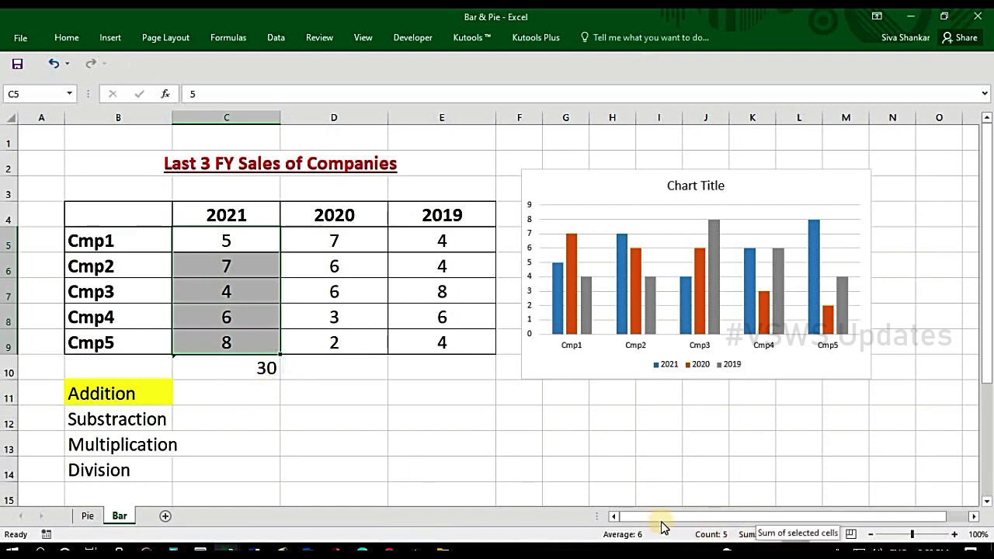
left_click(256, 242)
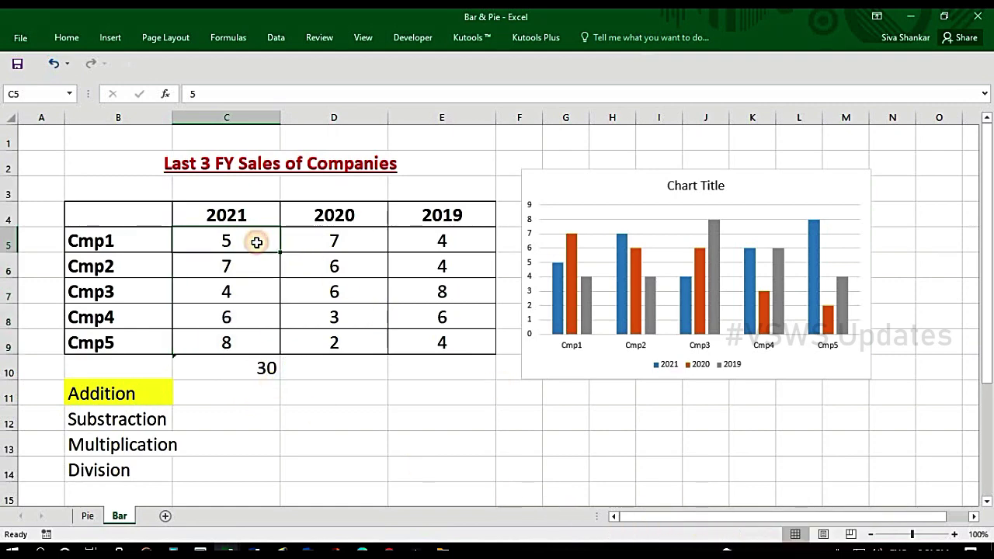
left_click_drag(255, 244, 254, 342)
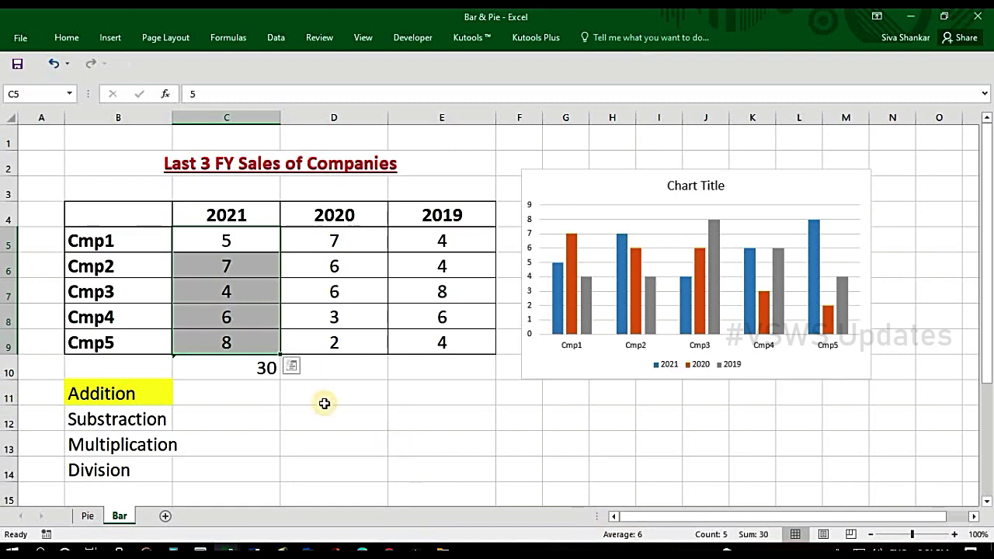
left_click(253, 376)
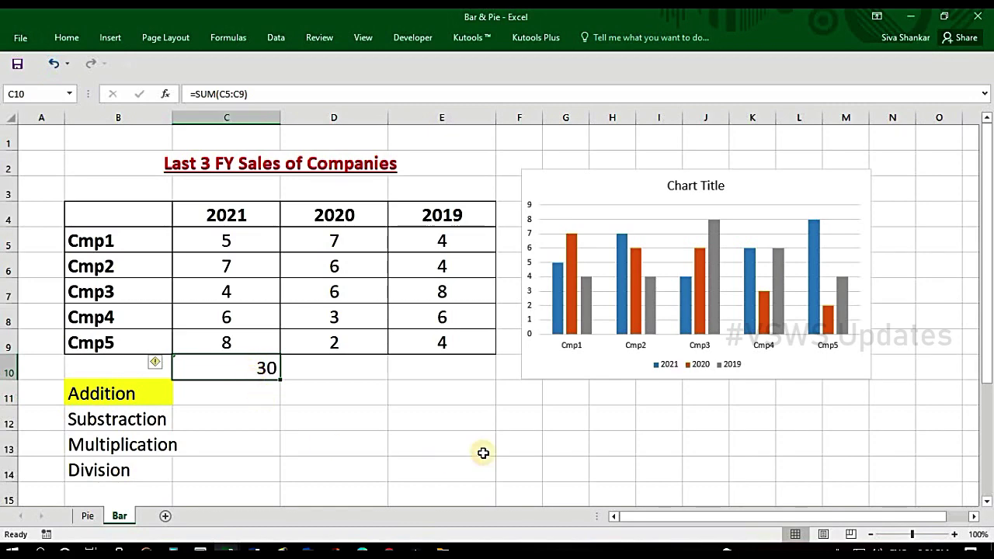
left_click(516, 445)
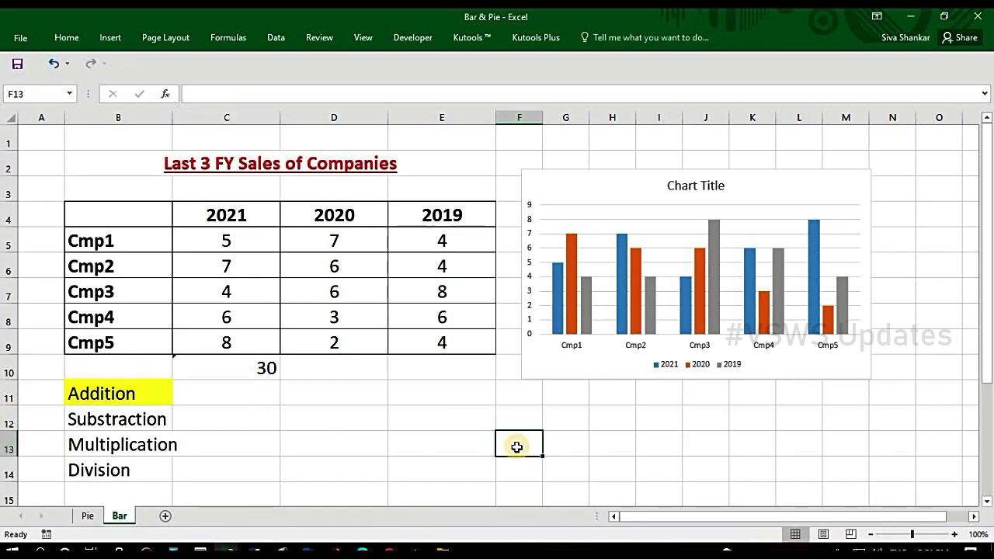
left_click_drag(253, 248, 267, 339)
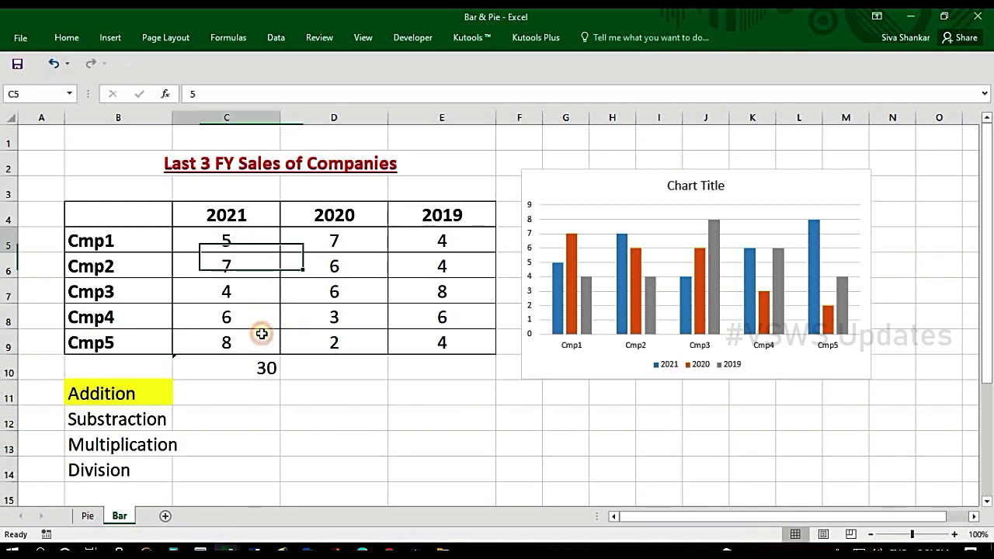
left_click_drag(371, 237, 363, 340)
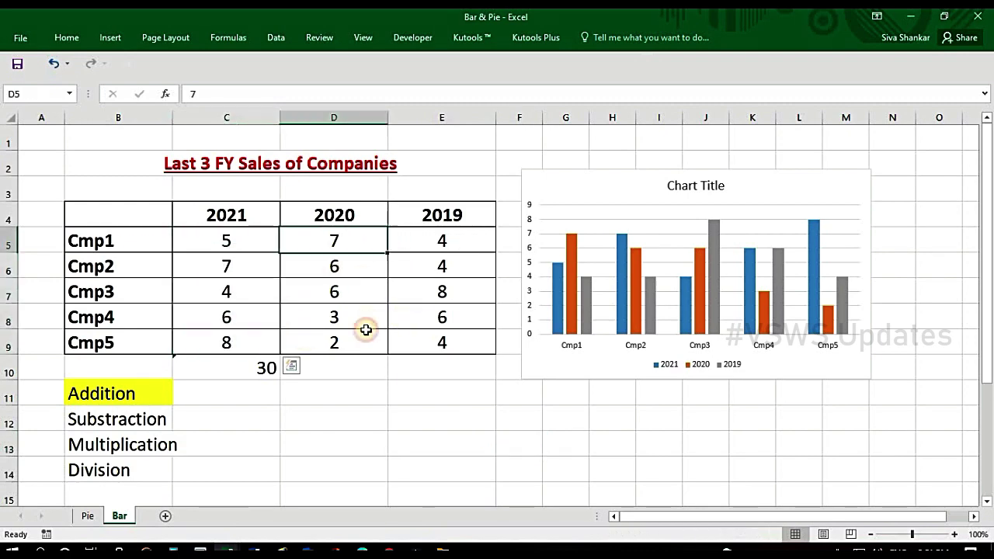
left_click(503, 446)
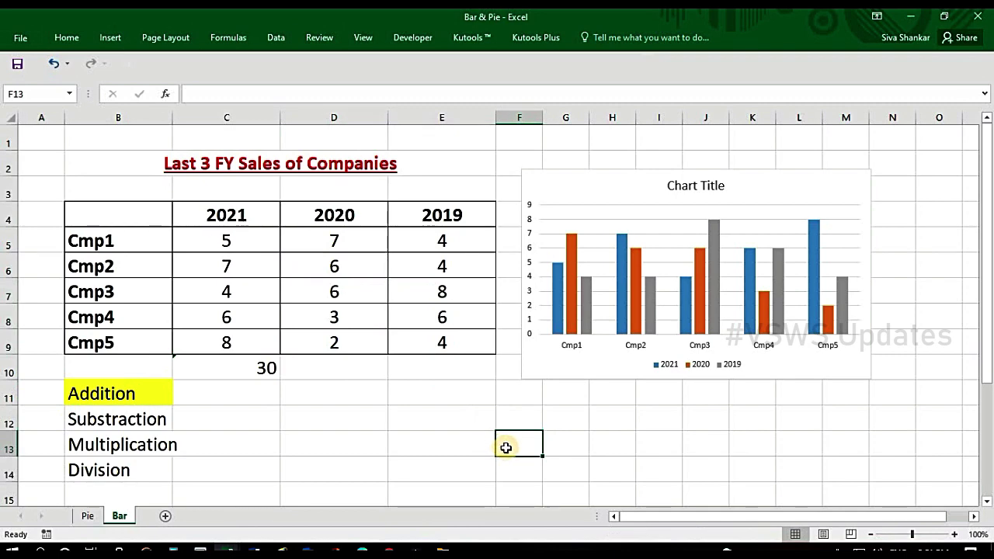
- Cancel the formula begun in F13 and enter =SUM(D5:D9) in E13, showing 24
type("=")
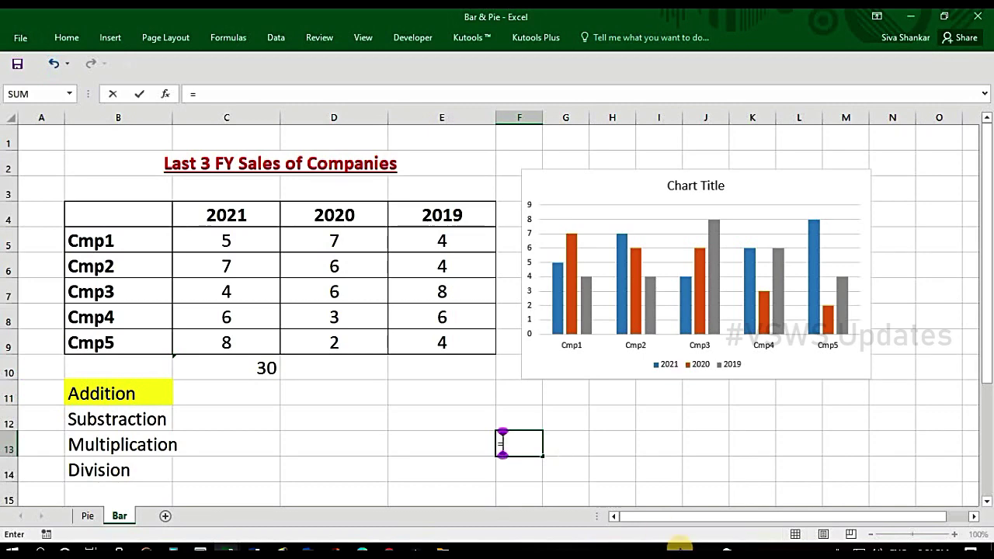
key("Escape")
left_click(451, 447)
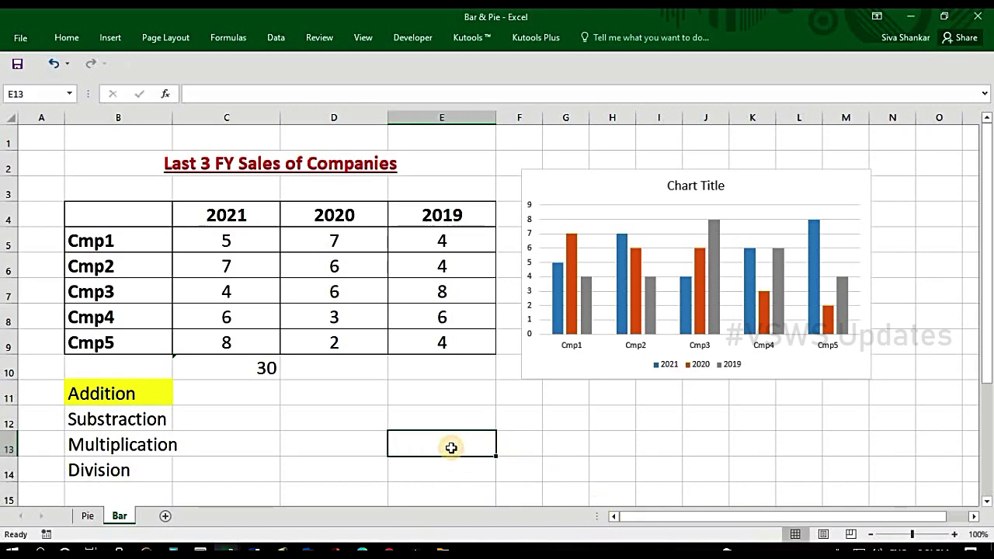
type("=s")
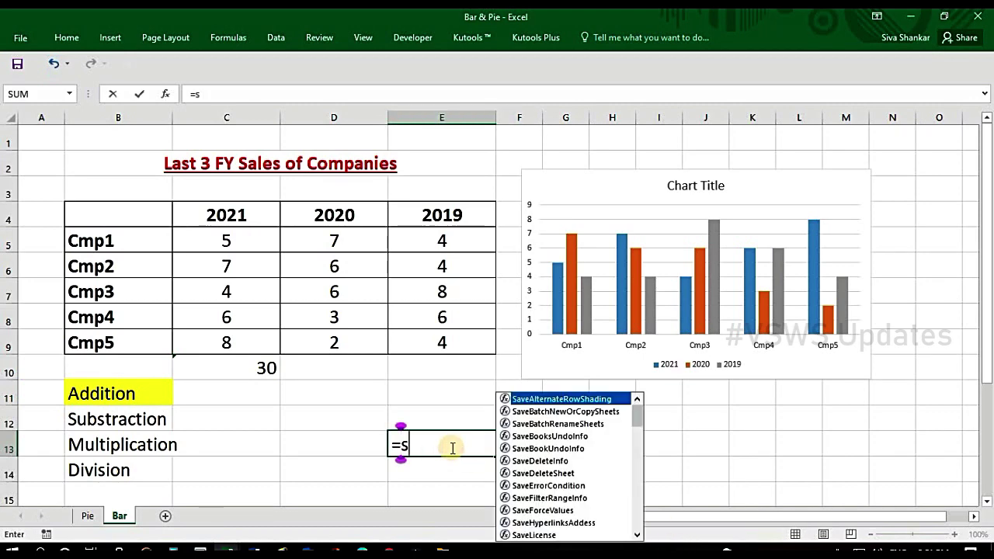
type("um(")
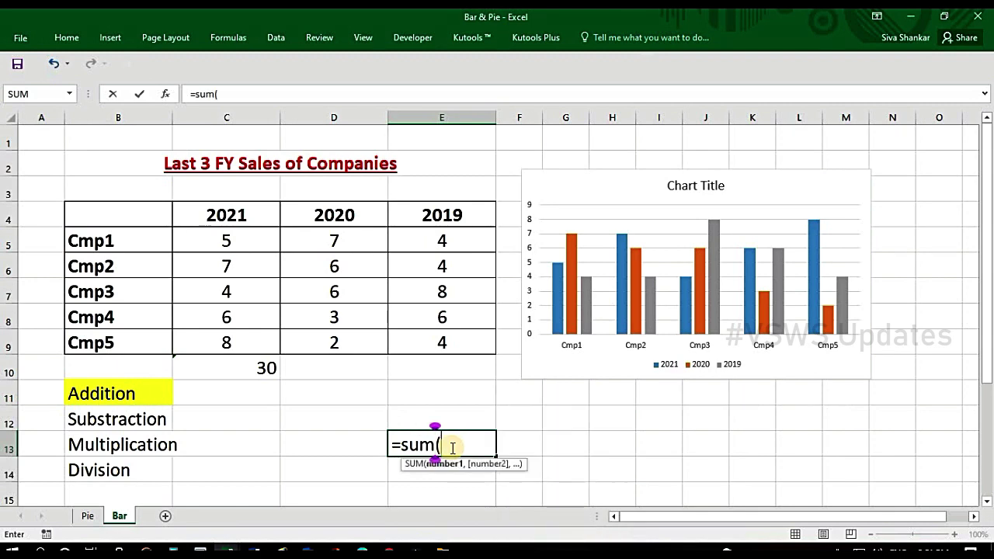
left_click_drag(355, 239, 351, 339)
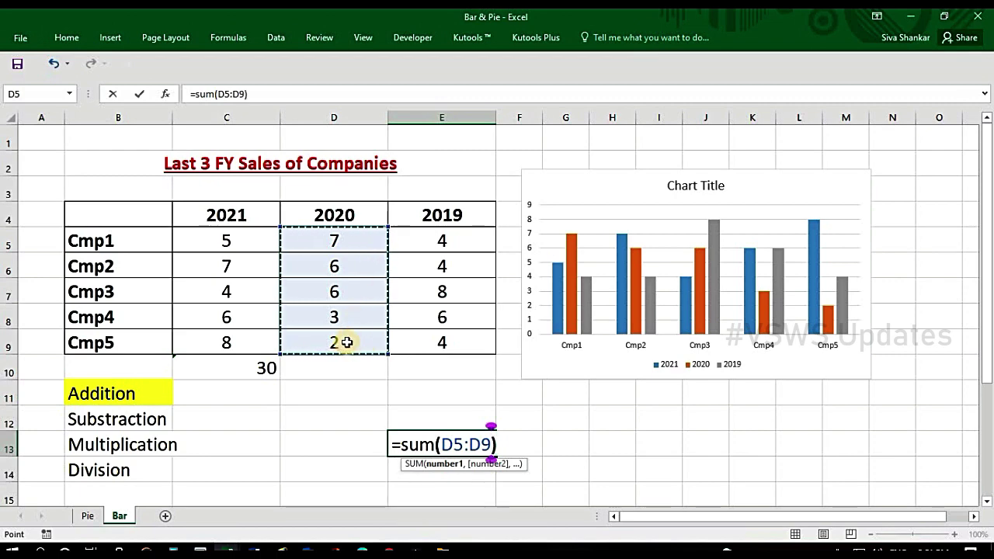
type(")")
key("Return")
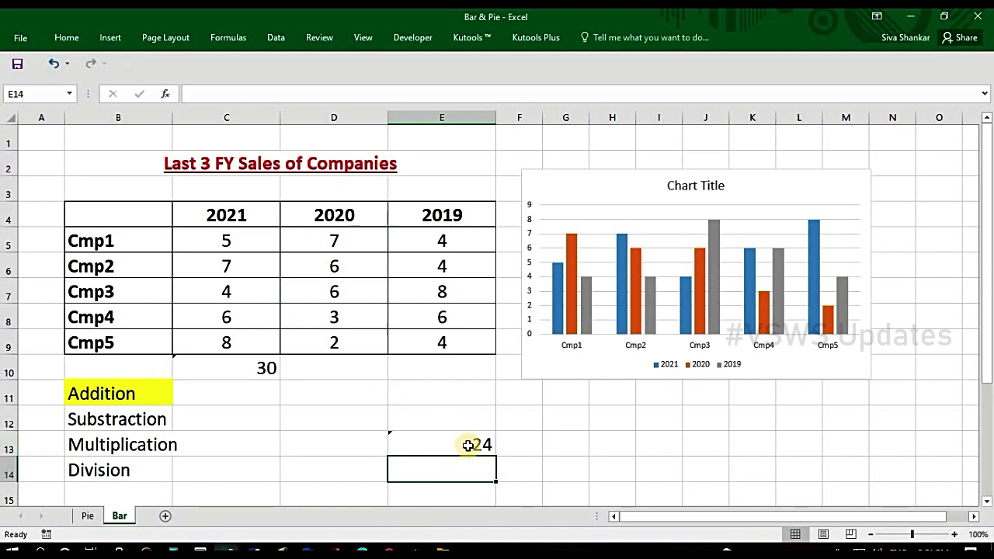
left_click(468, 444)
left_click_drag(349, 243, 362, 339)
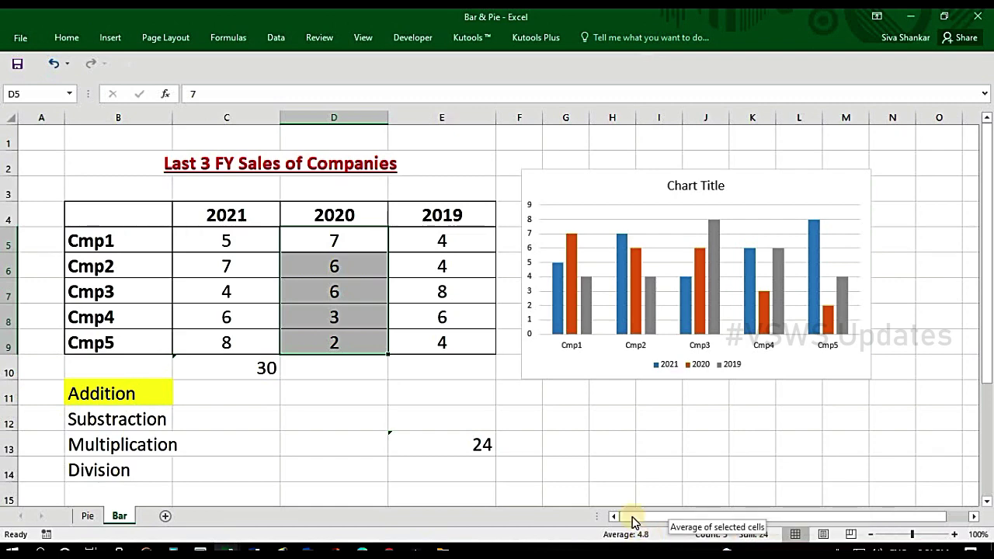
- Total the 2020 values in D10 with =SUM(D5:D9), giving 24
left_click(377, 366)
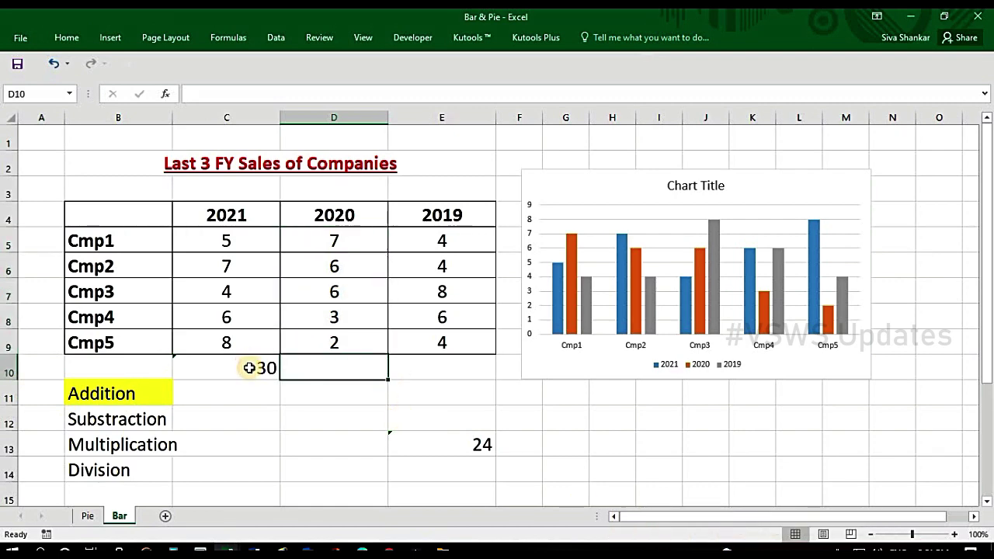
left_click(250, 364)
left_click(351, 380)
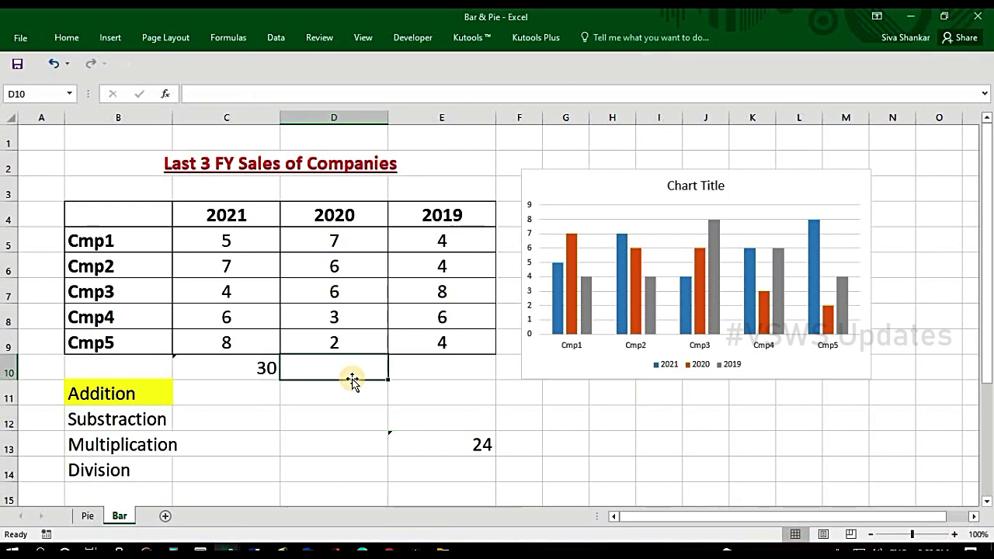
type("=sum")
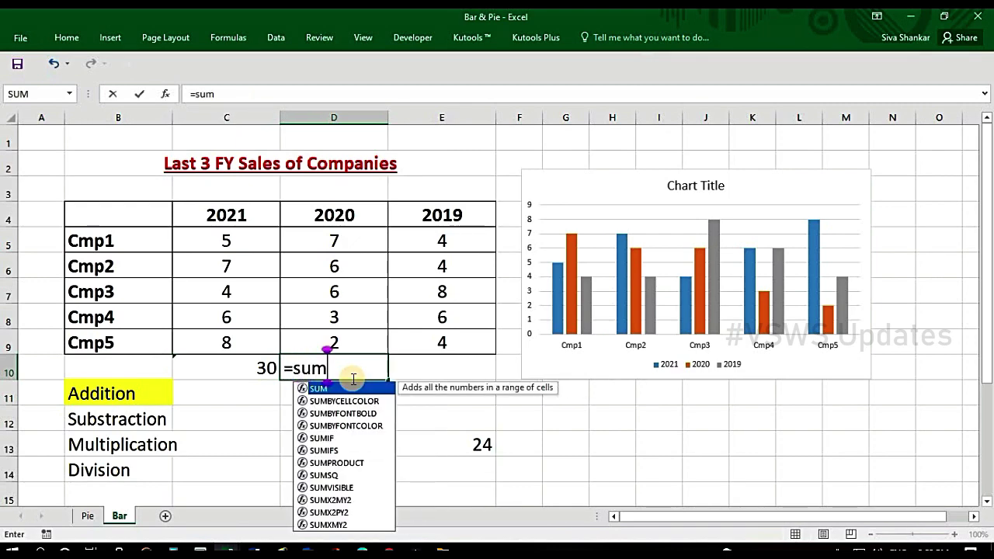
type("(")
left_click_drag(371, 247, 373, 340)
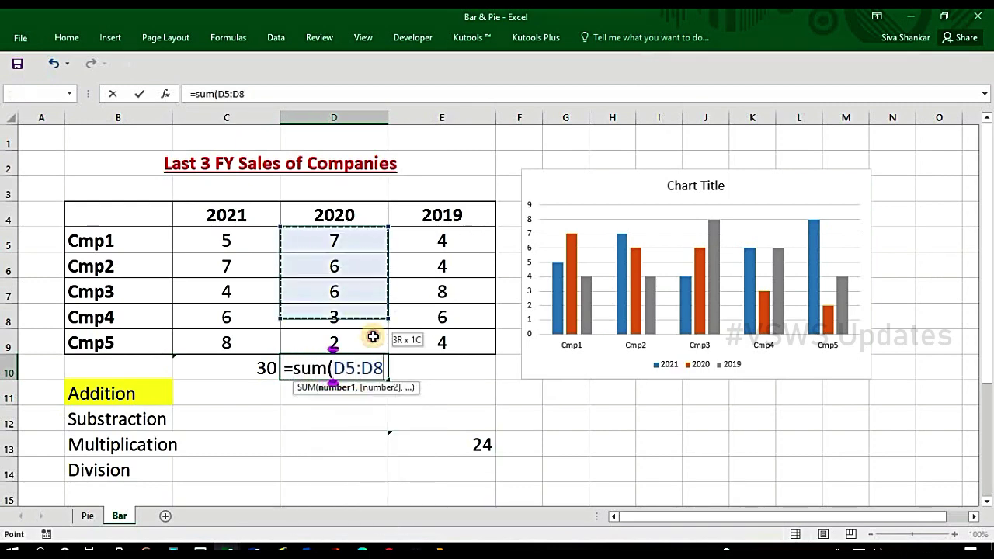
key("Return")
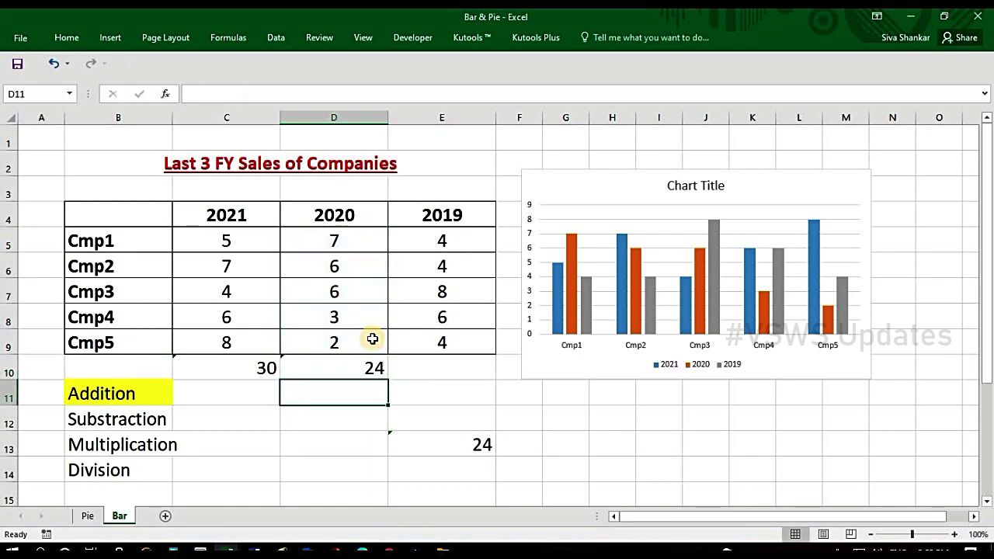
- Total the 2019 values in E10 with =SUM(E5:E9), giving 26
left_click(418, 367)
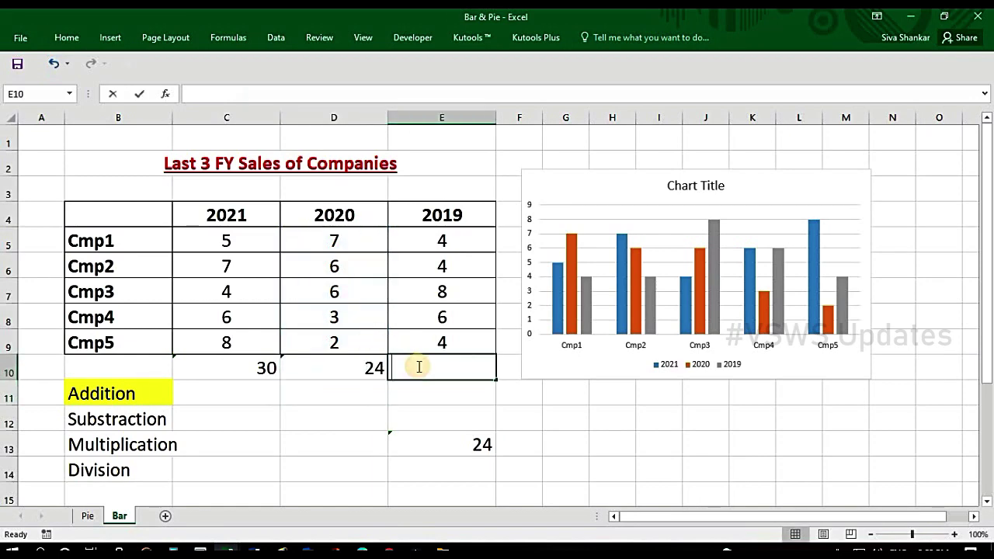
type("=sum(")
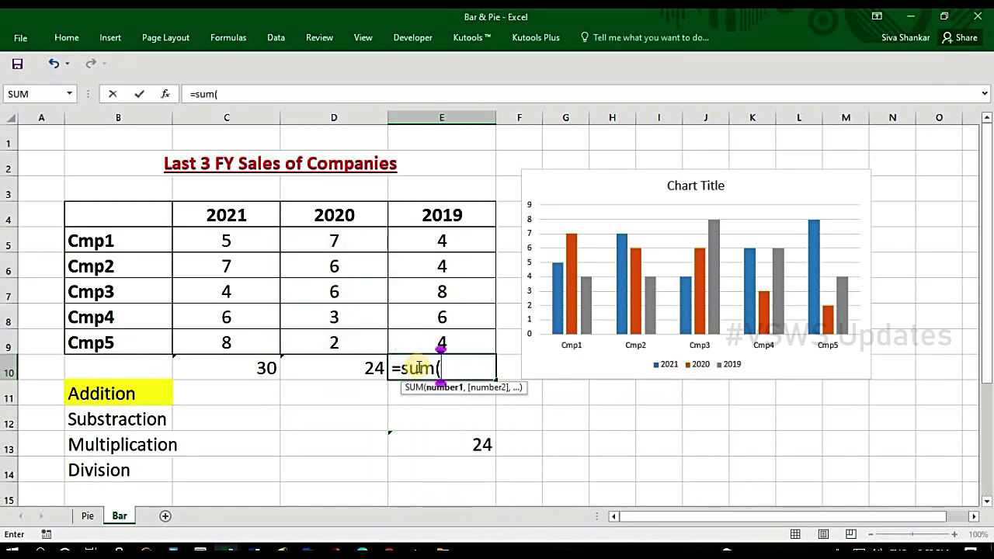
left_click_drag(463, 239, 457, 333)
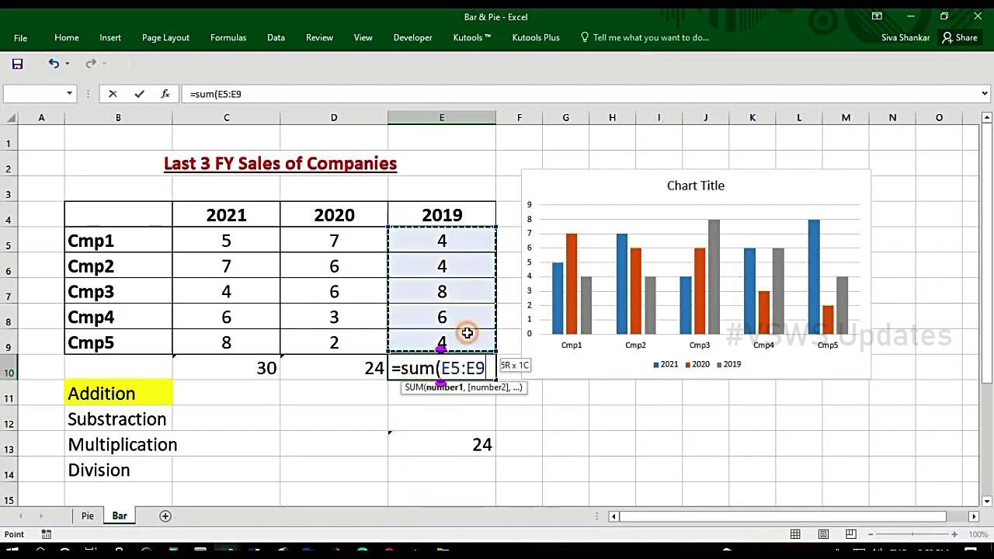
type(")")
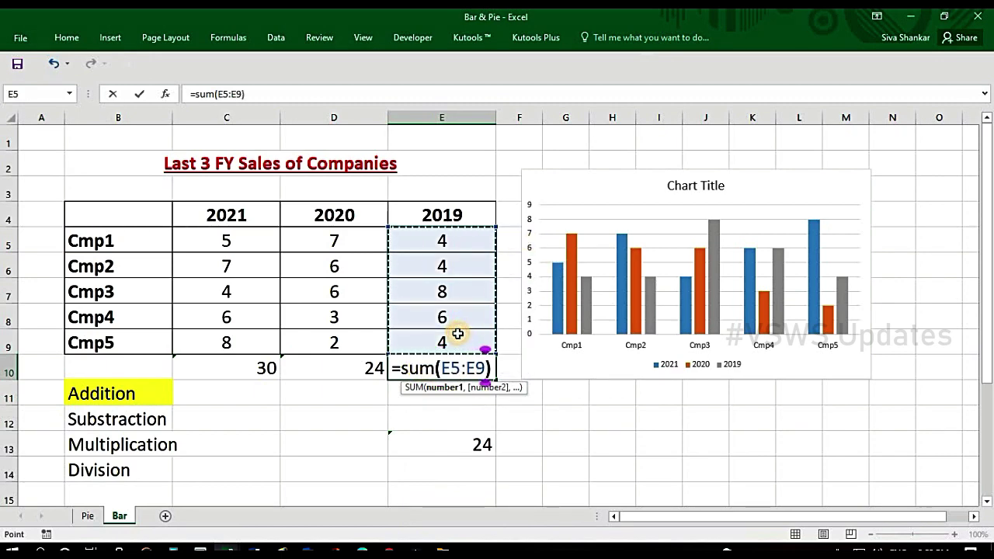
key("Return")
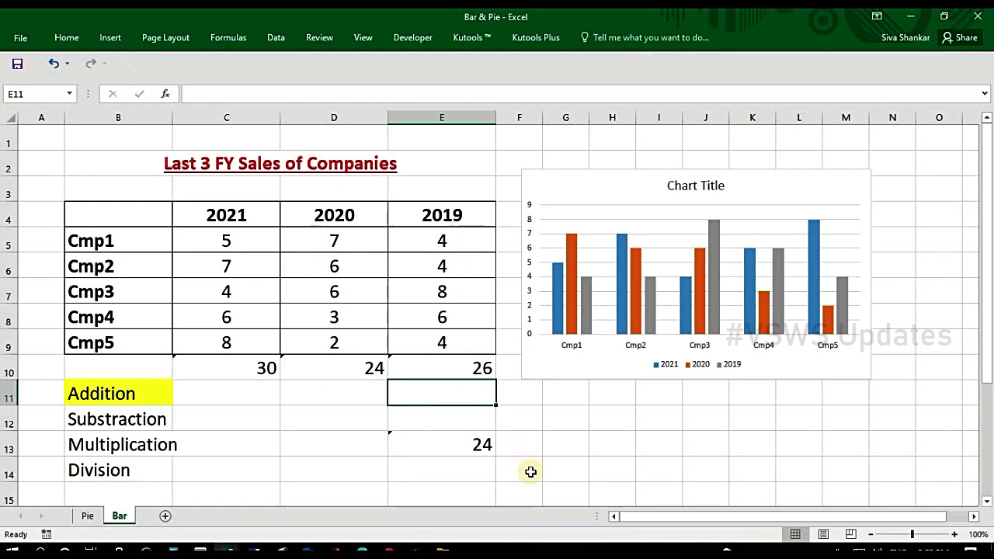
left_click(480, 449)
- Delete the stray total from E13
key("Delete")
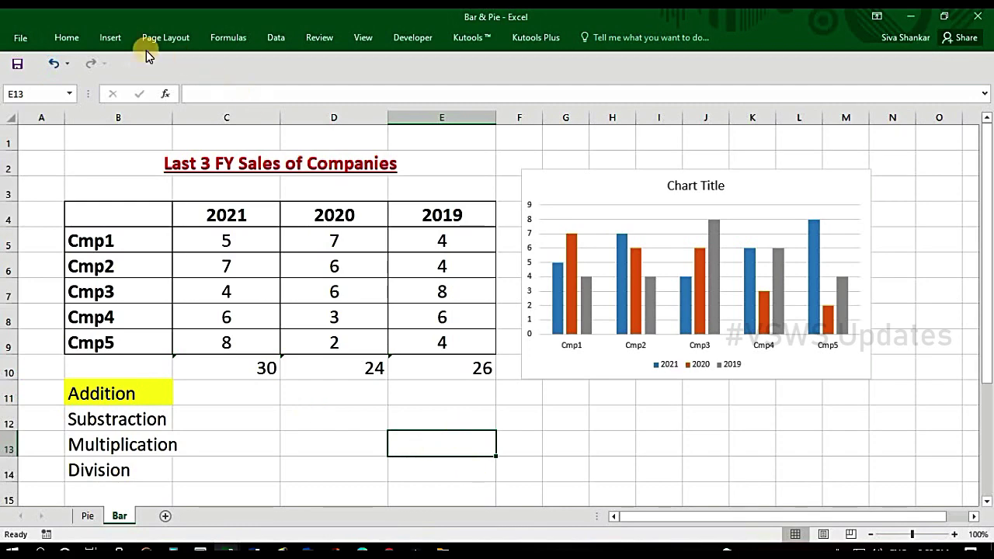
left_click(74, 38)
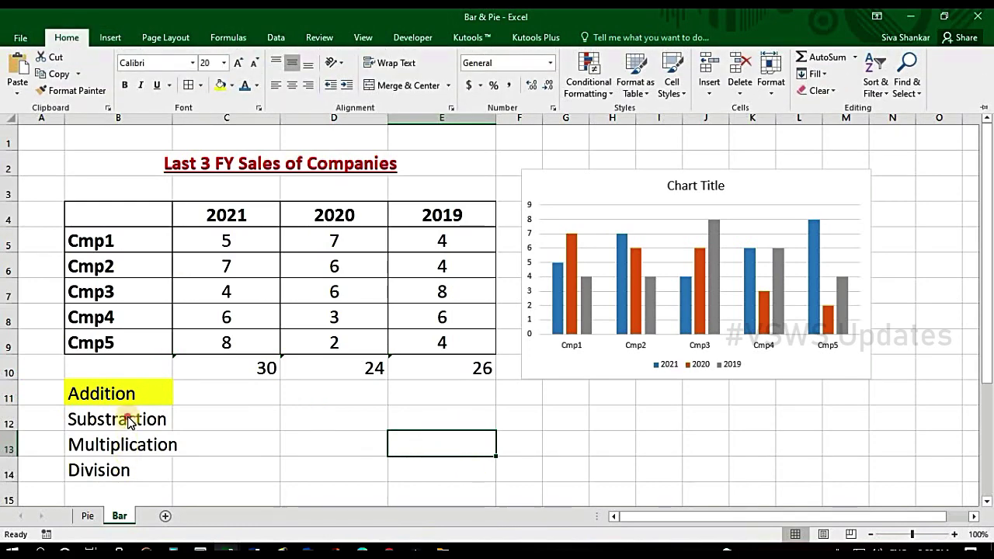
key("ctrl+F1")
- Fill the Substraction label in B12 with yellow
left_click(124, 419)
left_click(72, 38)
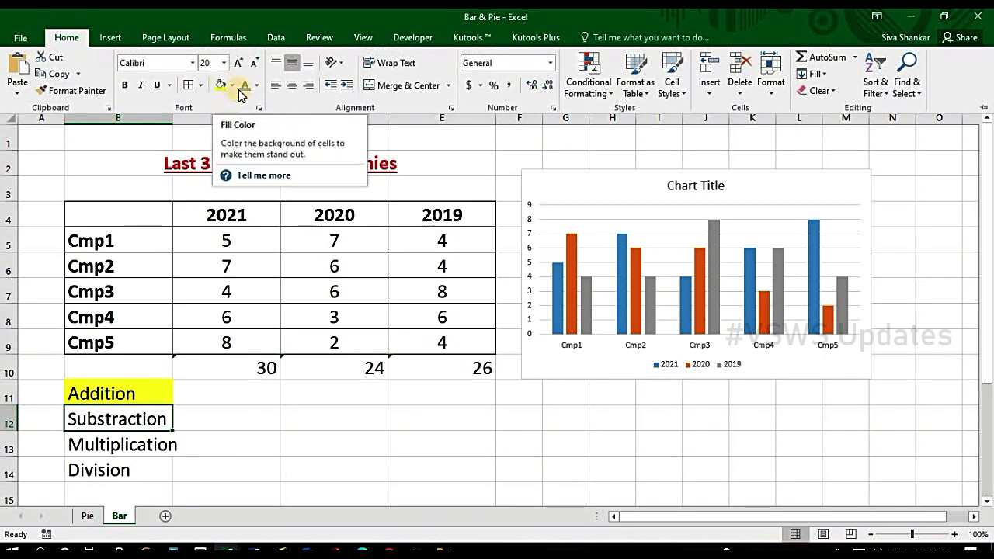
left_click(231, 85)
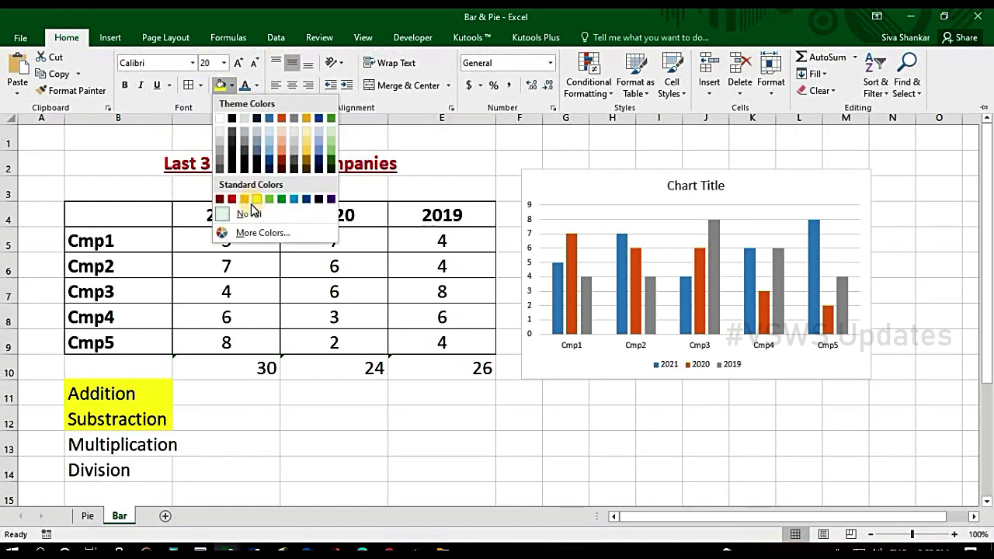
left_click(256, 200)
left_click(248, 394)
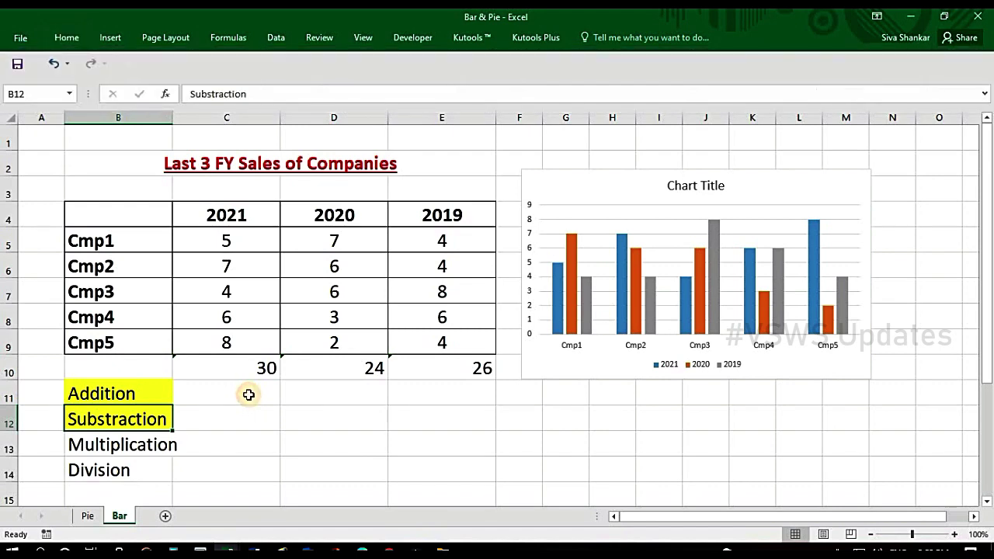
left_click(248, 393)
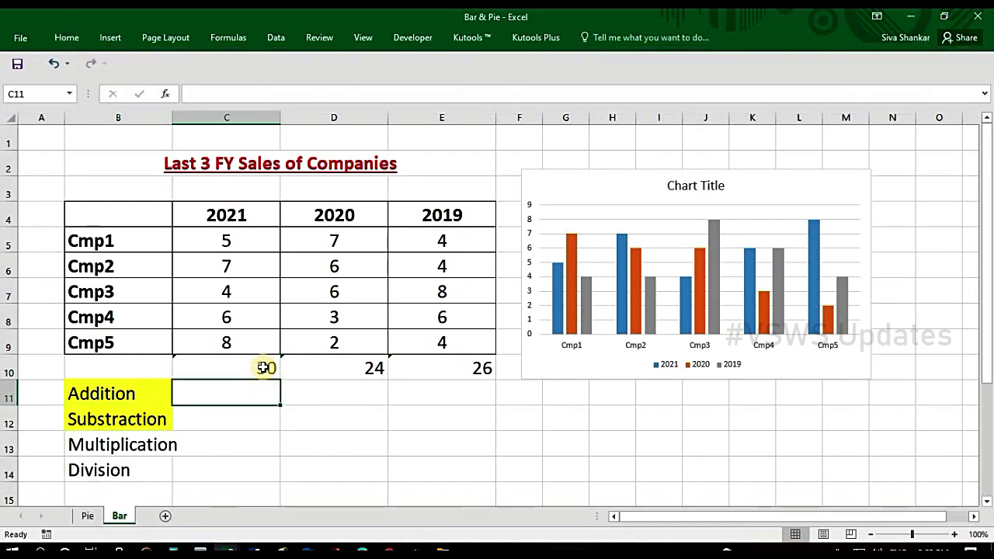
- Enter =C10-D10 in D11, subtracting the 2020 total from 2021 to show 6
left_click(264, 368)
left_click(371, 368)
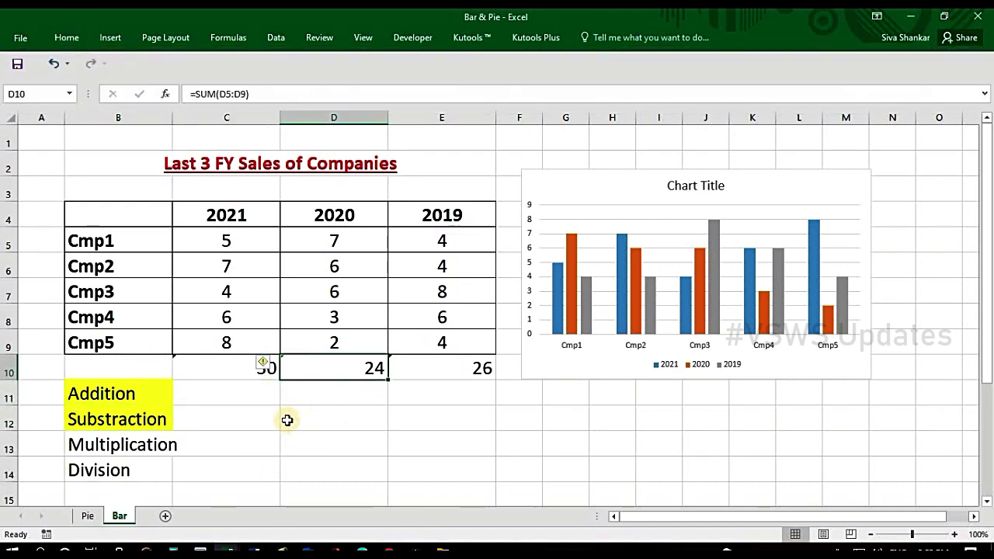
left_click(319, 394)
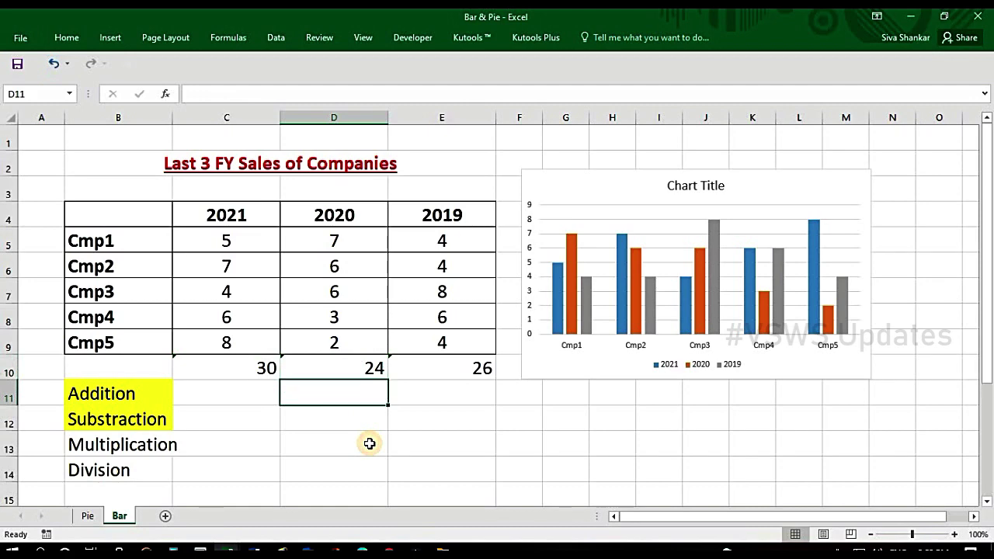
type("=")
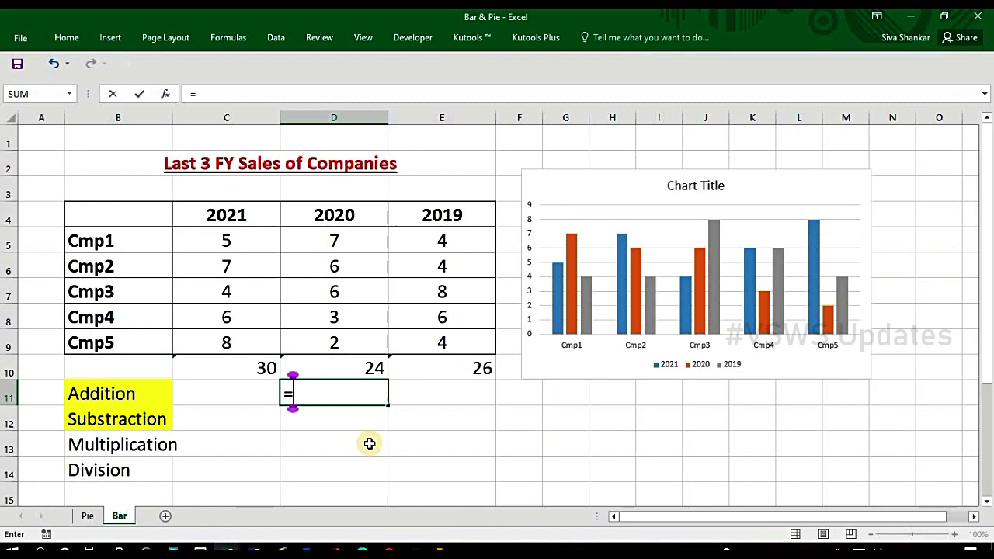
left_click(254, 366)
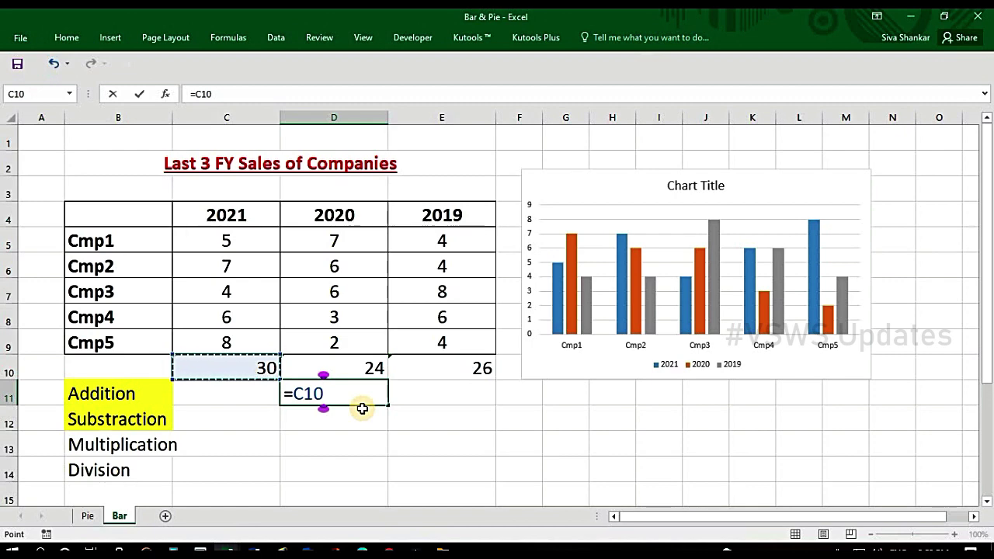
type("-")
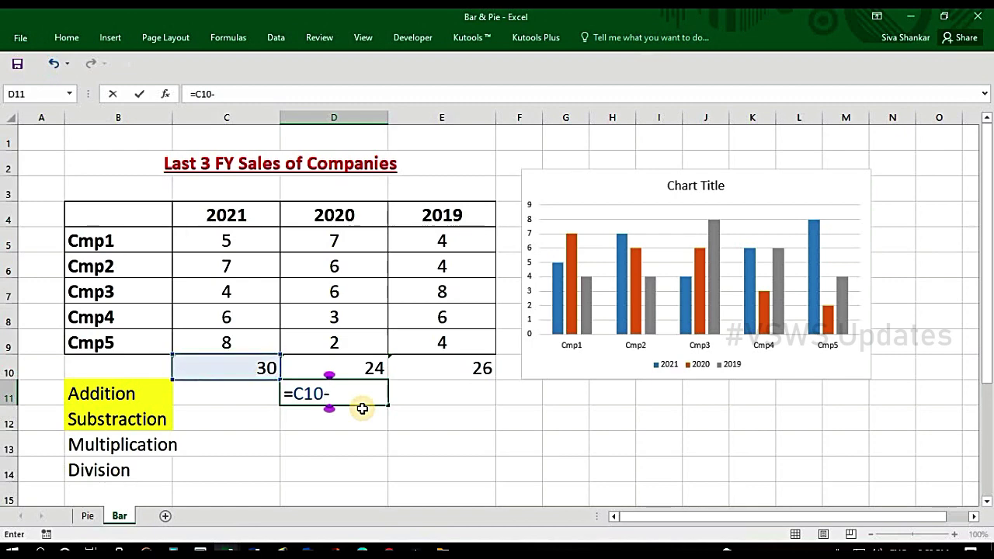
left_click(358, 369)
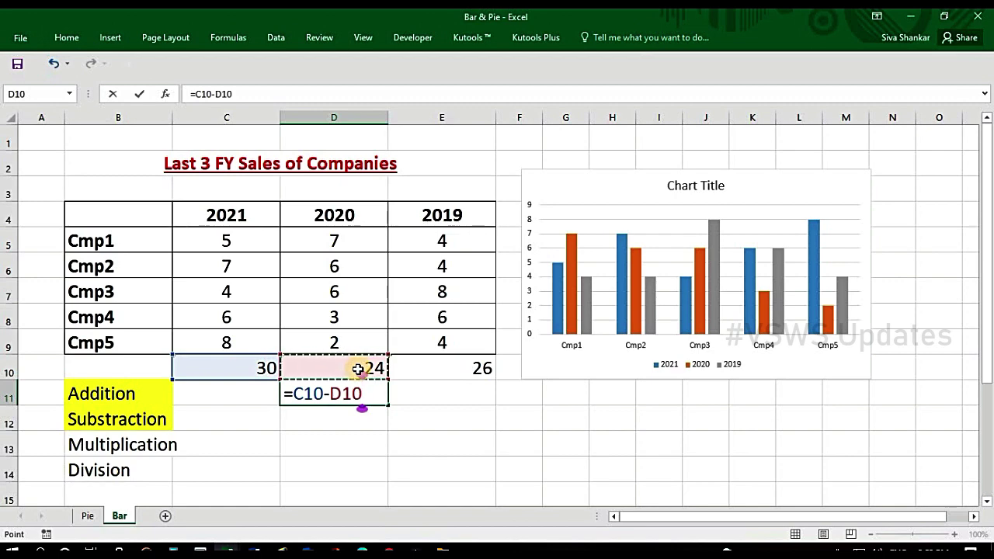
key("Return")
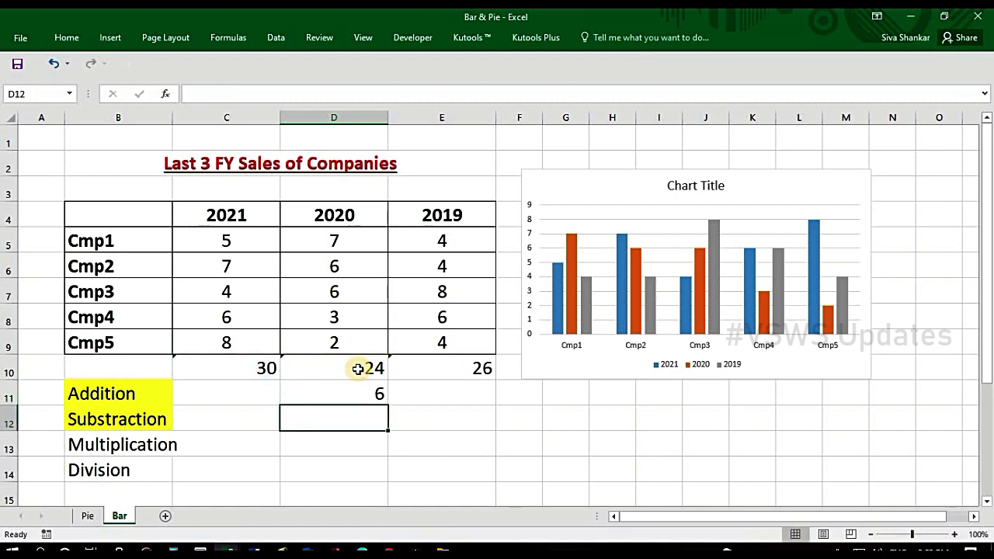
left_click(362, 397)
left_click(260, 364)
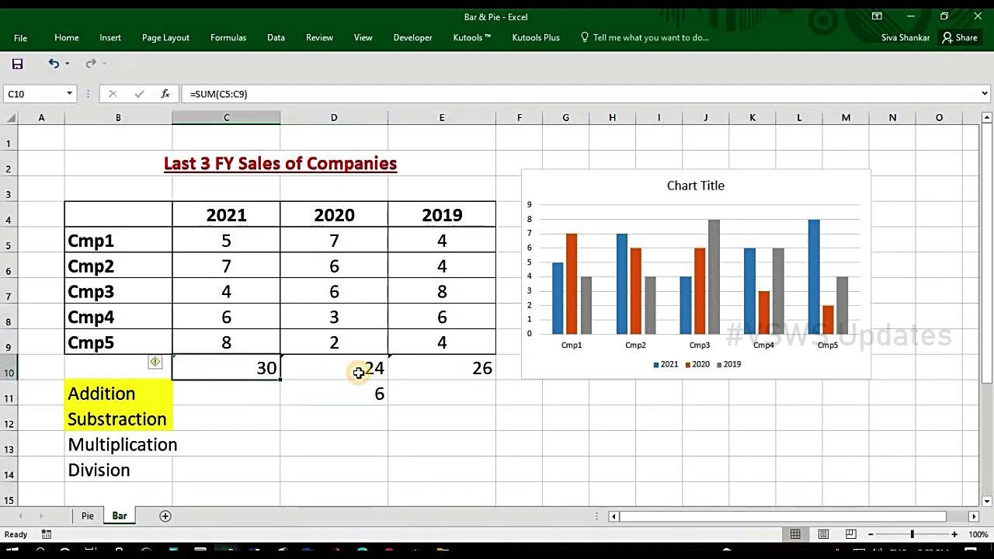
left_click(361, 372)
left_click(364, 388)
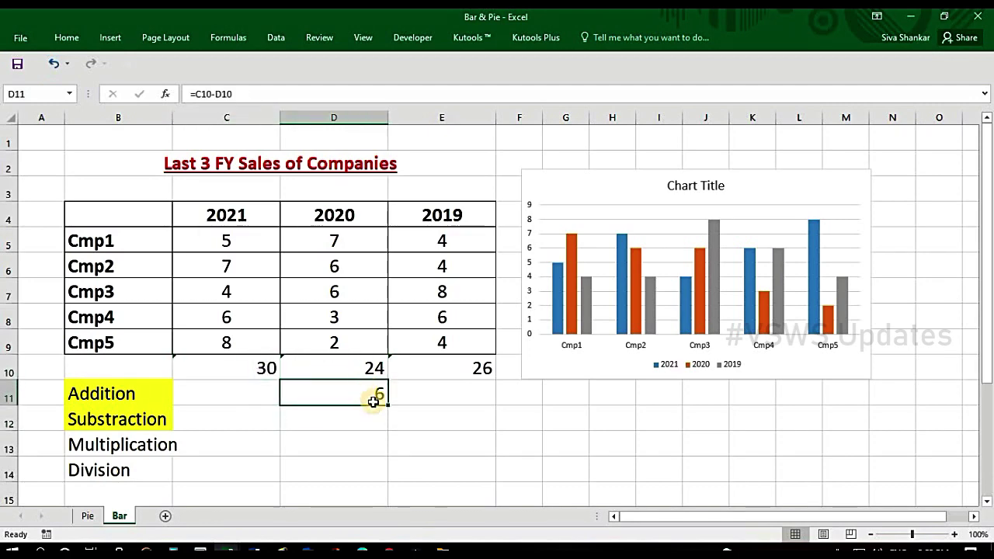
- Enter =E10-D10 in E11, subtracting the 2020 total from the 2019 total
left_click(414, 397)
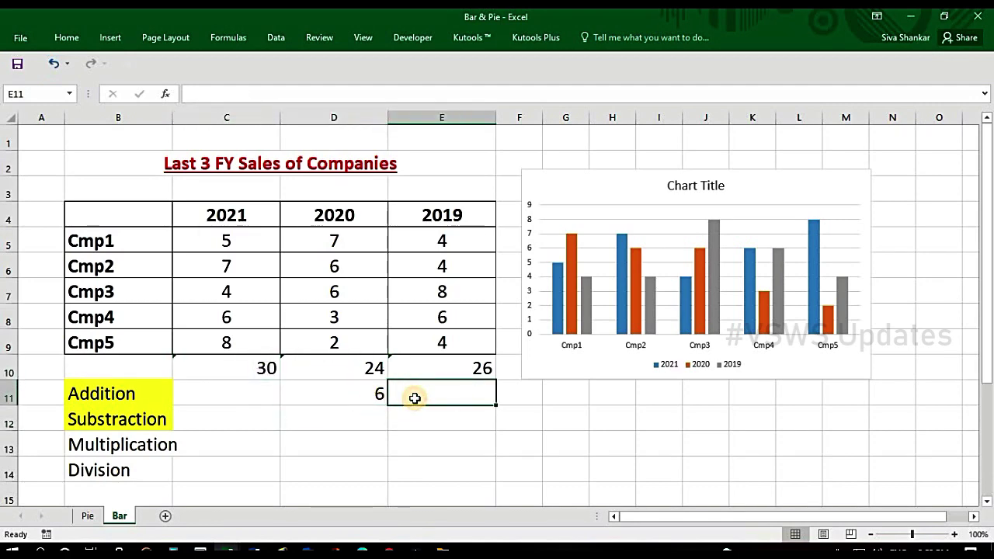
type("=")
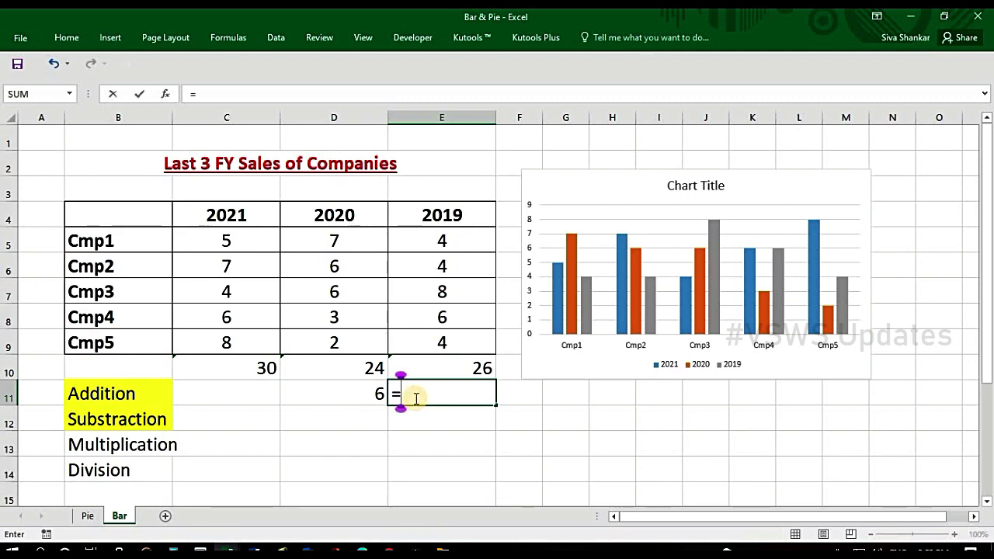
left_click(477, 363)
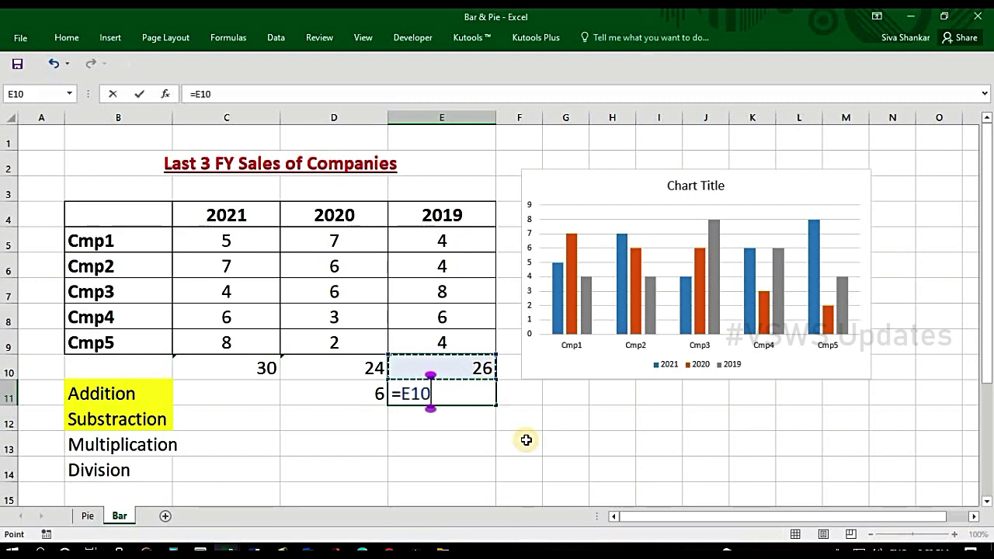
type("-")
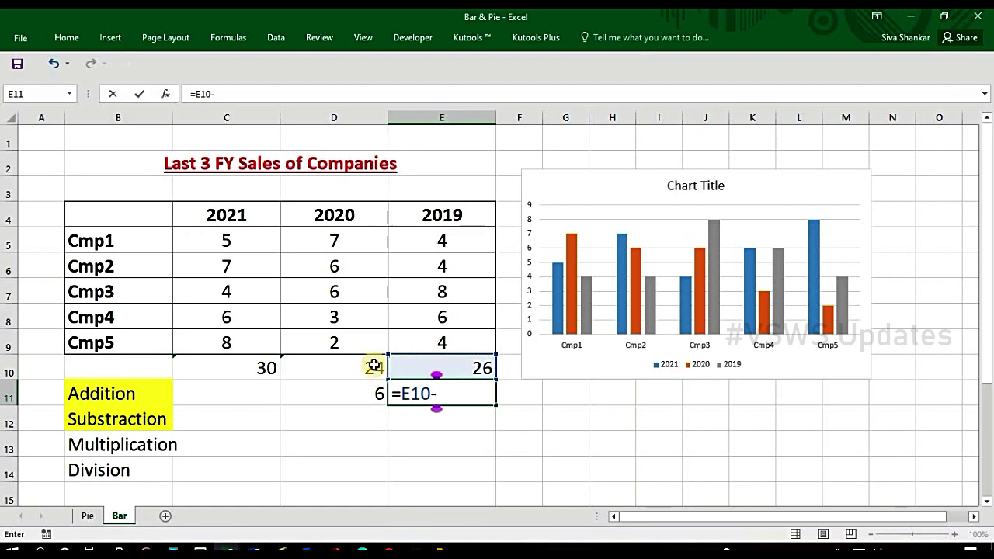
left_click(373, 366)
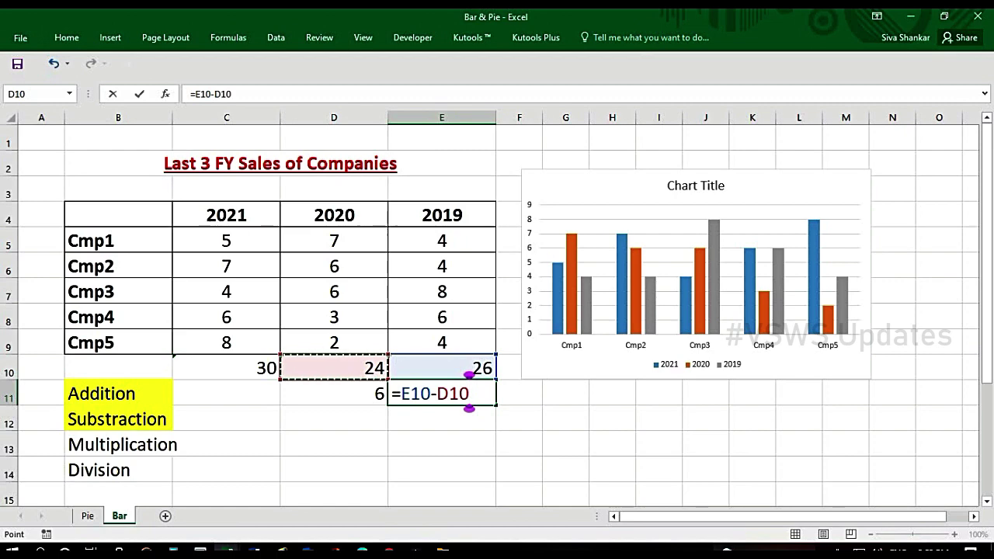
key("Return")
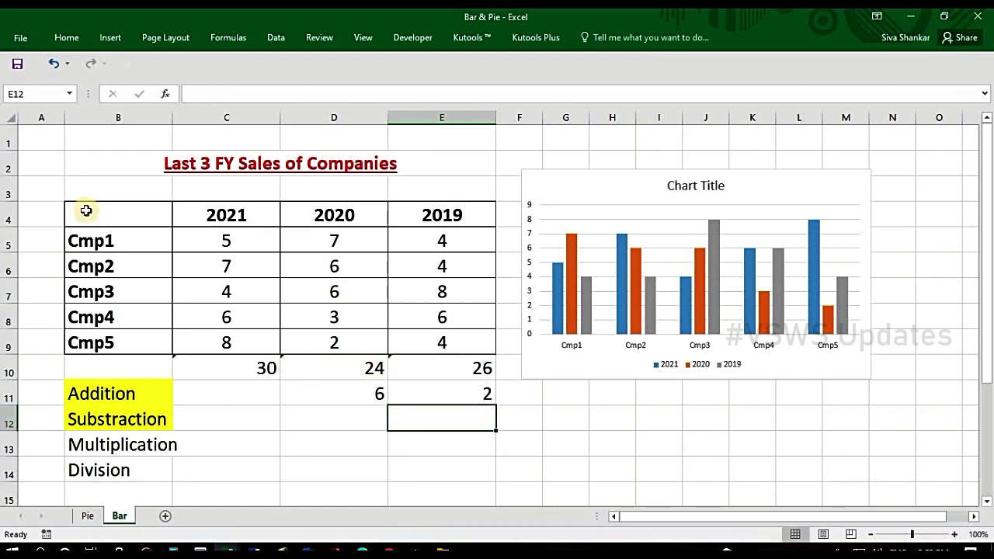
left_click(435, 395)
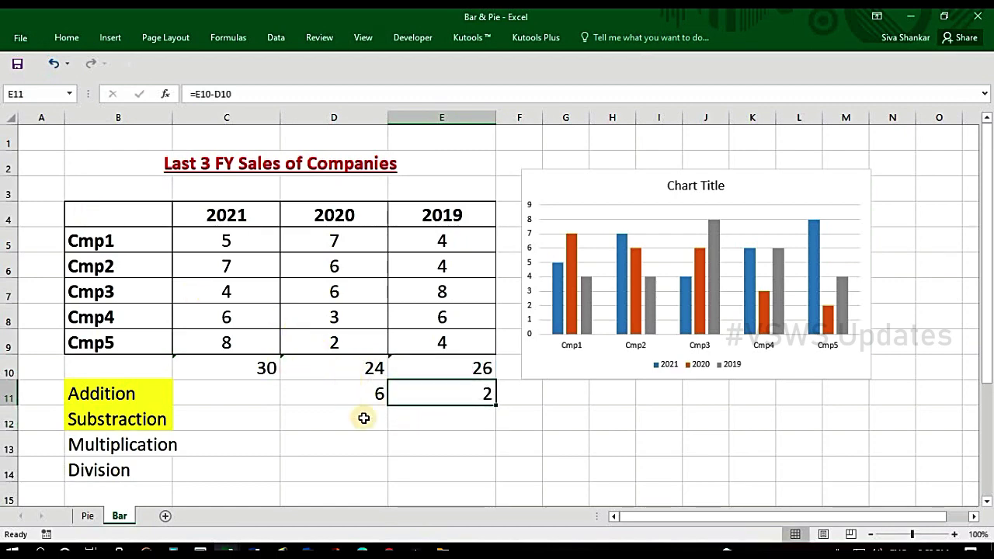
- Enter =D10-E10 in D12, subtracting the 2019 total from the 2020 total
left_click(331, 423)
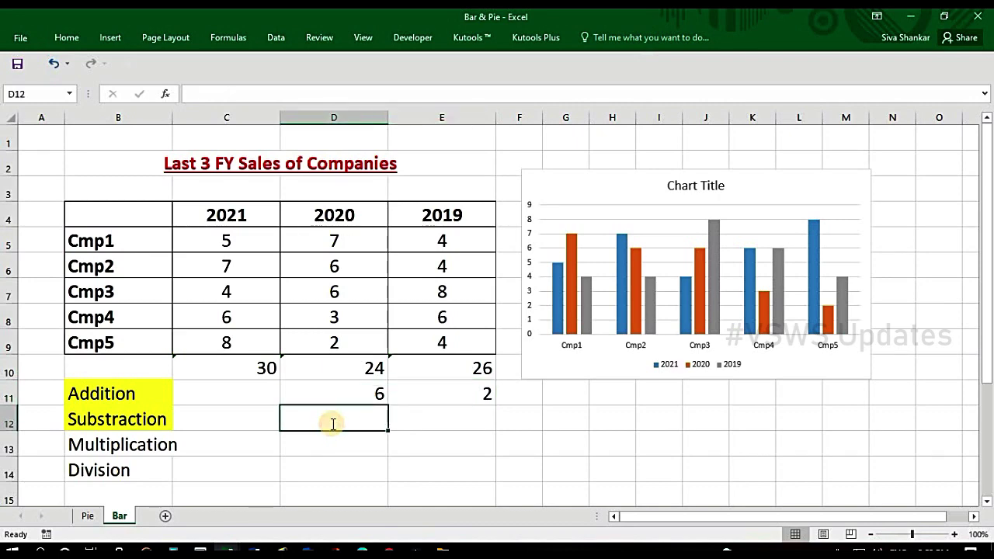
type("=")
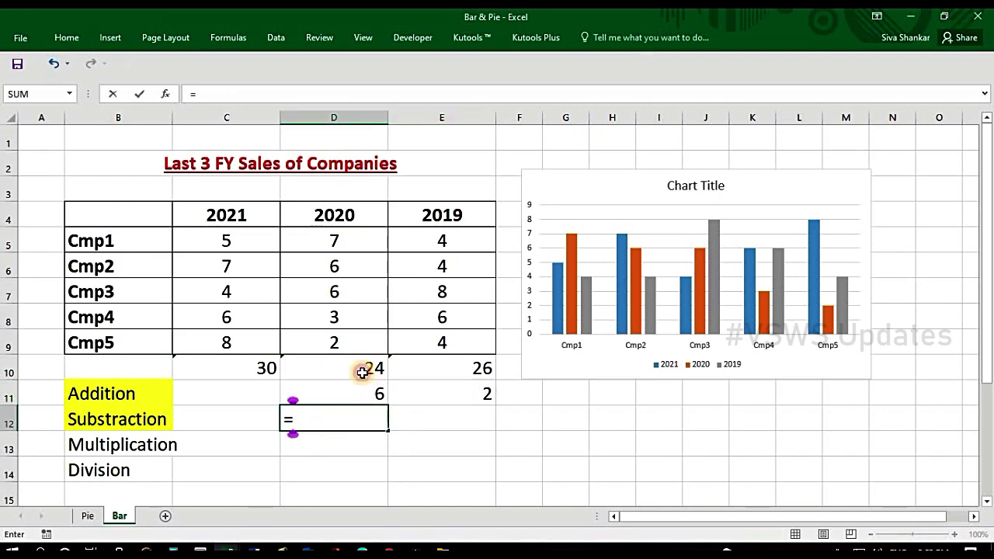
left_click(361, 369)
type("-")
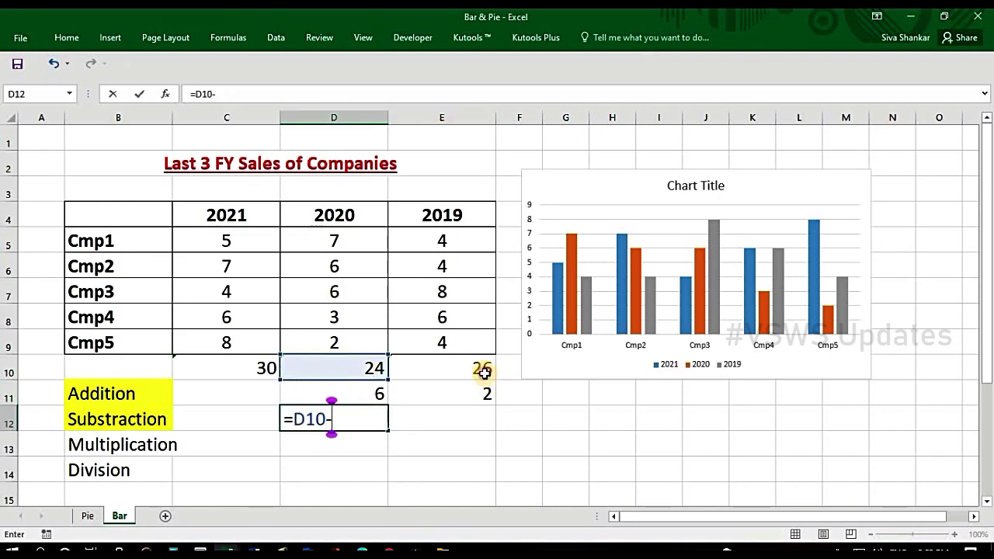
left_click(481, 371)
key("Return")
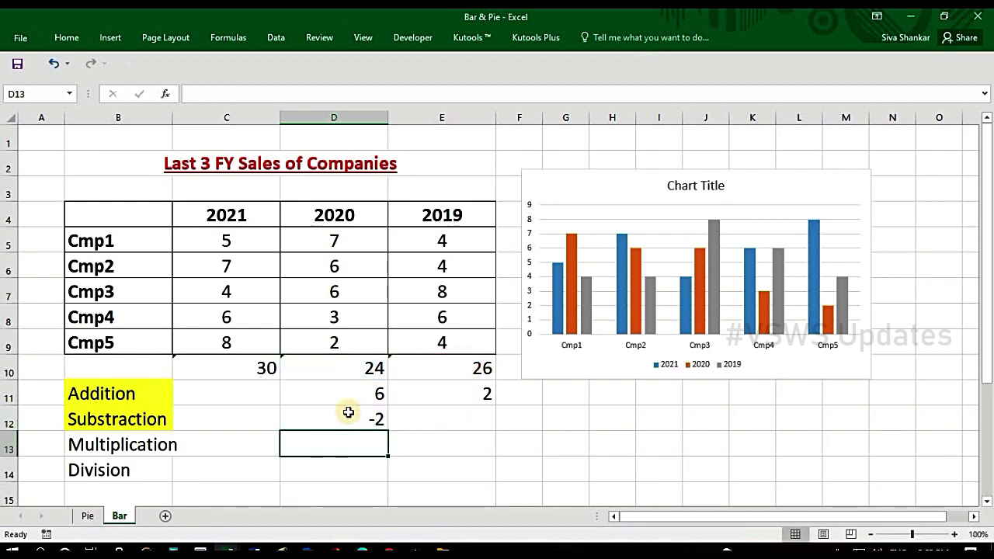
left_click(384, 423)
left_click_drag(408, 410, 322, 384)
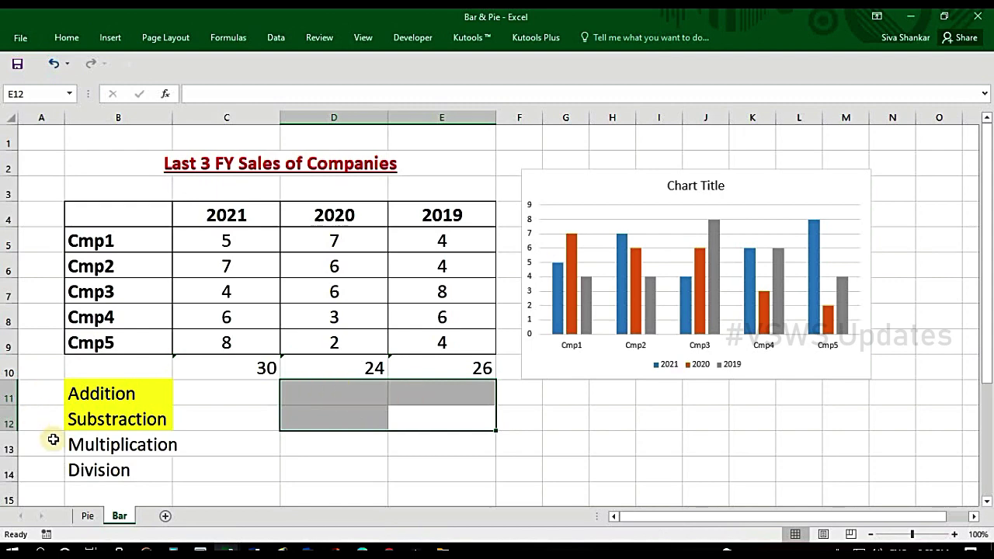
- Give the Multiplication label in B13 the same yellow fill
left_click(92, 450)
key("F4")
key("Return")
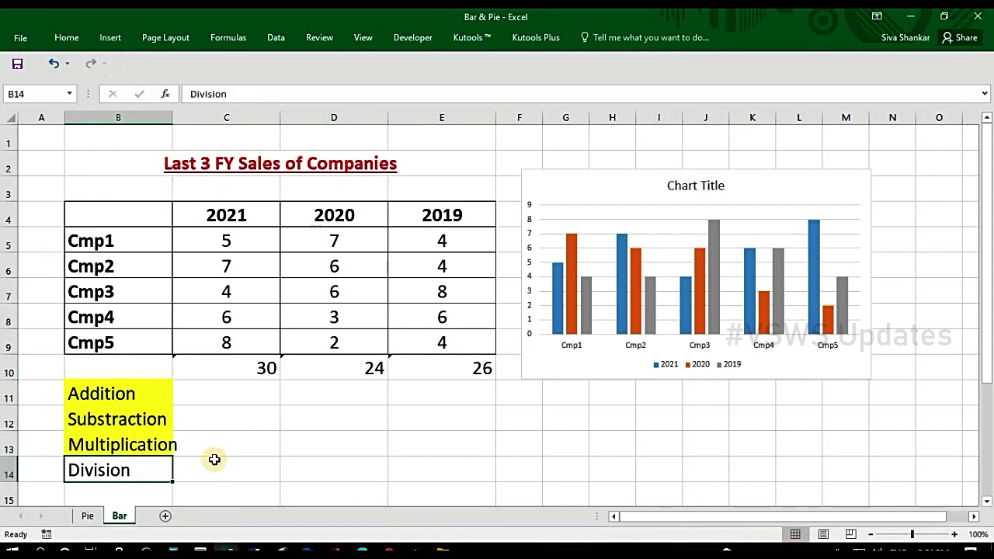
left_click(250, 442)
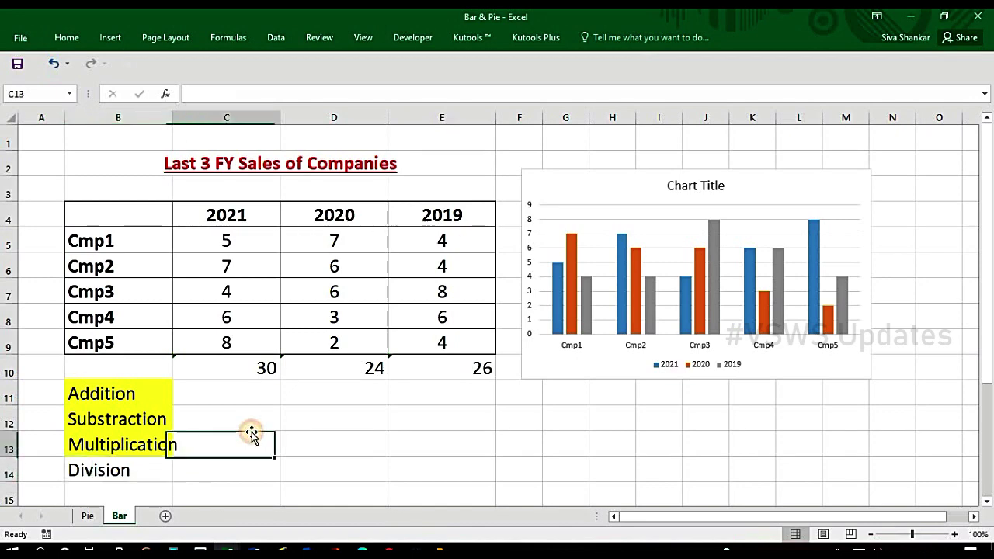
left_click(139, 444)
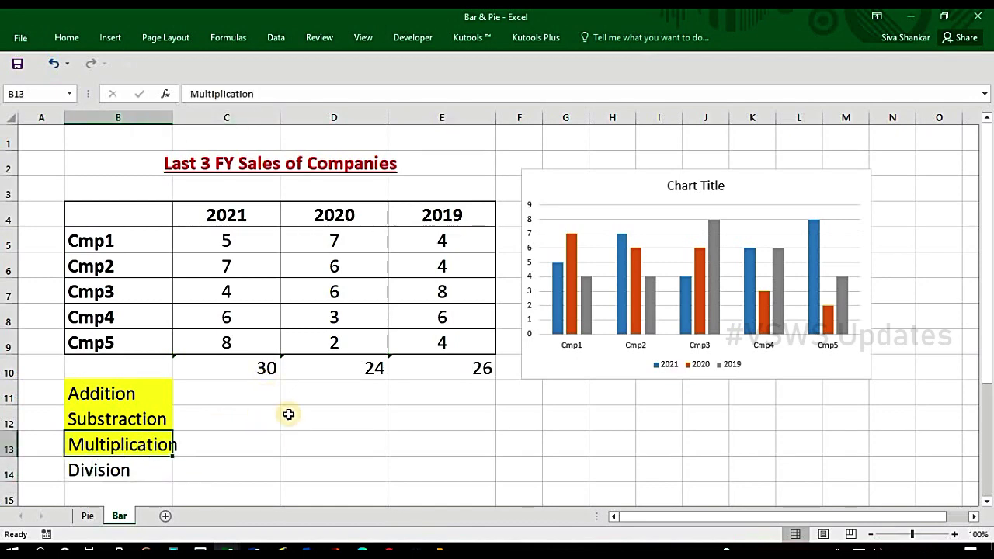
- Check the Cmp4 and Cmp5 2021 values and select C12 beside Substraction
left_click(228, 336)
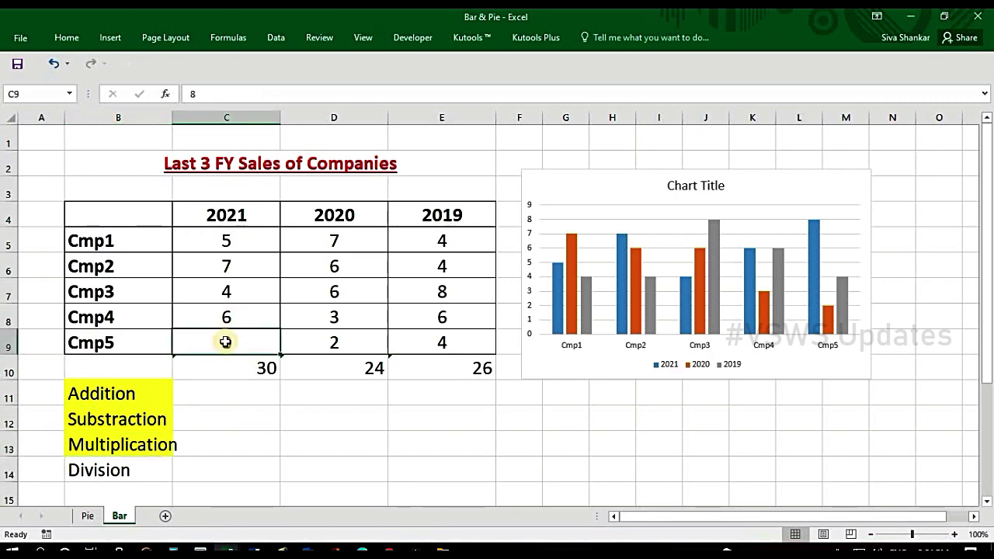
left_click(231, 317)
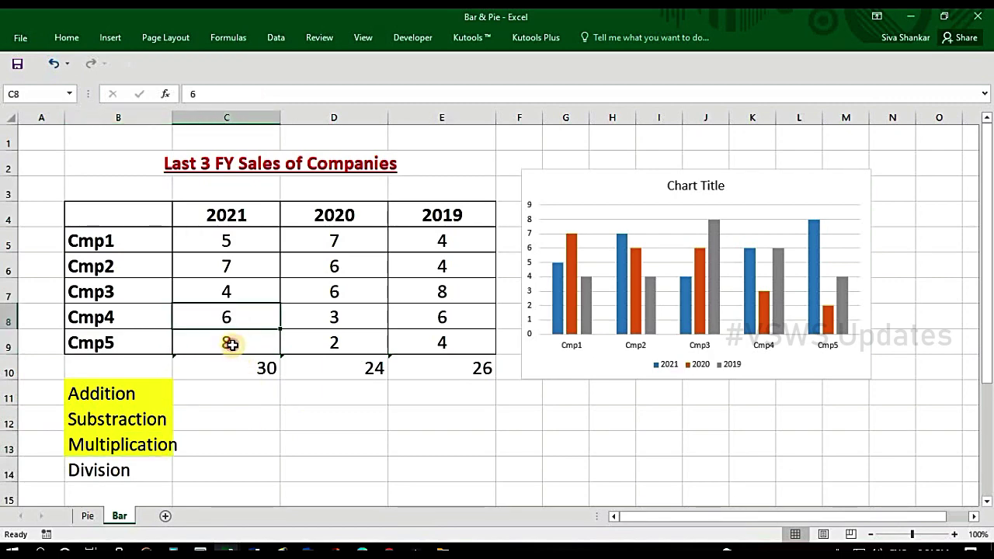
left_click(230, 339)
left_click(235, 312)
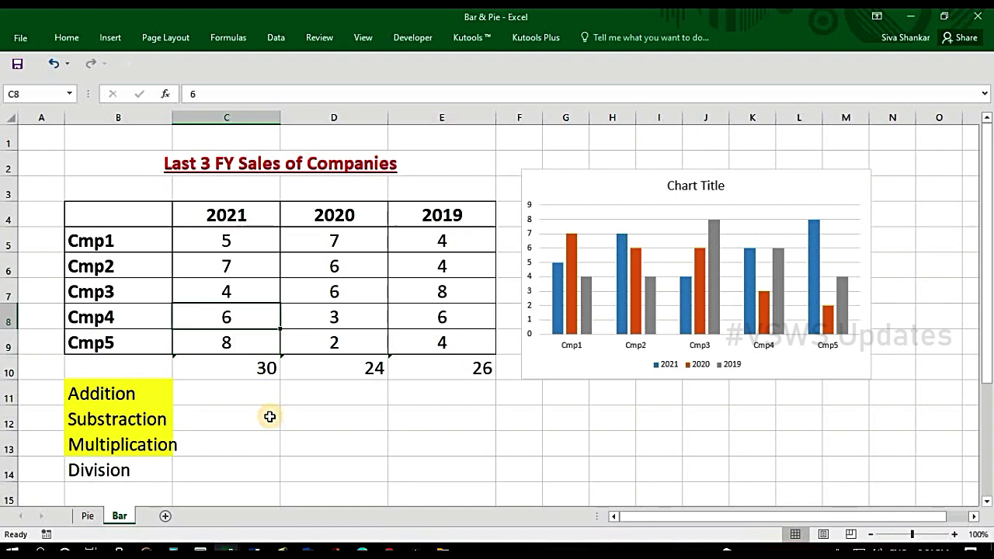
left_click(270, 417)
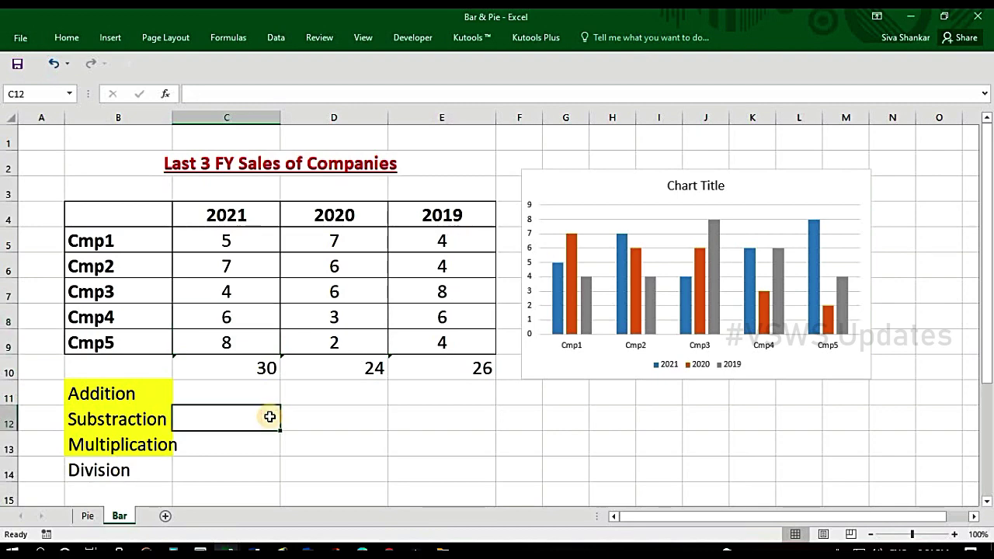
- Enter =C9*C8 in C12, multiplying the Cmp5 and Cmp4 2021 values to show 48
type("=")
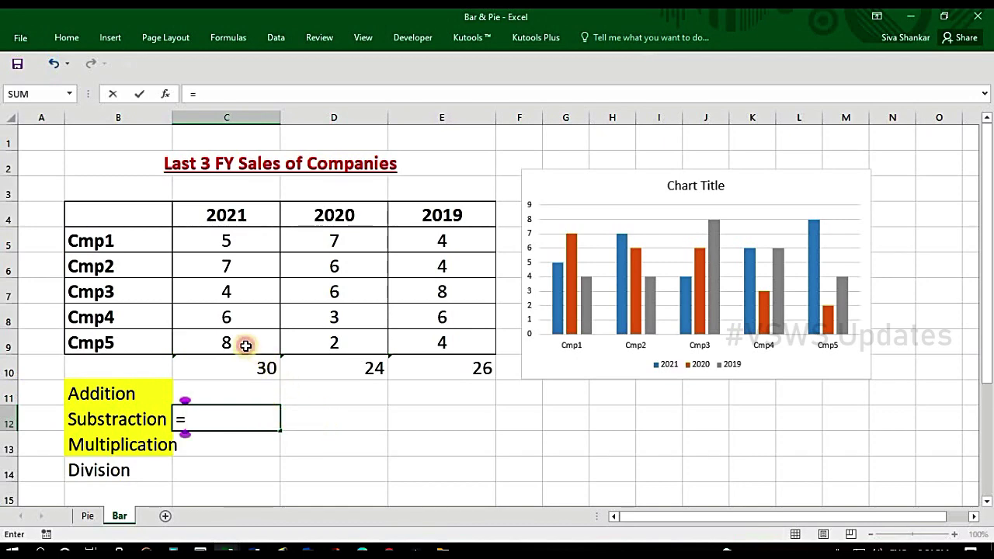
left_click(245, 345)
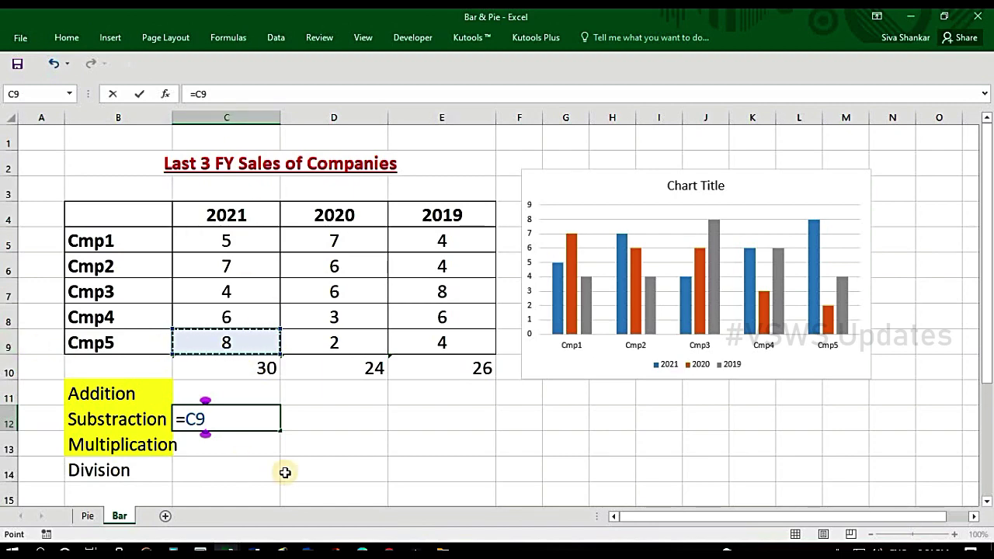
type("*")
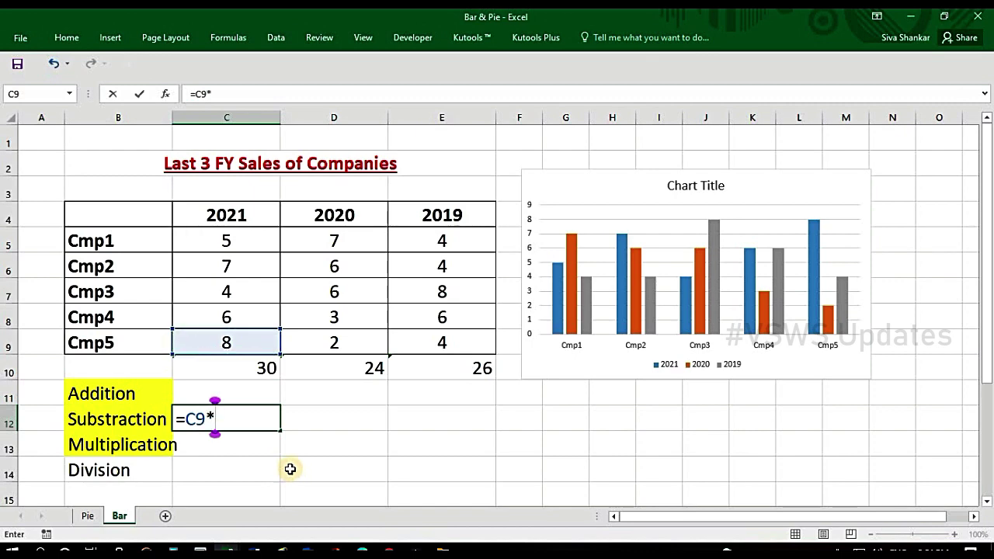
left_click(224, 318)
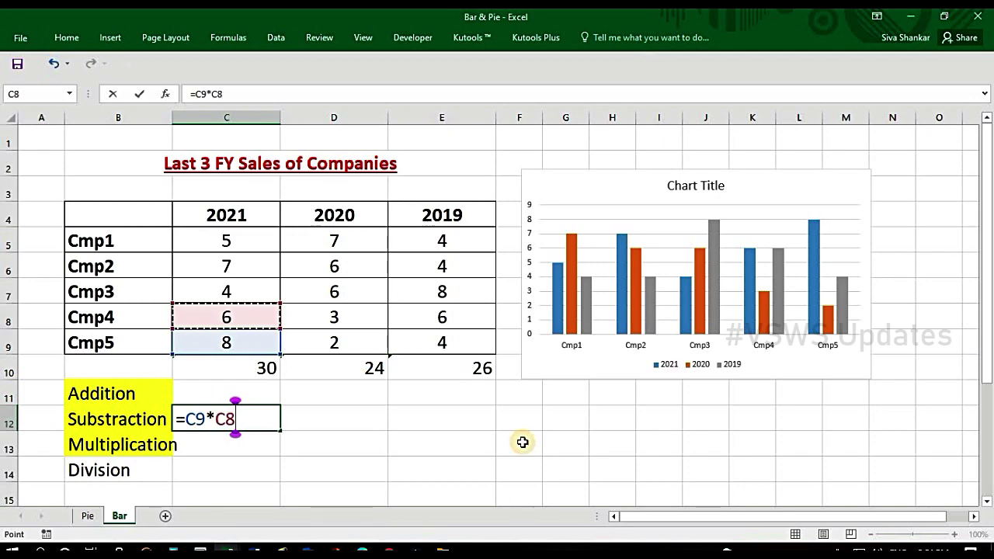
key("Return")
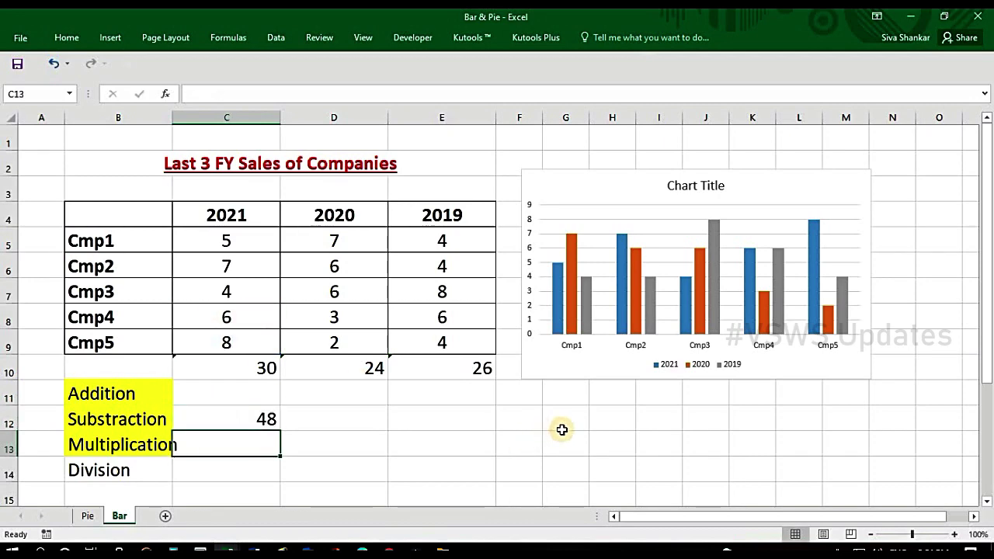
- Enter =C5*C6 in D12 to show 35, then select C12:E12
left_click(364, 420)
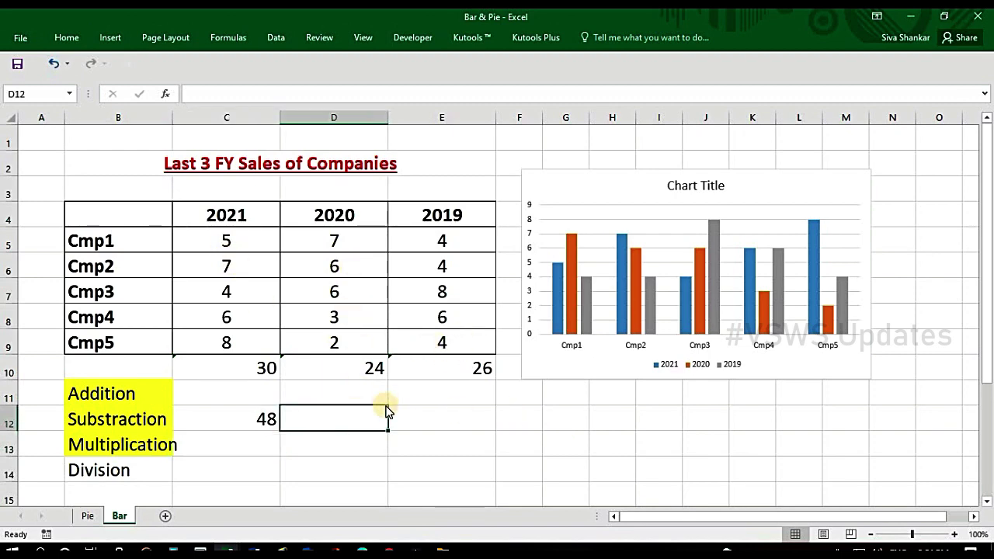
type("=")
left_click(203, 245)
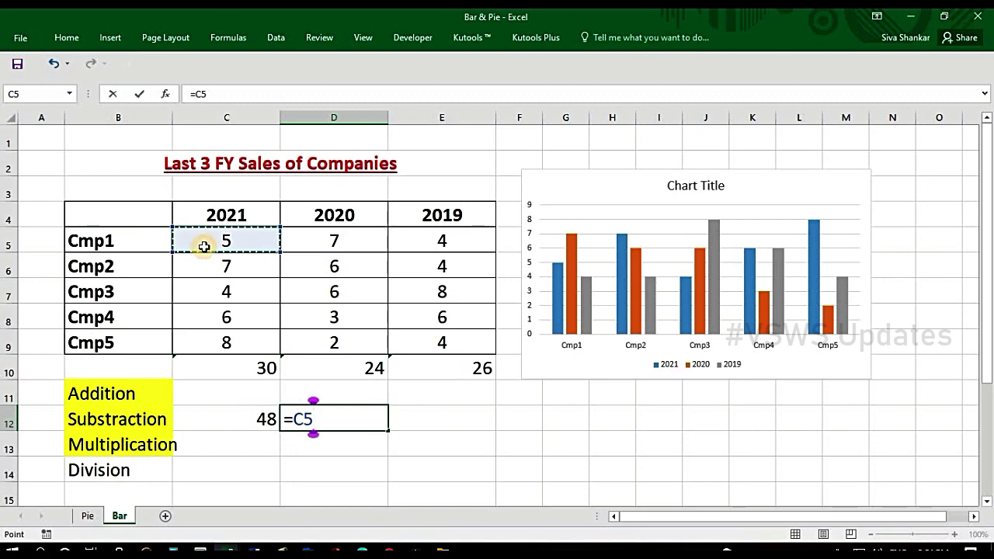
type("*")
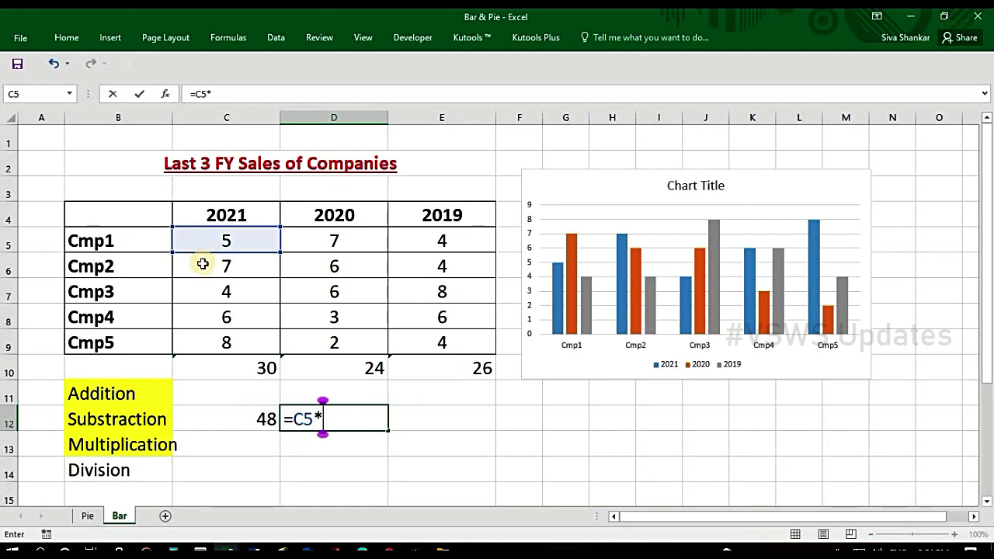
left_click(203, 265)
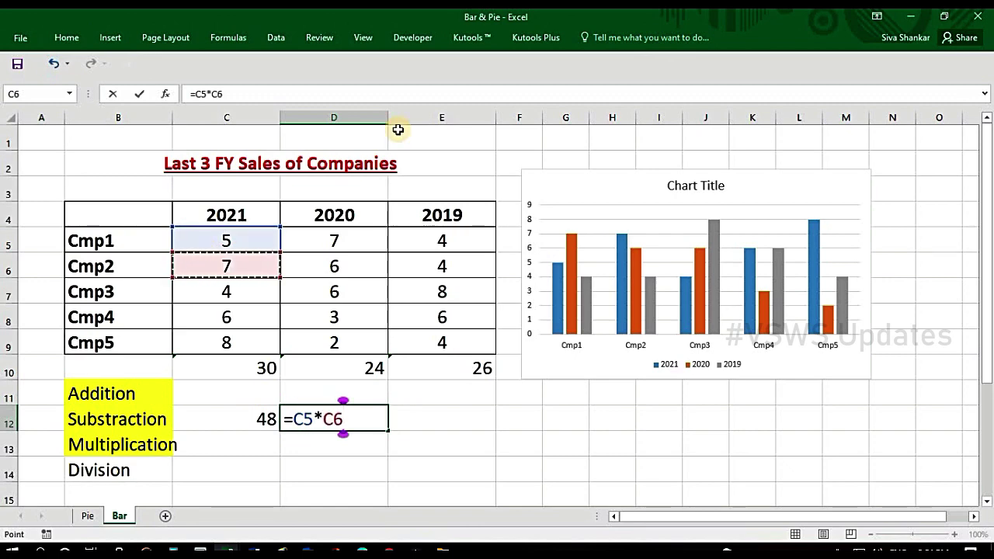
key("Return")
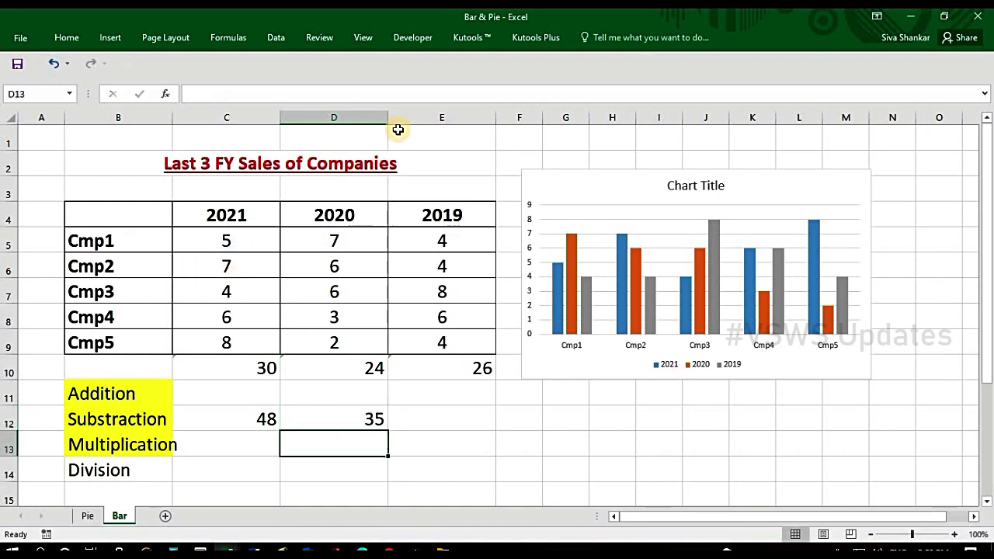
left_click(376, 417)
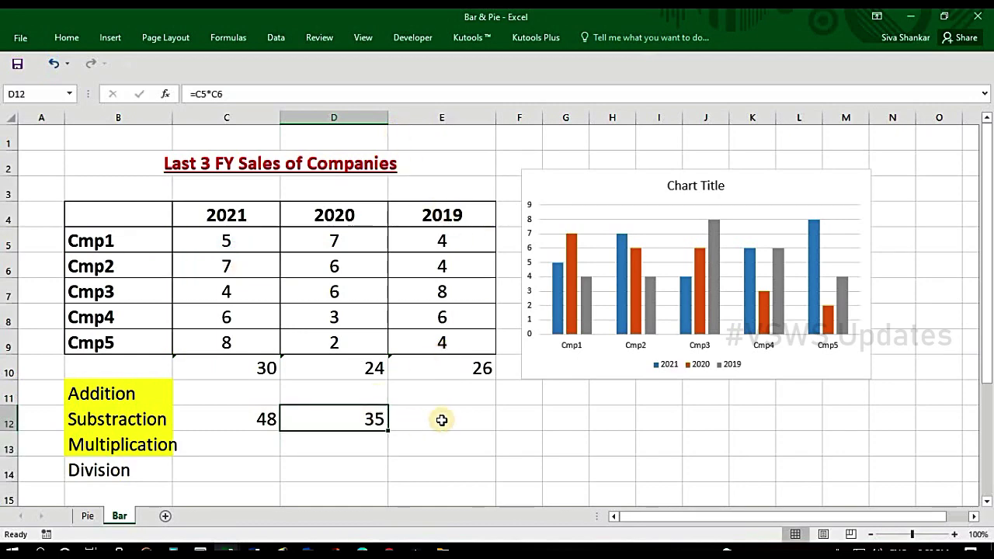
left_click_drag(441, 420, 292, 425)
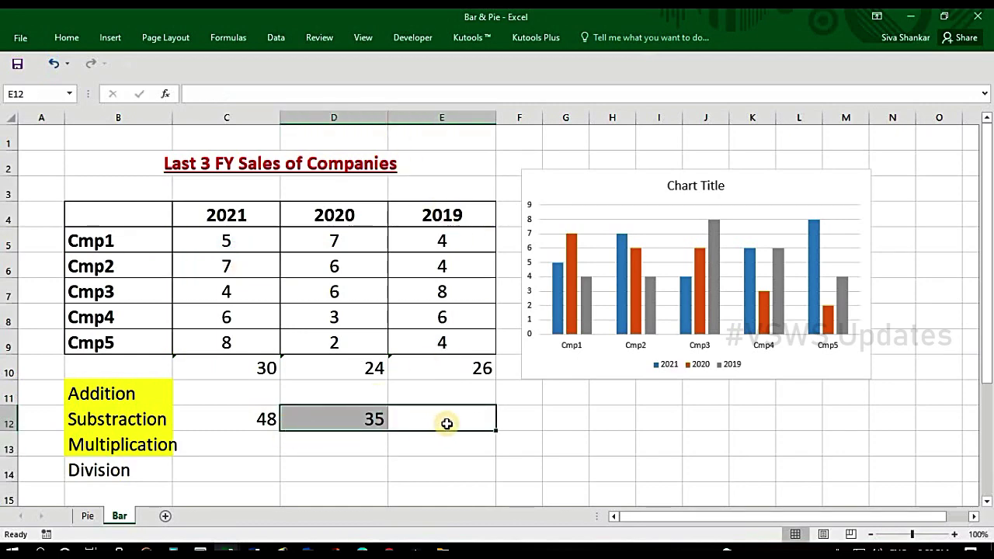
left_click_drag(446, 423, 271, 425)
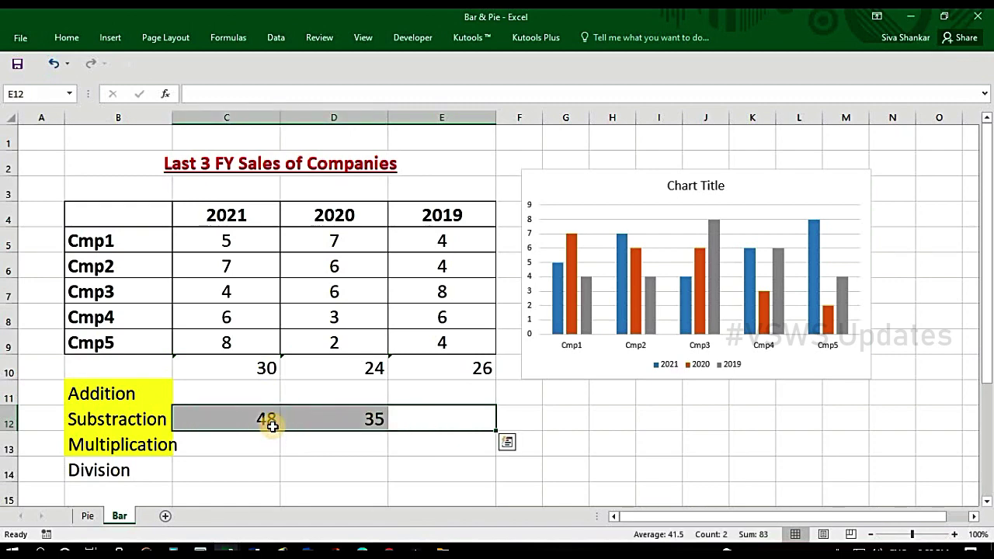
- Clear the products from row 12 and fill the Division label in B14 yellow
key("Delete")
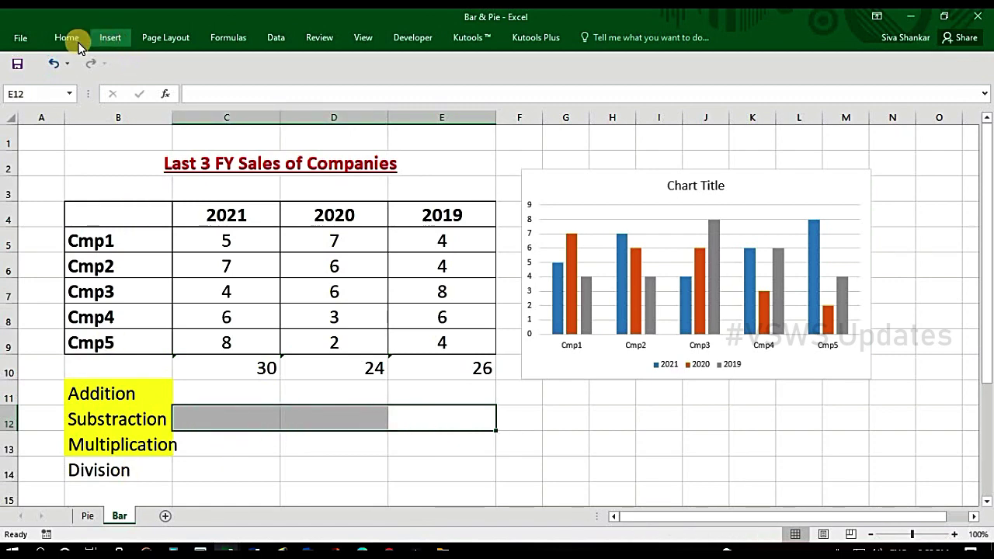
left_click(109, 38)
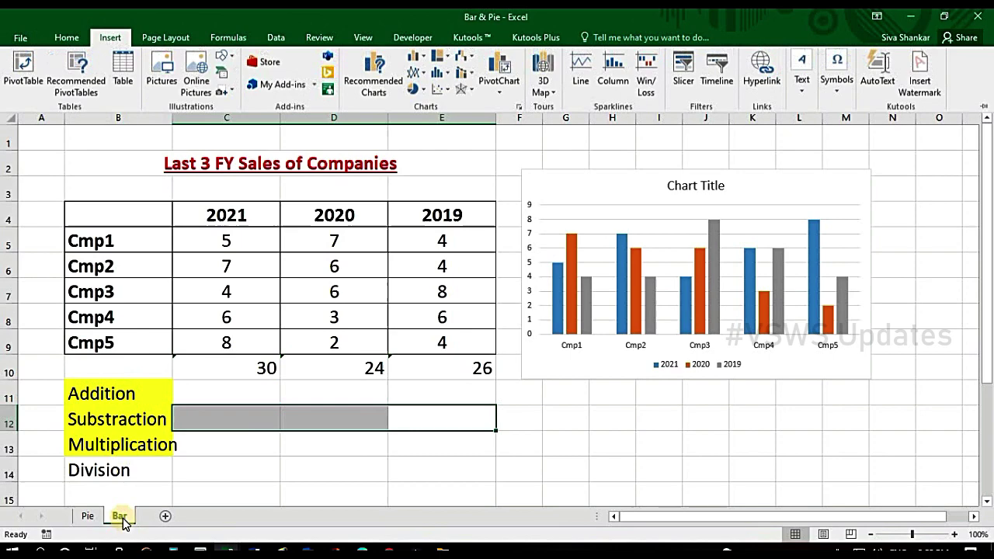
left_click(116, 469)
left_click(116, 469)
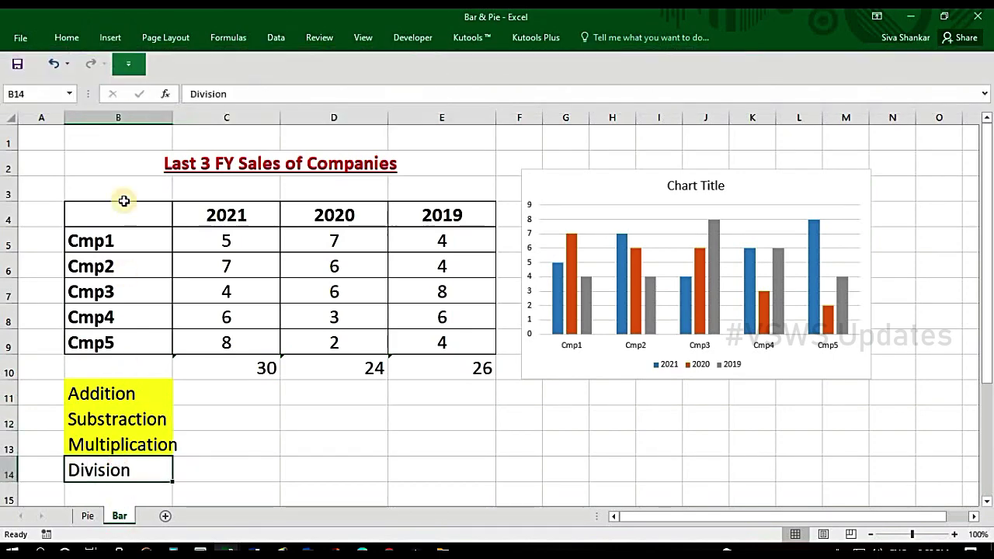
left_click(110, 37)
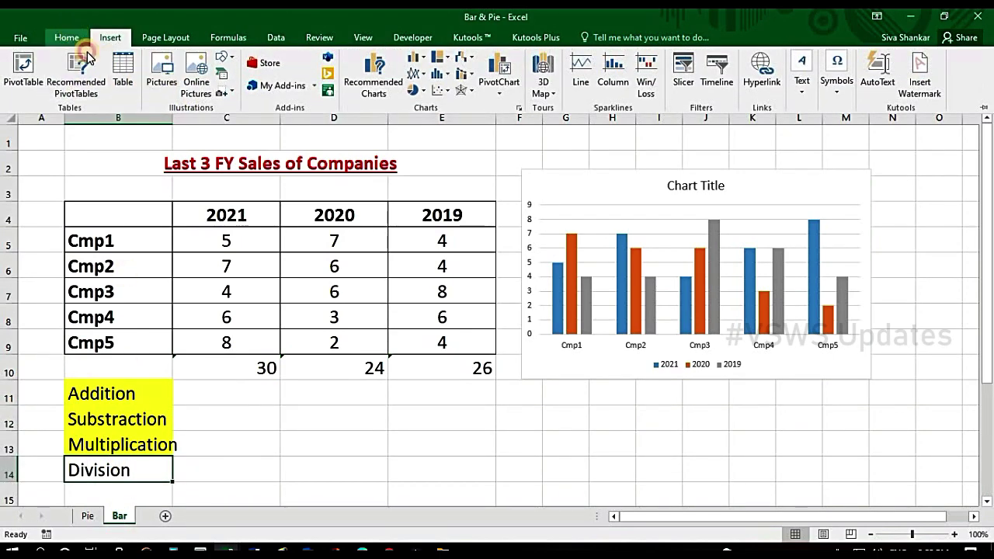
left_click(67, 37)
left_click(220, 84)
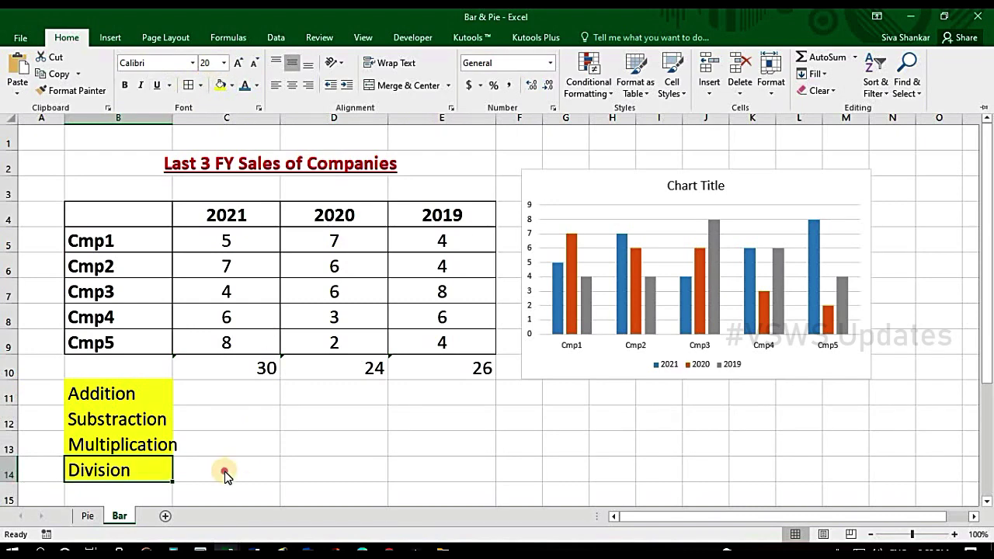
left_click(224, 475)
- Enter =C9/C7 in C12, dividing the Cmp5 by the Cmp3 2021 value to show 2
left_click(242, 439)
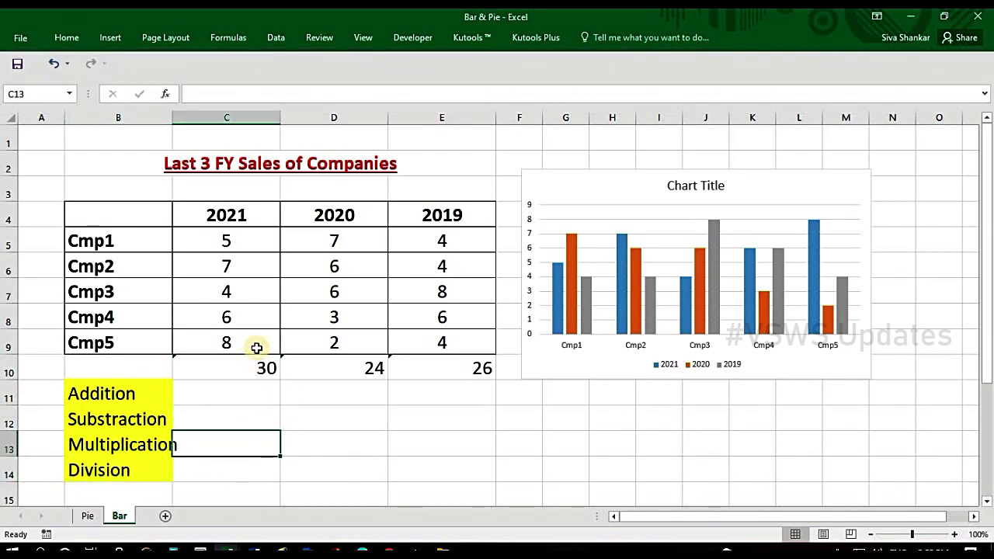
left_click(244, 291)
left_click(233, 342)
left_click(244, 294)
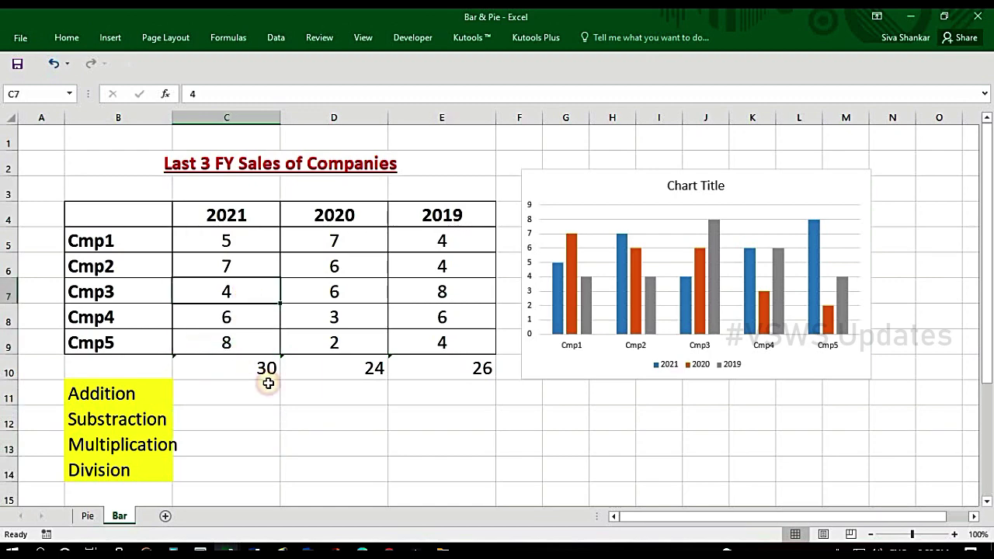
left_click(253, 426)
type("=")
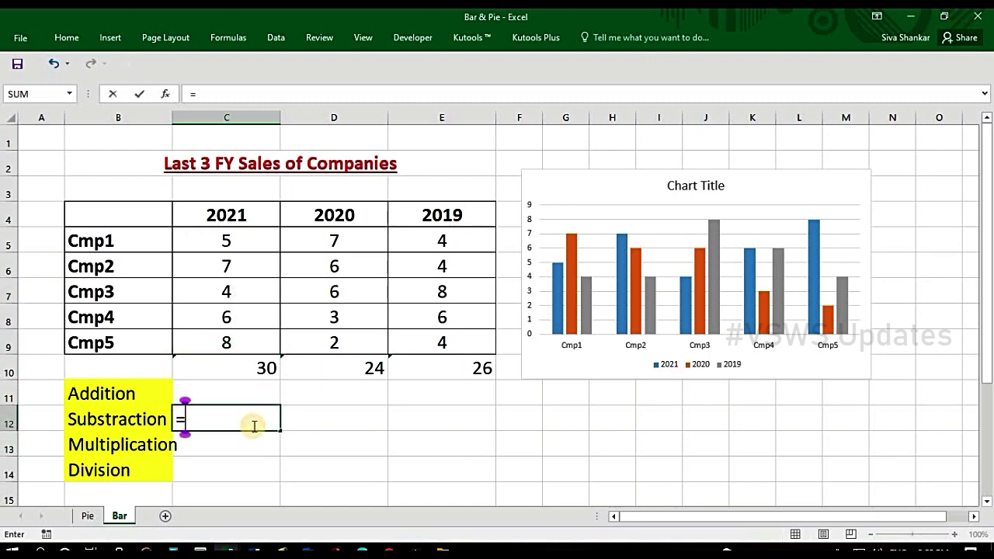
left_click(233, 342)
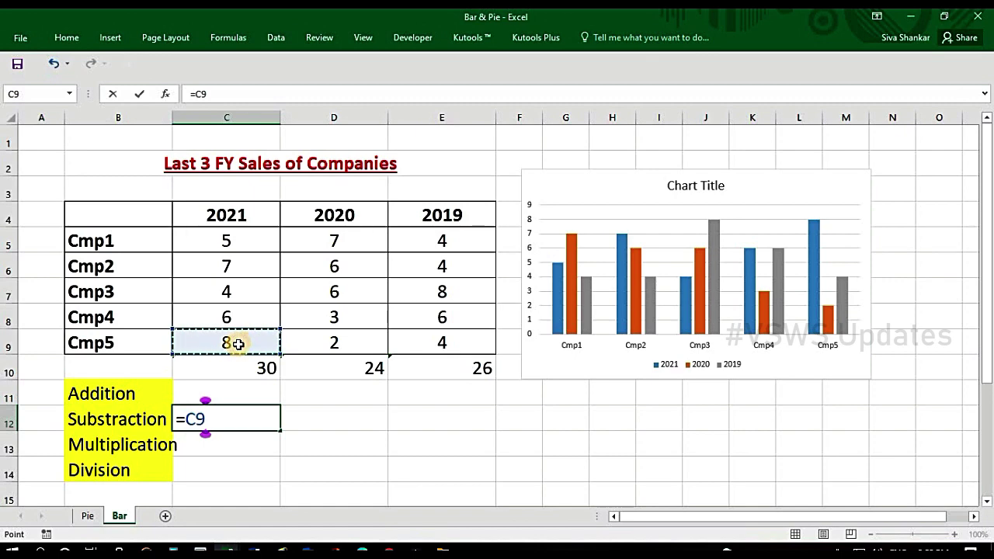
type("/")
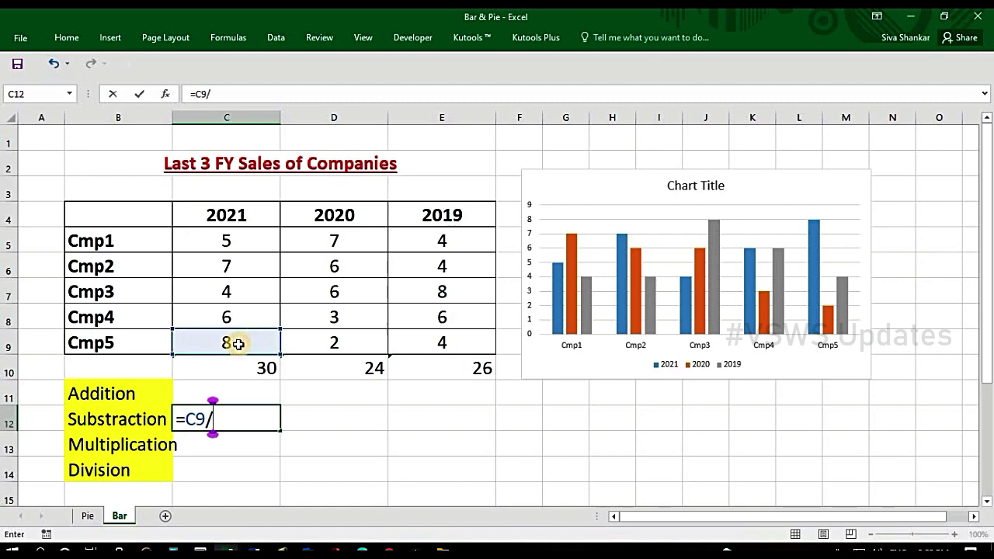
left_click(243, 292)
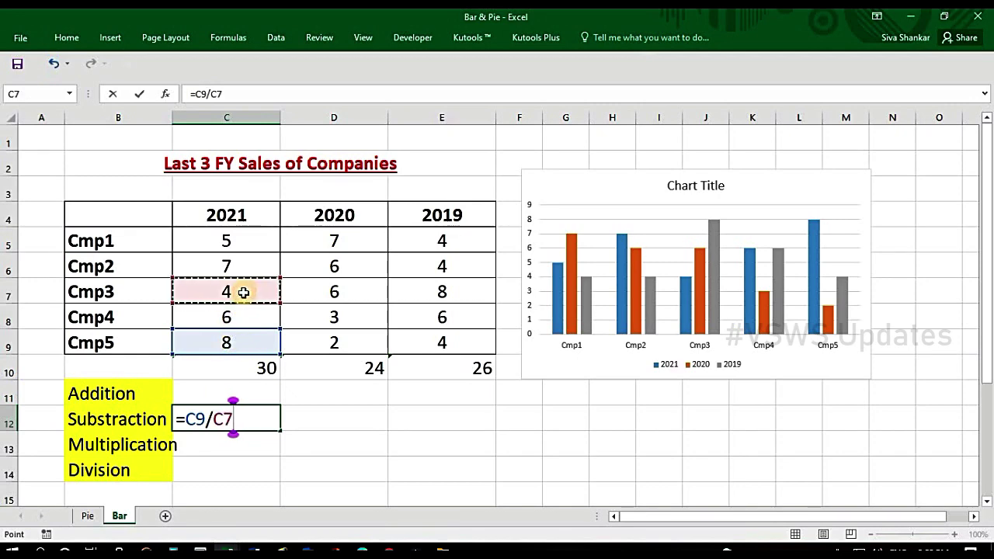
key("Return")
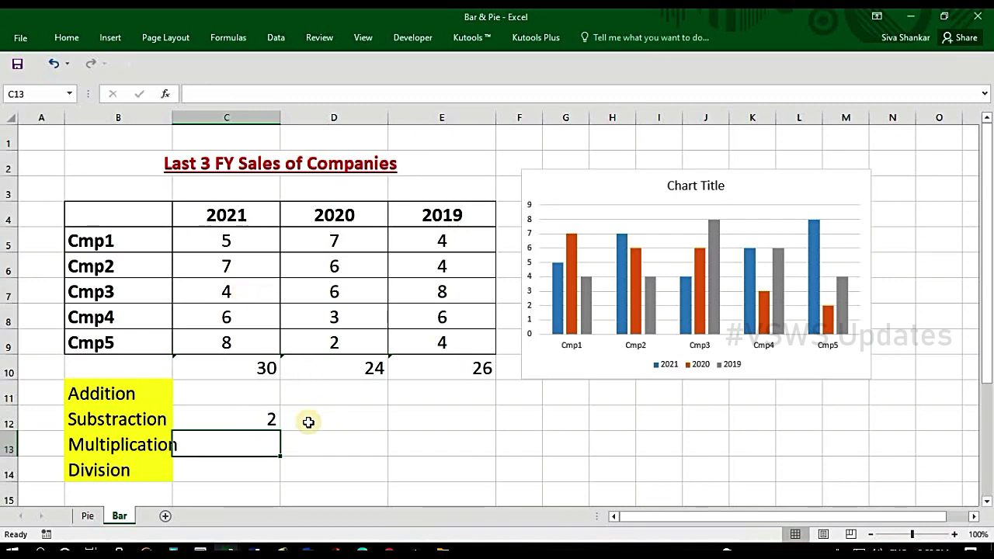
left_click(249, 420)
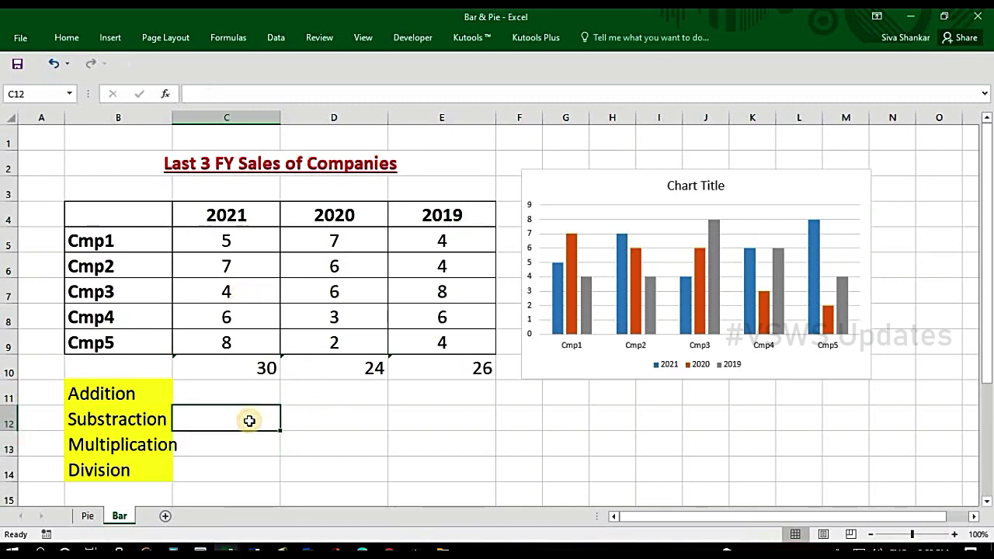
key("ctrl+z")
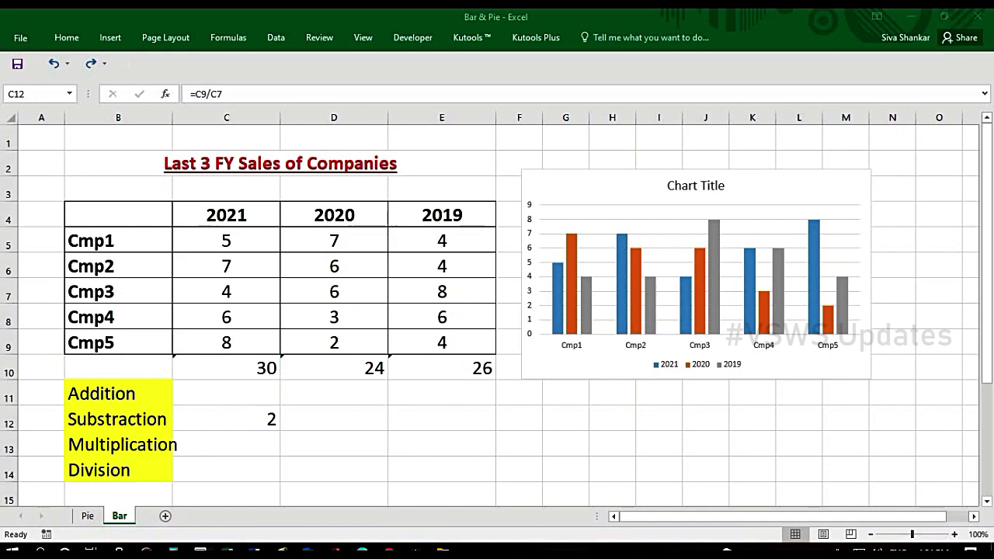
- Bring the XYZ Comparission workbook forward and select cells, rows 2–9 and the Address columns
mouse_move(227, 551)
left_click(396, 493)
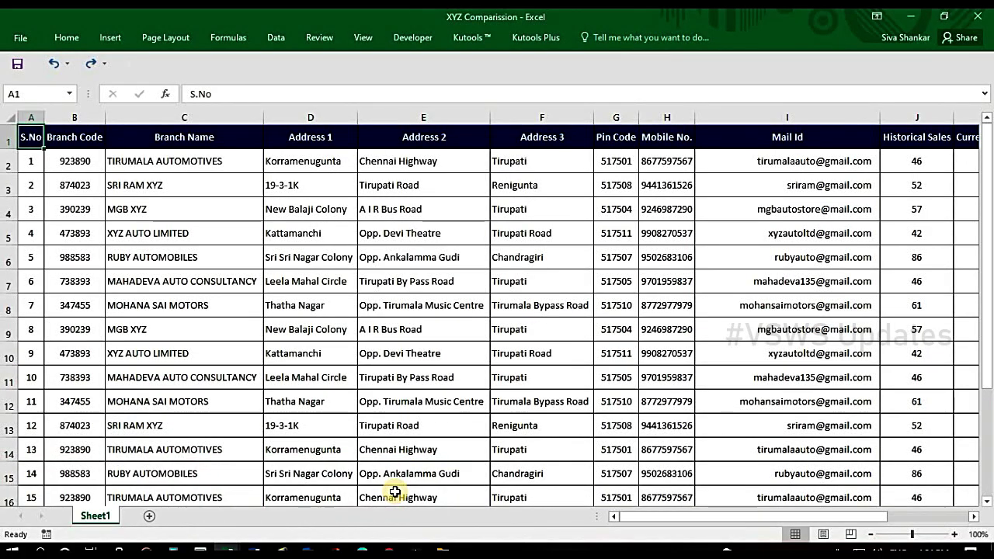
left_click(373, 329)
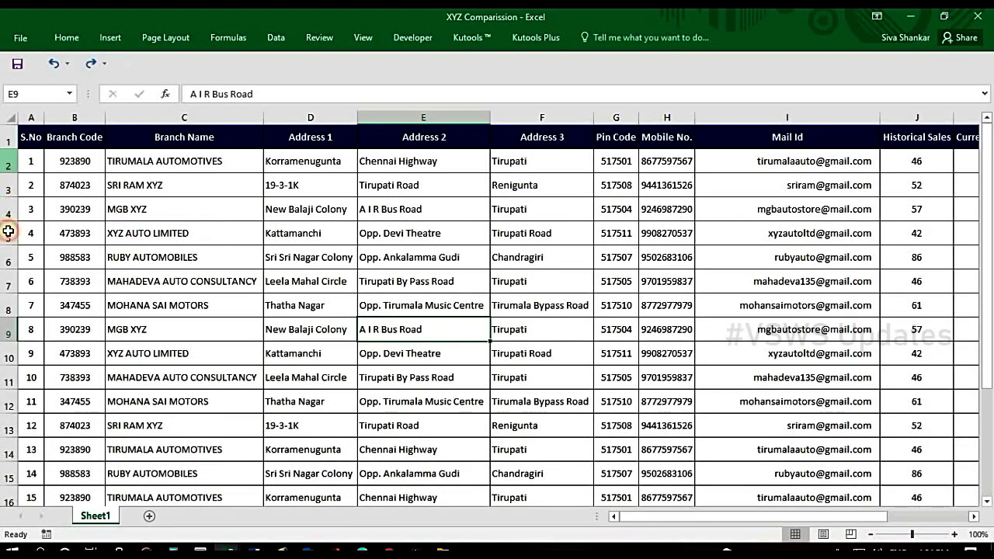
left_click_drag(11, 161, 11, 334)
left_click_drag(348, 117, 450, 113)
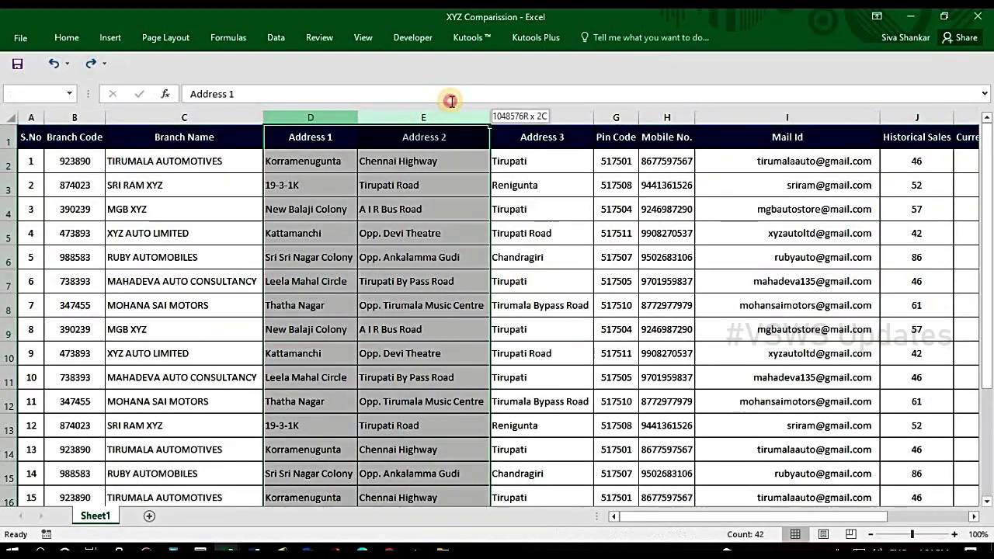
left_click(450, 191)
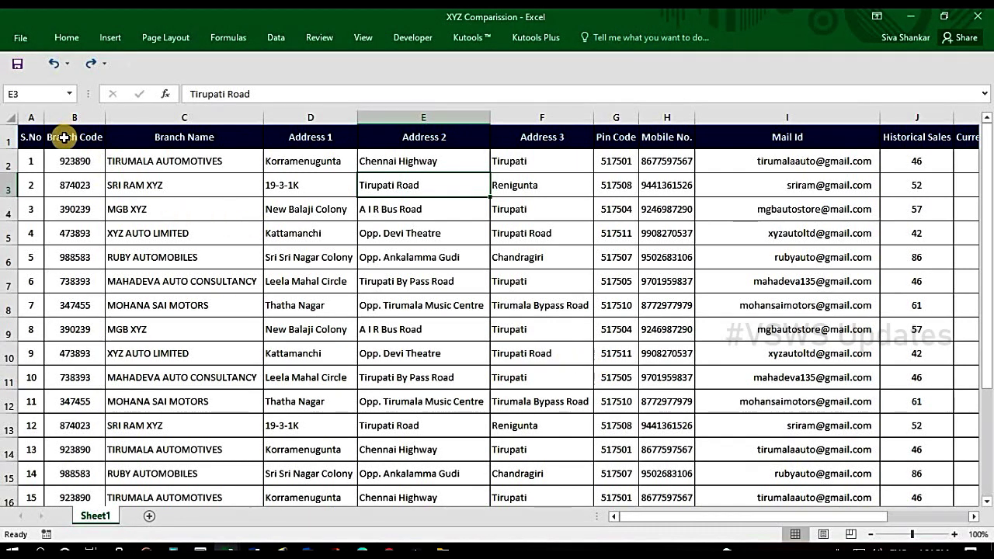
left_click(3, 139)
left_click(545, 208)
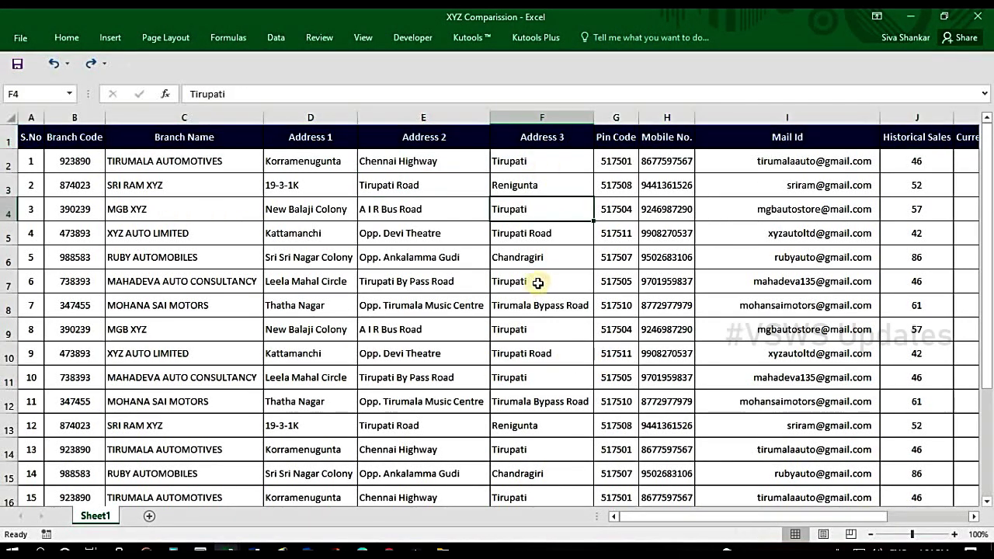
- Scroll through the 20 branch records and reselect the header row
scroll(534, 308, "down", 2)
scroll(533, 310, "down", 1)
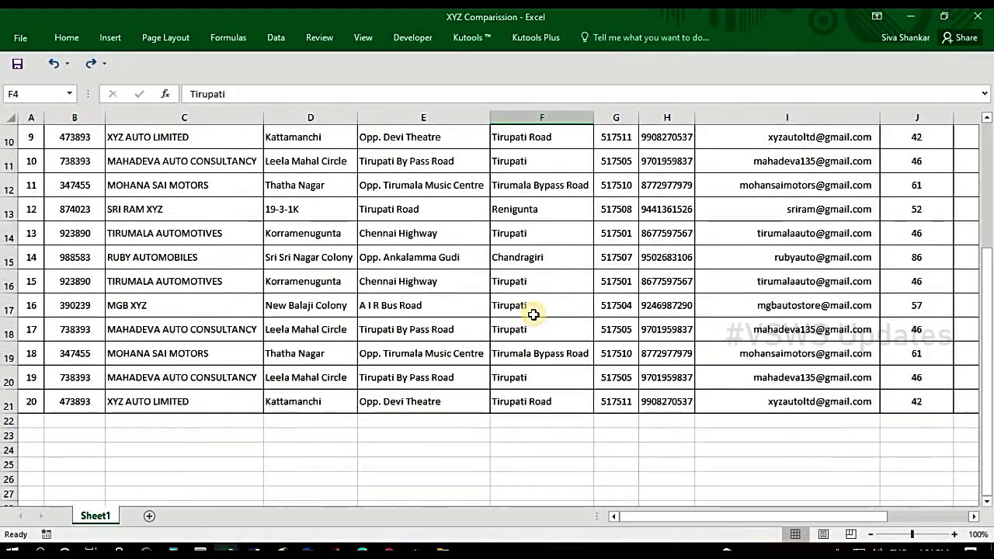
scroll(534, 325, "down", 4)
scroll(533, 325, "up", 1)
scroll(543, 311, "up", 3)
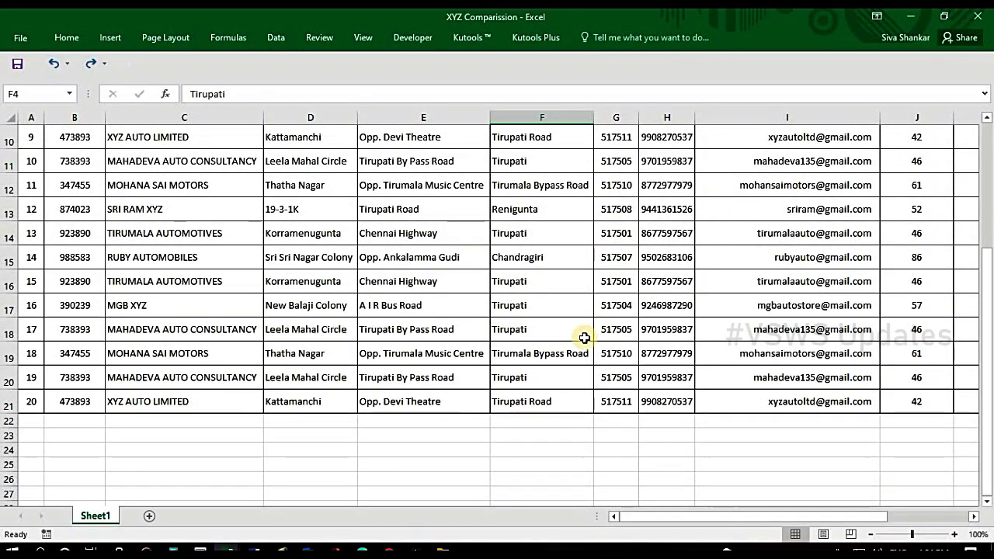
scroll(581, 337, "up", 3)
left_click(437, 307)
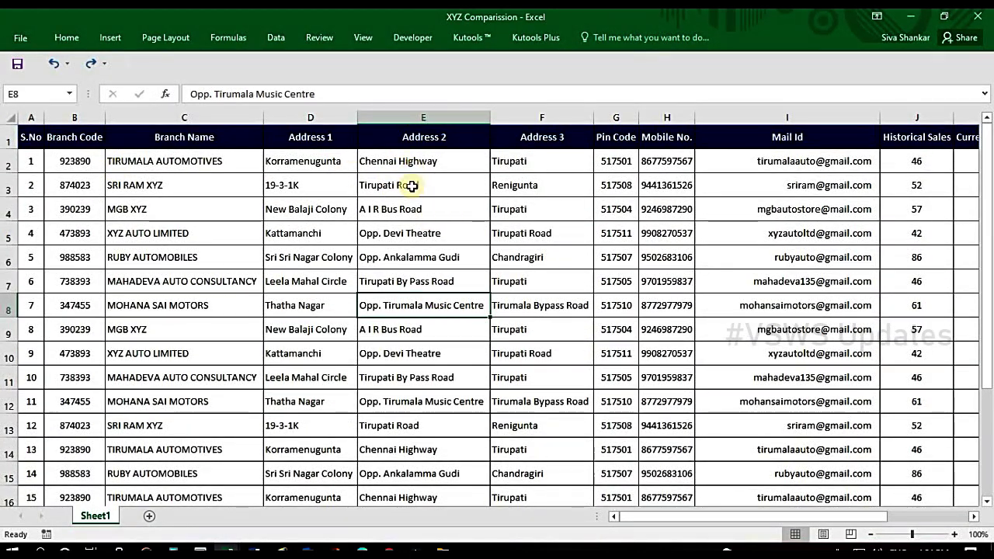
scroll(432, 380, "down", 2)
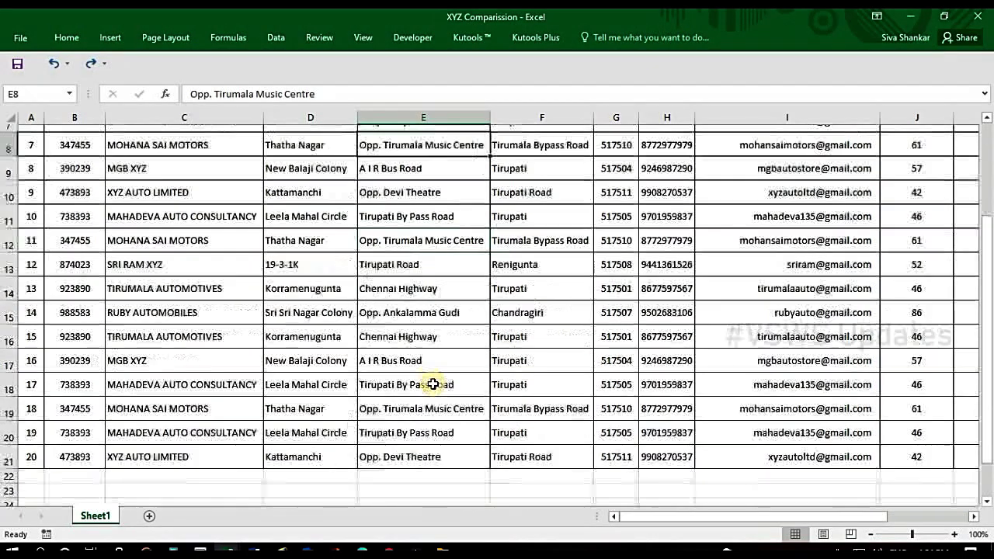
scroll(433, 385, "down", 1)
scroll(433, 383, "up", 3)
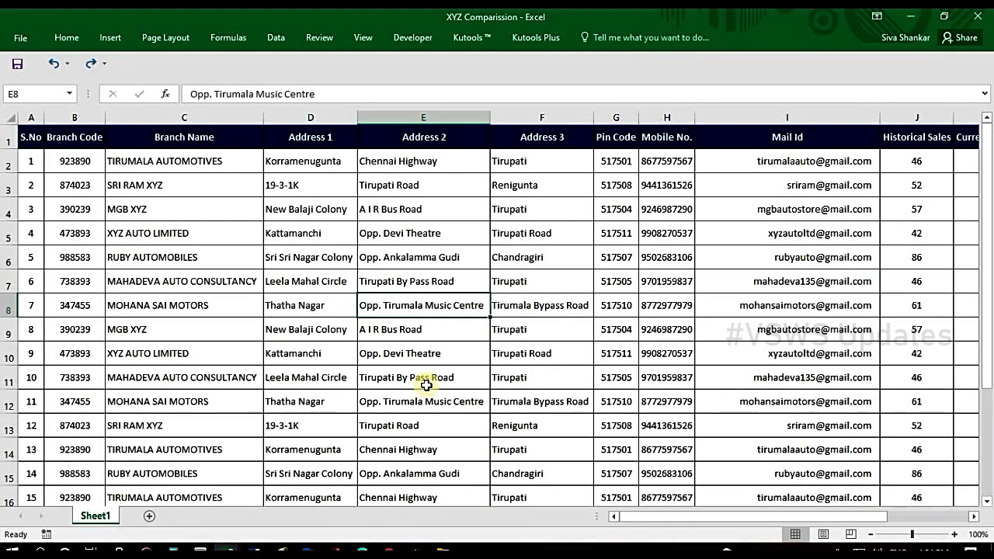
left_click(7, 140)
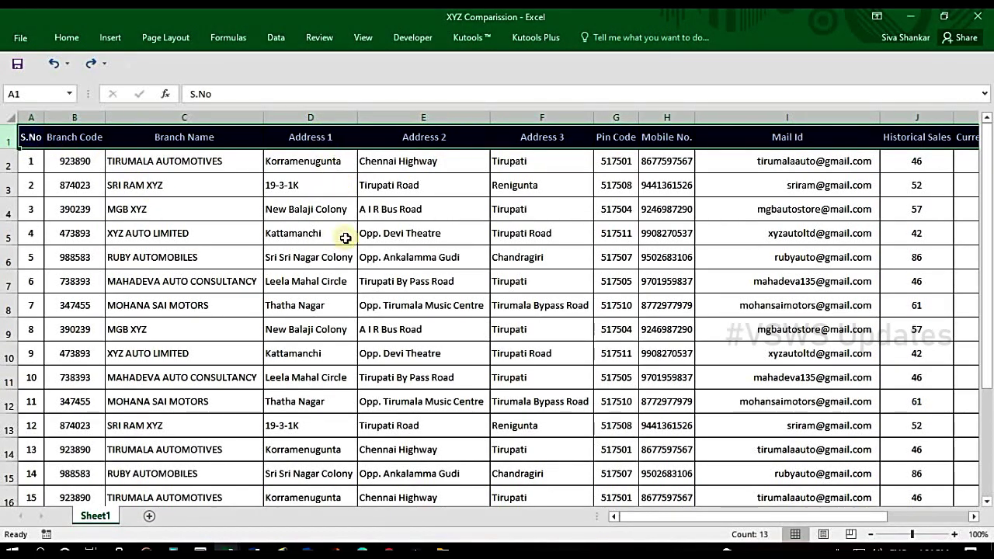
- Select row 2 and apply View > Freeze Panes to lock row 1 above the records
scroll(344, 249, "down", 1)
scroll(349, 252, "down", 2)
scroll(348, 248, "up", 3)
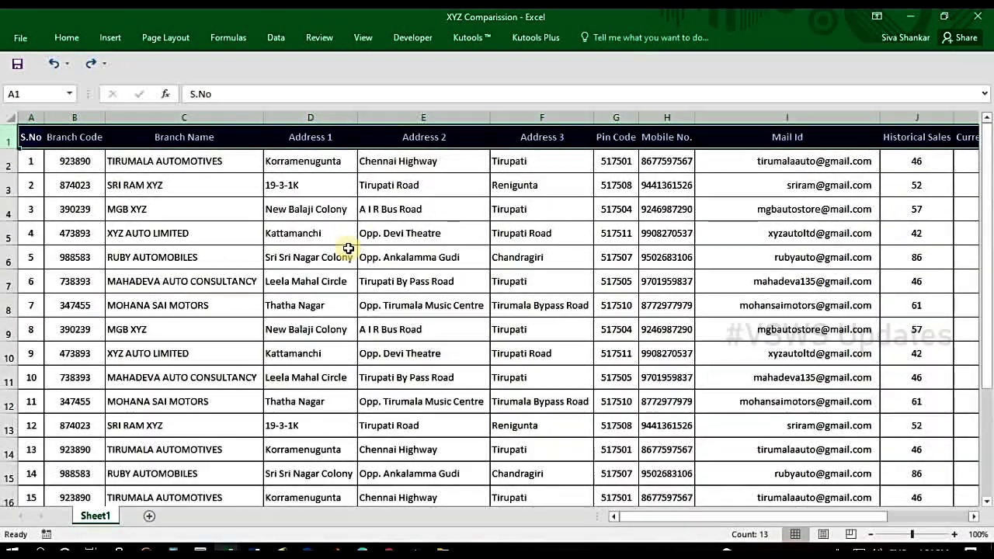
left_click(341, 180)
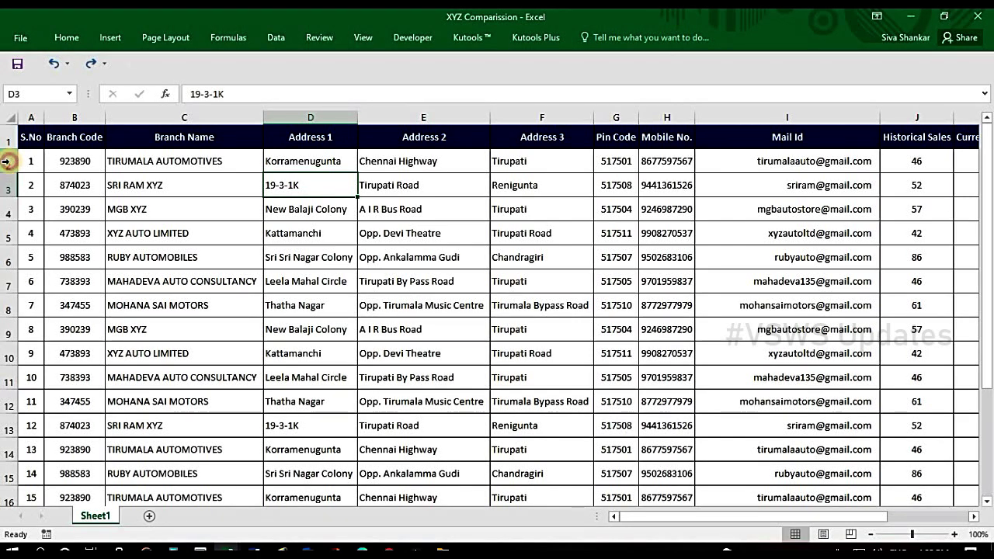
left_click(6, 160)
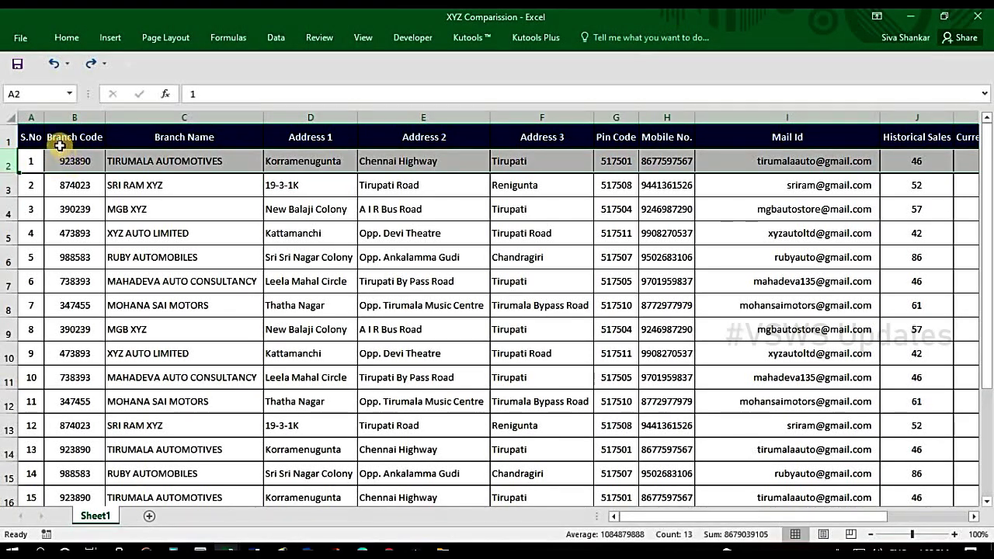
left_click(5, 161)
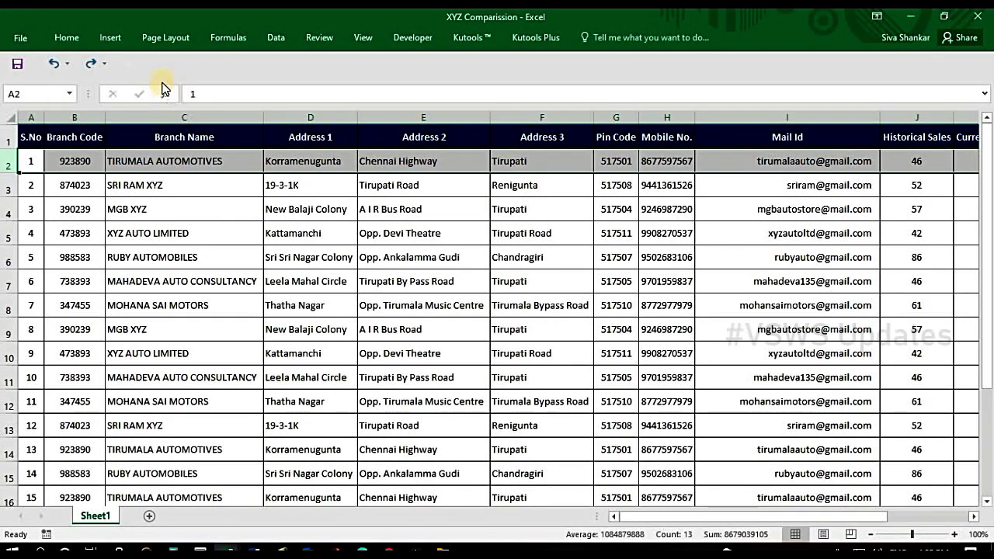
left_click(365, 37)
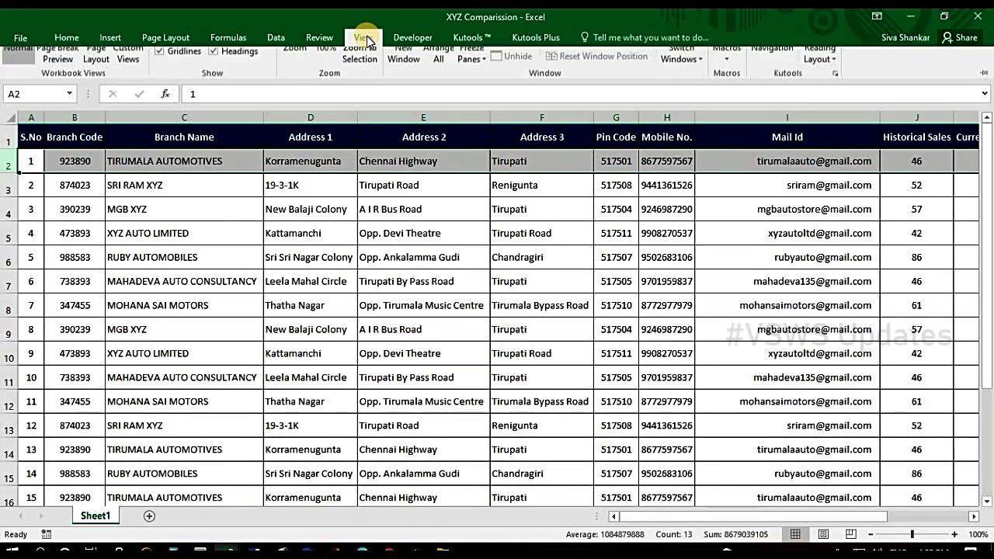
left_click(481, 64)
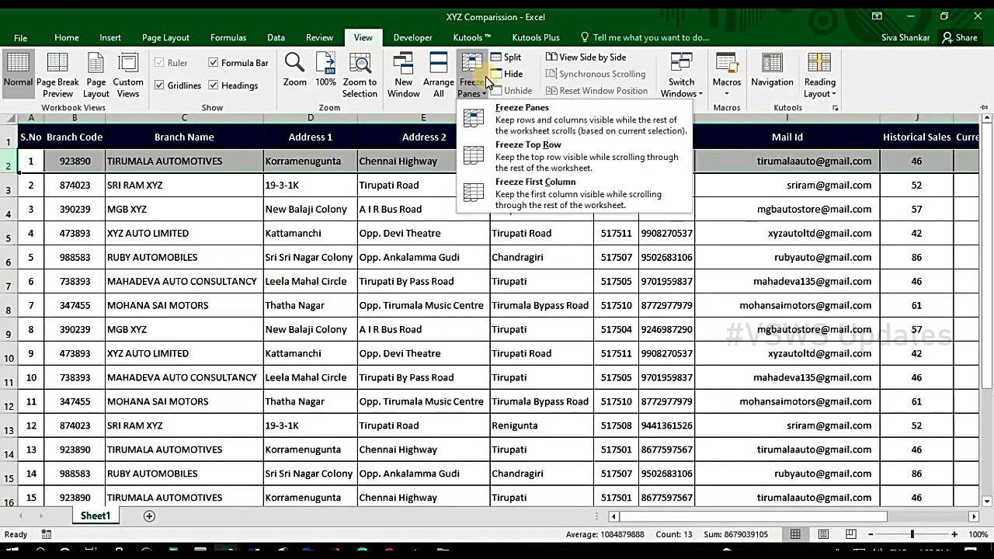
left_click(528, 124)
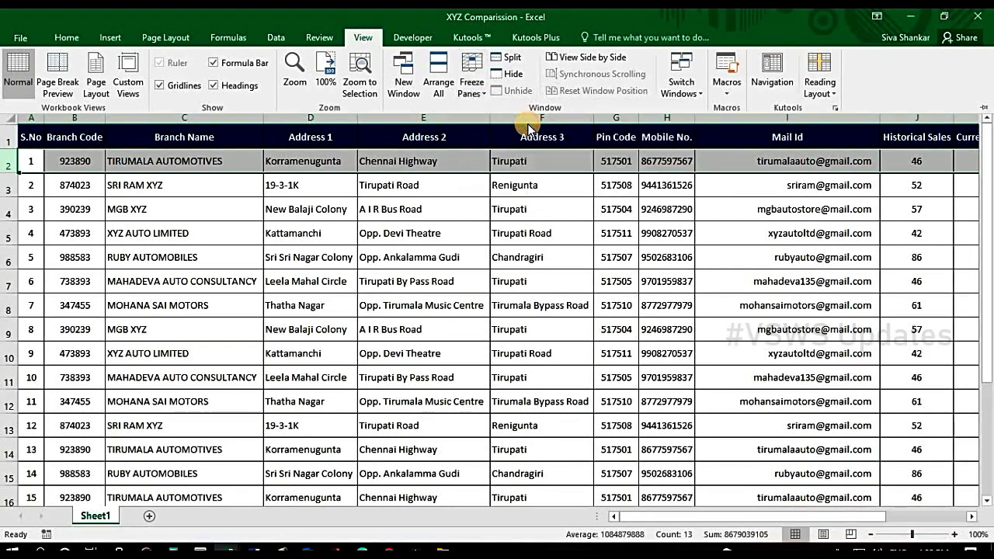
key("ctrl+F1")
- Scroll down to records 19–20 and back to confirm the header row stays frozen
left_click(426, 183)
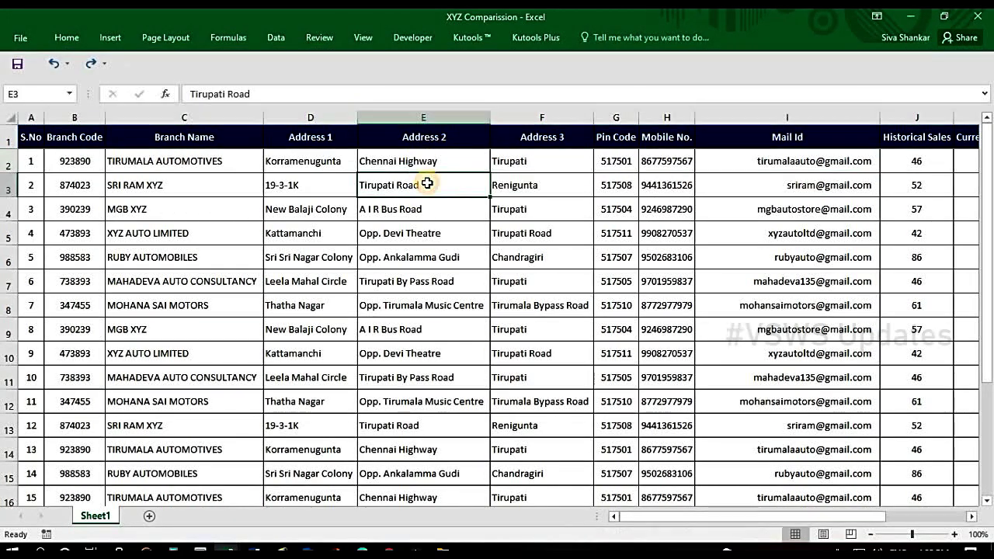
scroll(446, 243, "down", 3)
scroll(446, 247, "down", 3)
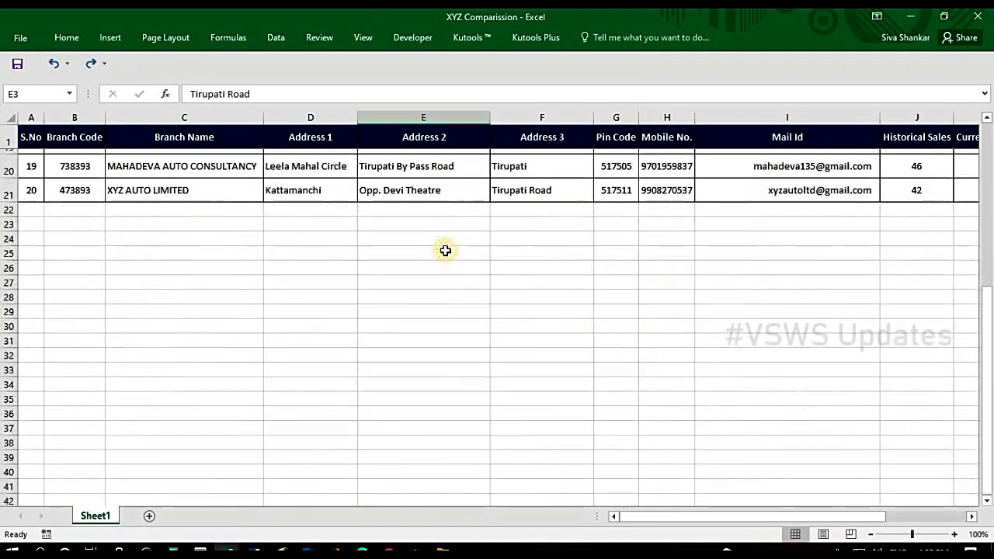
scroll(444, 251, "up", 2)
scroll(445, 251, "up", 4)
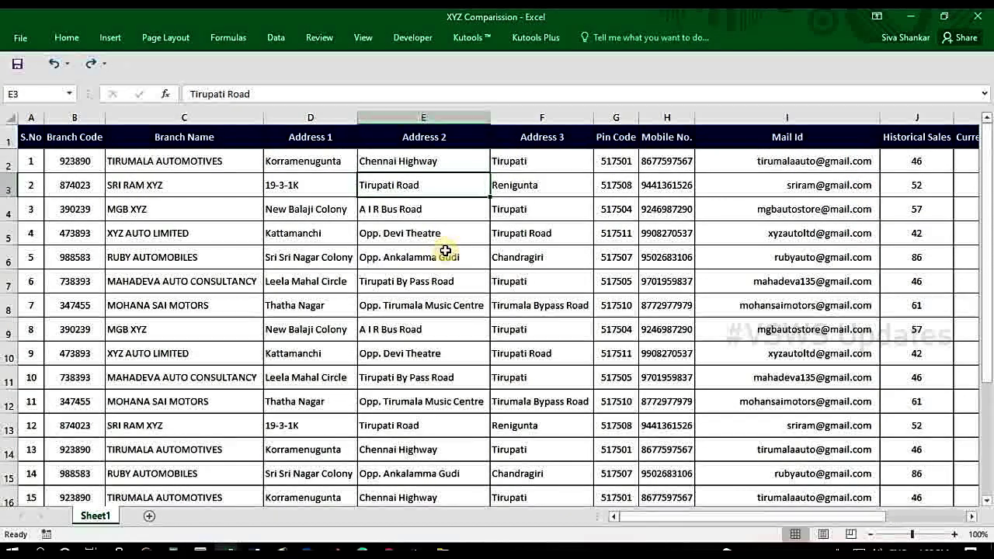
scroll(445, 250, "down", 2)
scroll(444, 253, "down", 4)
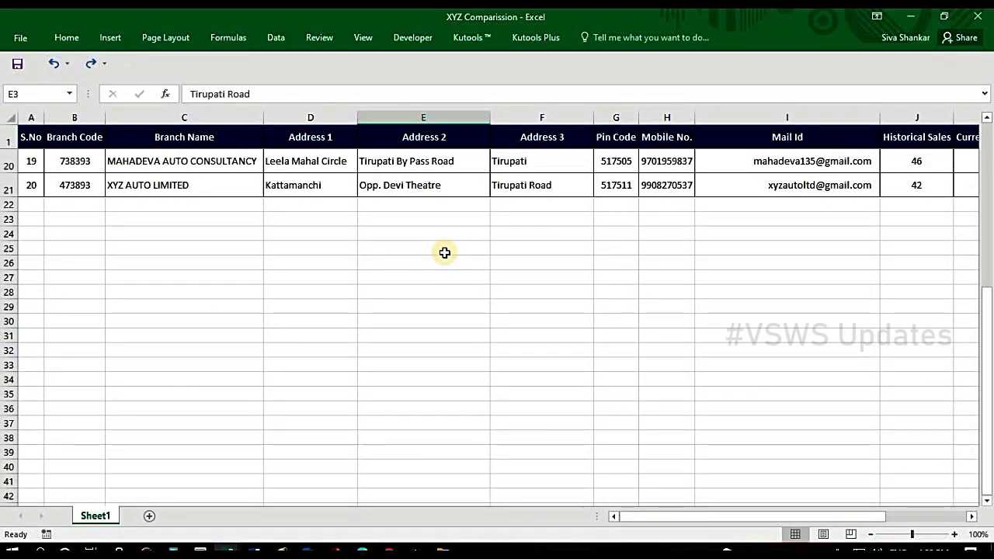
scroll(444, 252, "up", 6)
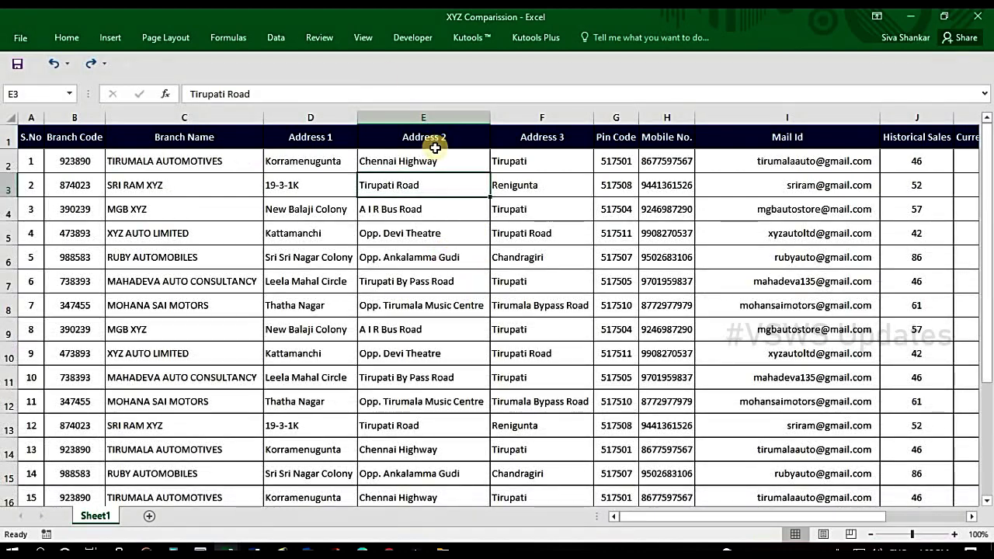
left_click(369, 40)
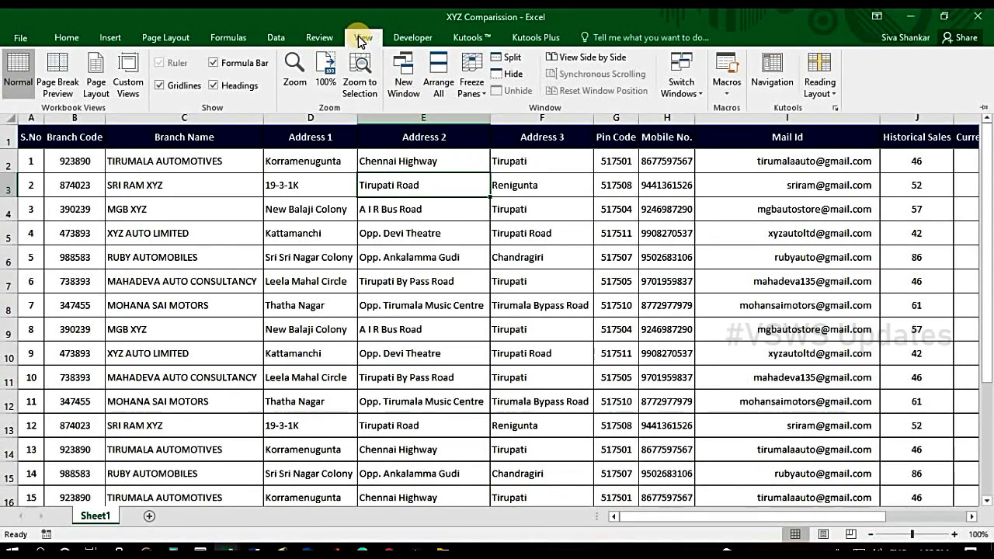
- Choose Unfreeze Panes and scroll to records 18–20 to confirm the header scrolls away
left_click(482, 69)
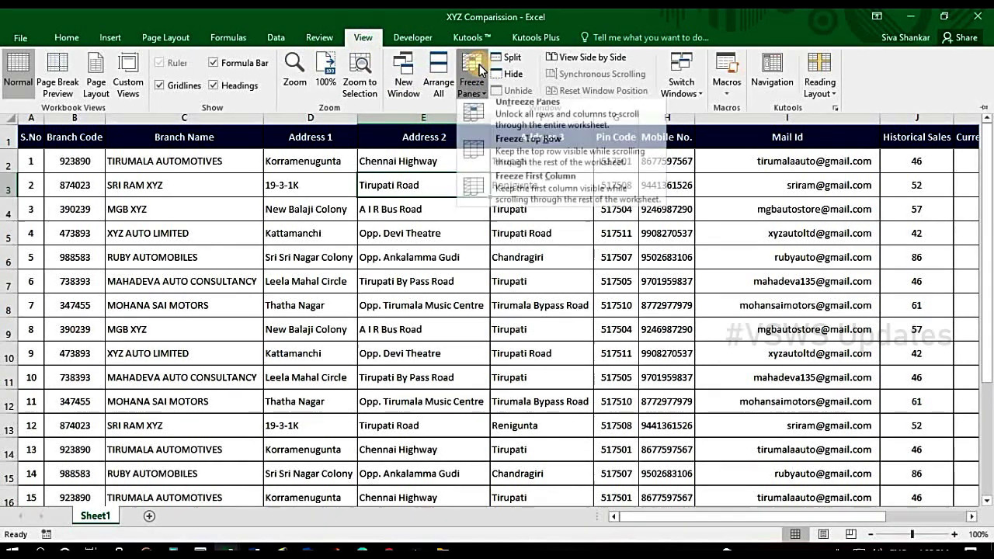
left_click(527, 121)
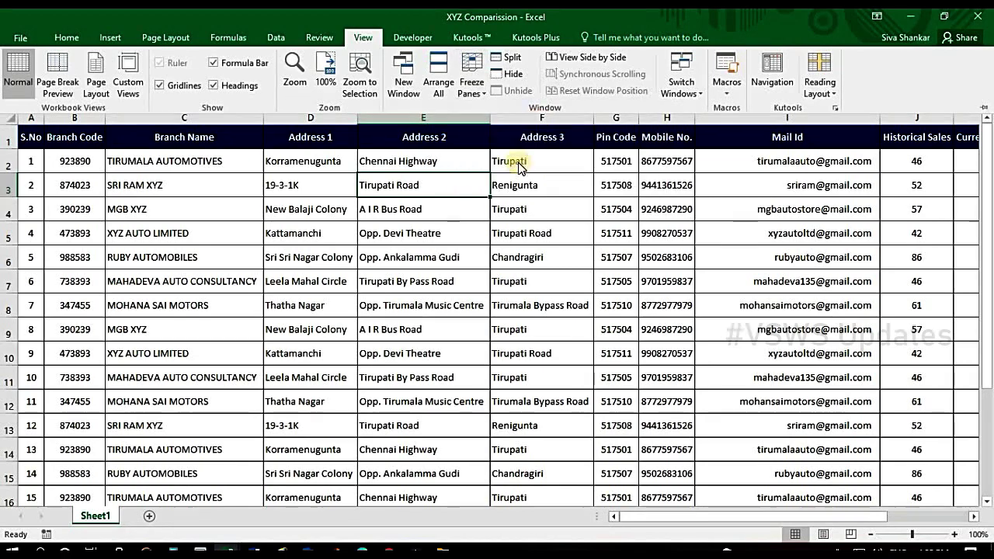
key("ctrl+F1")
scroll(459, 253, "down", 2)
scroll(458, 252, "down", 4)
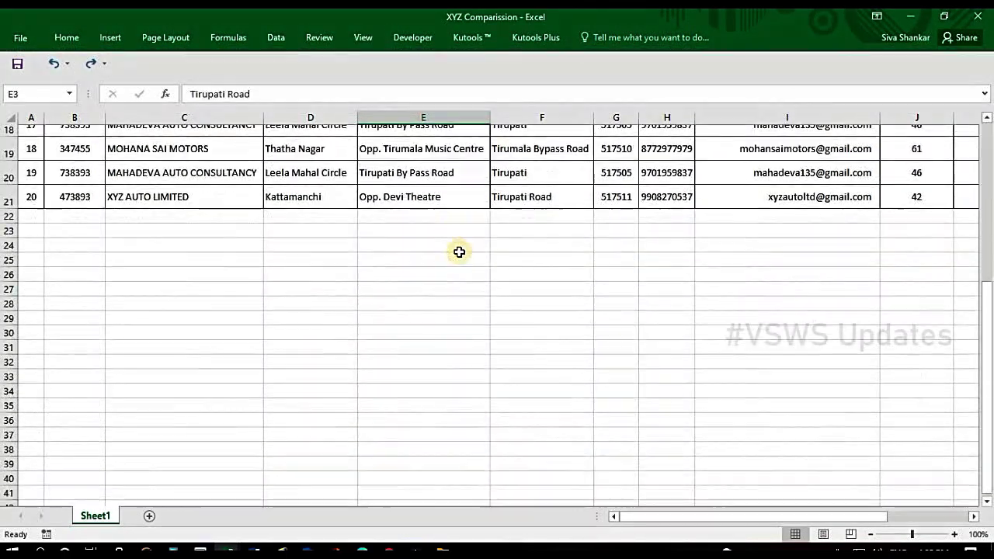
scroll(458, 253, "up", 6)
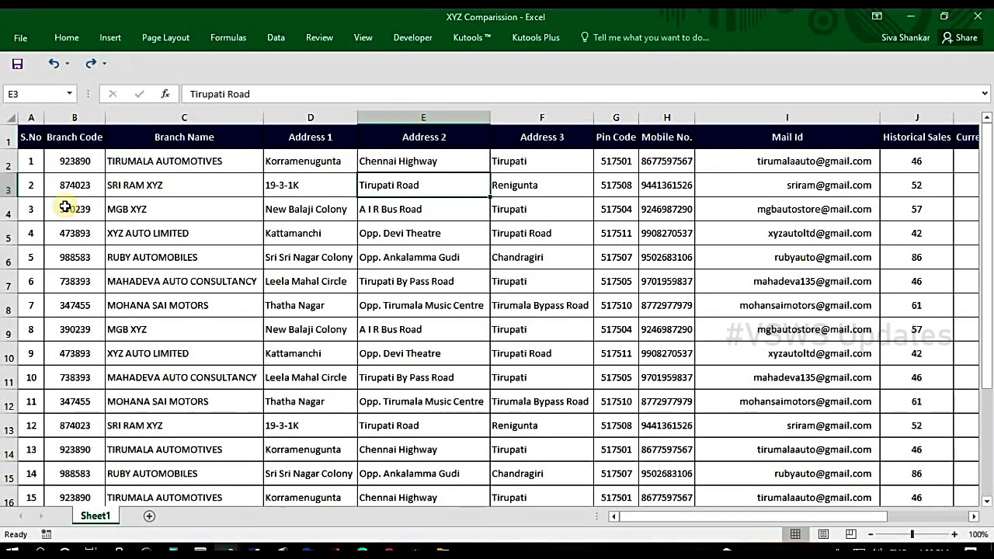
- Select the Branch Name and Address 2 columns and arrow along row 5 to check the layout
left_click(236, 110)
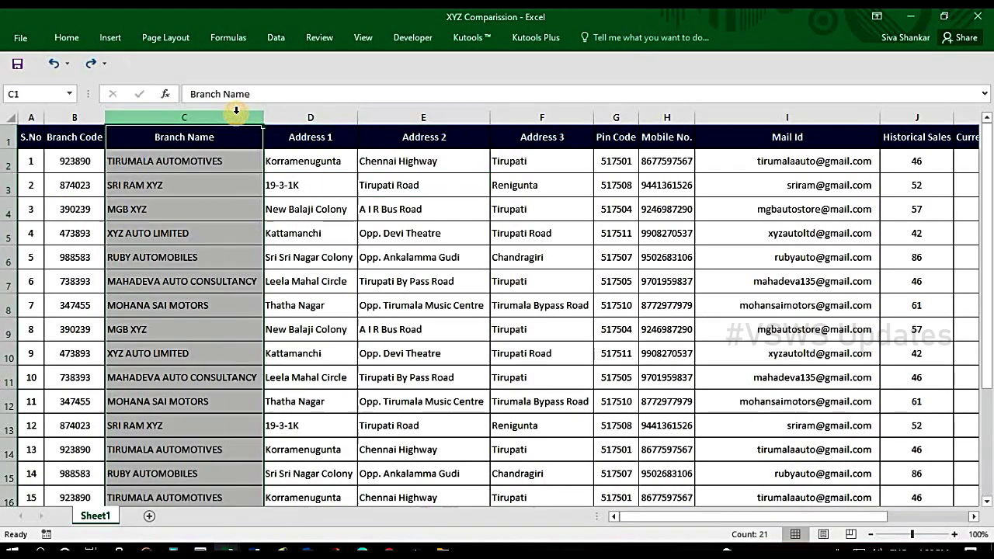
left_click(426, 113)
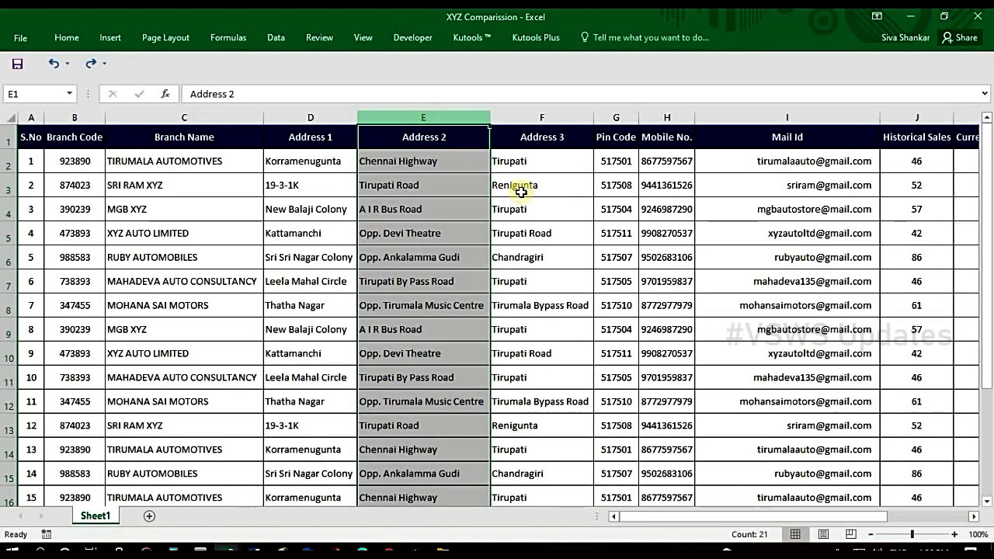
left_click(549, 193)
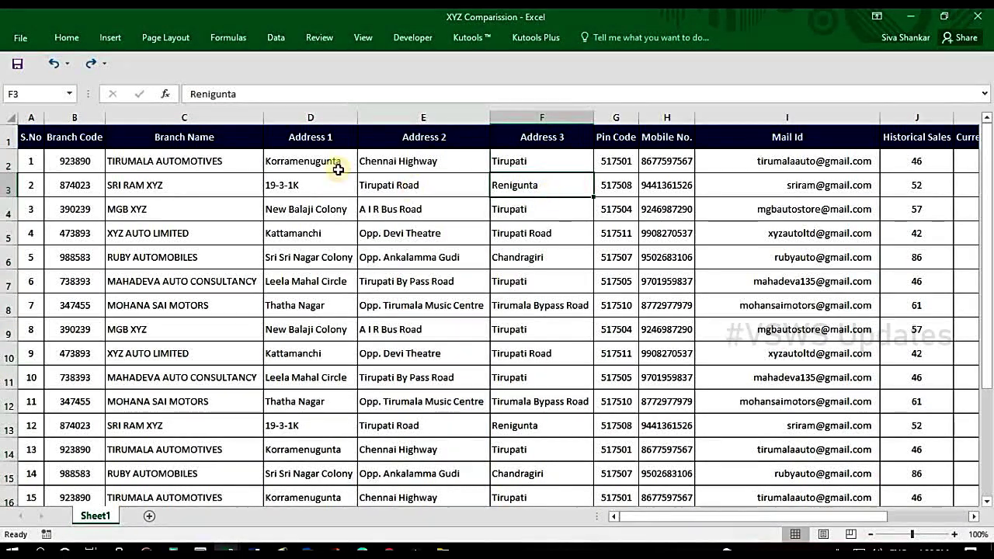
left_click(377, 231)
key("Right")
key("Right")
key("Right")
key("Right")
key("Right")
key("Right")
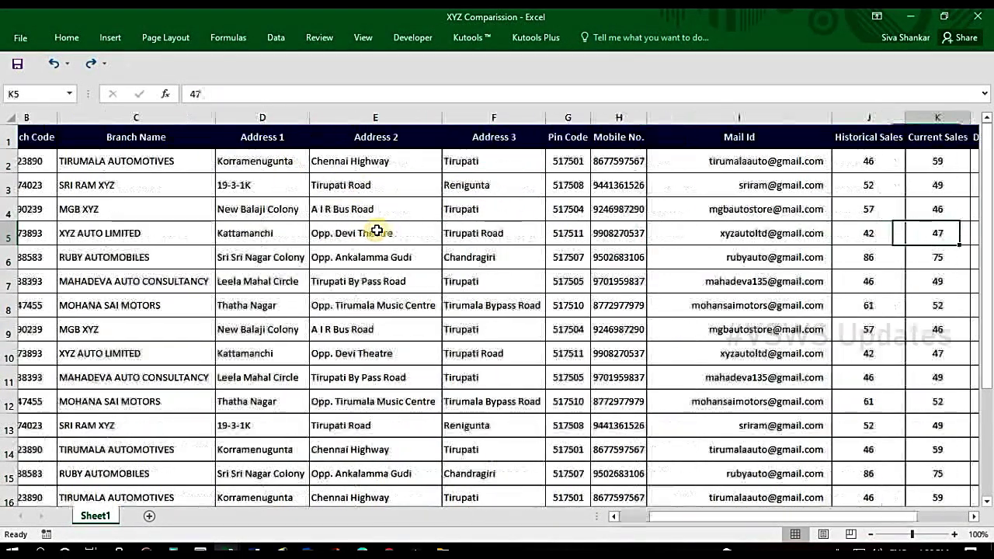
key("Right")
key("Right")
key("Right")
key("Left")
key("Left")
key("Left")
key("Left")
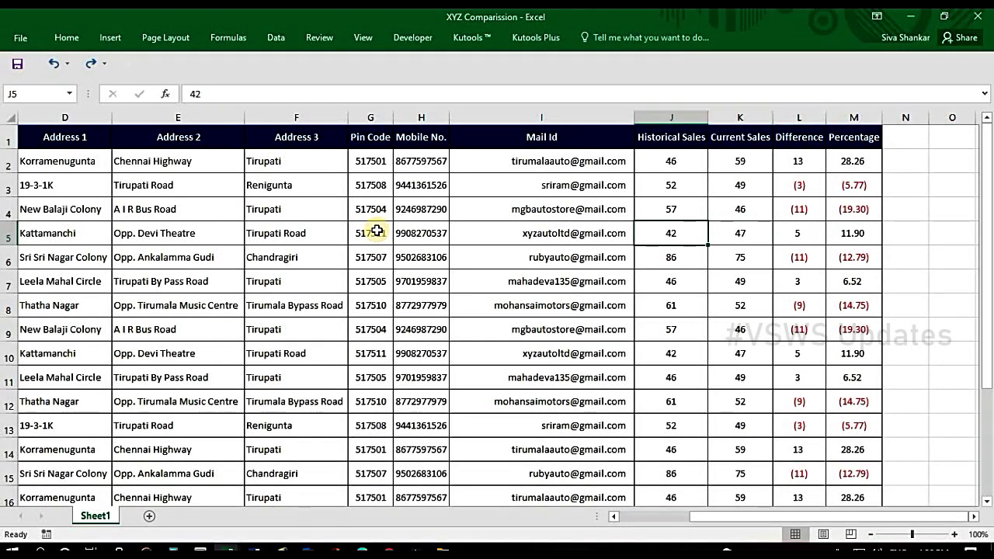
key("Left")
key("Left")
key("Left")
key("Left")
key("Left")
key("Left")
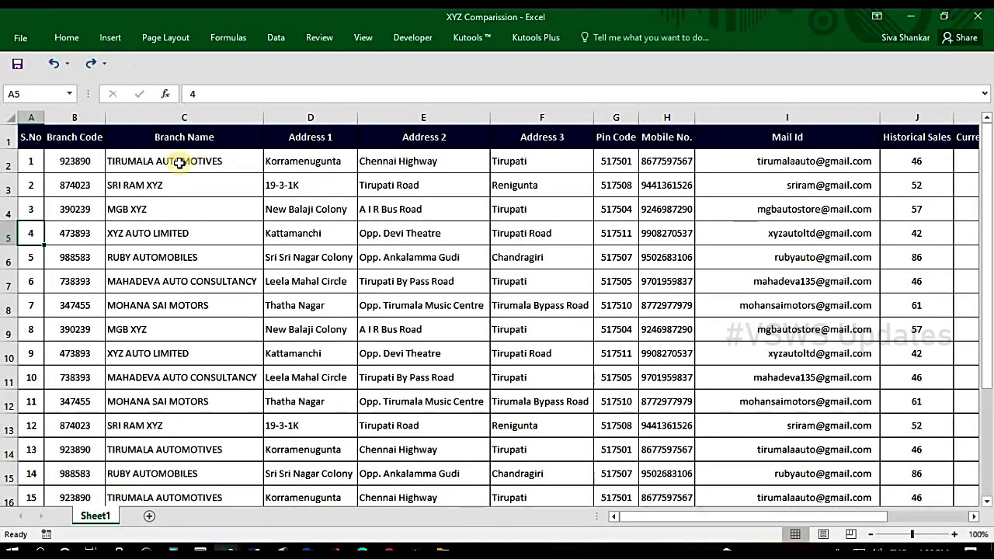
- Select column D as the freeze point and bring up the Freeze Panes choices
left_click(230, 161)
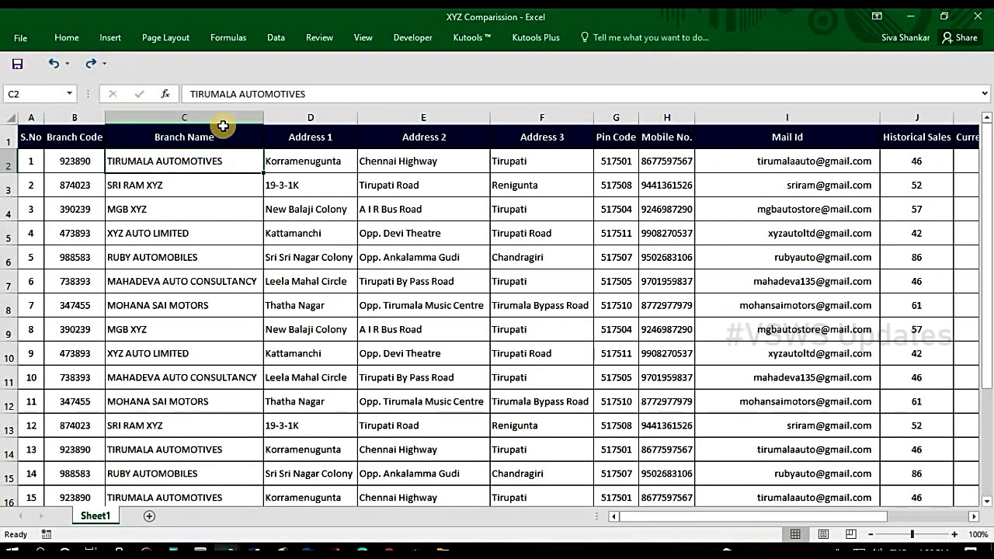
left_click(195, 118)
left_click_drag(64, 102, 15, 112)
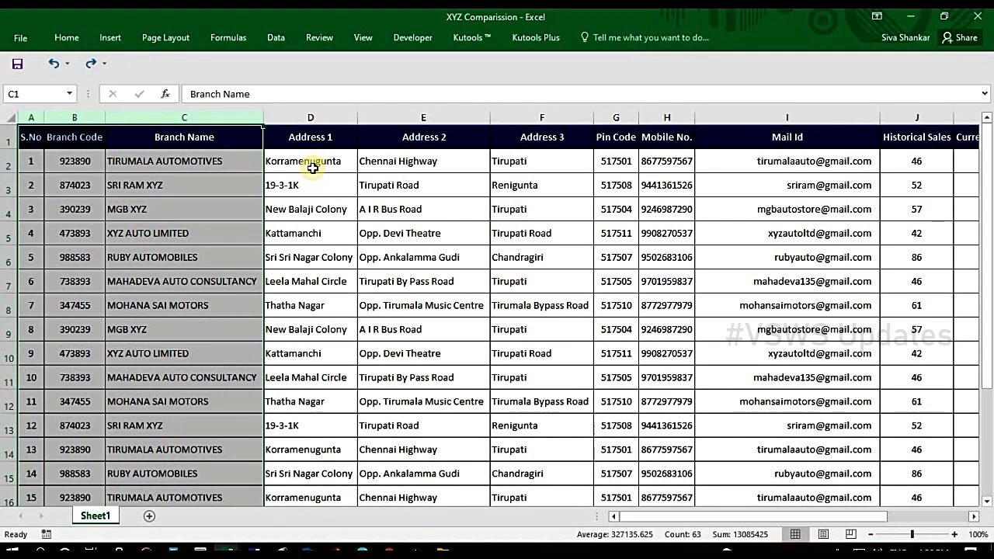
left_click(203, 118)
left_click(286, 117)
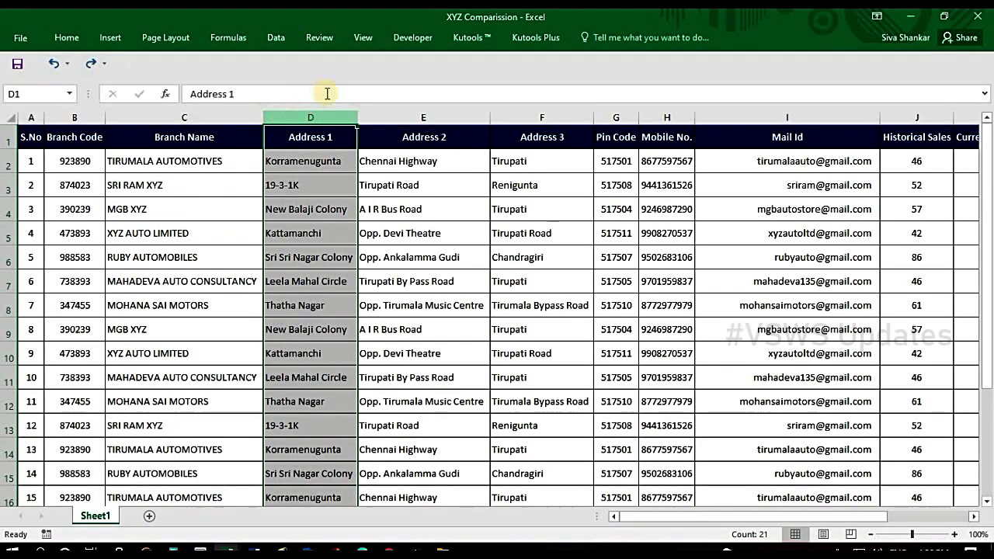
left_click(362, 41)
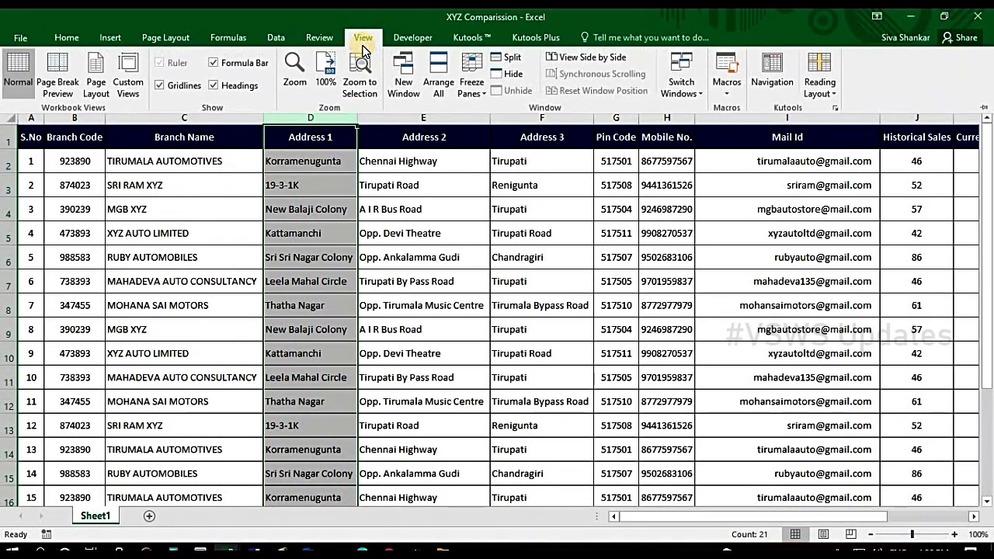
left_click(472, 73)
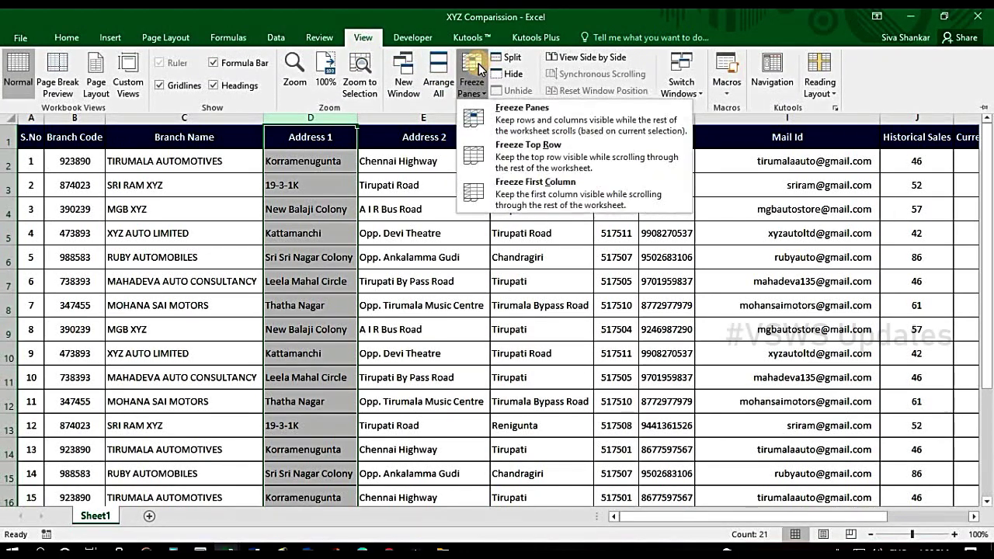
left_click(563, 163)
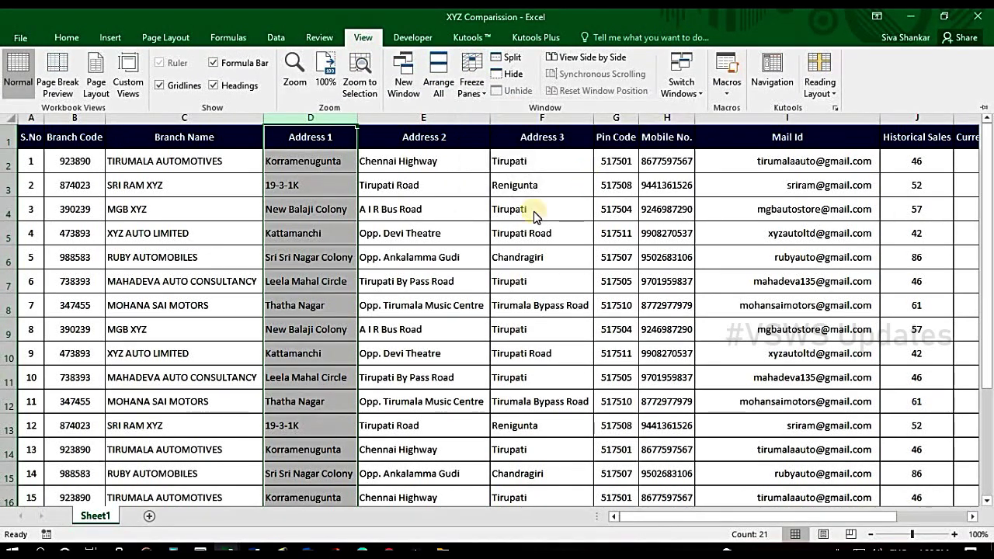
key("ctrl+F1")
left_click(446, 228)
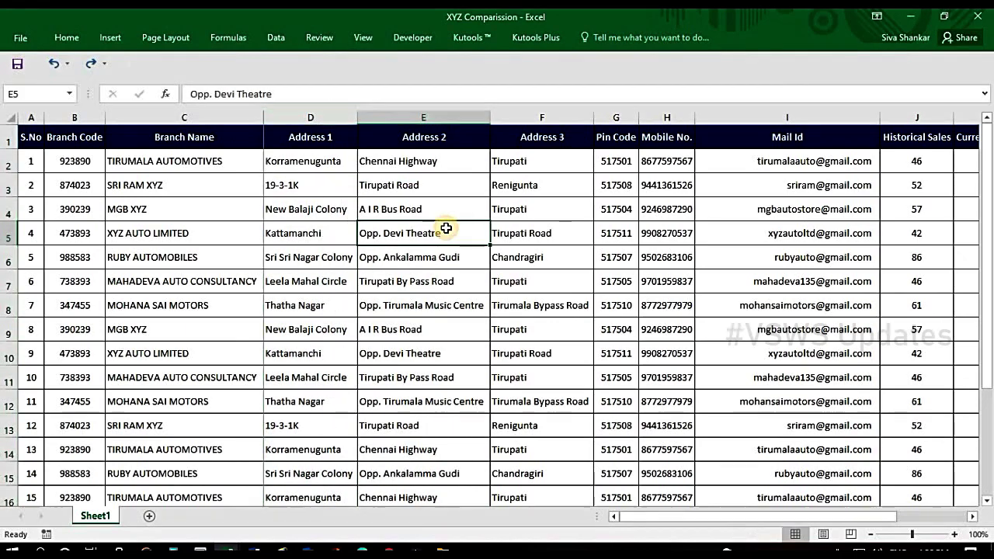
key("Right")
key("Right")
key("Right")
key("Right")
key("Right")
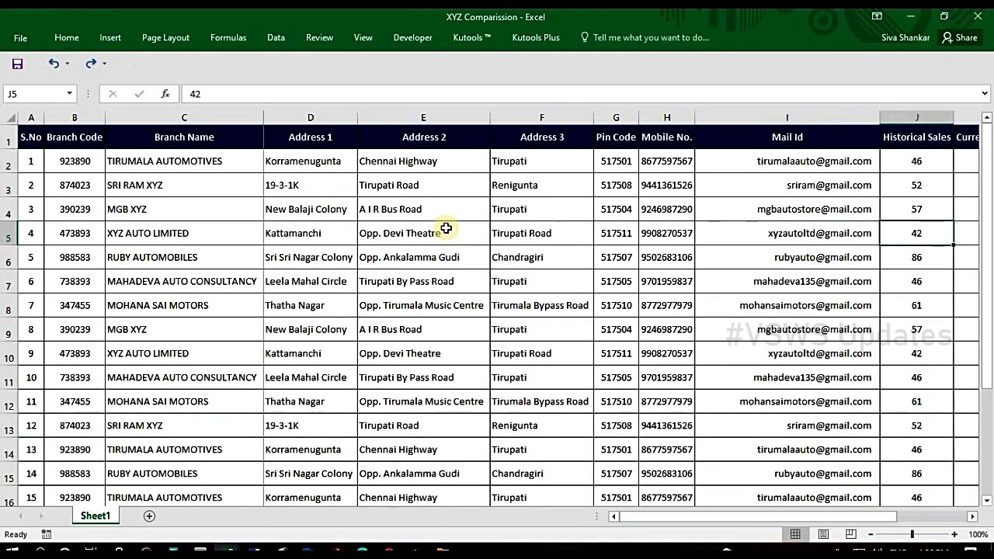
key("Right")
key("Right")
key("Right")
key("Right")
key("Right")
key("Right")
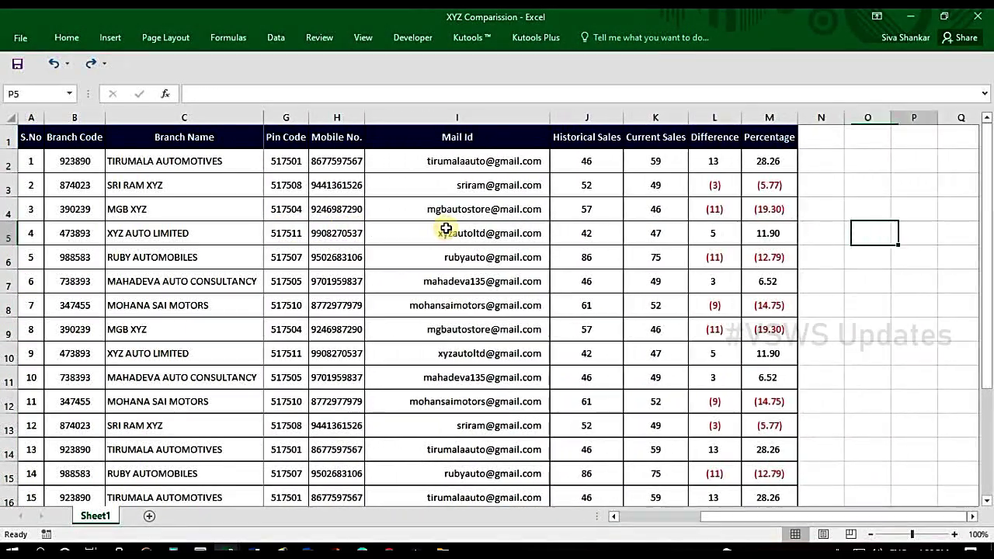
key("Right")
key("Right")
key("Right")
key("Right")
key("Right")
key("Right")
key("Left")
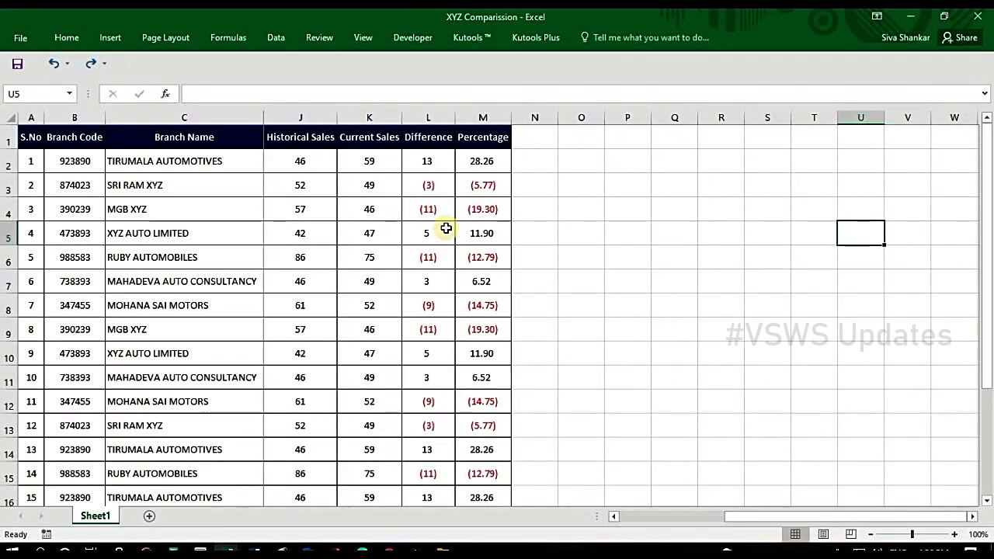
key("Left")
key("Left")
key("Left")
key("Left")
key("Left")
key("Left")
key("Left")
key("Left")
key("Left")
key("Right")
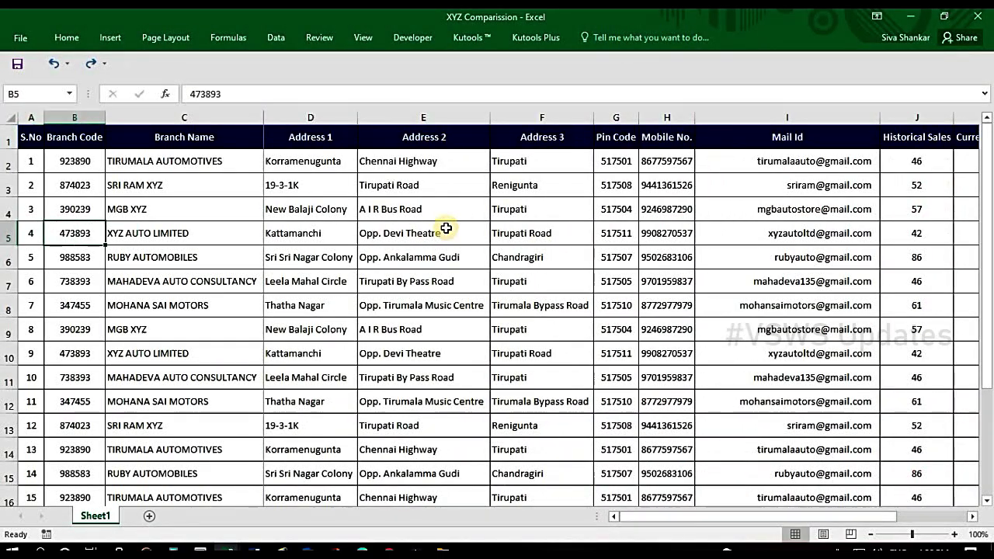
key("Right")
key("Right")
key("Right")
key("Right")
key("Right")
key("Right")
key("Right")
key("Right")
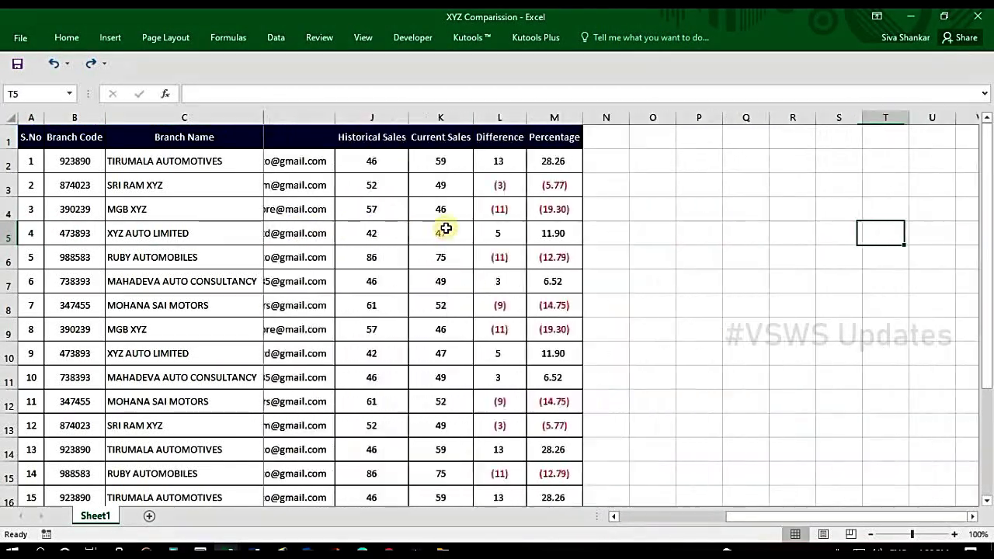
key("Right")
key("Right")
key("Right")
key("Right")
key("Left")
key("Left")
key("Left")
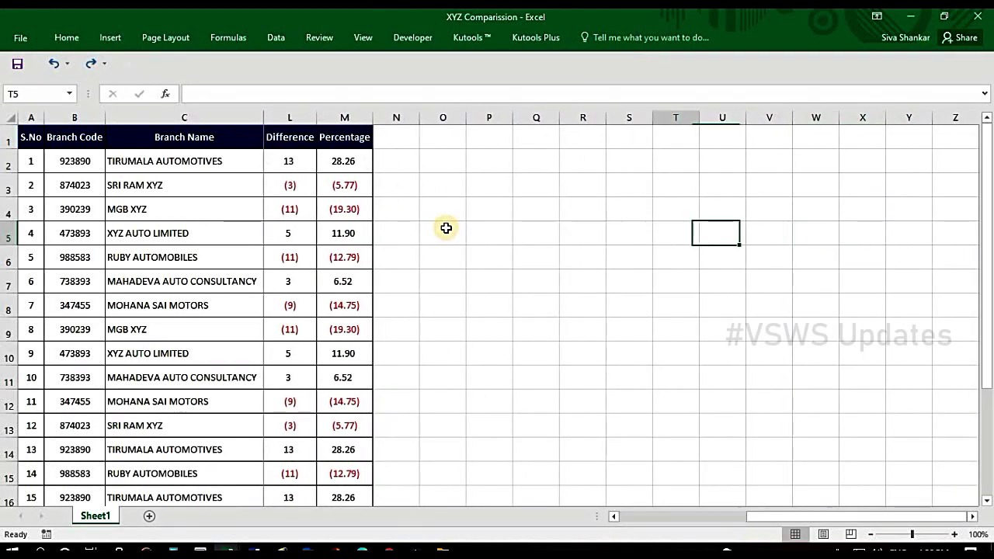
key("Left")
key("Left")
key("Left")
key("Left")
key("Left")
key("Left")
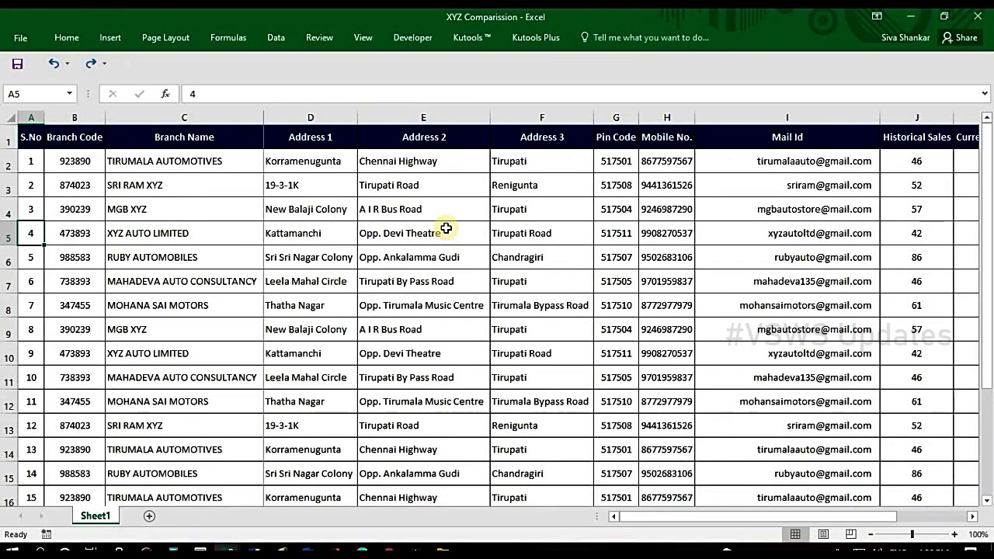
left_click(363, 36)
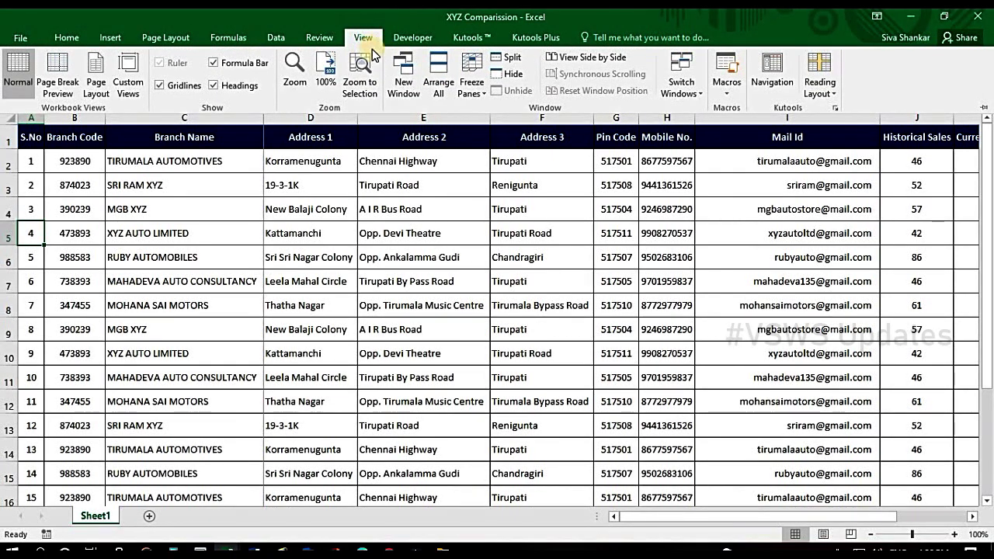
- Unfreeze all panes and arrow along row 5 to confirm columns A–C scroll
left_click(482, 88)
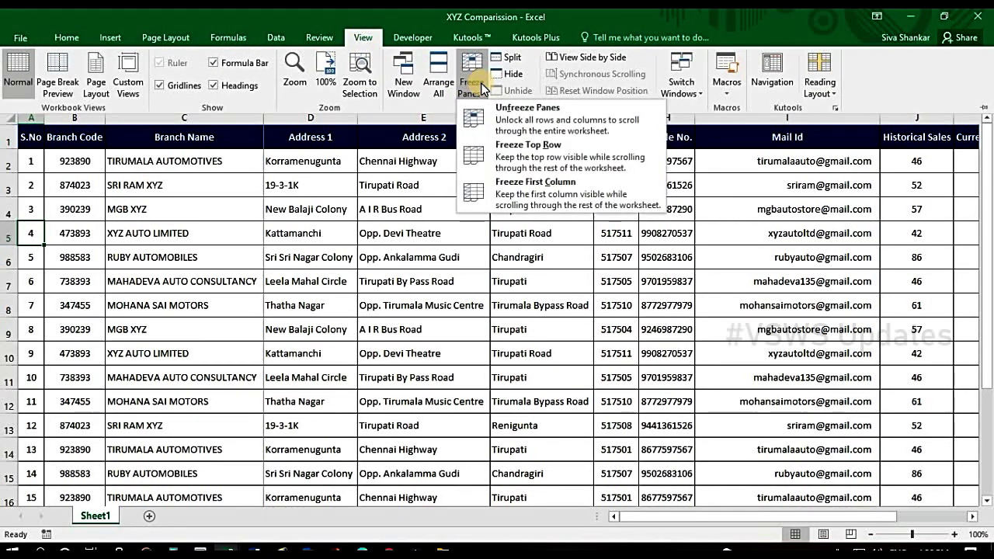
left_click(497, 109)
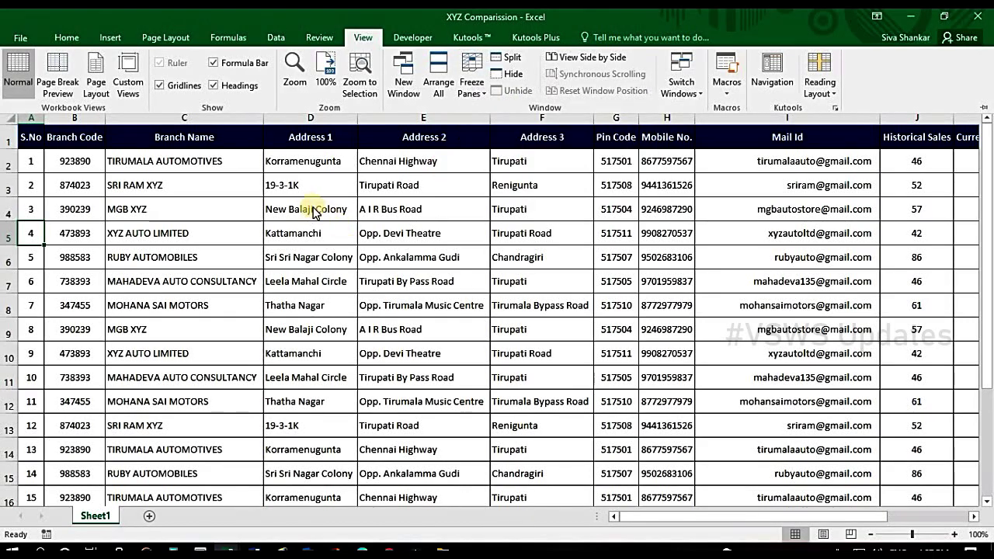
key("Right")
key("Right")
key("Right")
key("Right")
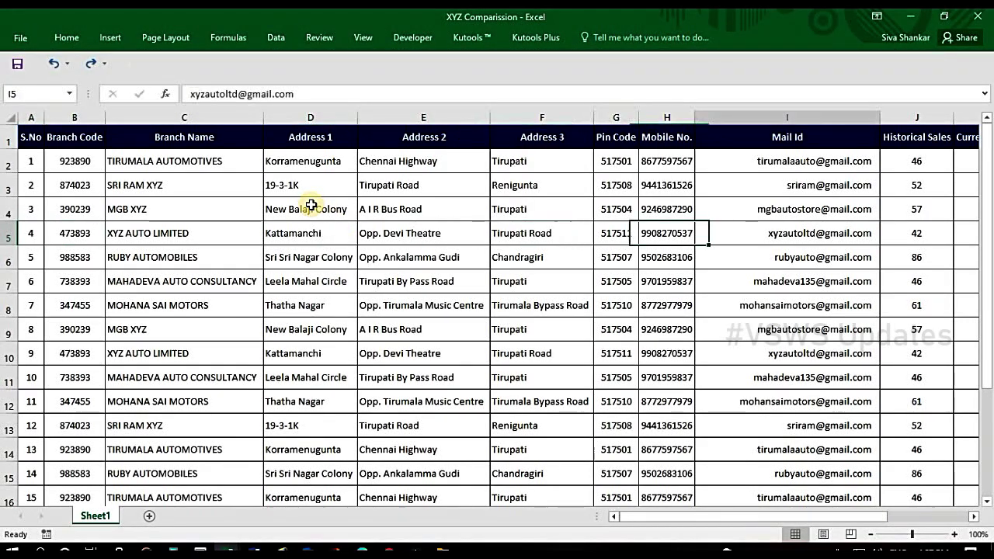
key("Right")
key("Right")
key("Right")
key("ctrl+Left")
key("ctrl+Left")
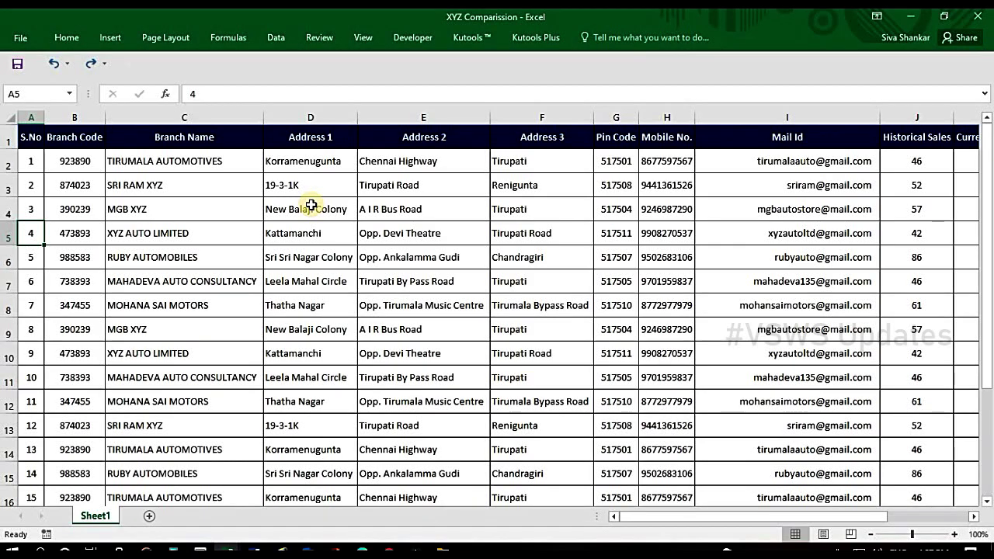
- Select cells D2, C2 and B4 and columns A–C while checking the table layout
left_click(295, 161)
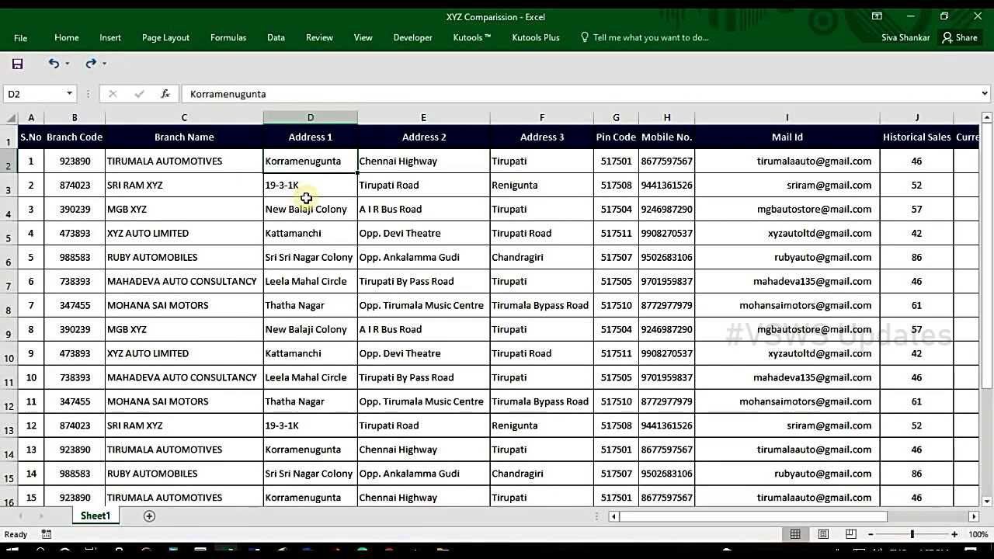
scroll(309, 217, "down", 2)
scroll(311, 230, "down", 4)
scroll(310, 231, "up", 6)
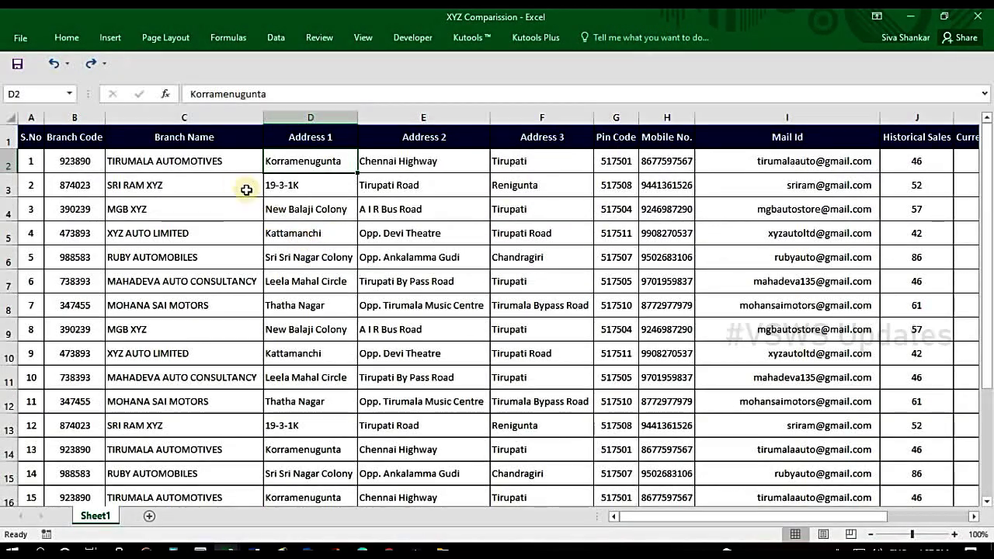
left_click(196, 160)
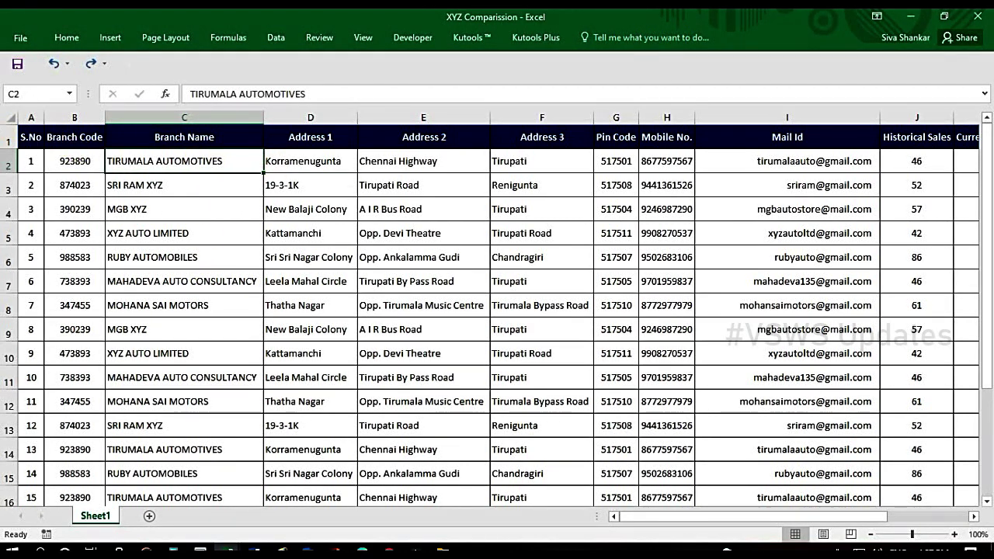
left_click(15, 146)
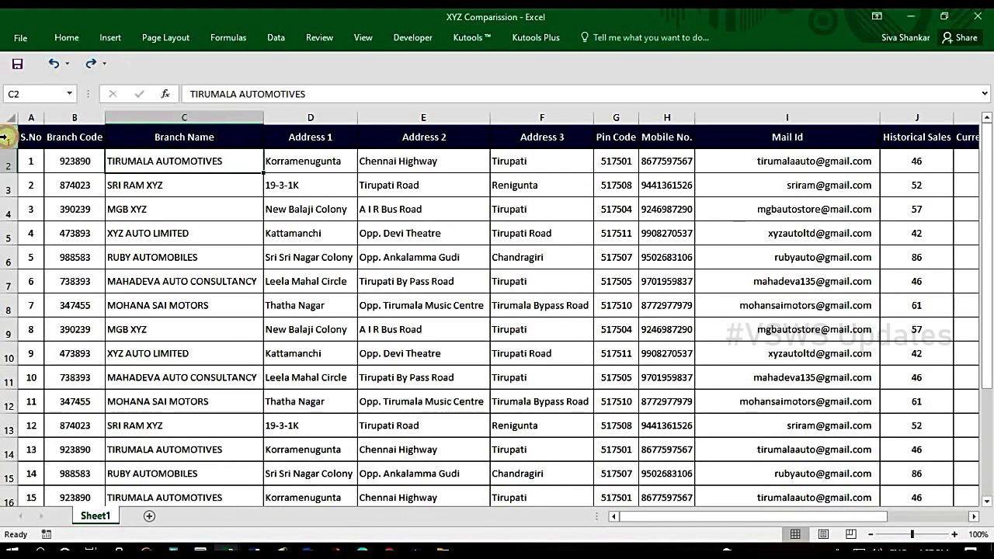
left_click(84, 206)
left_click_drag(172, 119, 9, 101)
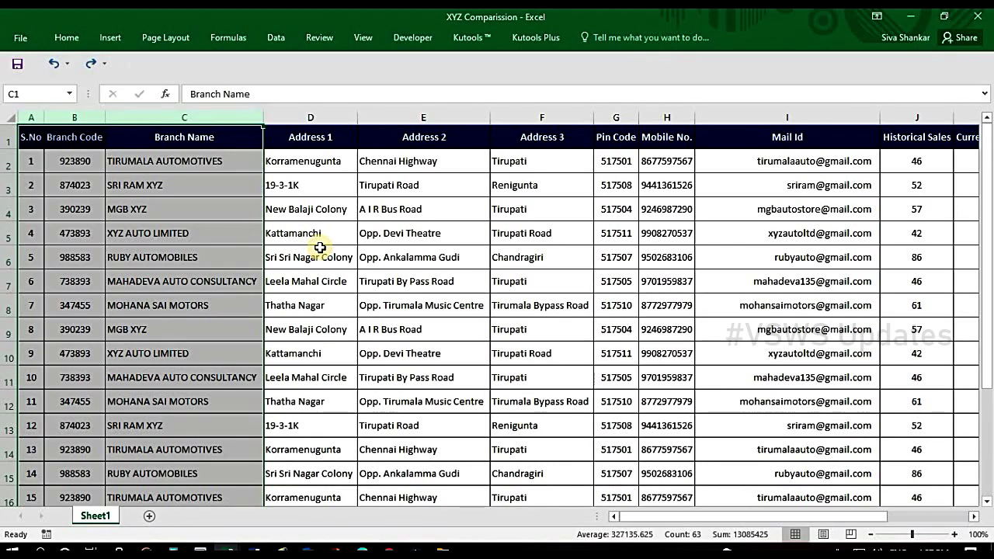
left_click(221, 204)
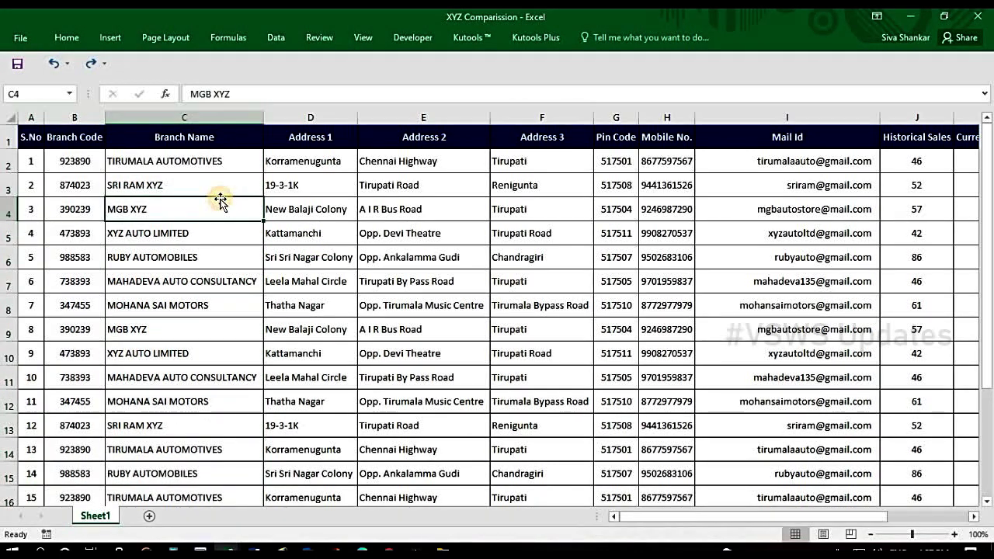
- Freeze panes at cell D2 to lock row 1 and columns A–C
left_click(276, 160)
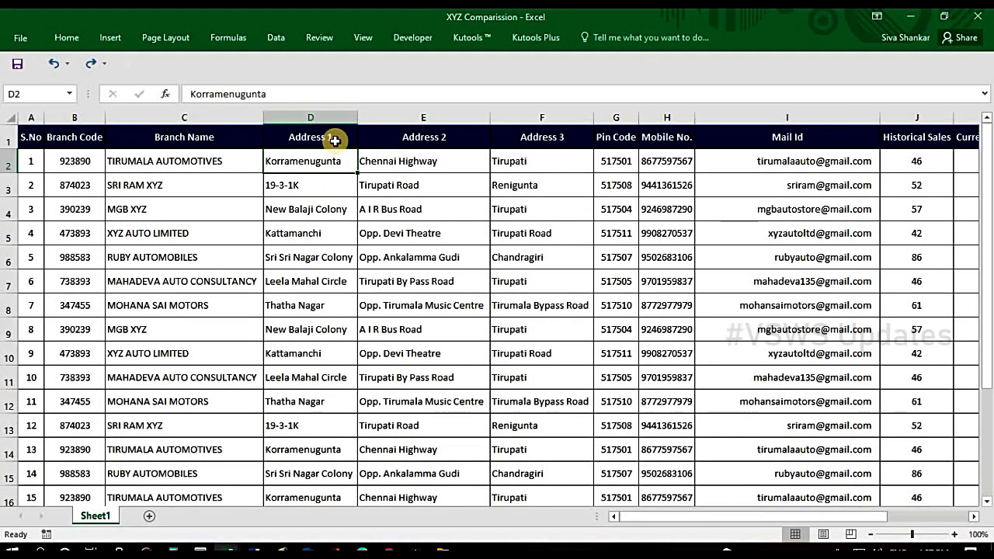
left_click(211, 167)
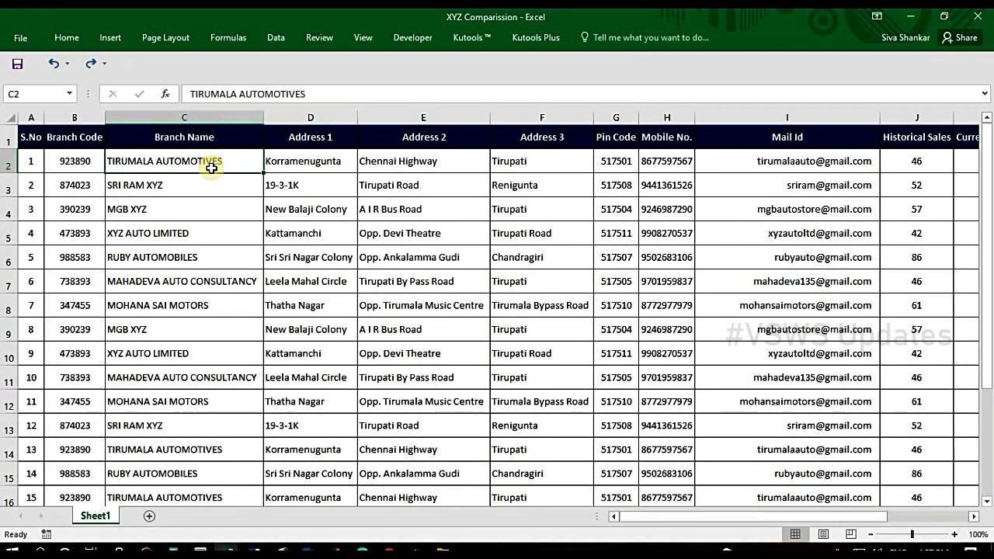
left_click(286, 166)
left_click(362, 43)
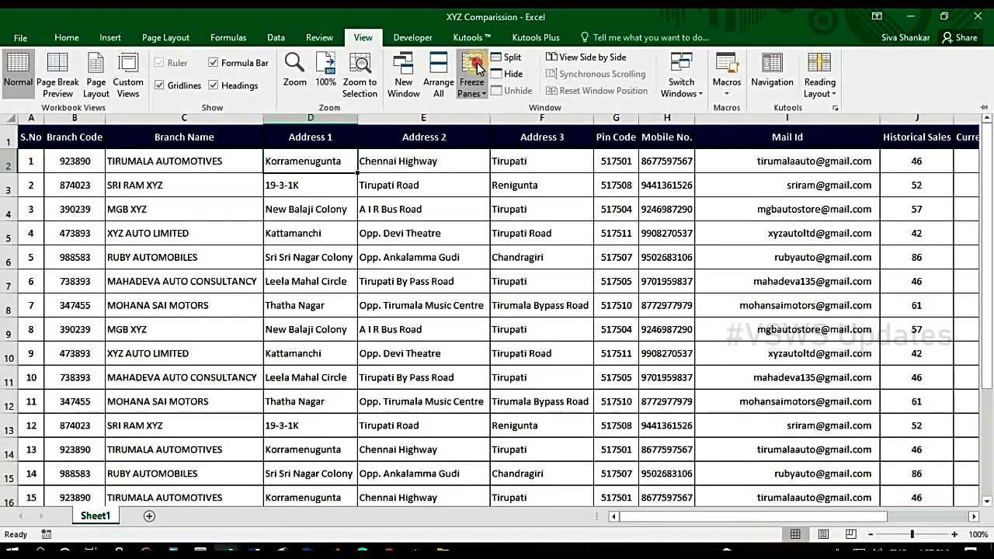
left_click(477, 69)
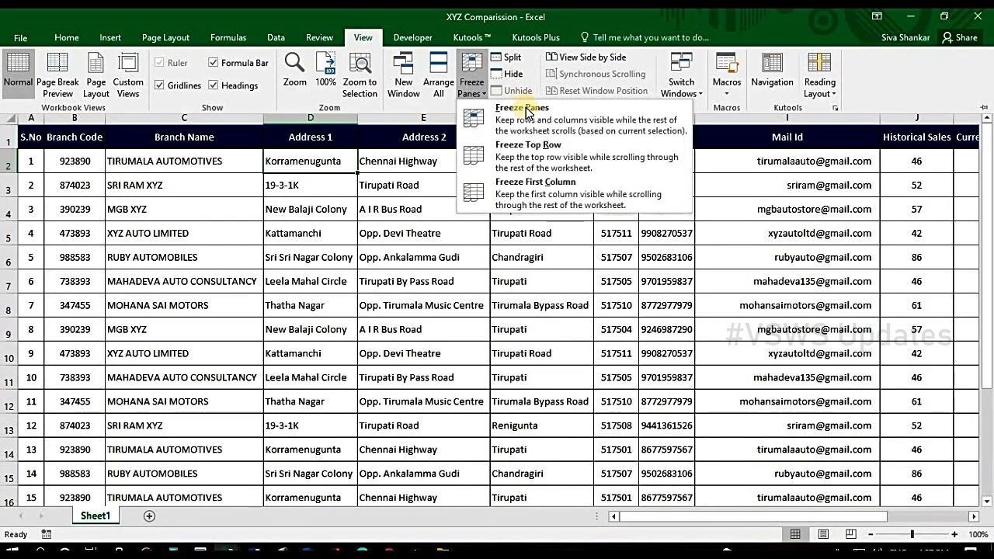
left_click(584, 122)
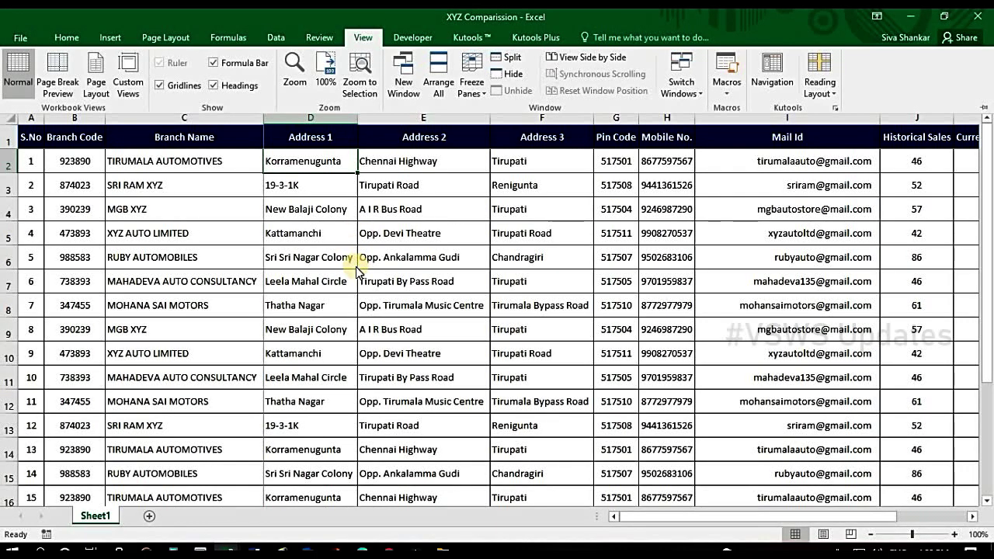
key("ctrl+F1")
scroll(356, 266, "down", 3)
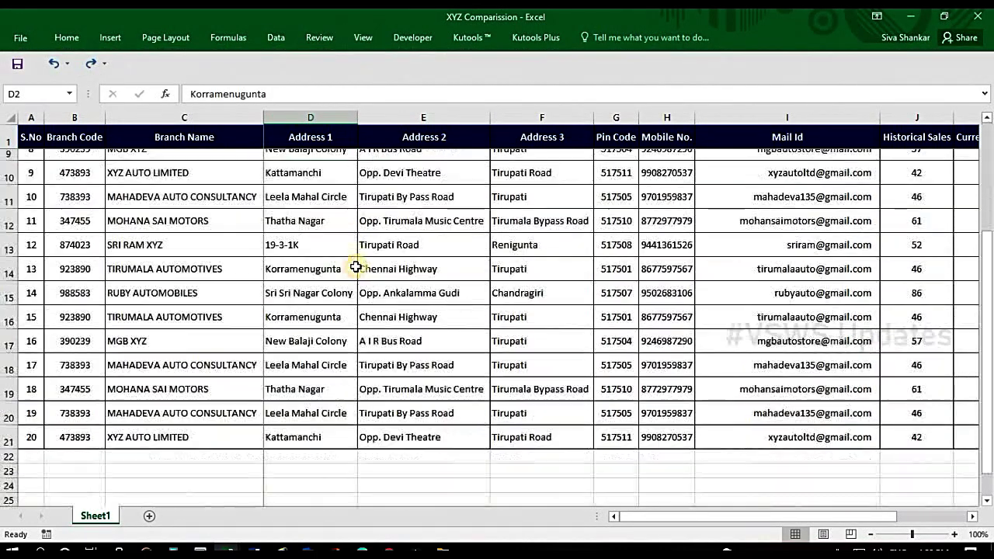
scroll(355, 266, "down", 6)
scroll(356, 266, "up", 9)
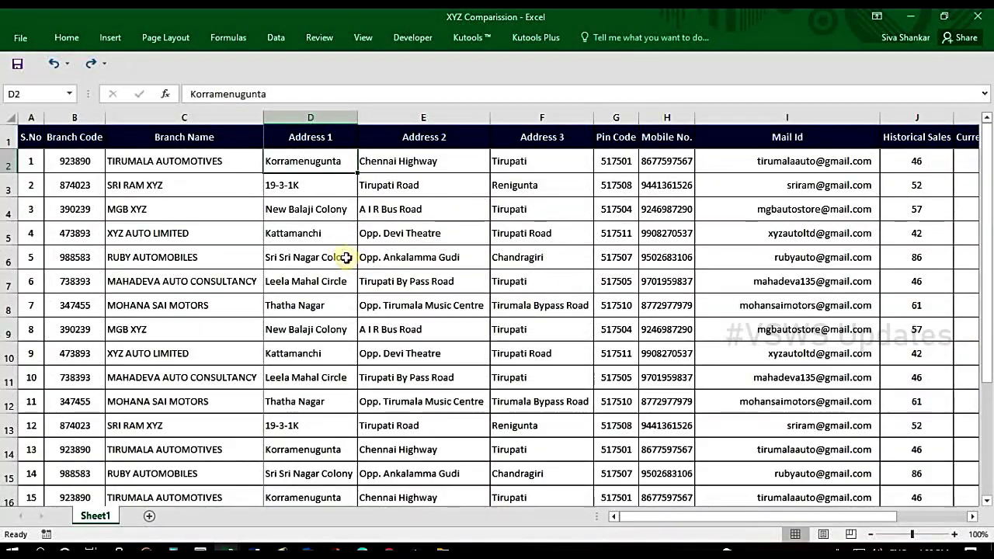
left_click(341, 248)
key("Right")
key("Right")
key("Right")
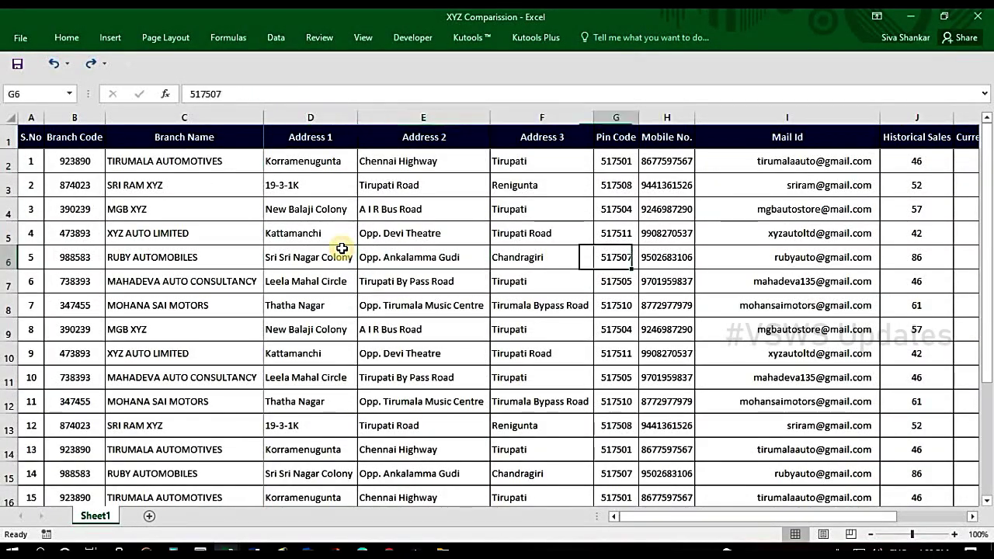
key("Right")
key("Right")
key("Right")
key("Right")
key("Right")
key("Right")
key("Left")
key("Left")
key("Left")
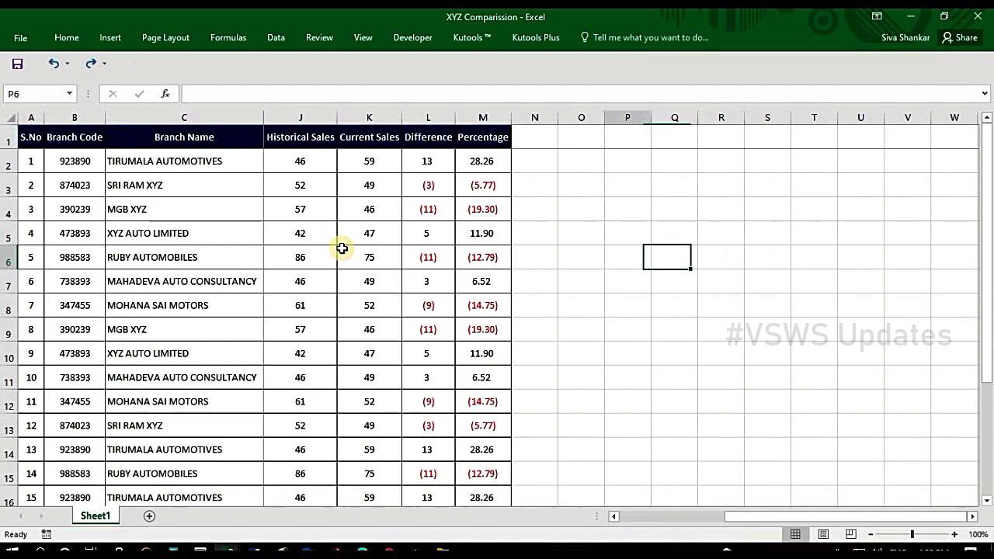
key("Left")
key("Left")
key("Left")
key("Left")
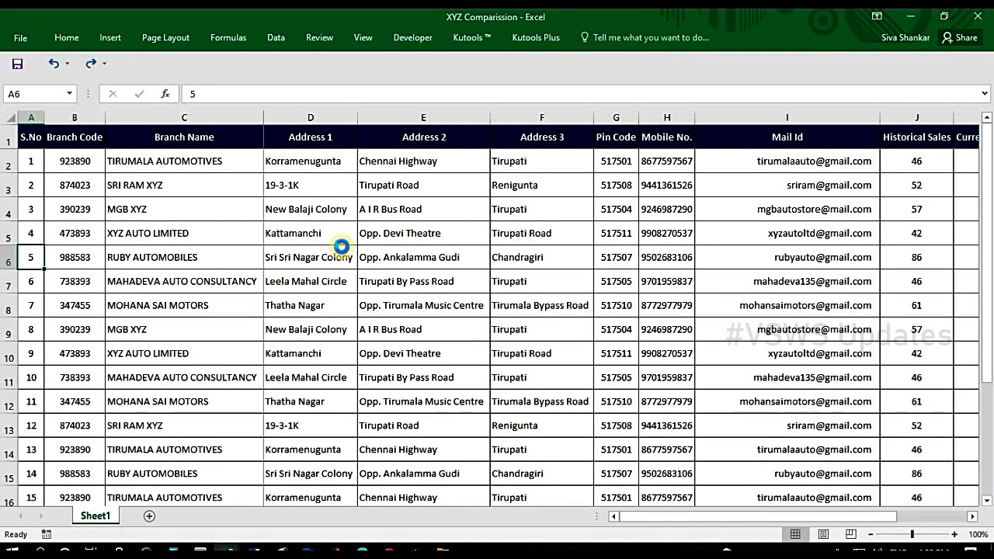
key("ctrl+p")
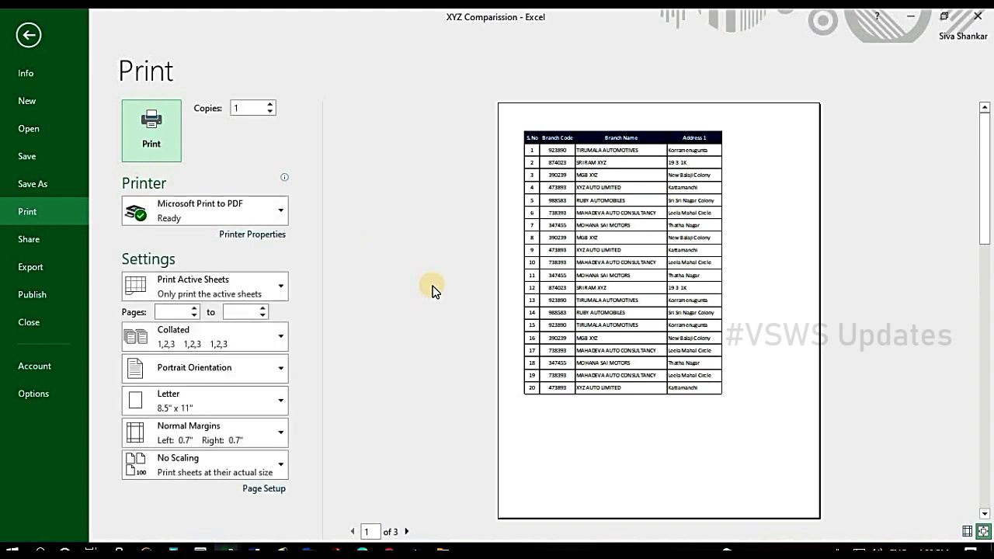
key("Escape")
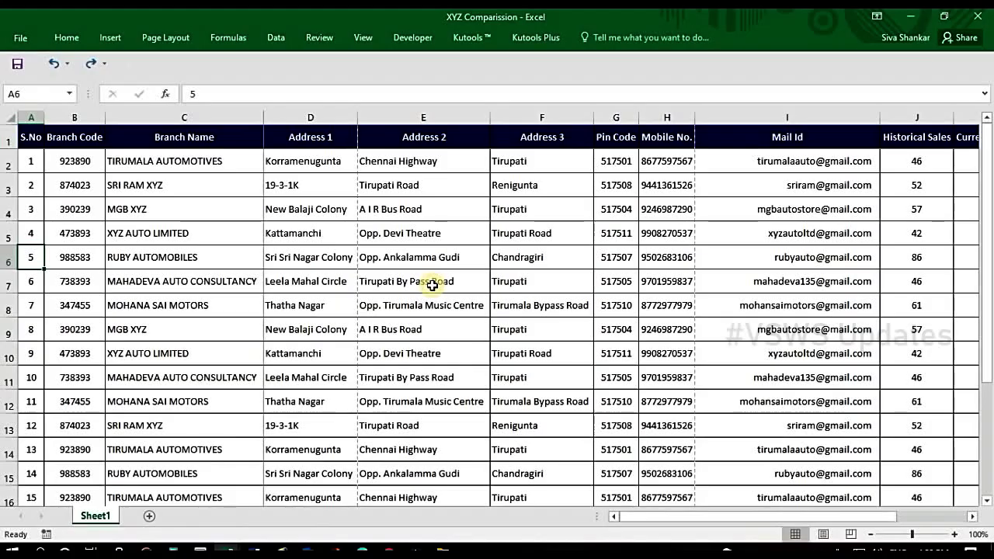
left_click(331, 166)
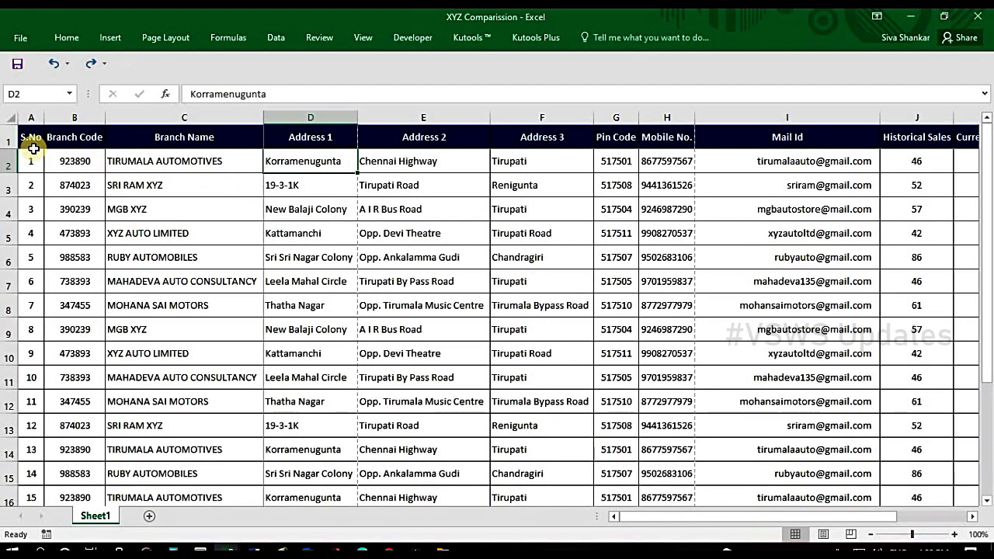
- In print preview, fit the sheet on one page and try Landscape, then Portrait orientation
key("ctrl+p")
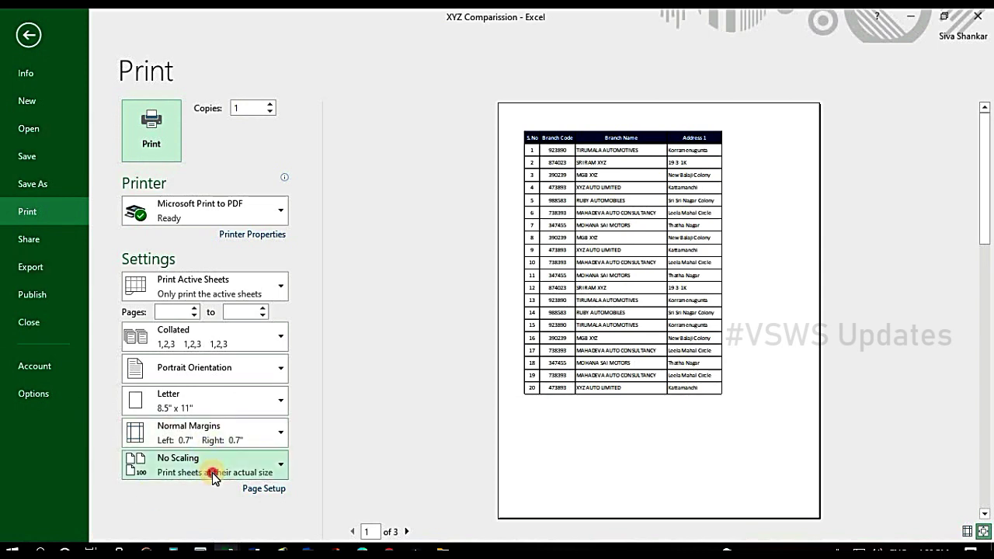
left_click(211, 466)
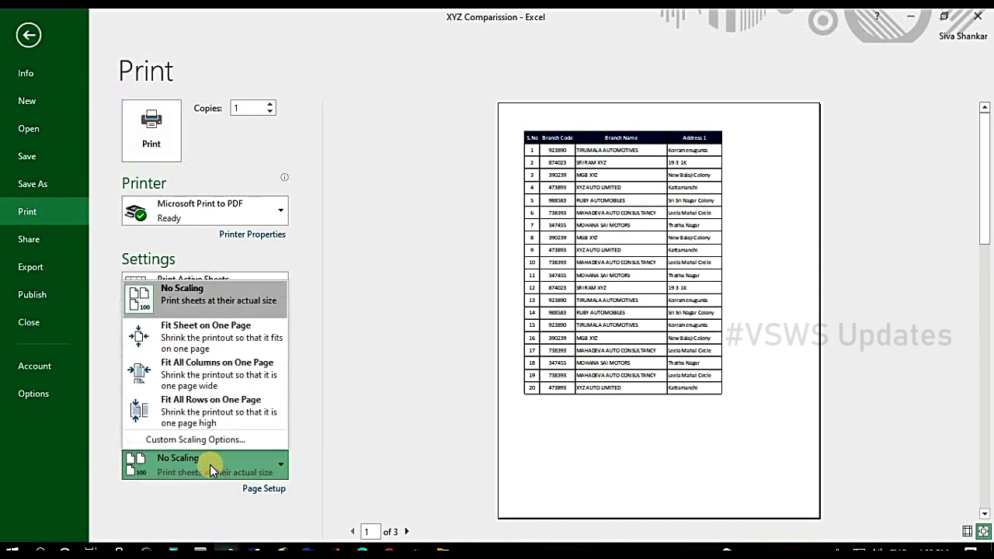
left_click(220, 340)
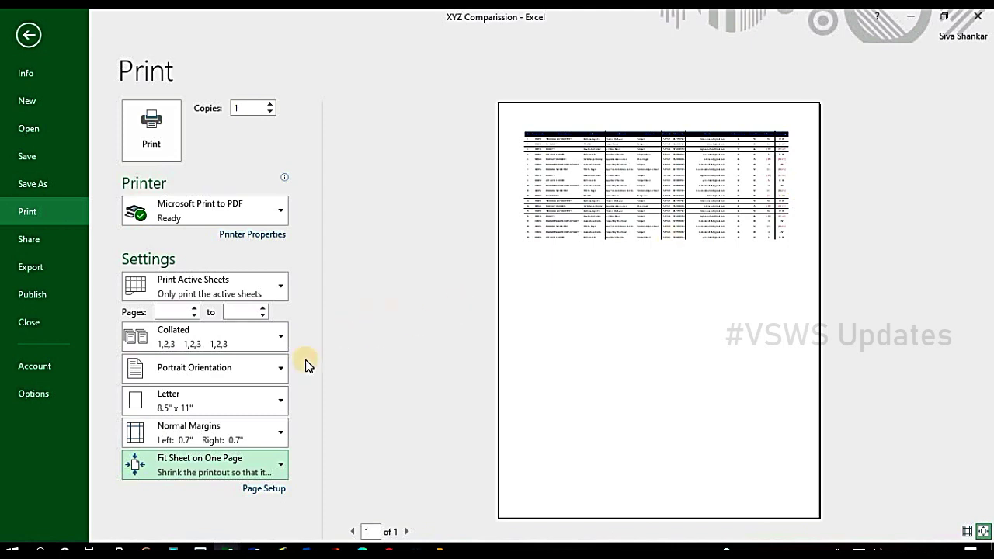
left_click(252, 370)
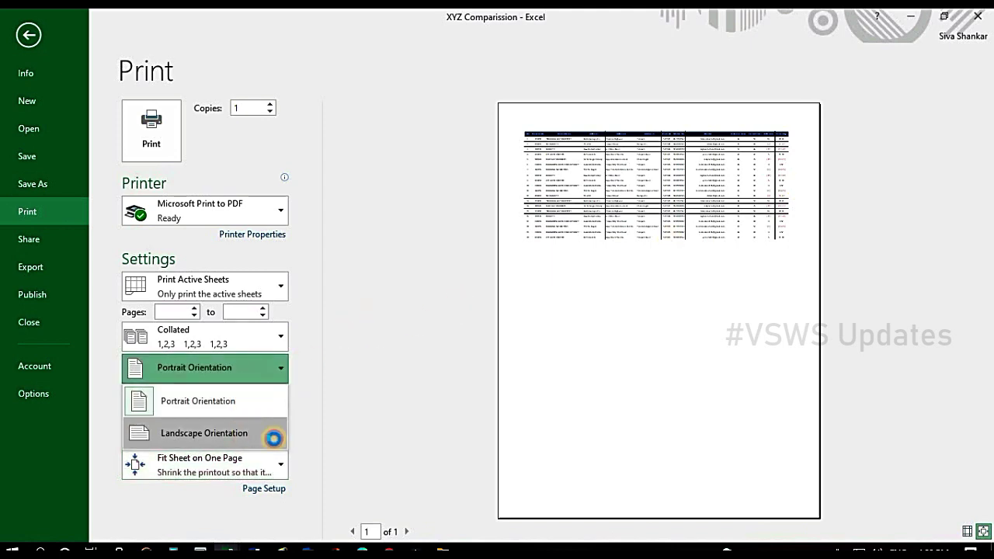
left_click(269, 438)
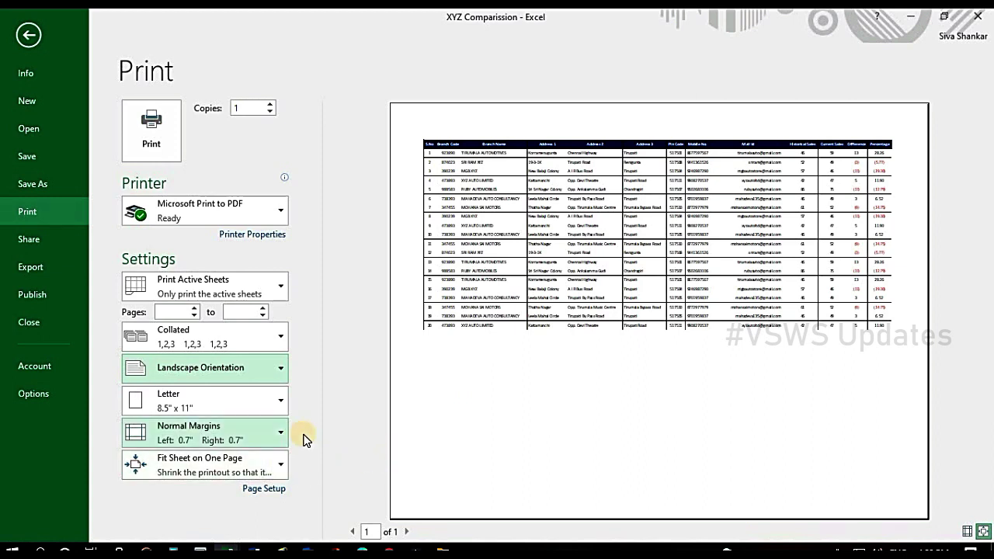
left_click(240, 381)
left_click(222, 401)
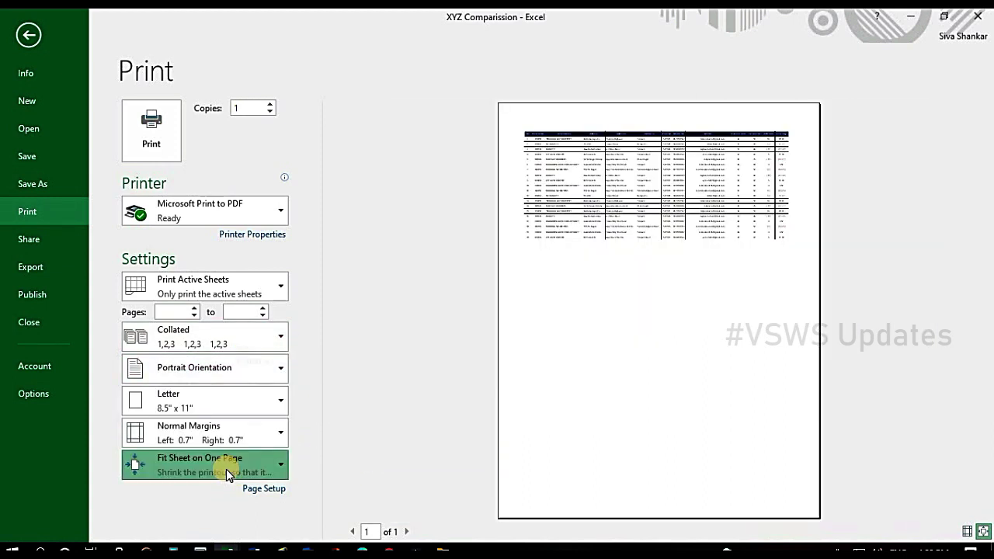
- Try Fit All Columns, then choose Fit All Rows on One Page and leave the preview
left_click(226, 469)
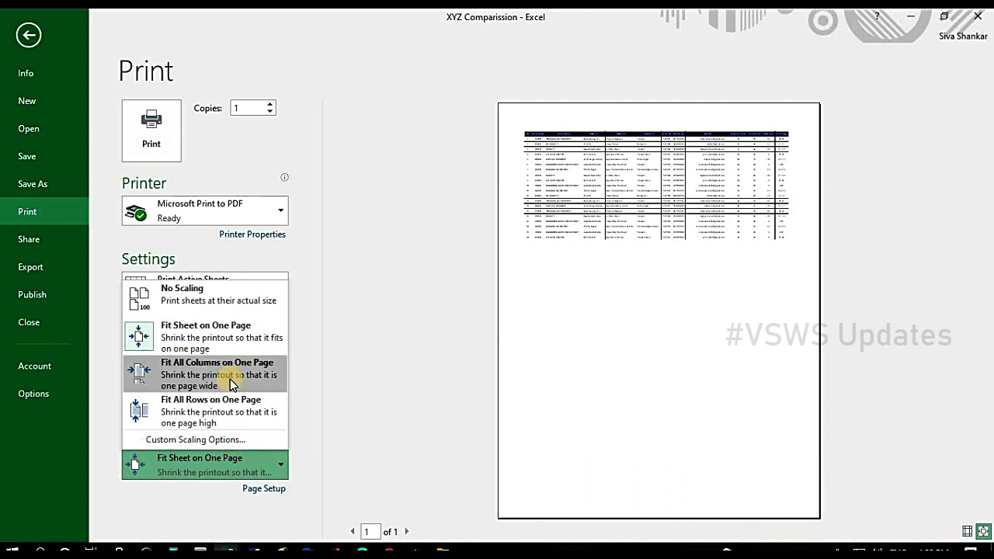
left_click(230, 378)
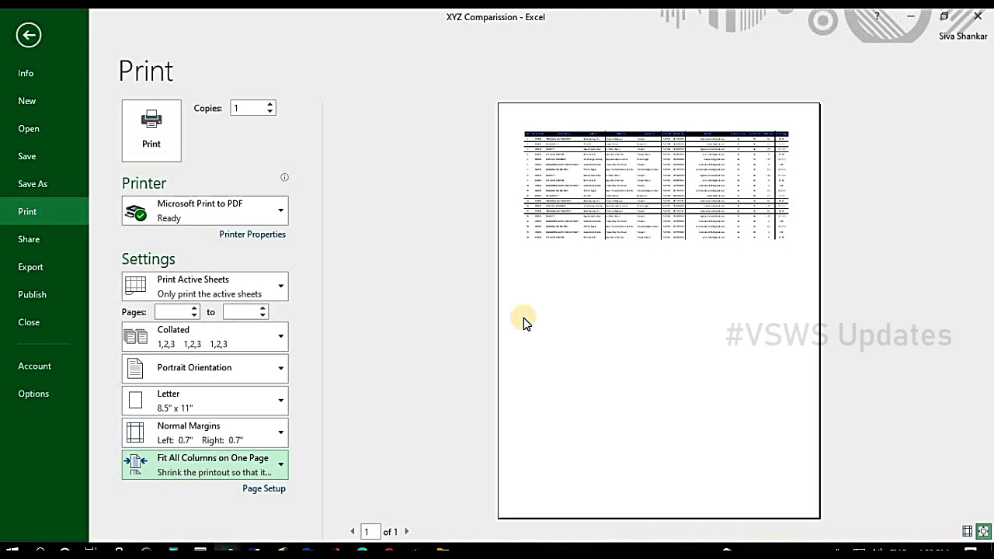
left_click(252, 464)
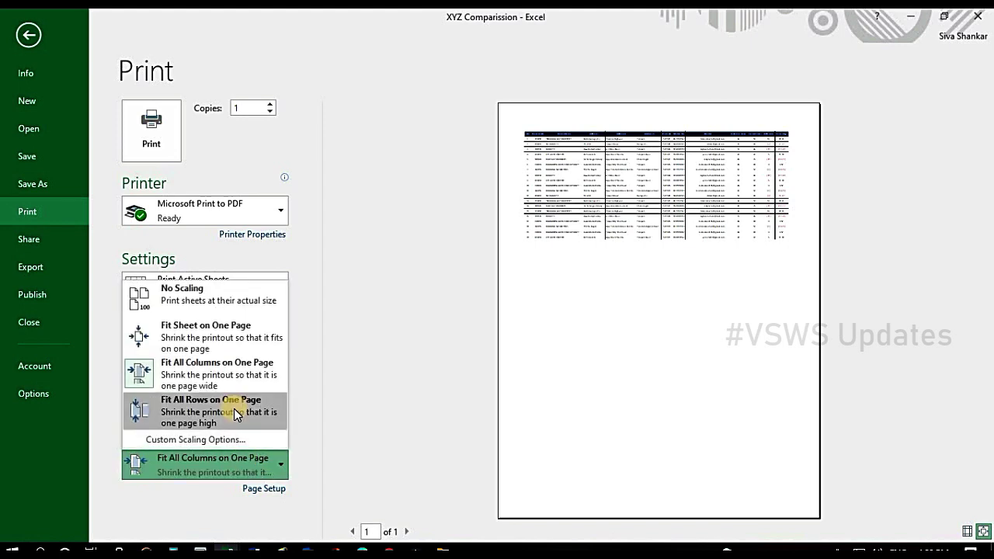
left_click(235, 410)
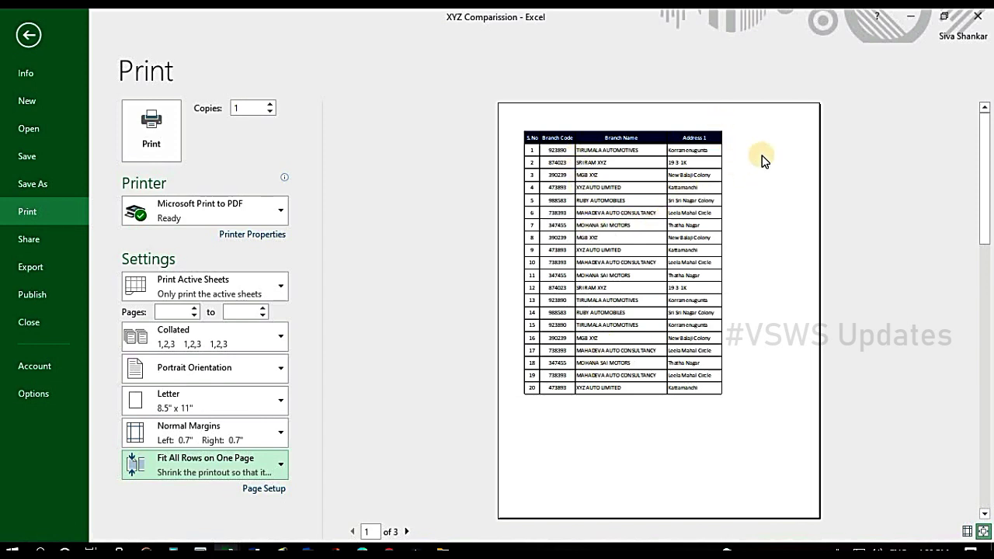
left_click(236, 463)
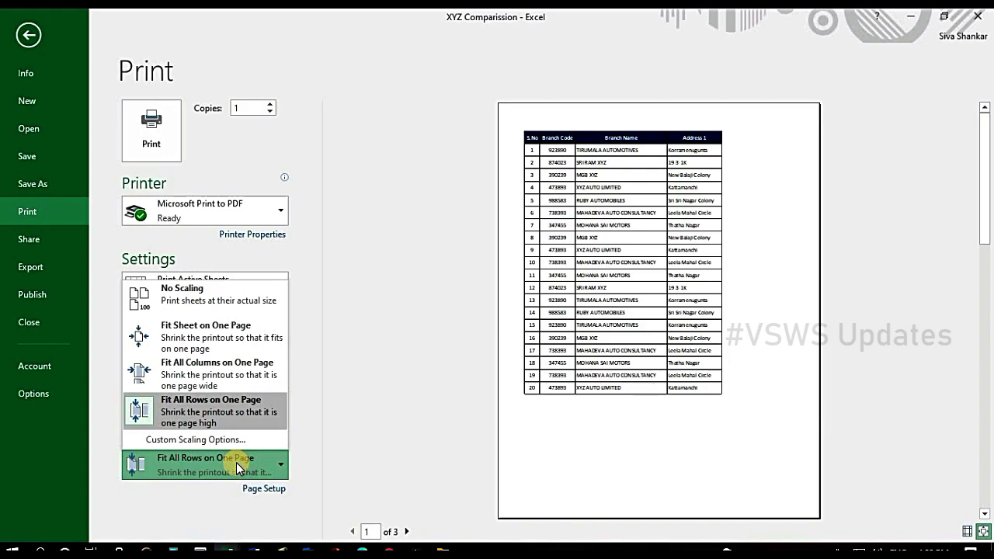
left_click(345, 369)
key("Escape")
- Select A1:E21 and set it as the print area via Page Layout > Print Area
left_click(393, 302)
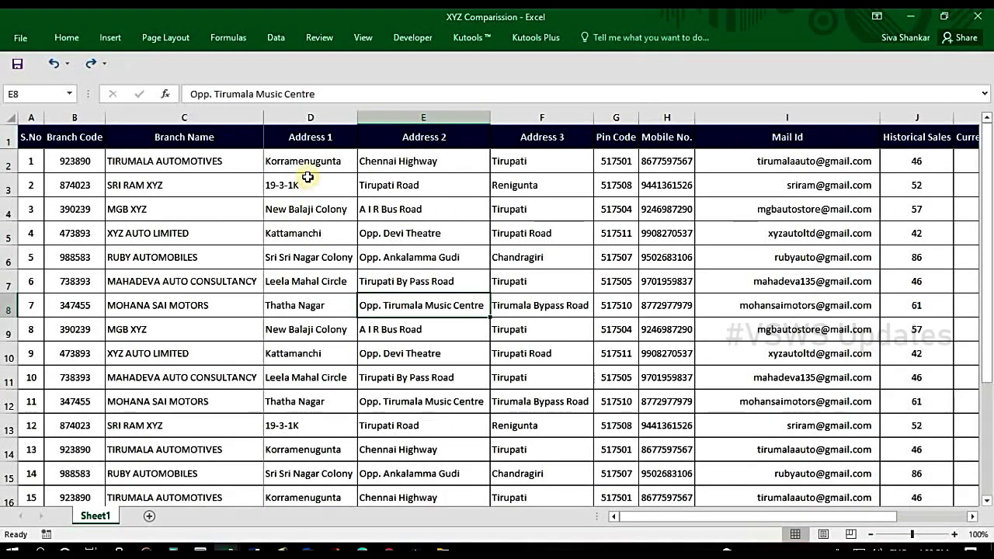
left_click_drag(550, 161, 555, 398)
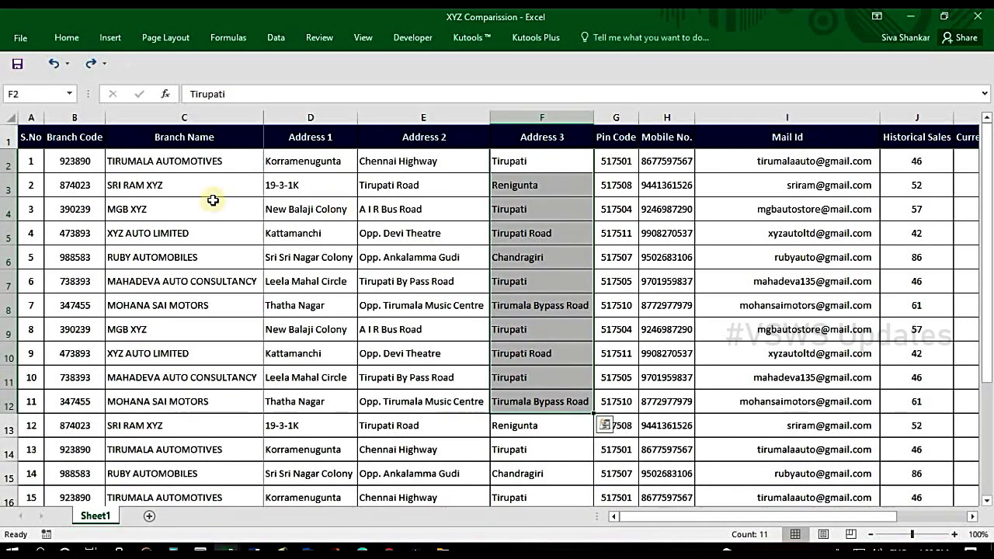
left_click(31, 136)
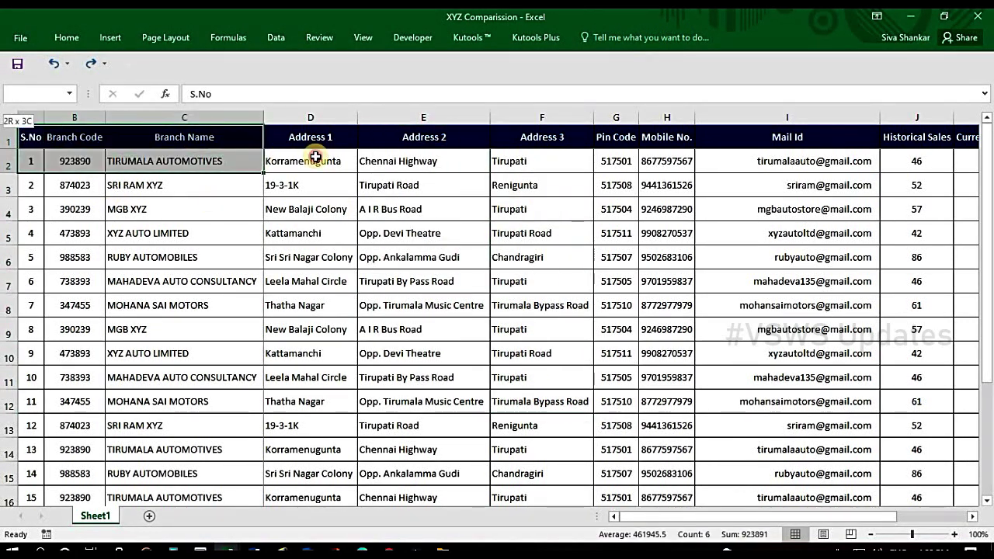
mouse_move(121, 148)
left_mouse_down()
mouse_move(441, 304)
mouse_move(442, 515)
left_mouse_up()
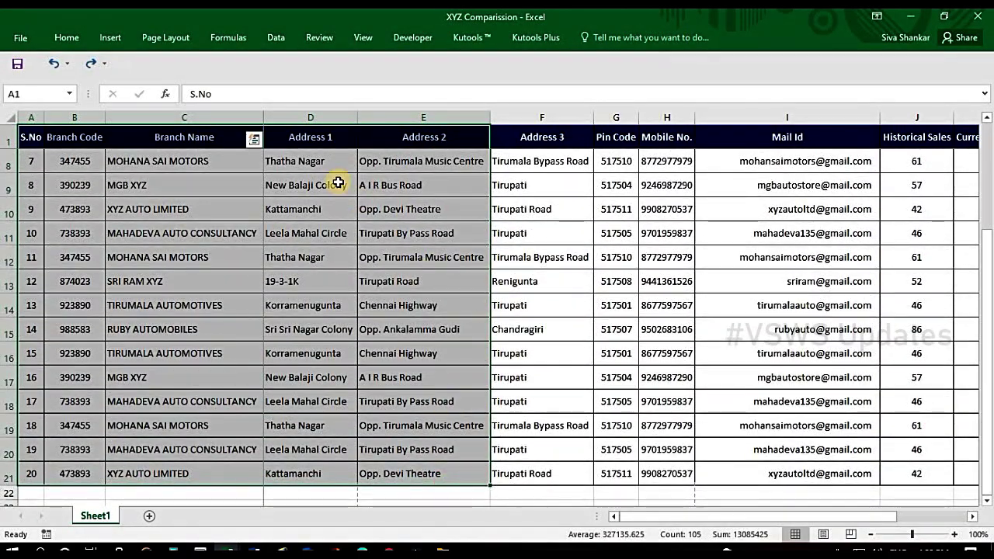
left_click(175, 41)
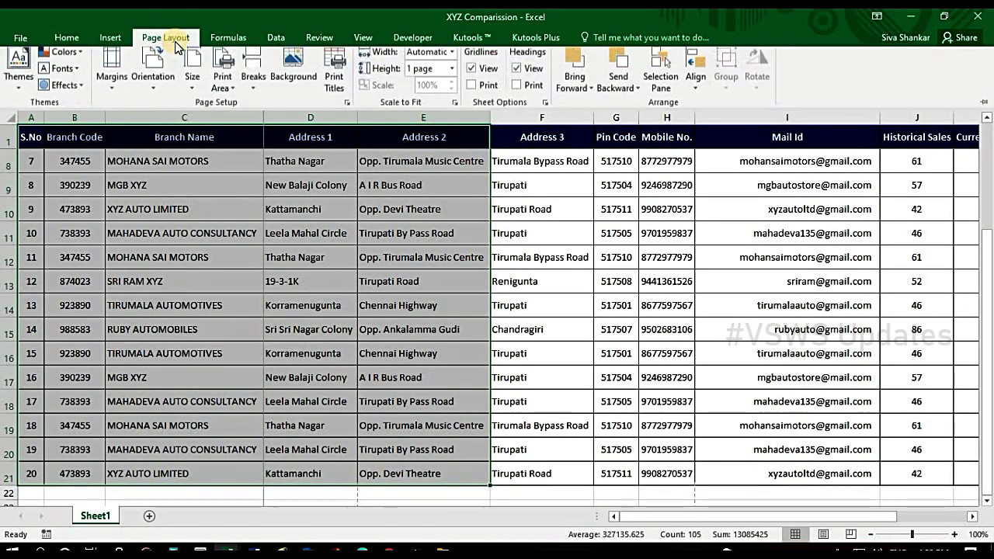
left_click(229, 74)
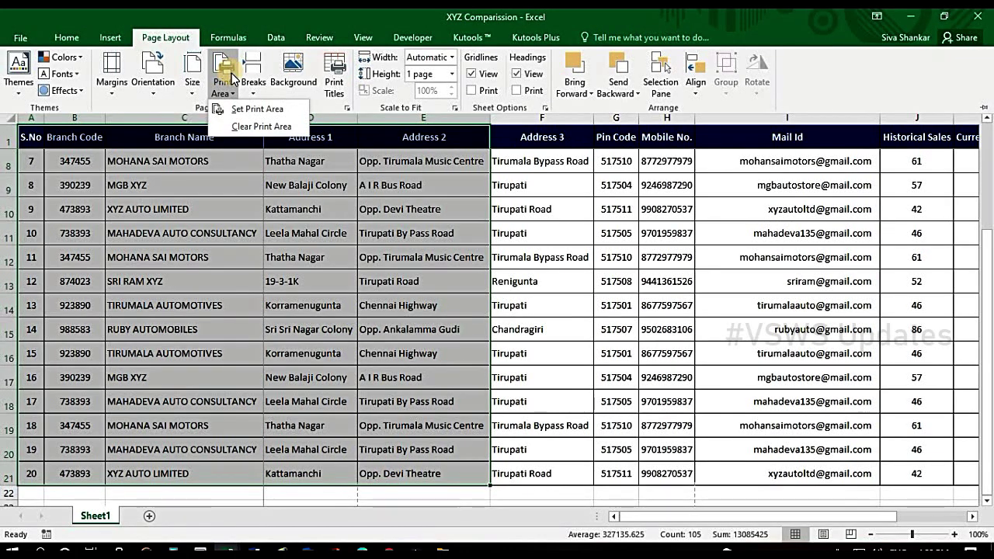
left_click(270, 109)
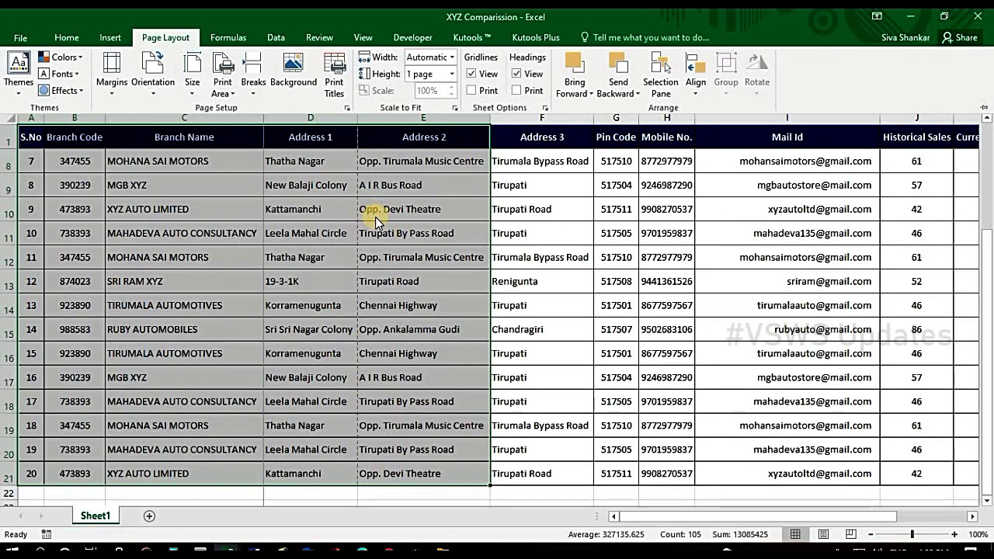
key("ctrl+F1")
left_click(409, 240)
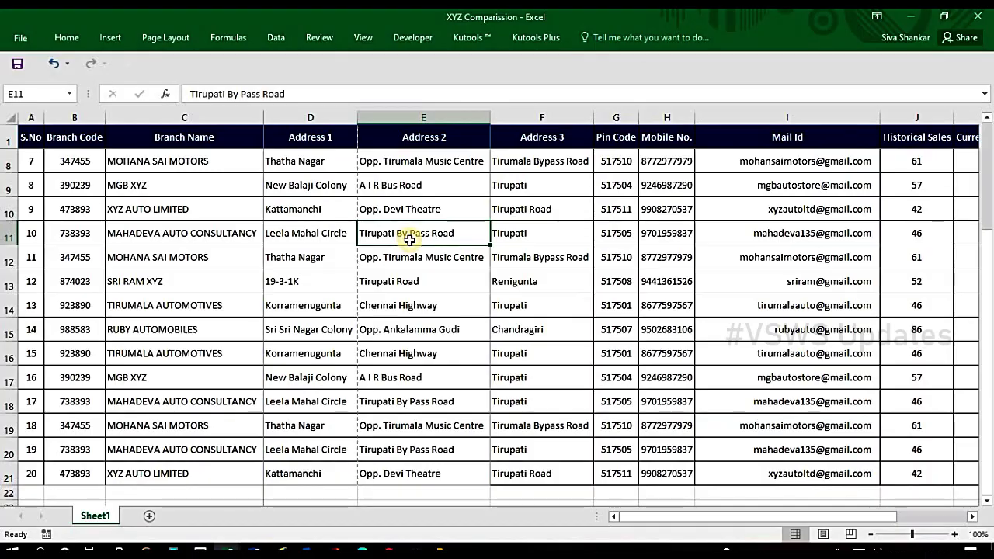
- In print preview, choose Fit All Columns on One Page, then return to the sheet
key("ctrl+p")
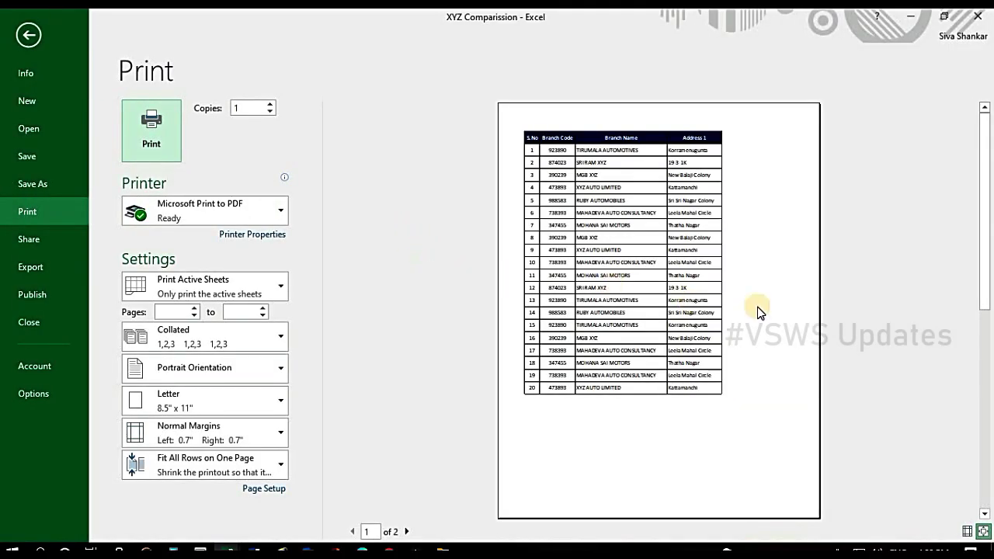
key("Escape")
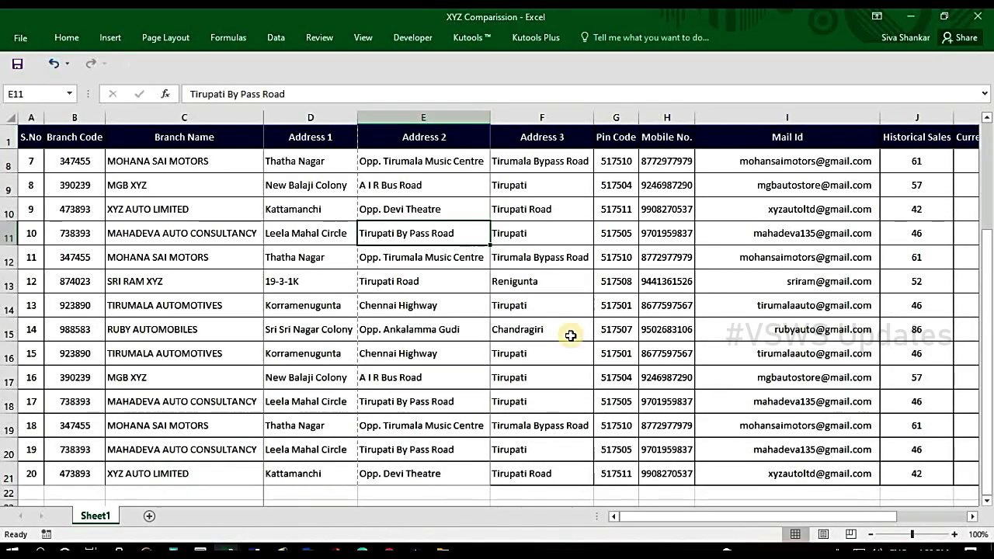
key("ctrl+p")
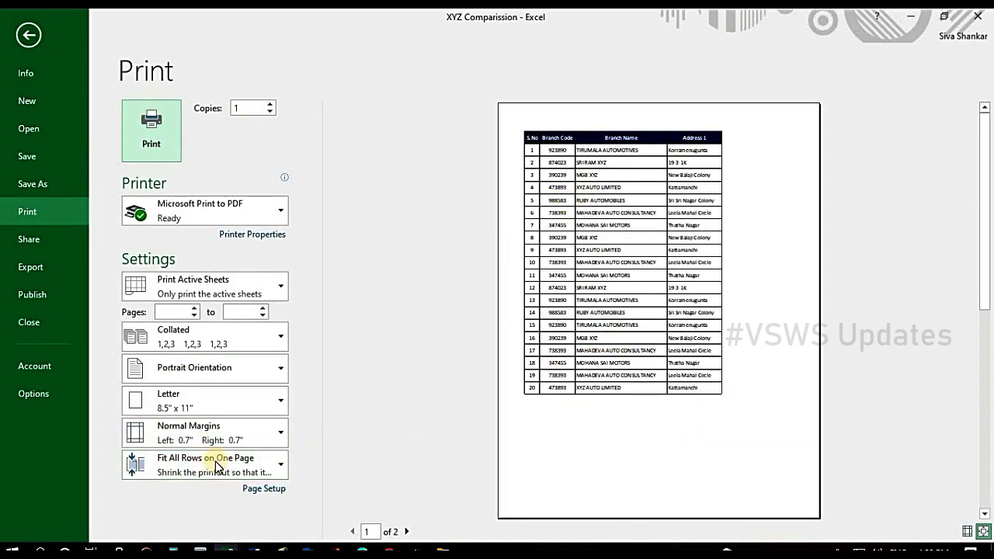
left_click(216, 463)
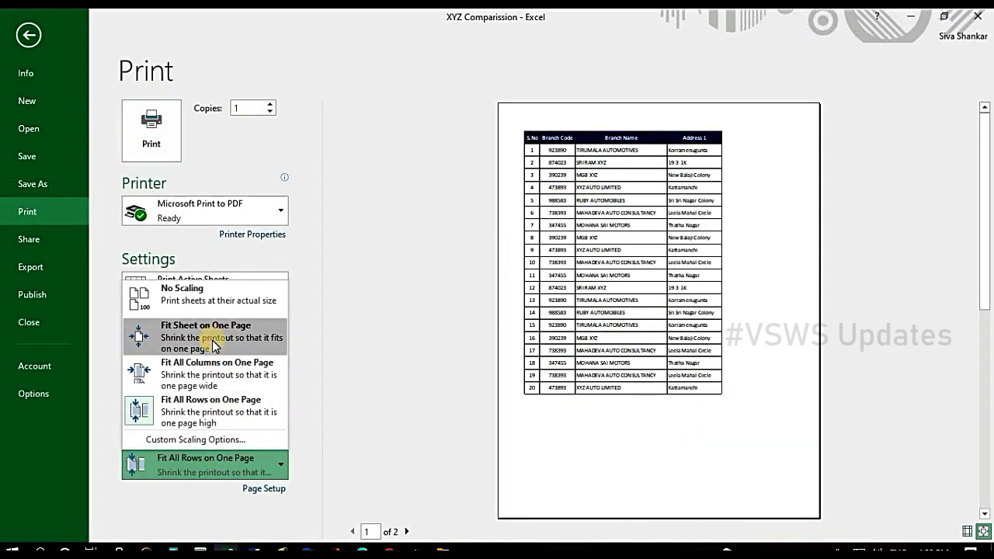
left_click(218, 379)
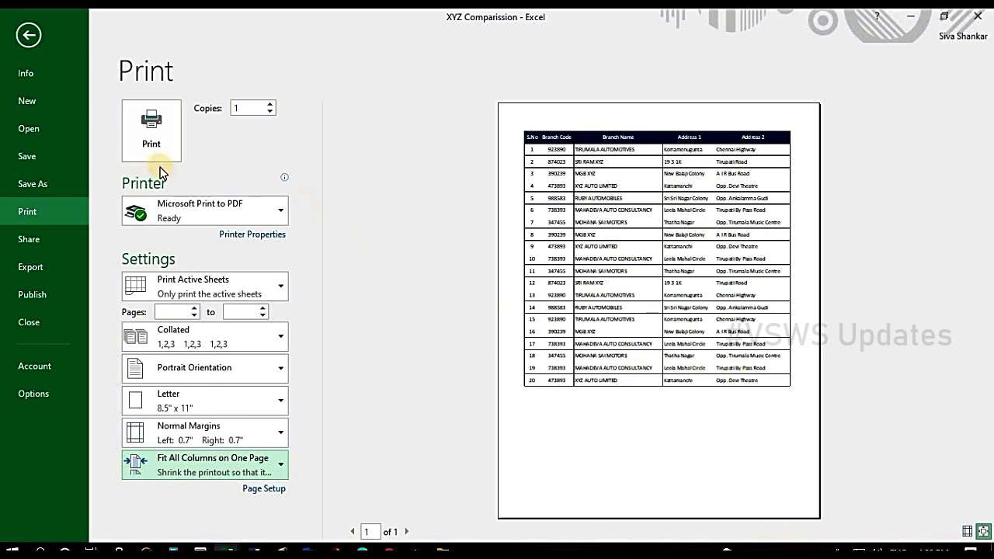
key("Escape")
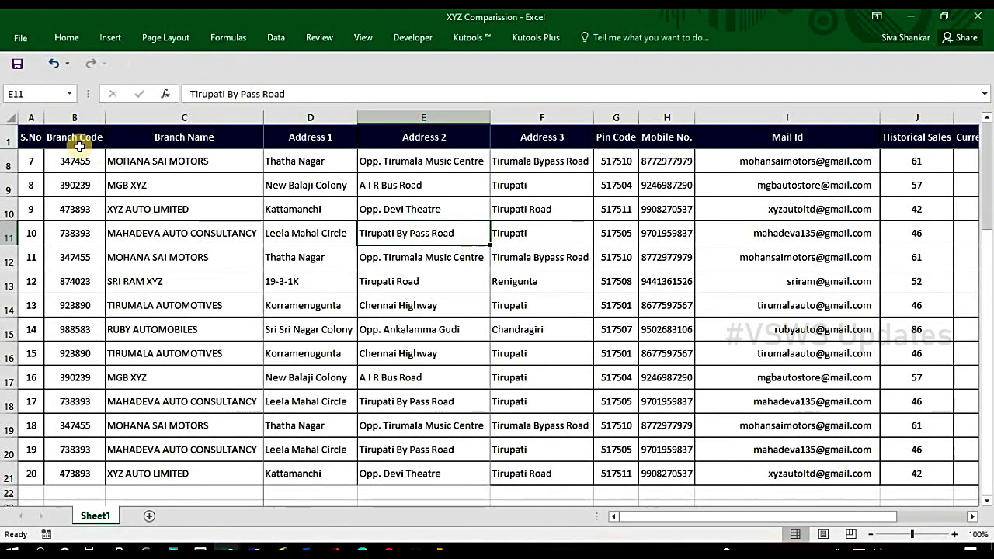
- Set the print area to the table range A1:I21, S.No through Mail Id
mouse_move(31, 137)
left_mouse_down()
mouse_move(426, 157)
mouse_move(880, 464)
mouse_move(859, 474)
left_mouse_up()
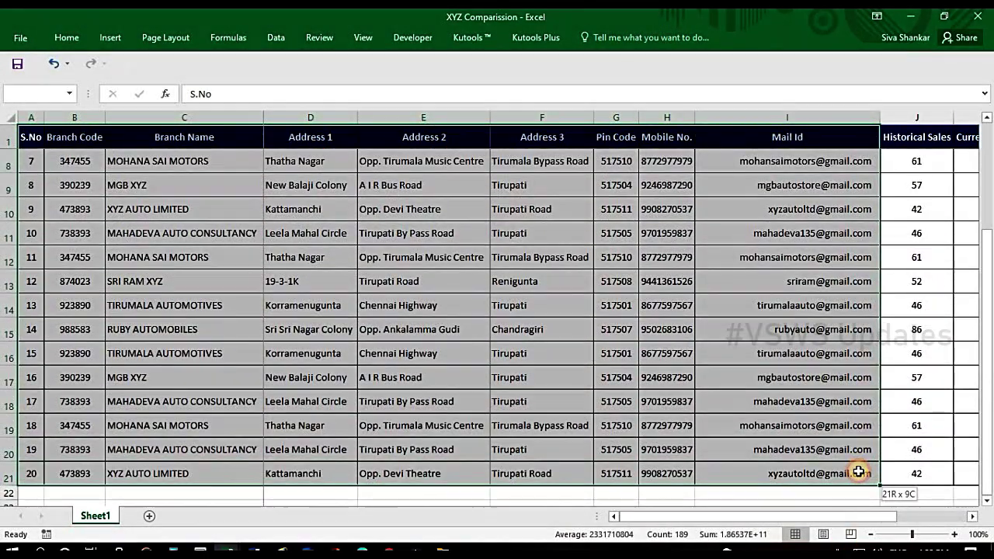
left_click(174, 35)
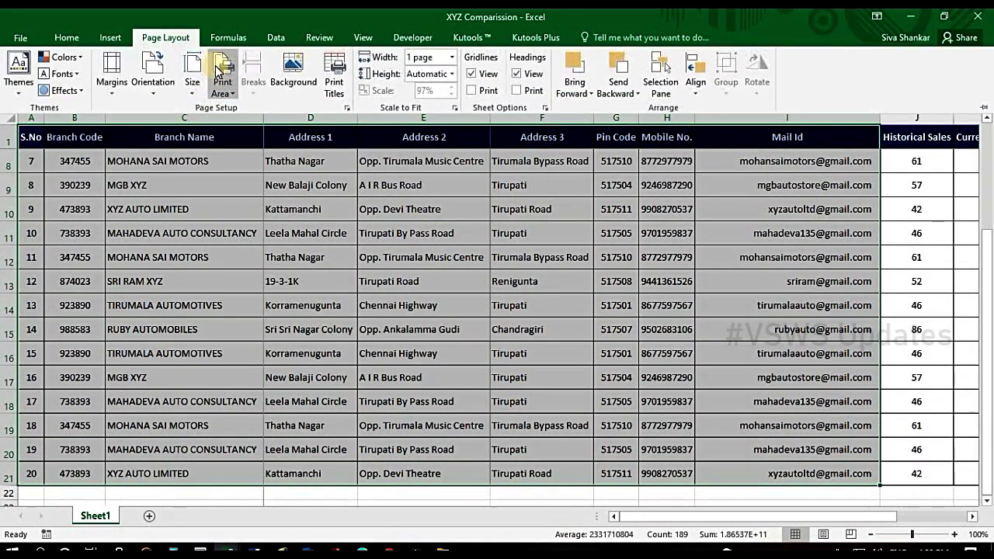
left_click(222, 71)
left_click(245, 109)
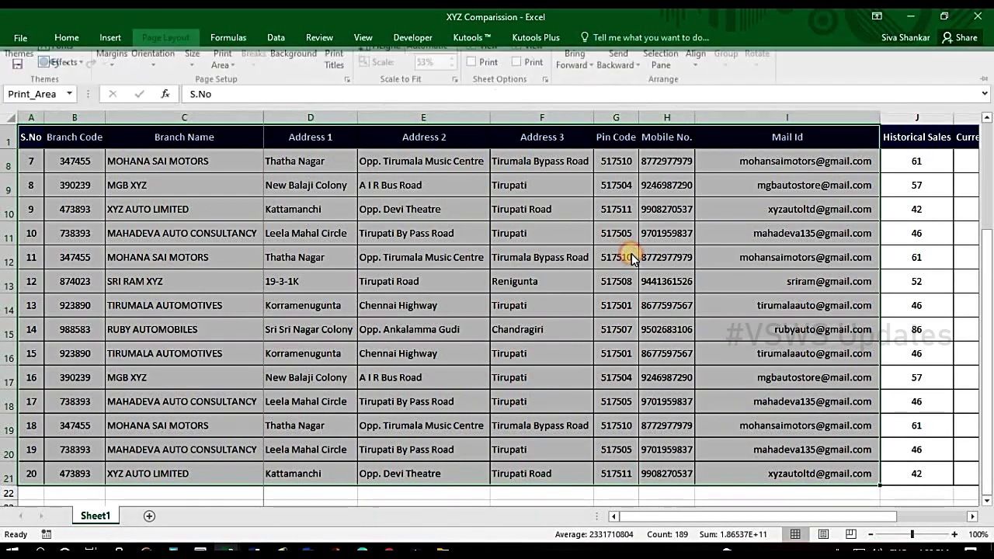
- Dismiss the quick analysis suggestions and bring up the print preview with Ctrl+P
key("ctrl+q")
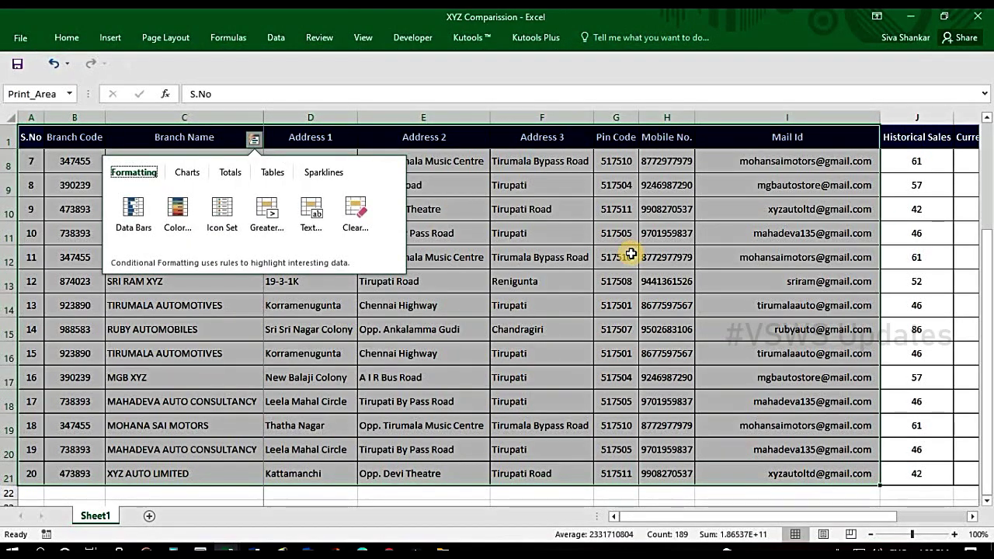
key("Escape")
key("ctrl+p")
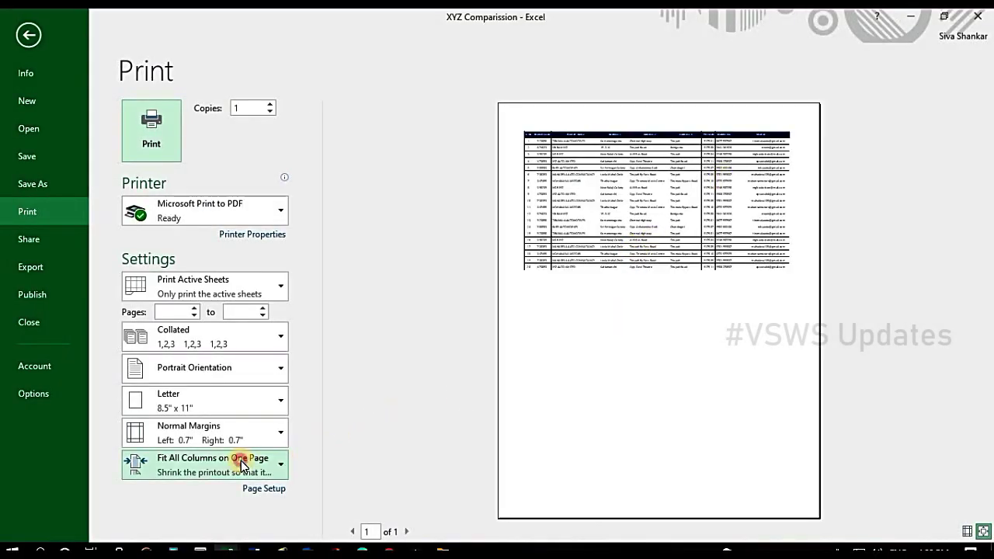
- Compare No Scaling, Fit All Columns and Fit Sheet on One Page scaling, settling on Fit Sheet on One Page
left_click(233, 468)
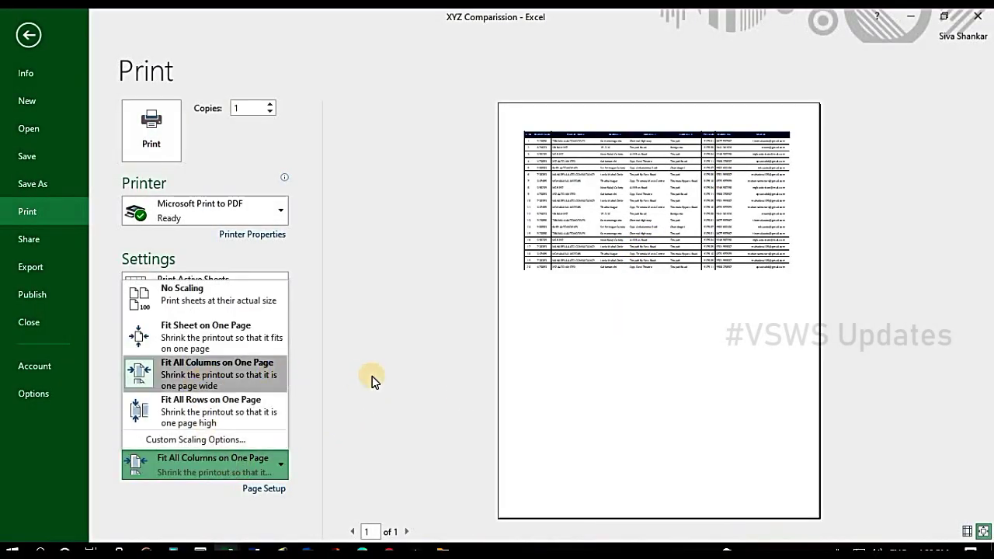
left_click(218, 301)
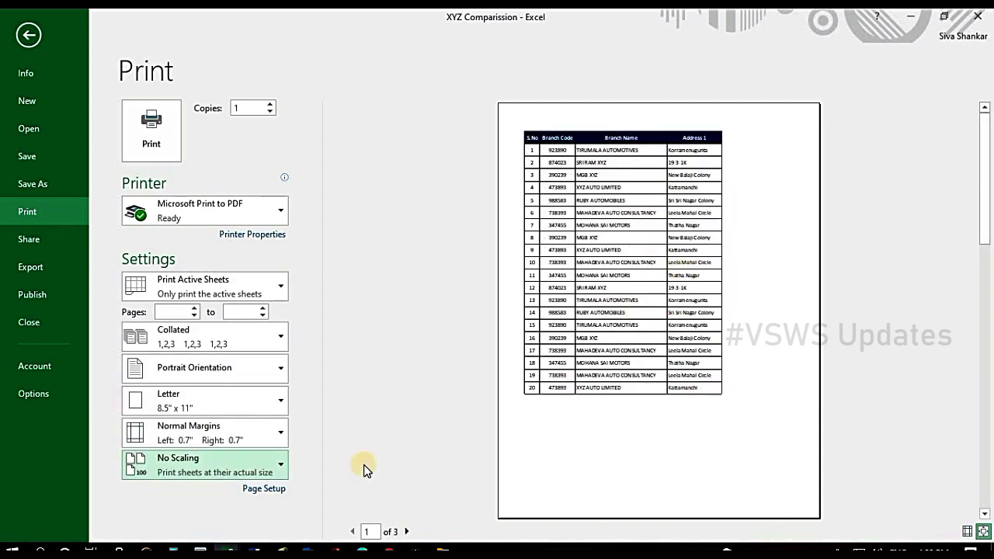
left_click(228, 459)
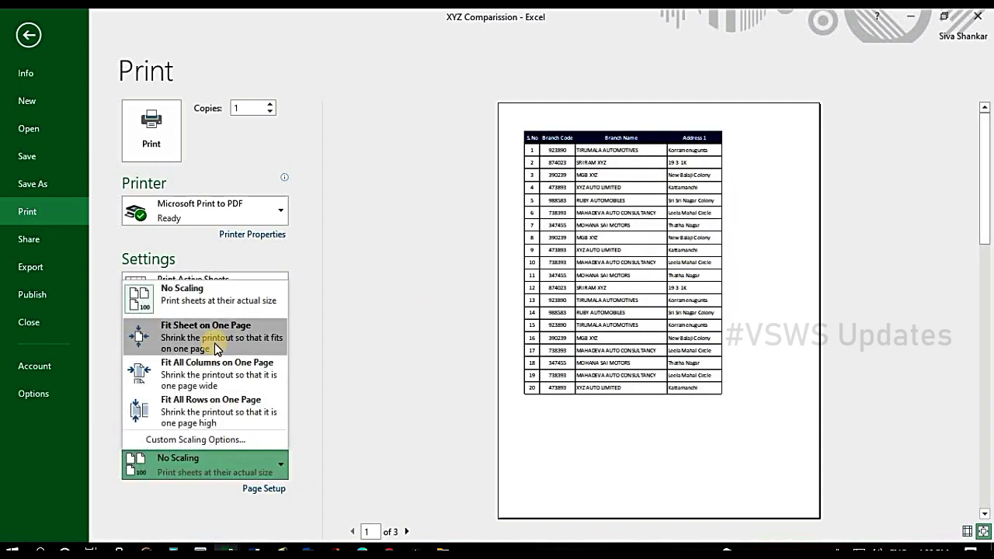
left_click(214, 342)
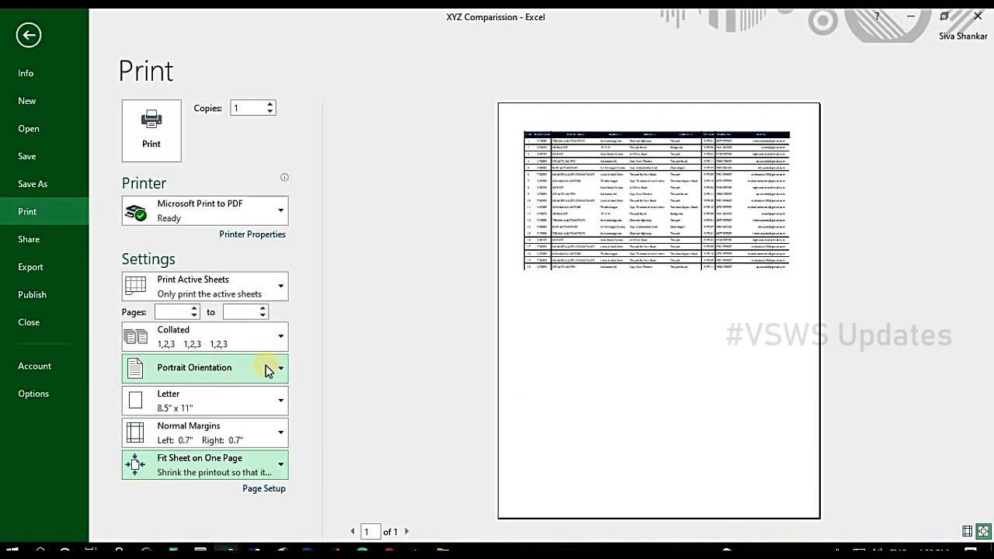
left_click(222, 474)
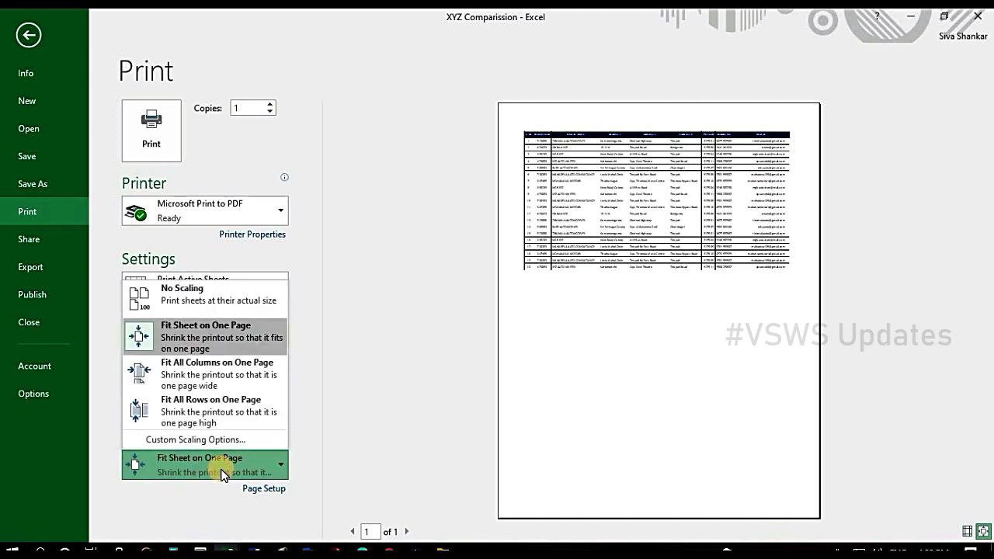
left_click(208, 371)
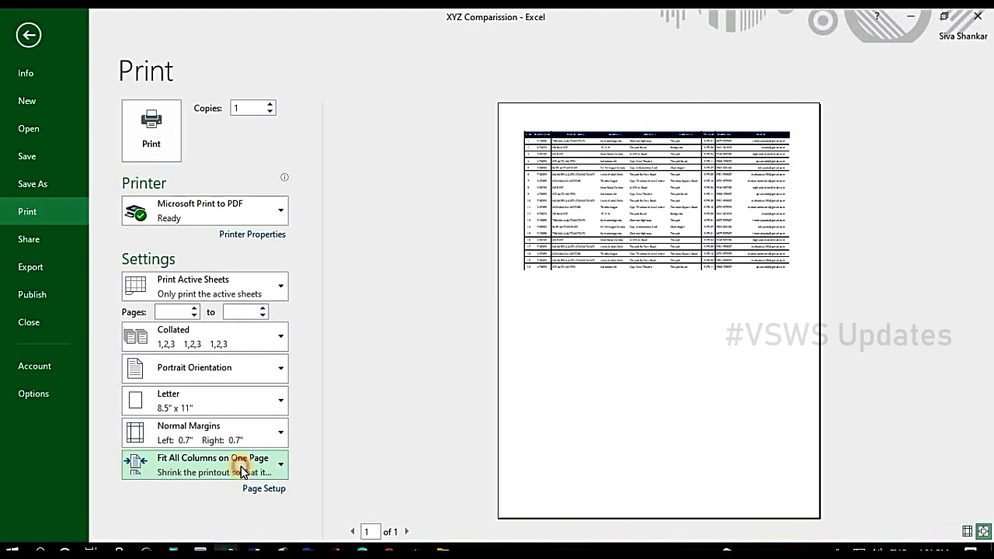
left_click(241, 467)
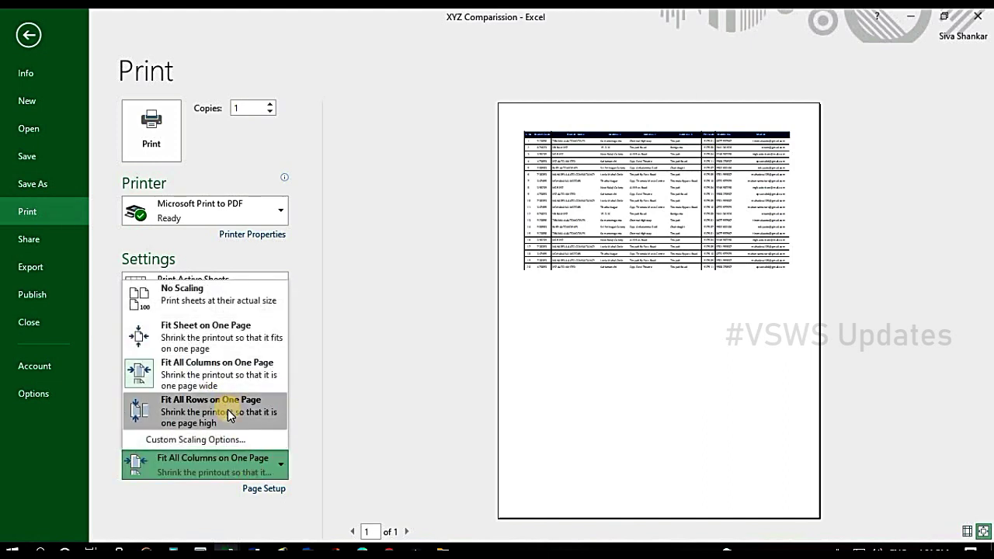
left_click(225, 342)
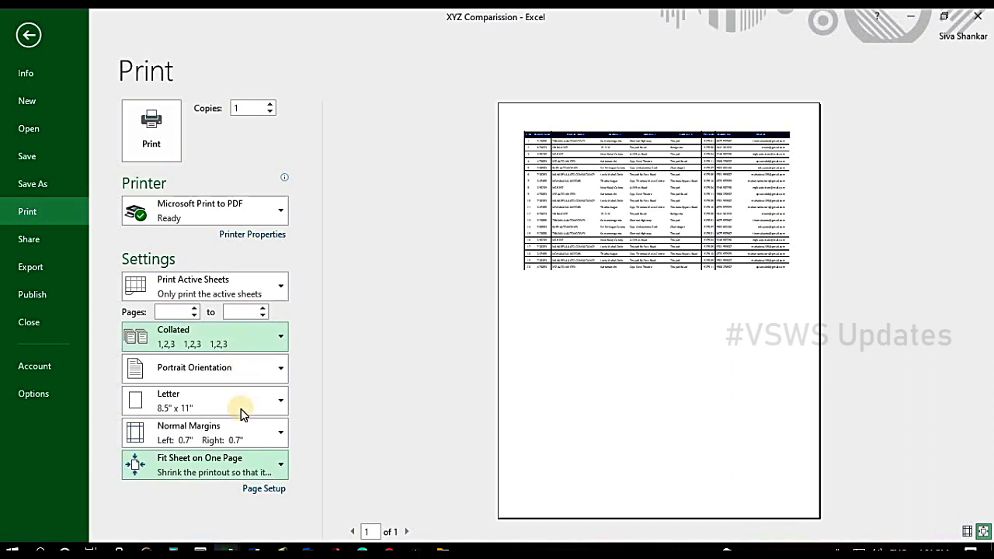
left_click(221, 468)
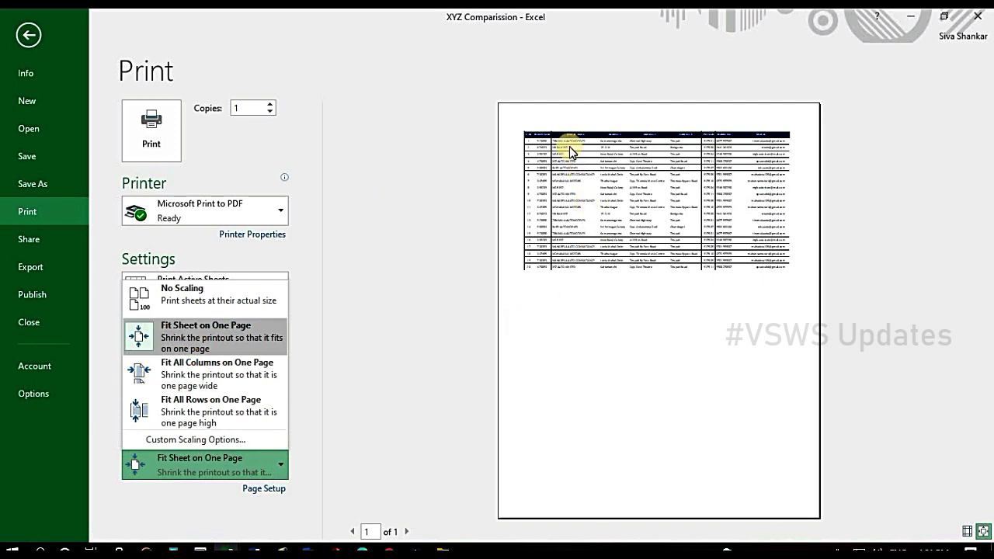
- Keep Fit Sheet on One Page scaling and switch the page orientation to Landscape
left_click(377, 347)
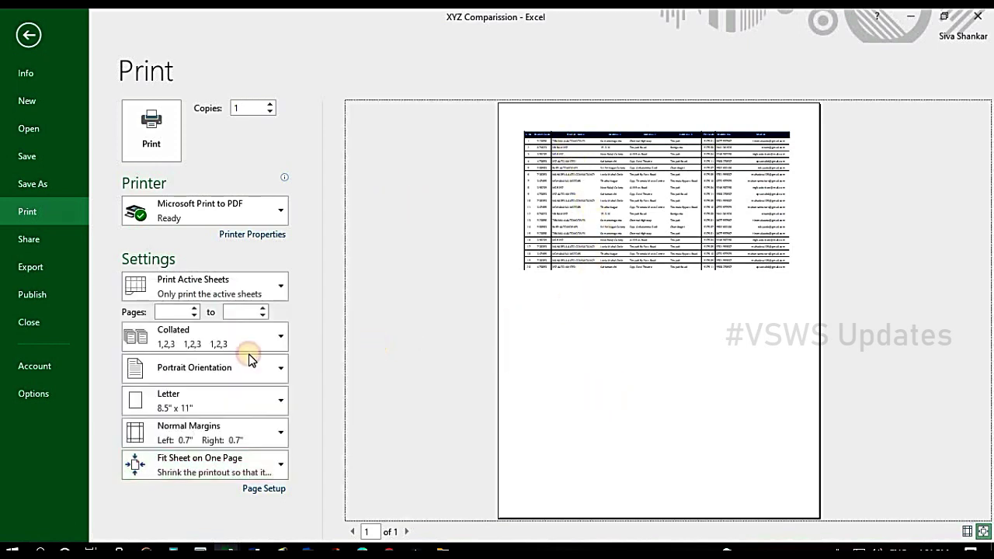
left_click(207, 374)
left_click(211, 426)
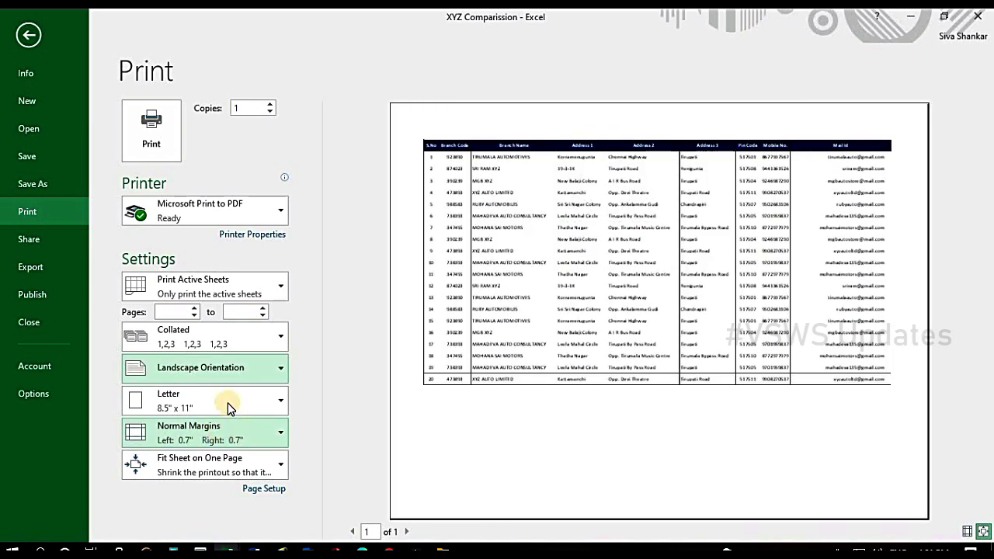
- Set the paper size to A4, then return to the worksheet and clear the selection
left_click(229, 404)
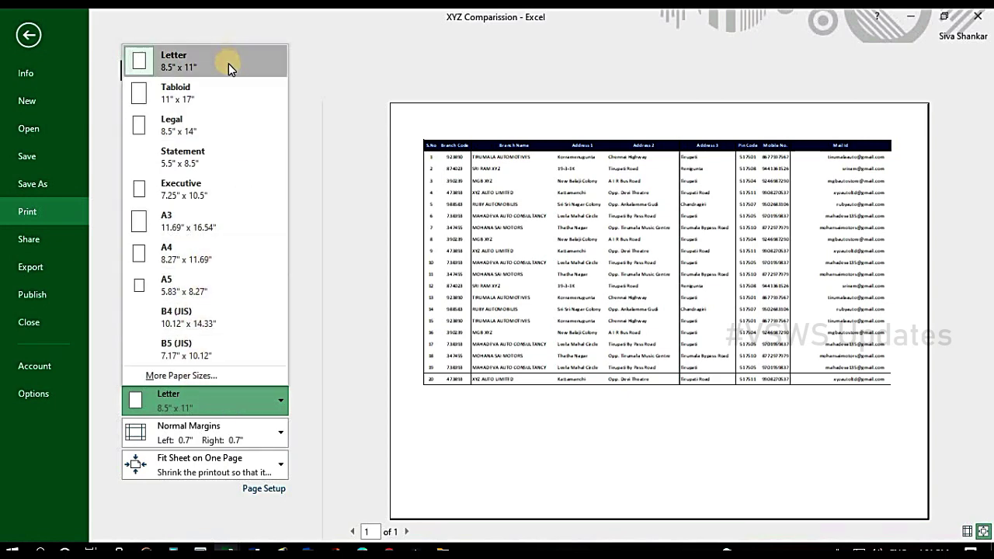
left_click(228, 250)
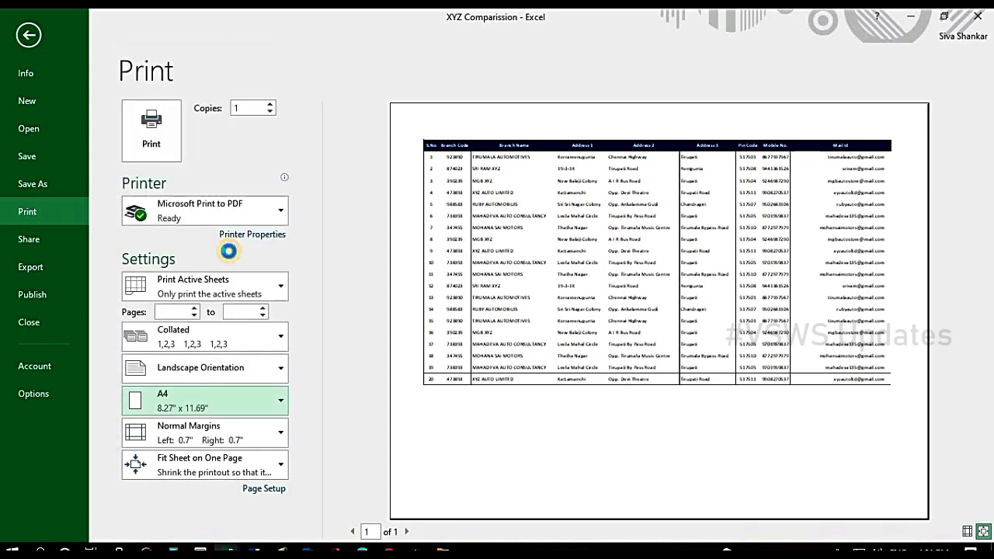
left_click(230, 399)
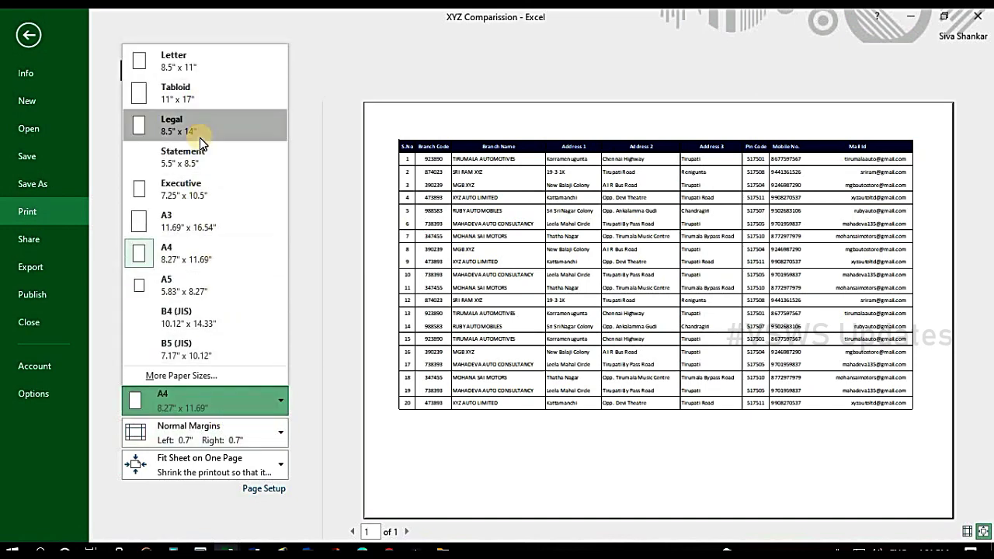
left_click(340, 225)
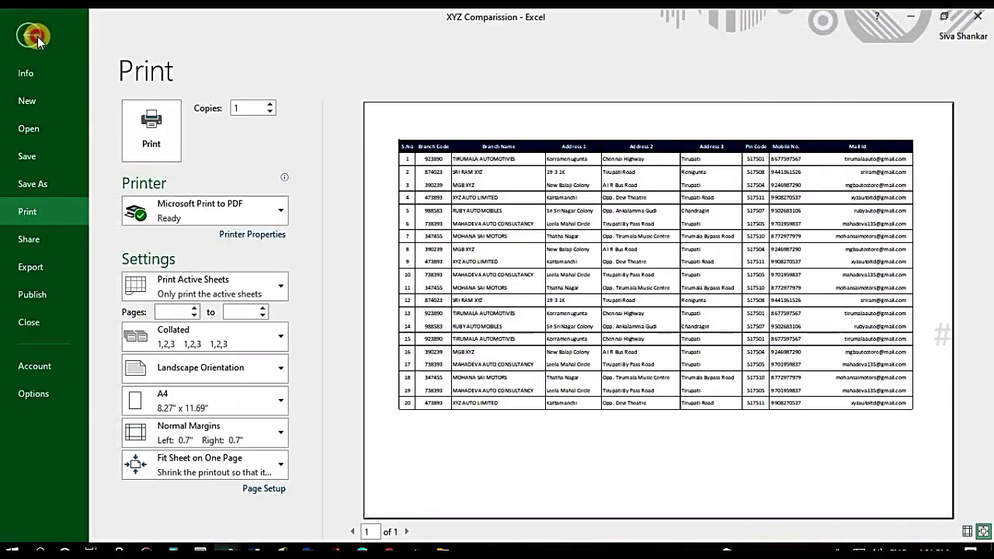
left_click(28, 34)
left_click(332, 219)
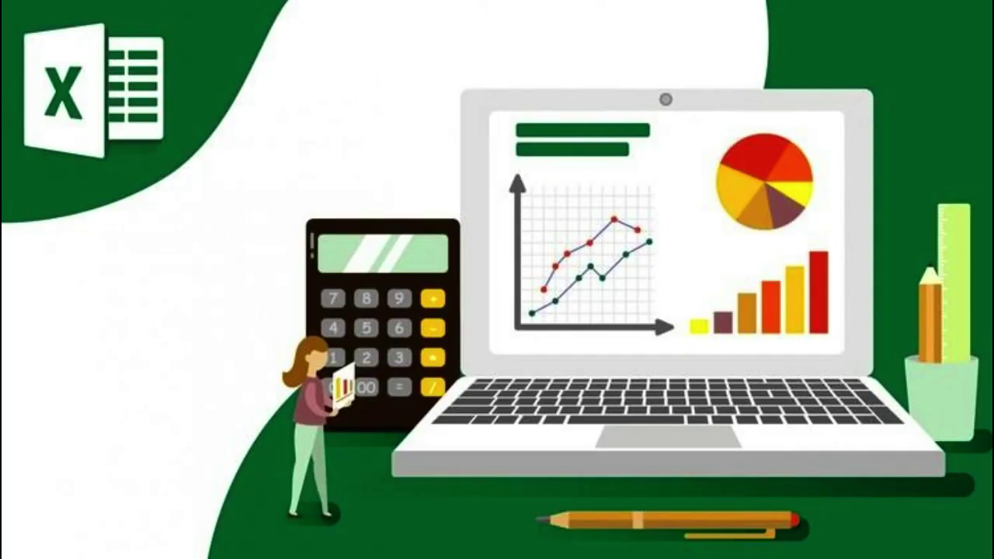